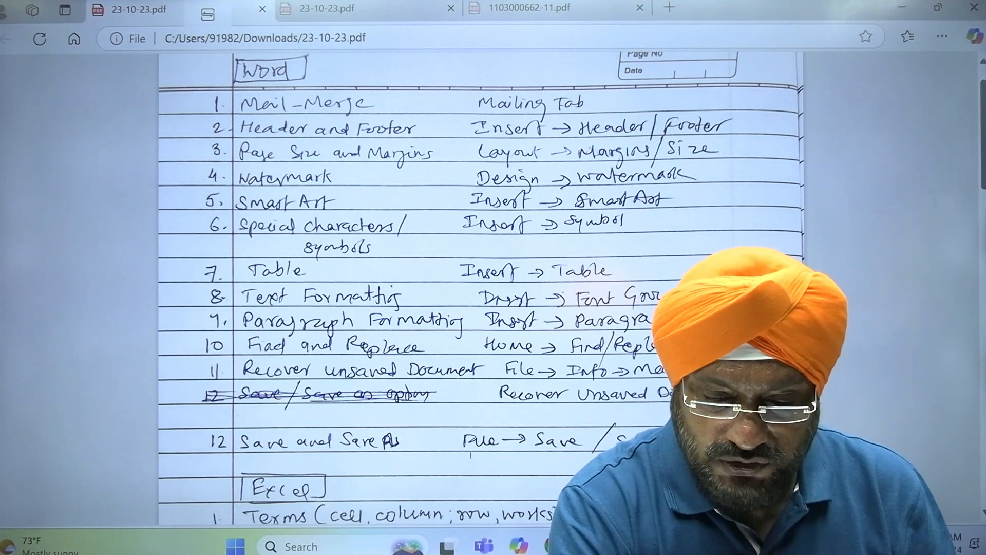
- Add blank lines before the ROM paragraph in 'second' to reach 4 pages, then return to the notes PDF
mouse_move(693, 546)
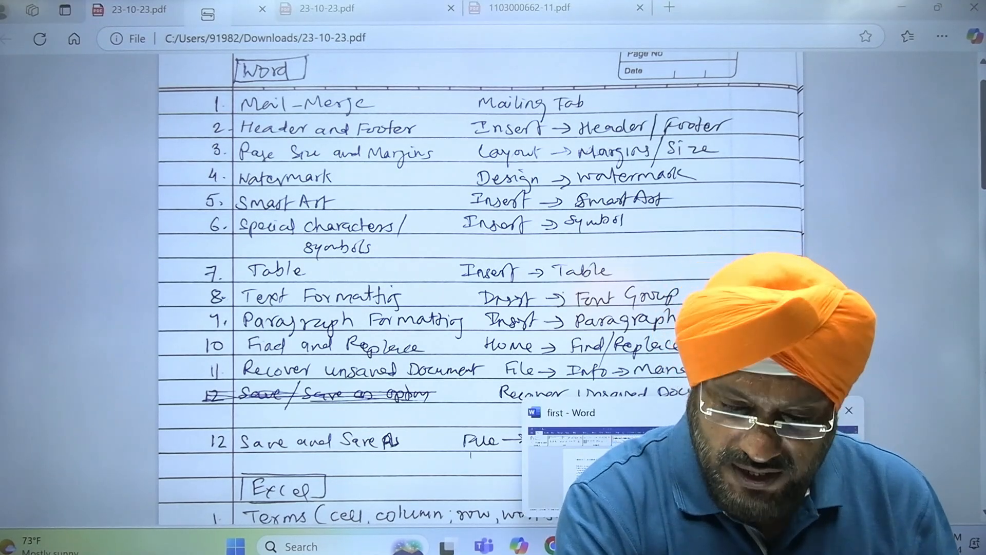
left_click(777, 470)
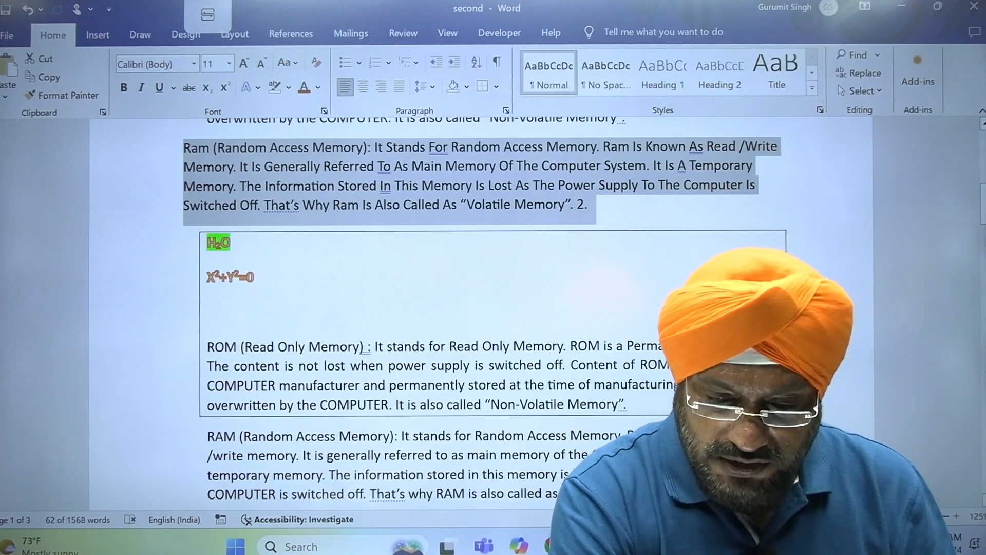
scroll(462, 308, "down", 2)
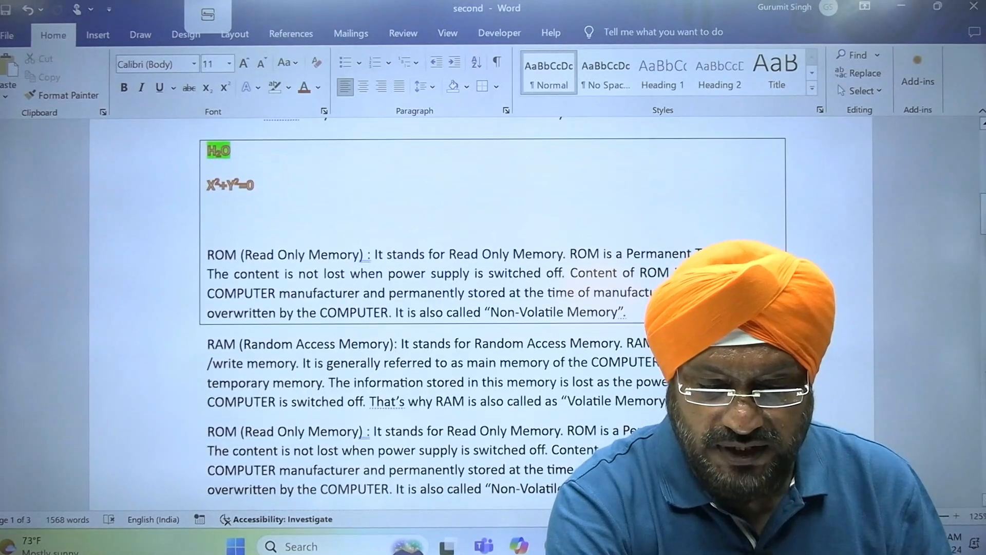
key("Return")
key("Return")
key("Return")
key("Return")
key("Return")
key("Return")
key("Return")
key("Return")
key("Return")
key("Return")
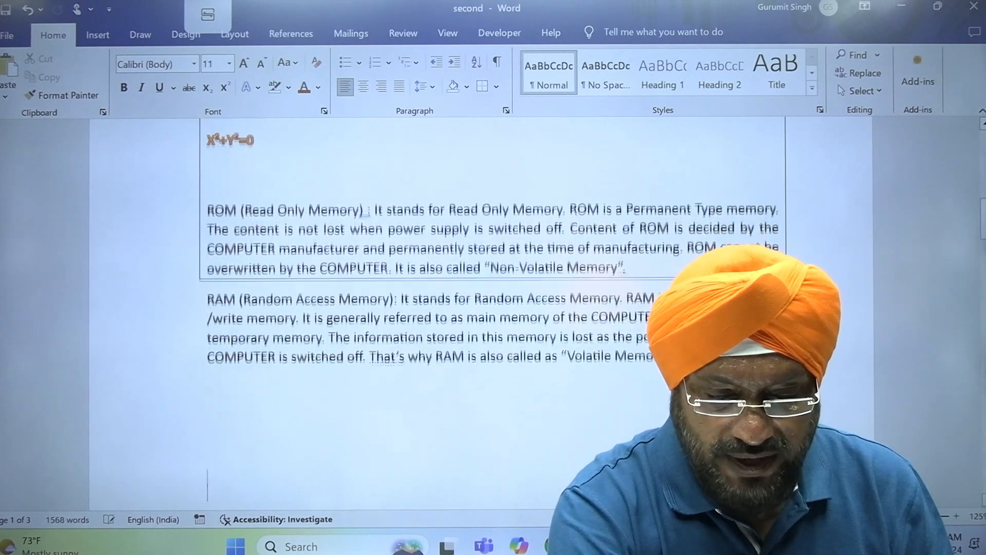
scroll(463, 308, "down", 1)
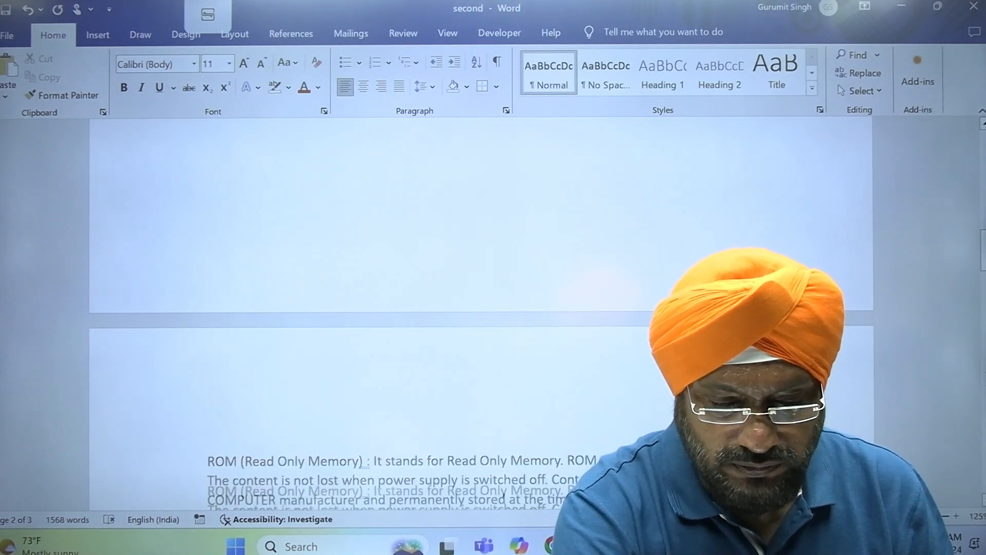
key("Return")
key("Return")
key("Return")
key("Return")
key("Return")
key("Return")
key("Return")
key("Return")
key("Return")
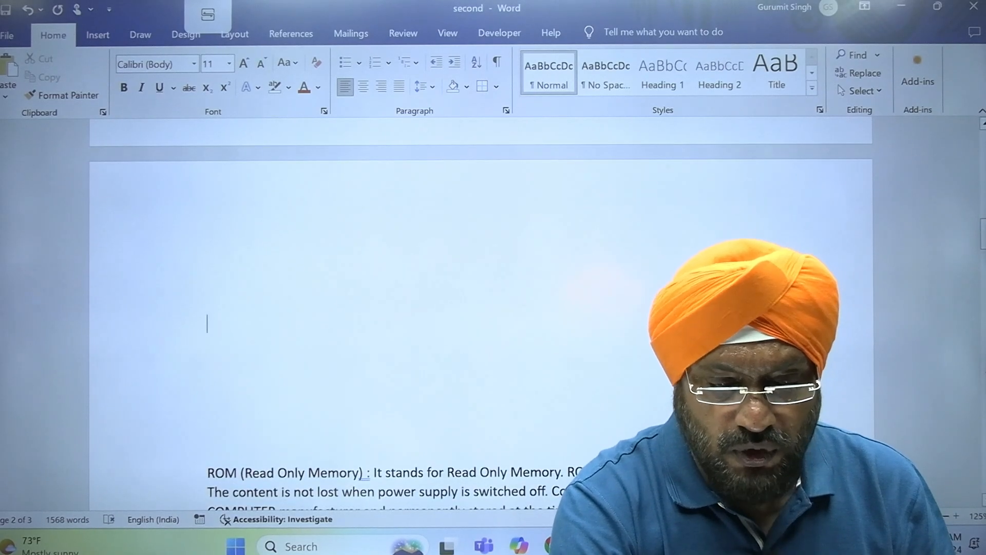
key("Return")
key("Return")
key("Return")
key("Return")
key("Return")
key("Return")
key("Return")
key("Return")
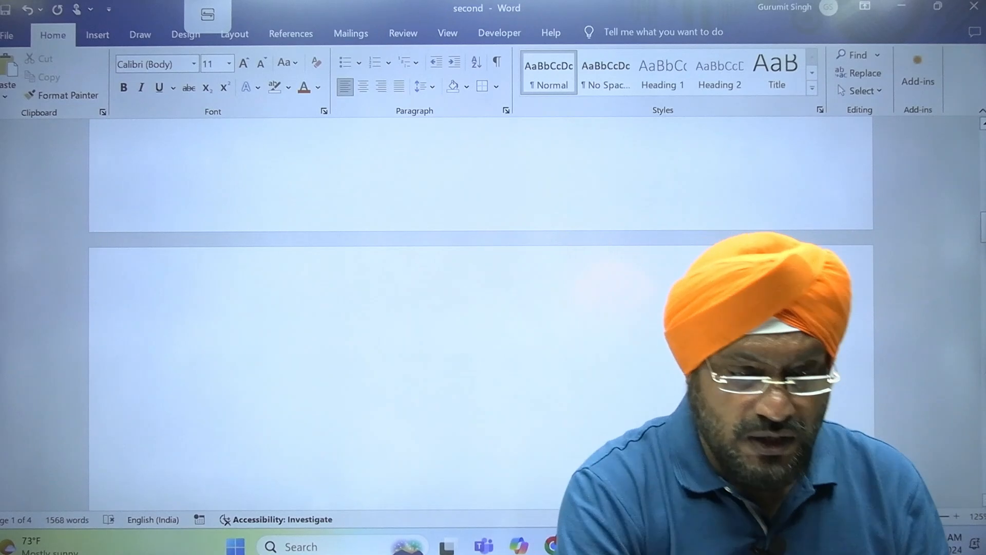
mouse_move(659, 546)
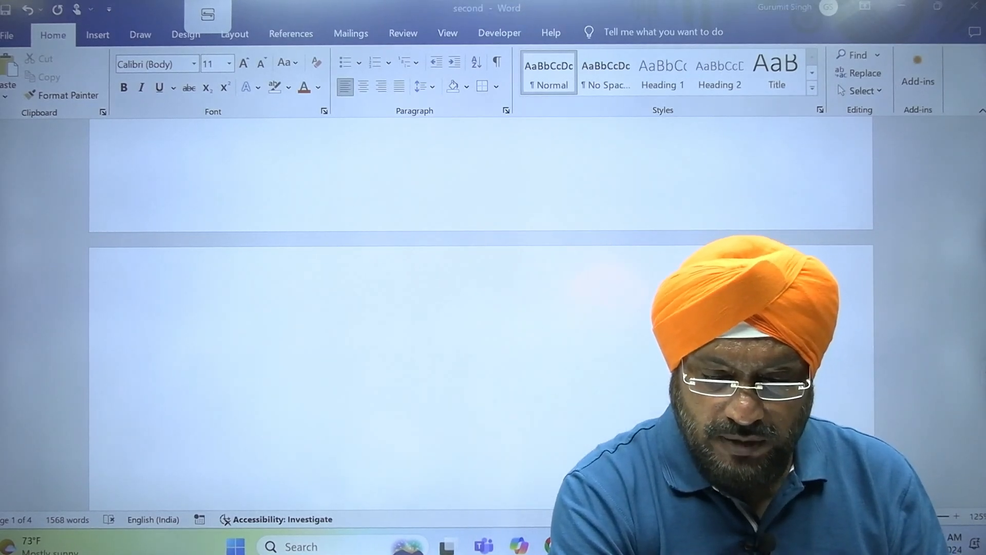
left_click(659, 546)
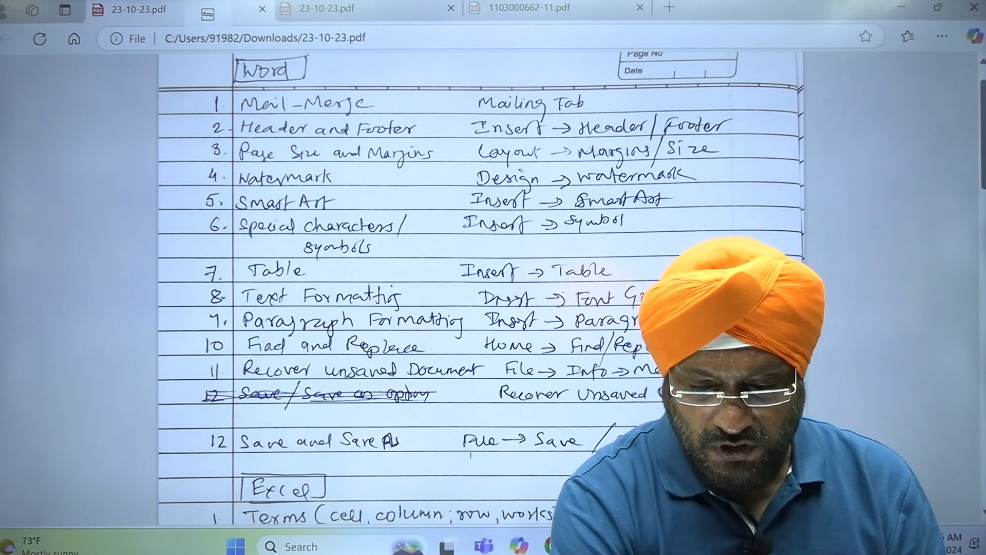
- Back in 'second', open the Insert tab's Table grid to preview a 5 by 7 table on page 2
left_click(694, 545)
left_click(775, 462)
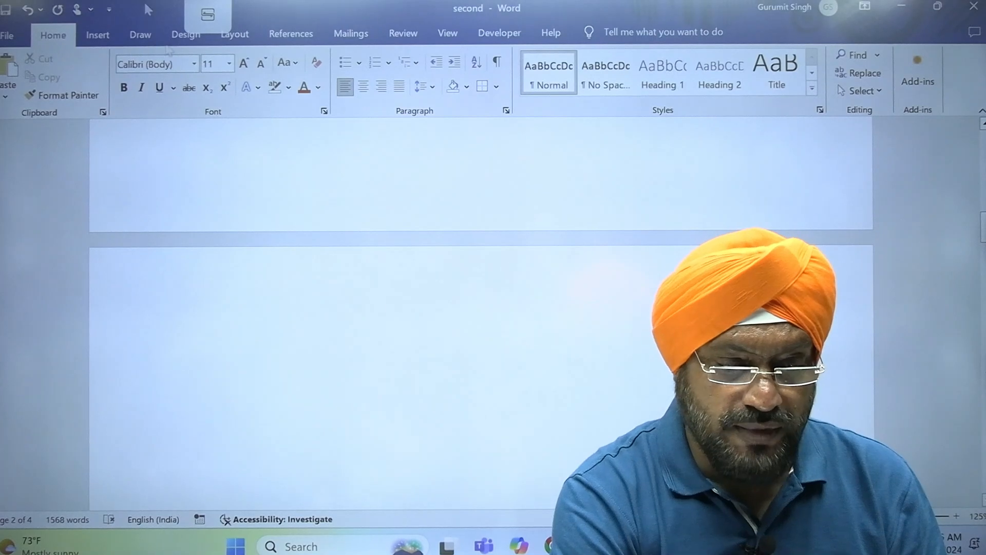
left_click(98, 35)
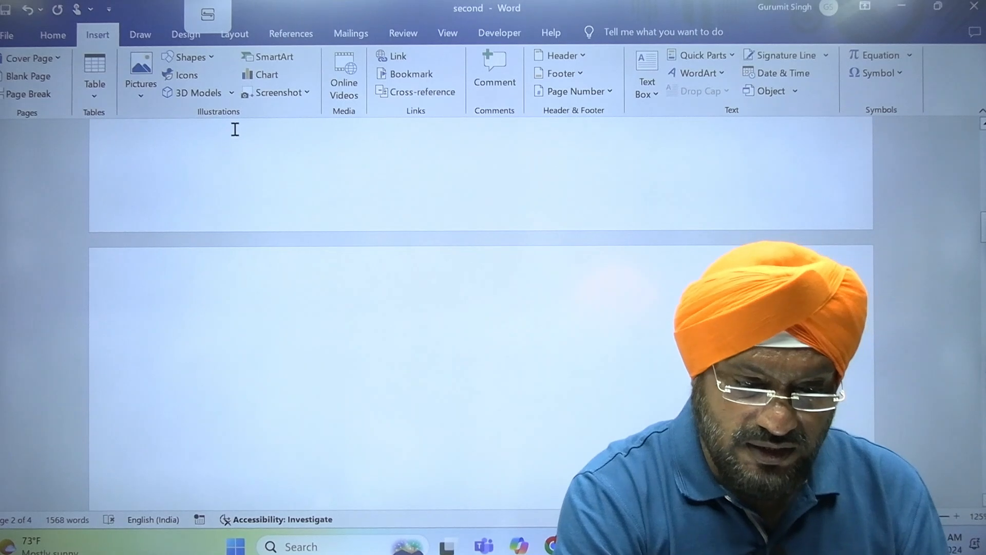
left_click(61, 36)
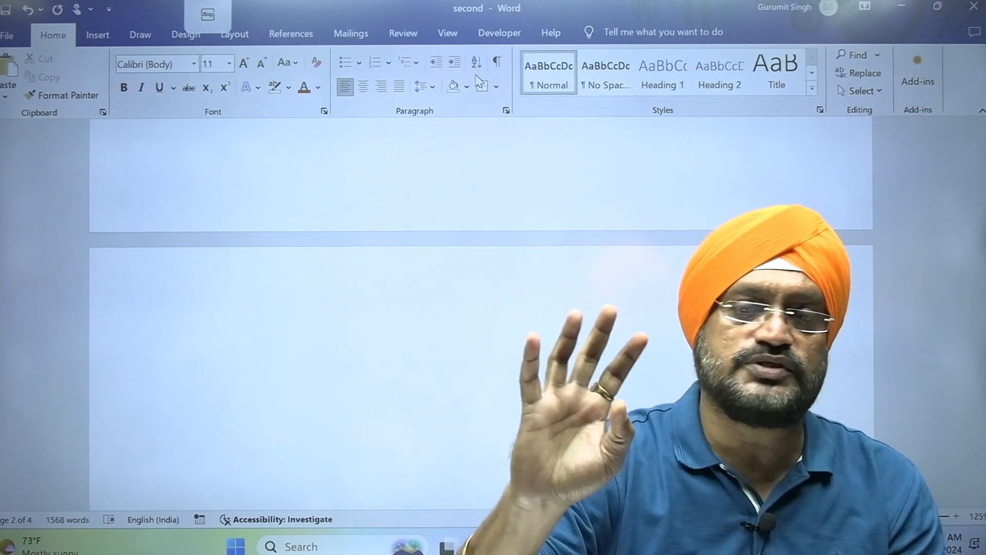
left_click(97, 37)
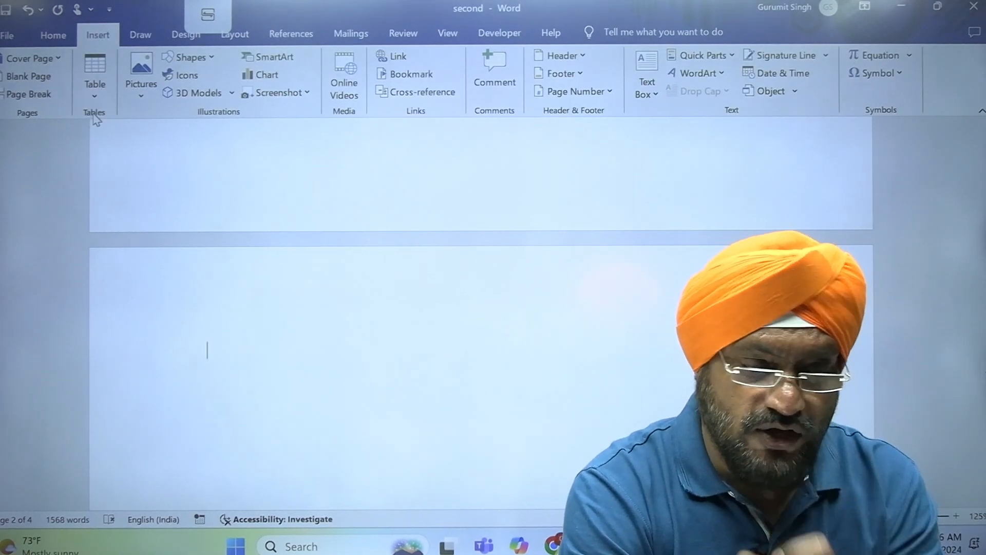
left_click(97, 98)
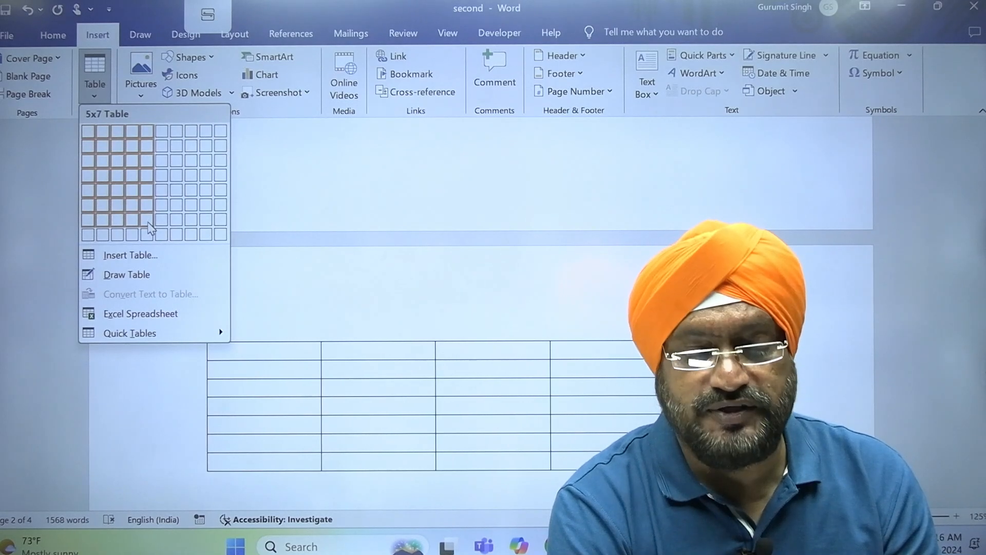
- Insert a 5-column by 7-row table and type 1 to 5 across its first row
left_click(147, 220)
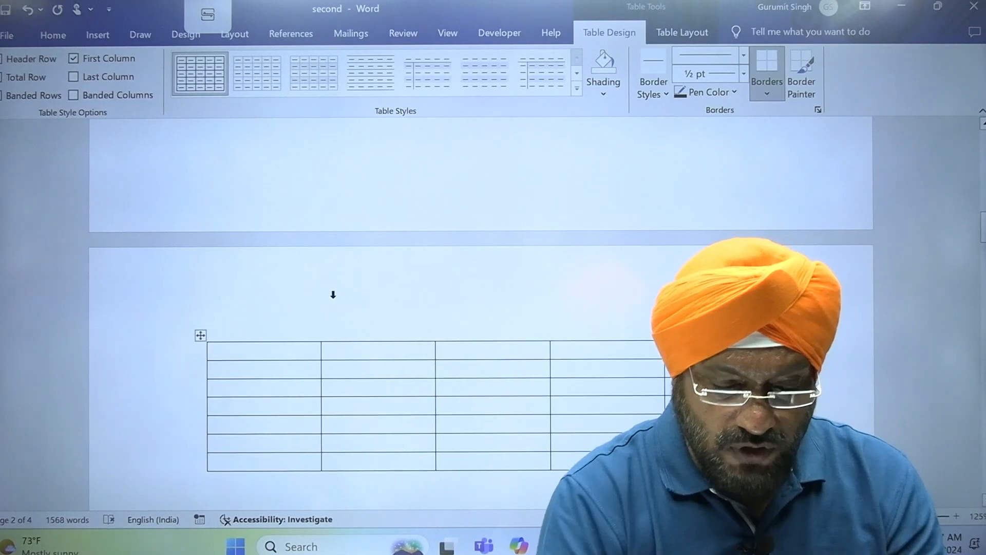
type("1")
key("Tab")
type("2")
key("Tab")
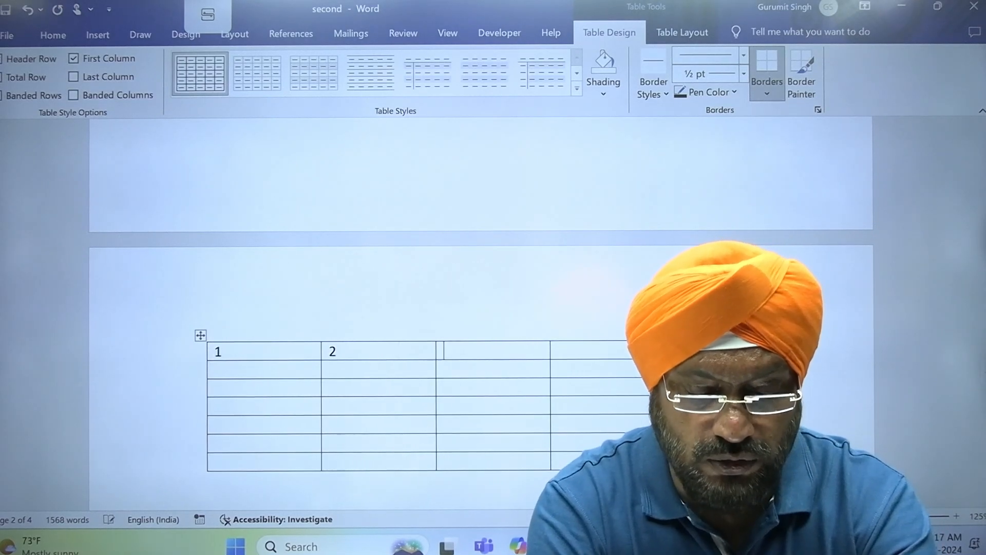
type("3")
key("Tab")
type("4")
key("Tab")
type("5")
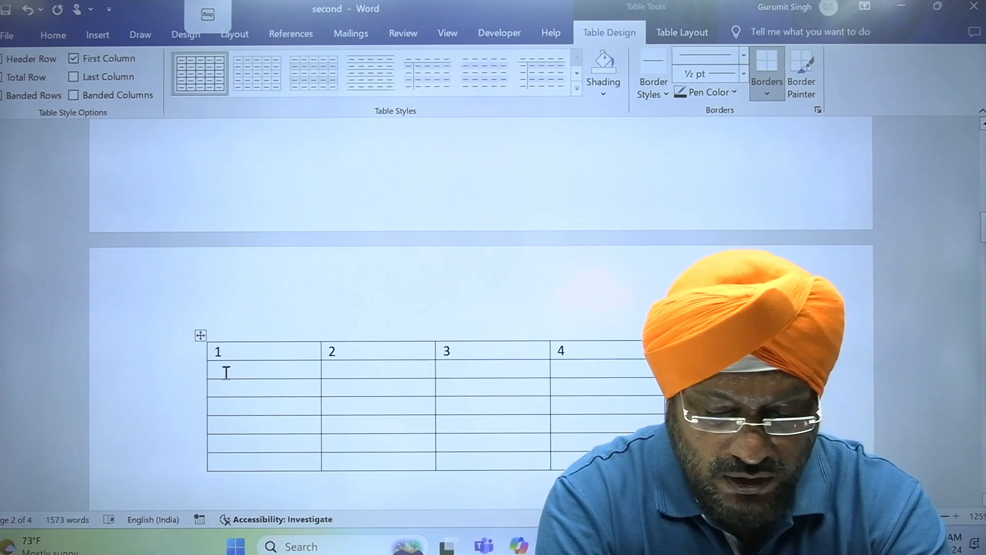
- Number the first column's cells down the table, correcting mistyped numbers along the way
type("2")
key("Down")
type("3")
key("Down")
type("4")
key("Down")
type("5")
key("Down")
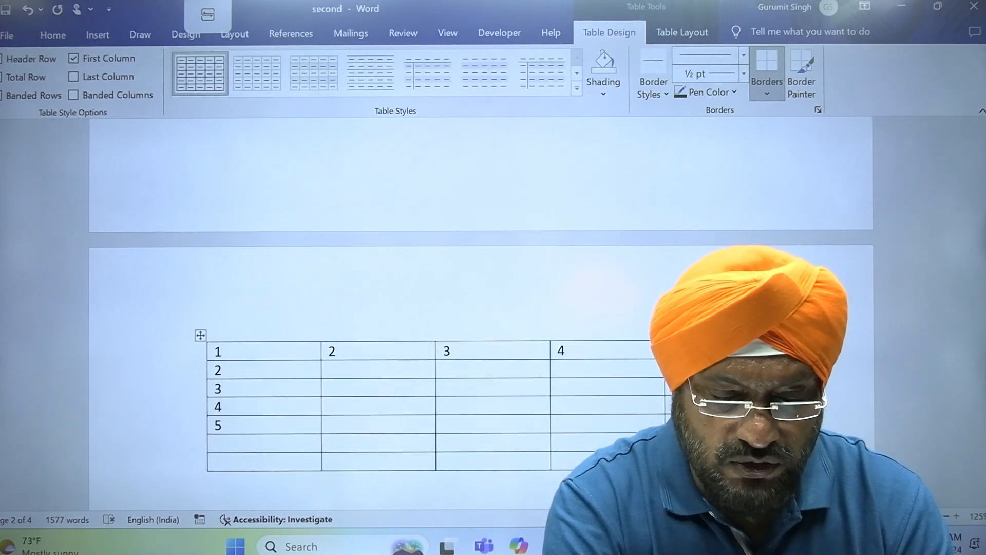
key("Down")
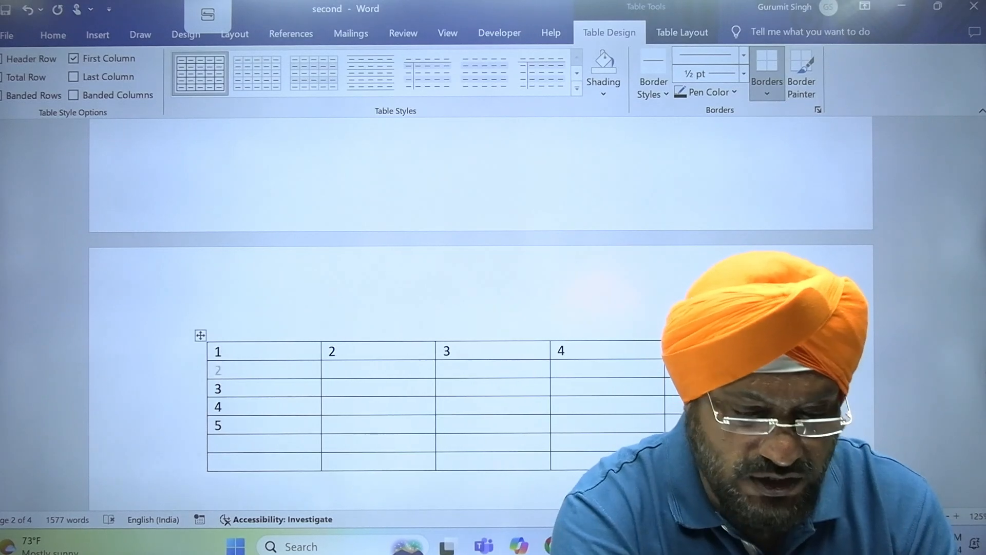
type("1")
key("Down")
type("2")
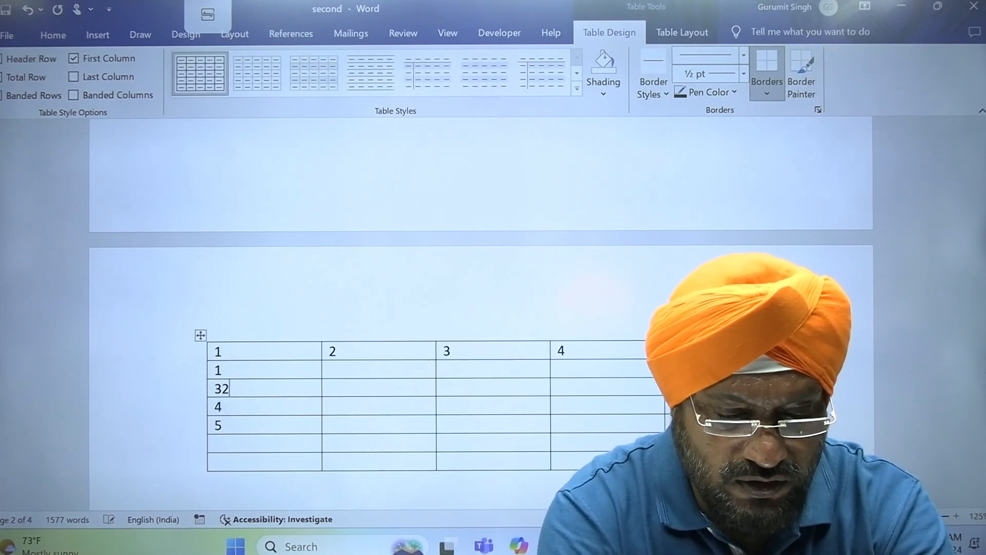
key("BackSpace")
key("BackSpace")
type("2")
key("BackSpace")
type("3")
key("Down")
key("BackSpace")
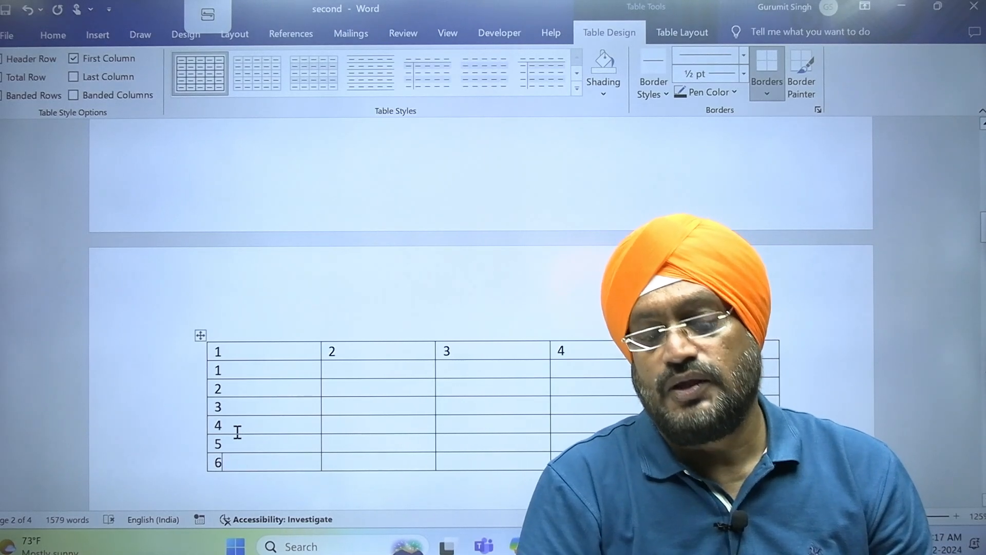
- Resize the border between columns 1 and 2, then select the whole table and delete its numbers
mouse_move(443, 332)
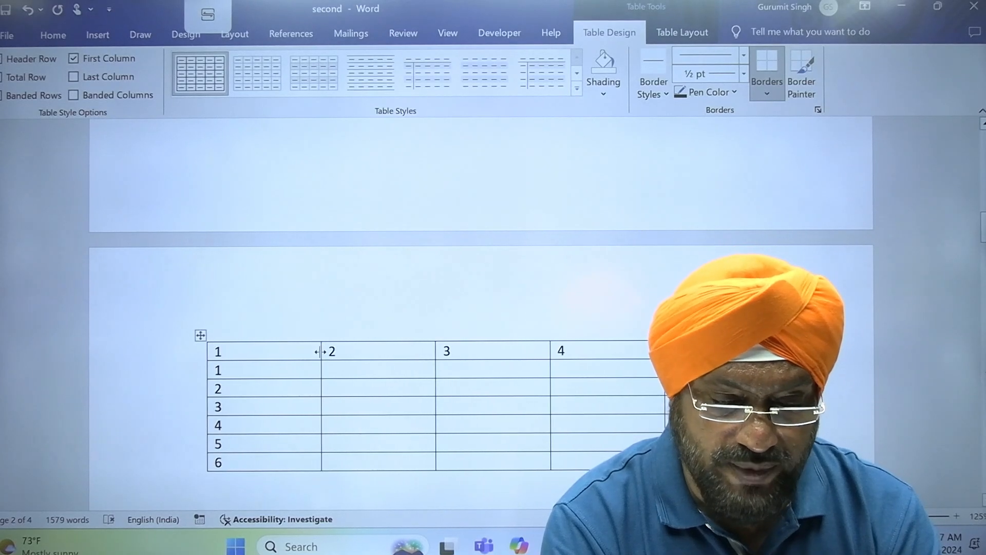
left_click_drag(320, 351, 243, 379)
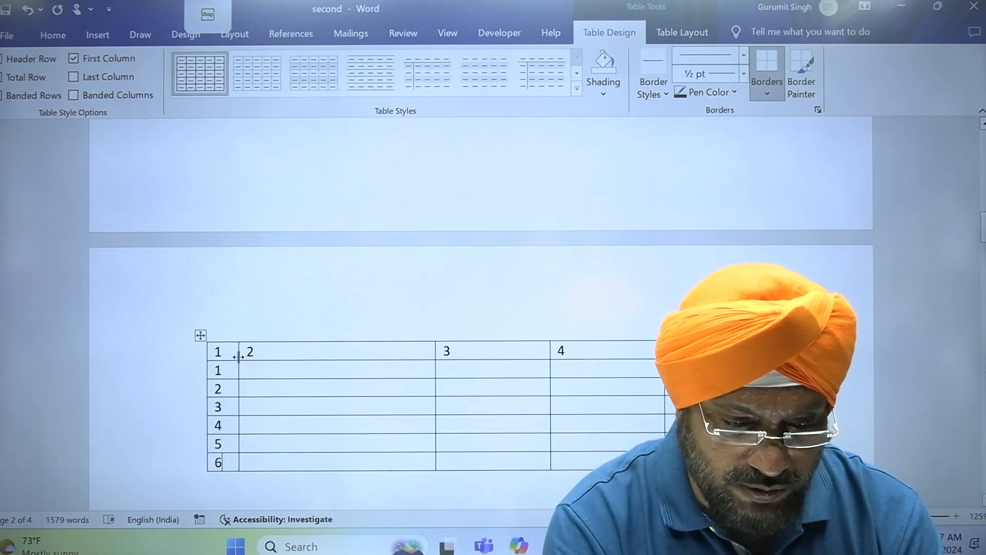
left_click_drag(239, 355, 301, 364)
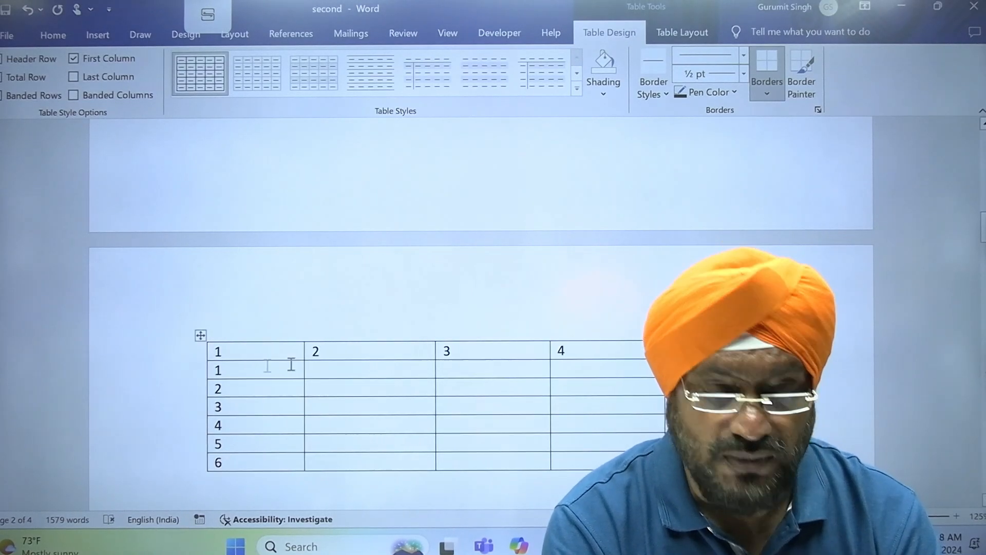
left_click(201, 336)
key("Delete")
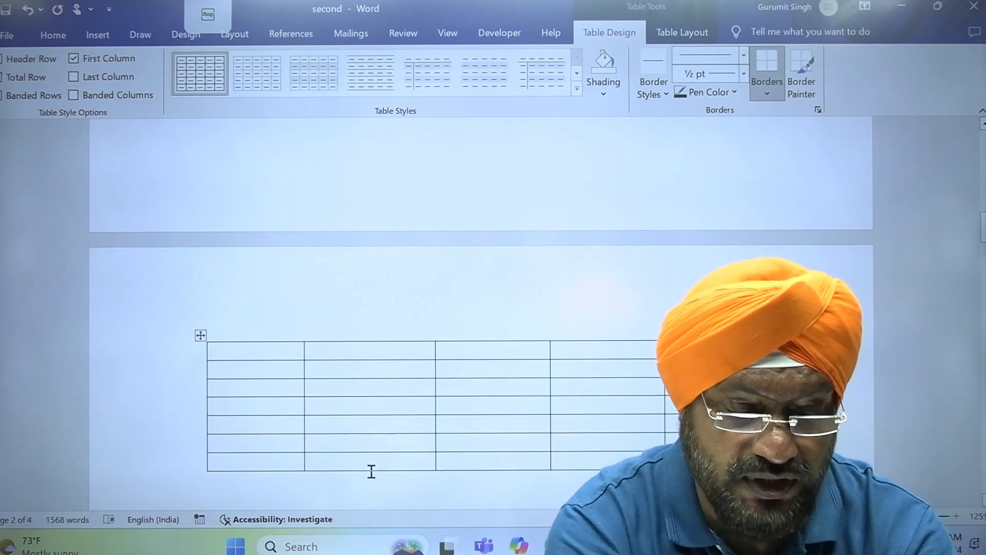
- Type the column headings RNO, SNAME, FEES and ADDRS across the table's first row
type("RNO ")
type("SNAME ")
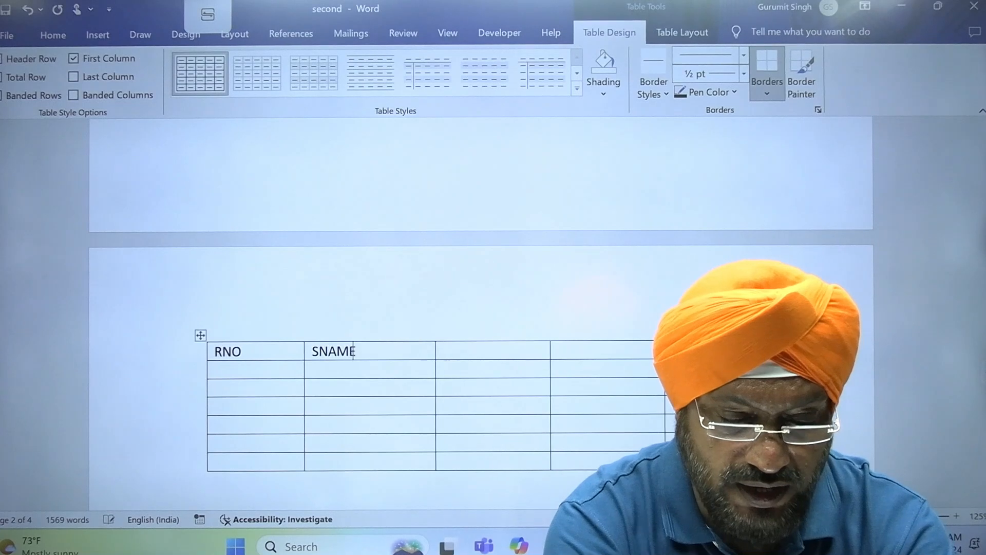
type("SALARY")
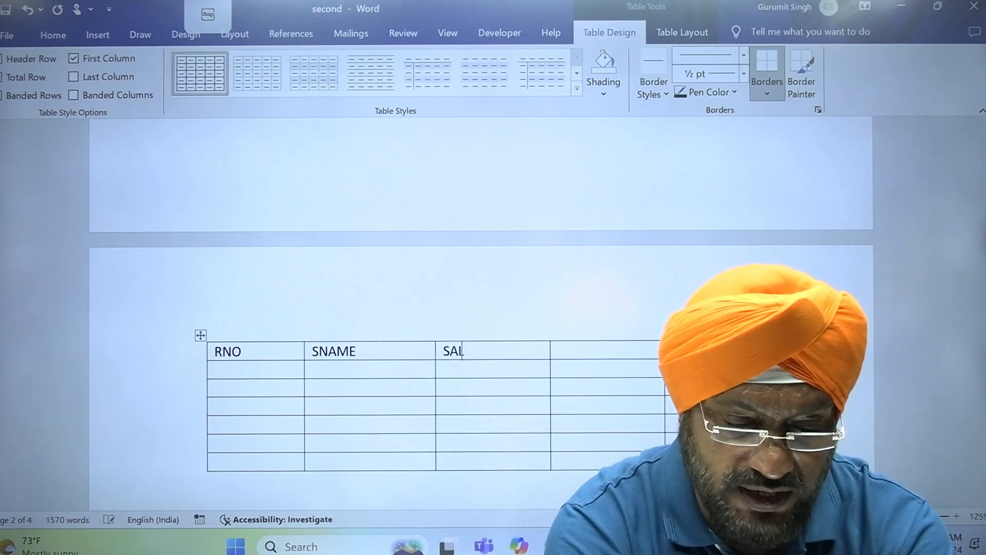
key("BackSpace")
key("BackSpace")
key("BackSpace")
key("BackSpace")
type("FEES")
key("Tab")
type("ADD")
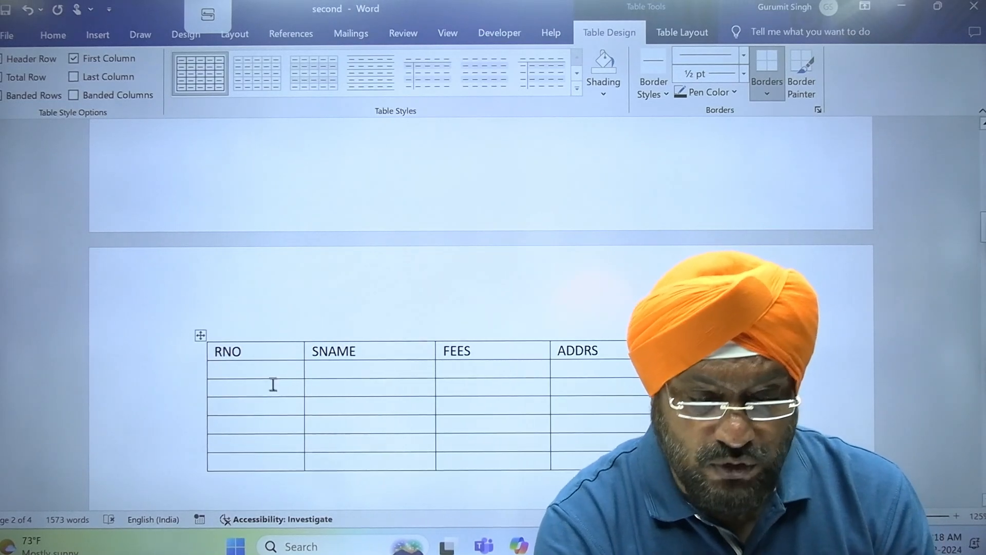
- Fill the first record with 101, the student's name, 56000, MALAD and an e-mail address
left_click(217, 370)
type("101")
key("Return")
key("BackSpace")
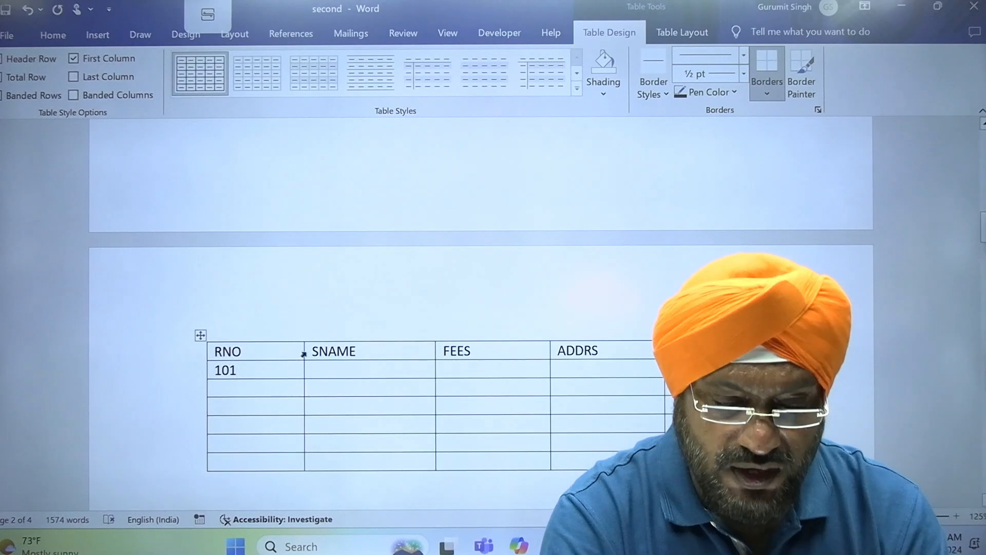
left_click(340, 366)
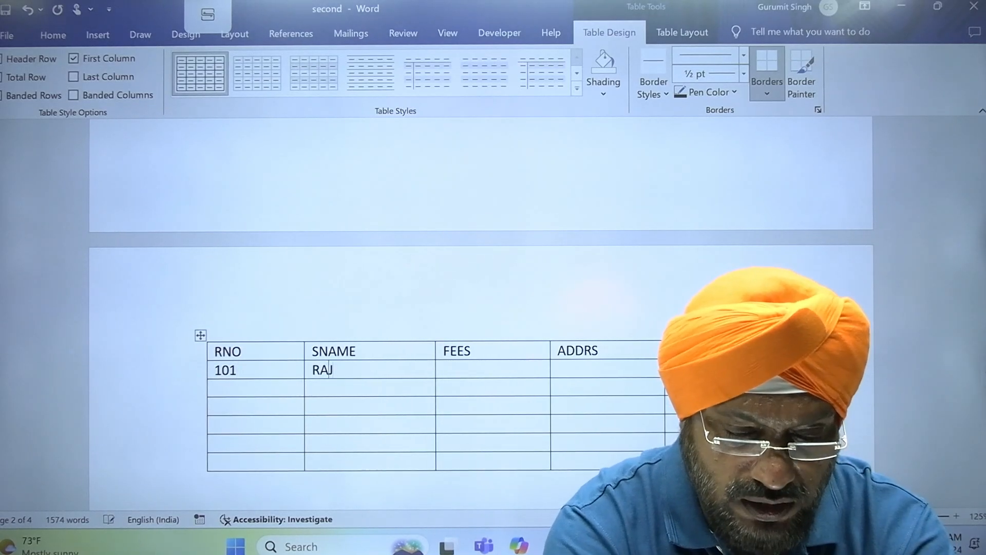
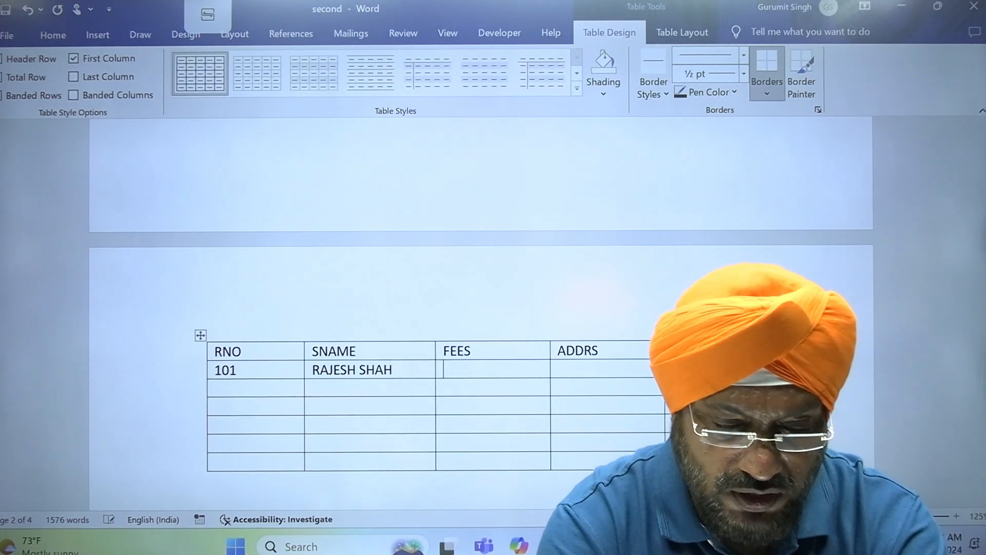
type("56000")
key("Tab")
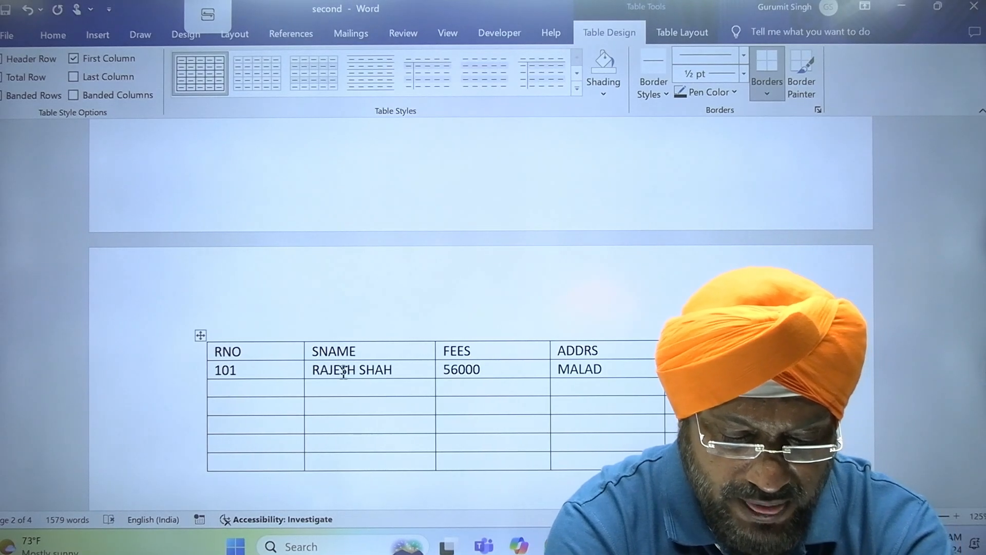
type("il")
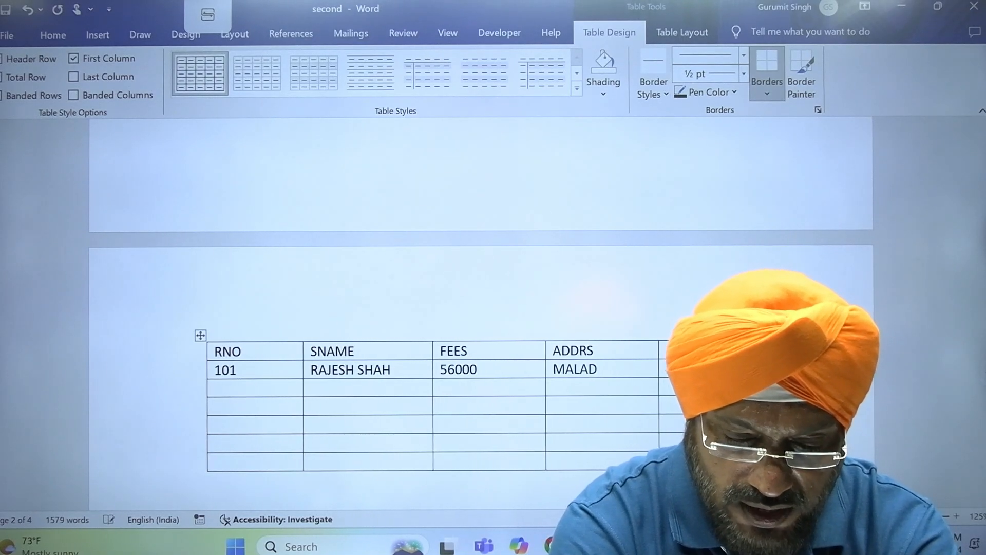
type(".com")
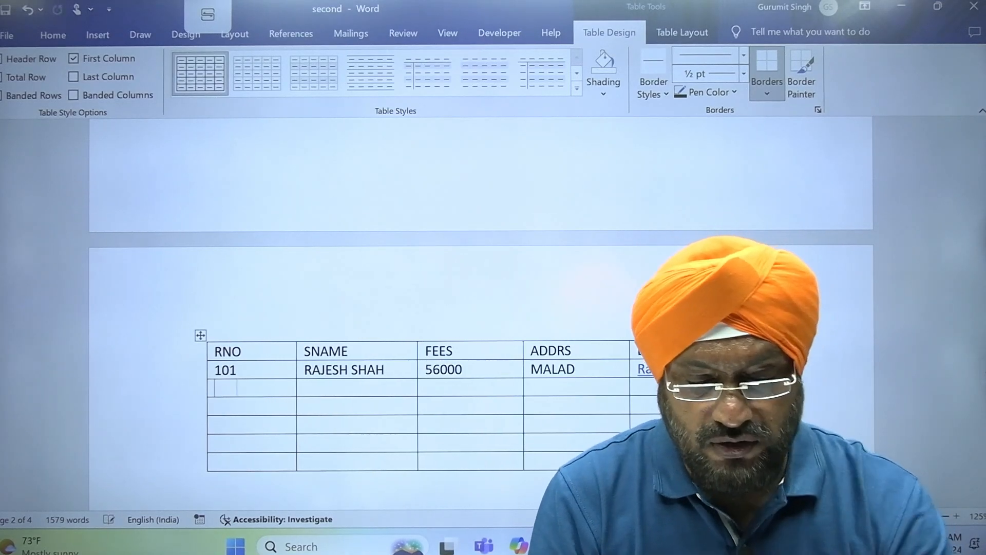
key("Tab")
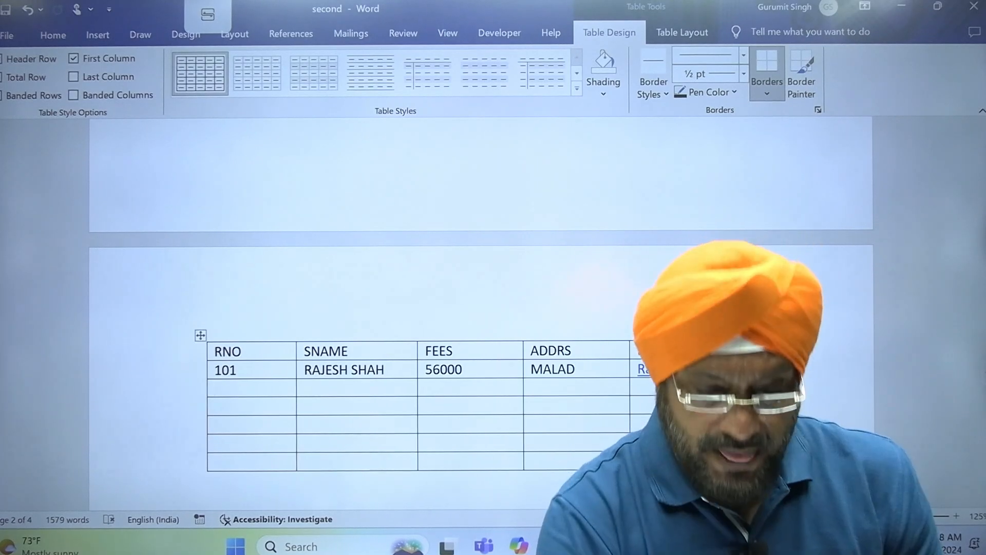
mouse_move(202, 364)
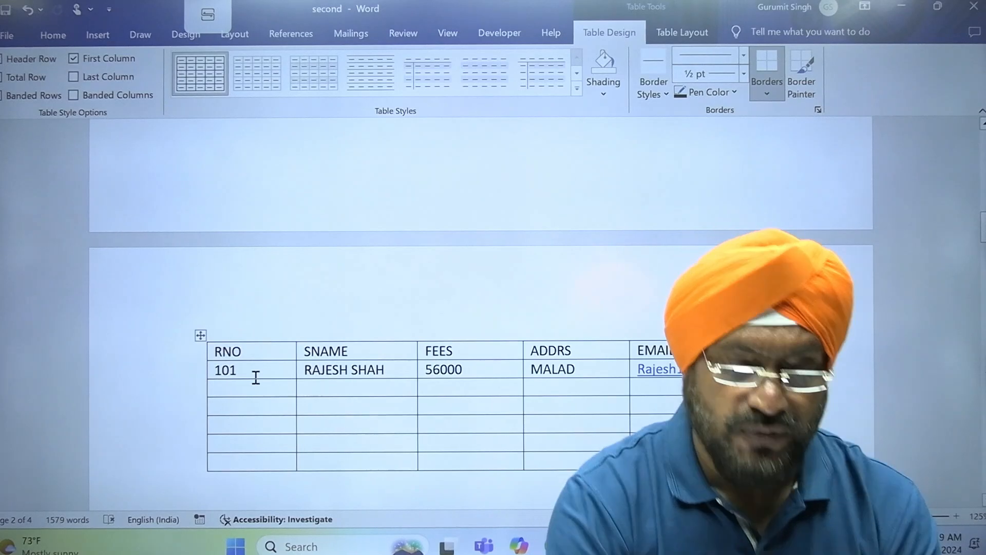
- Drag the RNO/SNAME and FEES/ADDRS borders left so all five columns through EMAIL-ID fit
left_click(294, 352)
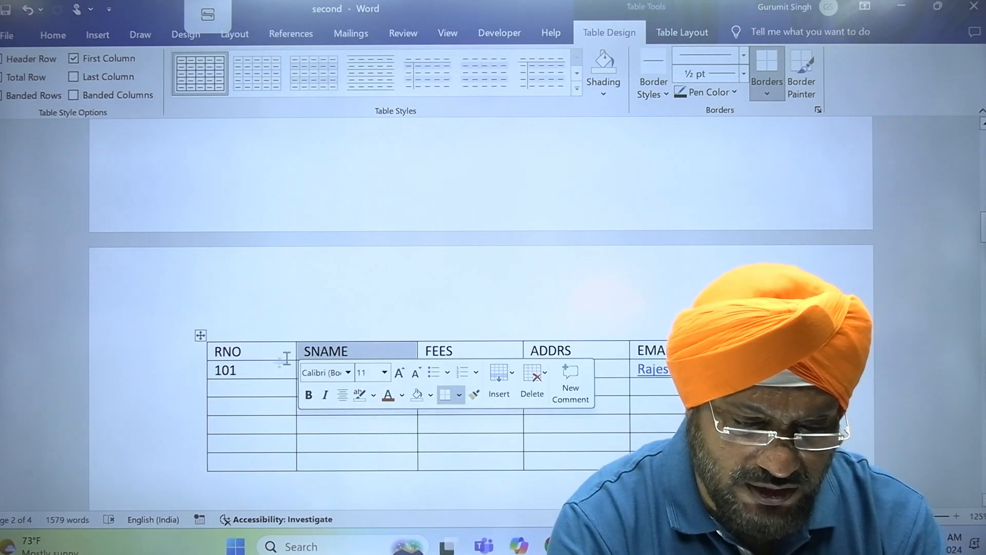
left_click(270, 387)
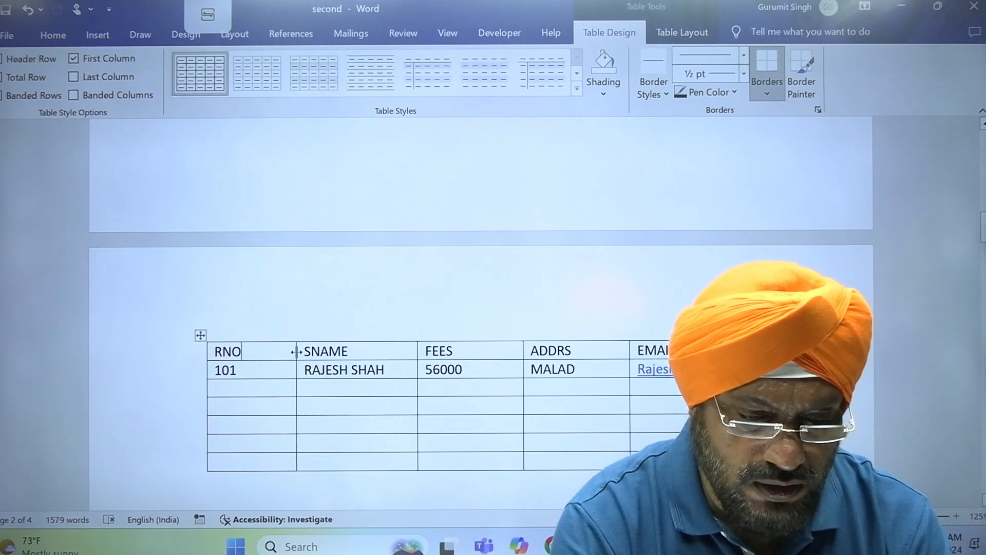
left_click_drag(296, 351, 258, 353)
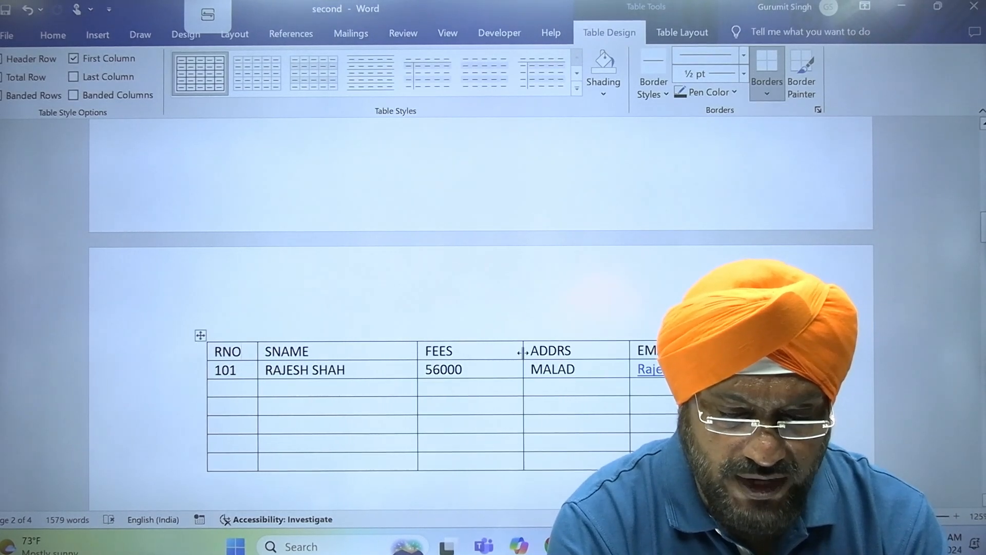
left_click_drag(521, 351, 483, 351)
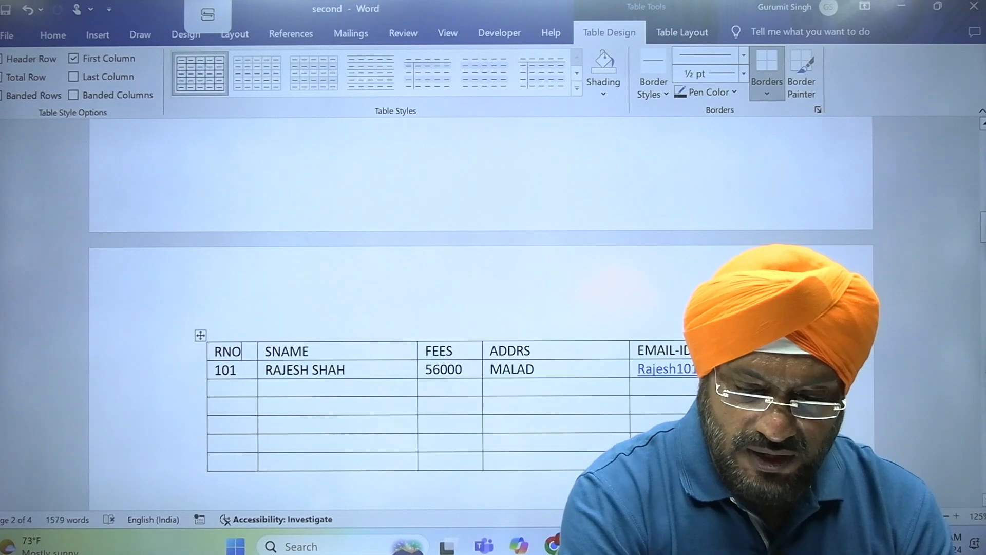
scroll(481, 308, "down", 5)
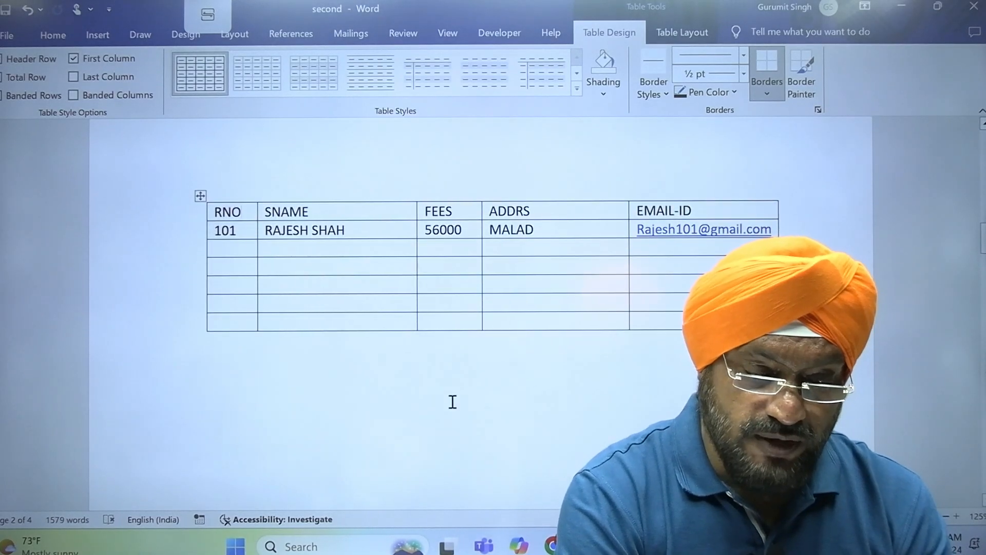
left_click(452, 400)
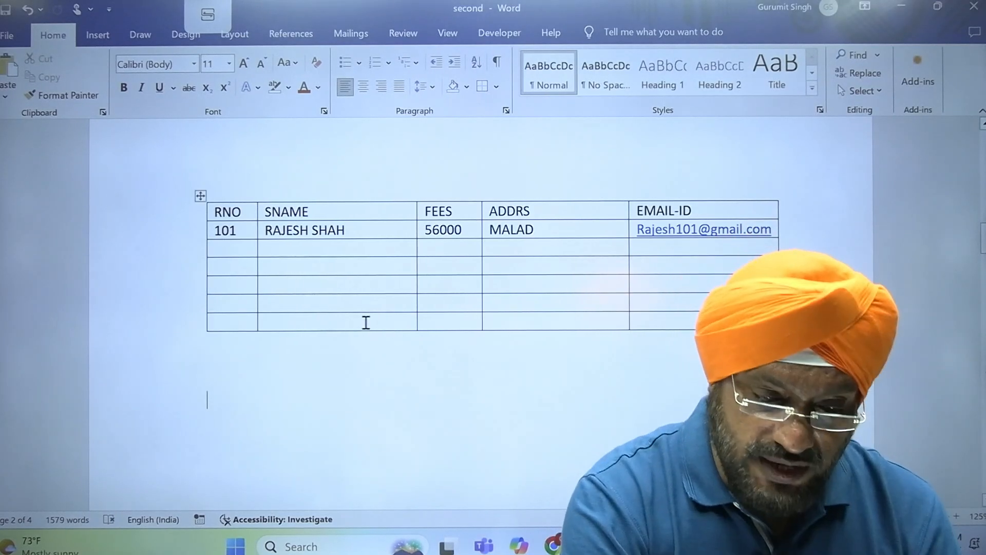
left_click(347, 327)
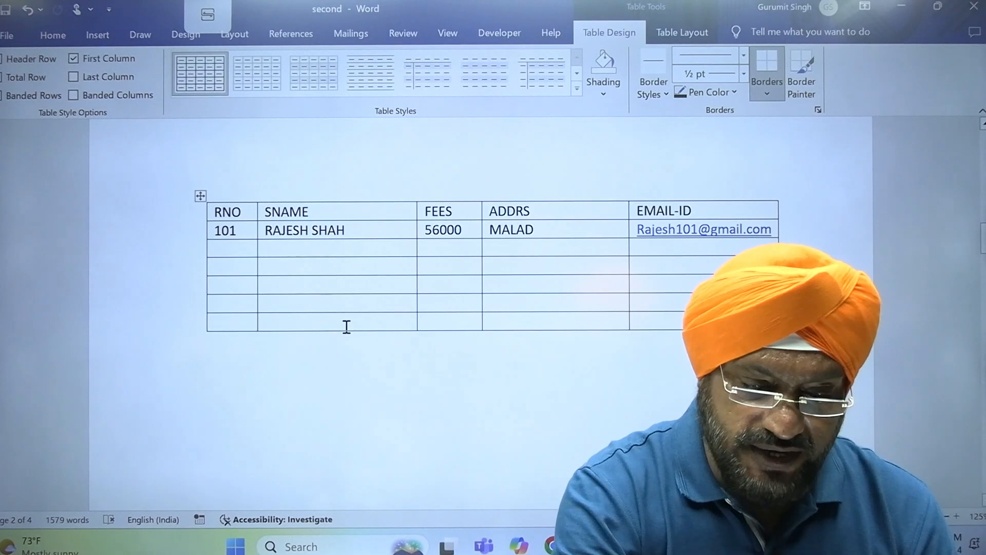
- Enter 107 and 'dfgfdgfd' in the last row, then Tab past the end to add four rows
key("Left")
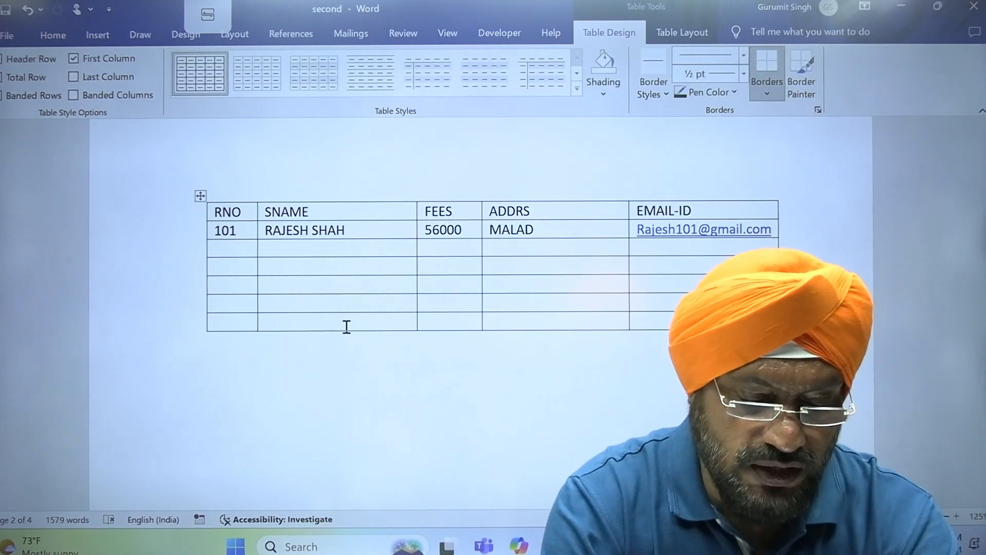
type("10")
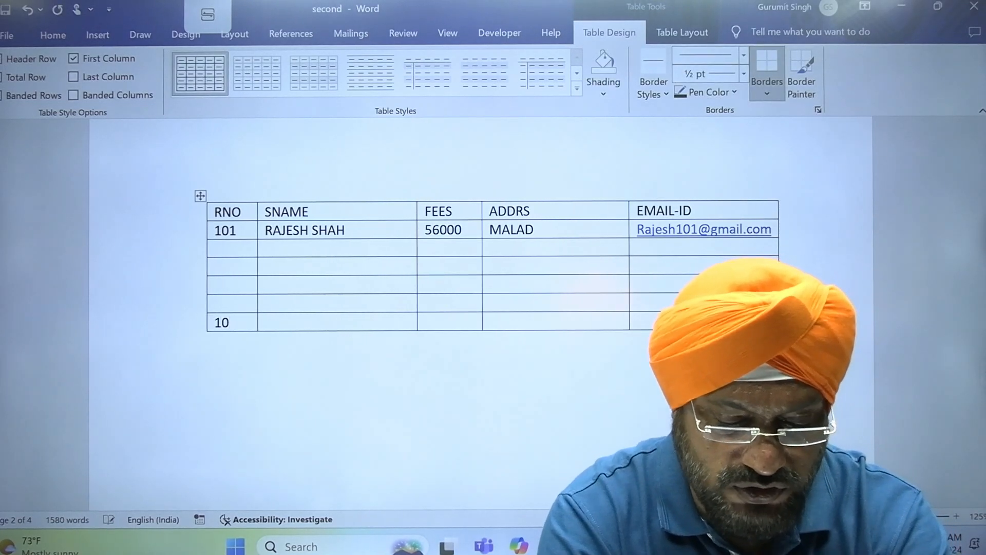
type("dfgfdgfd")
key("Tab")
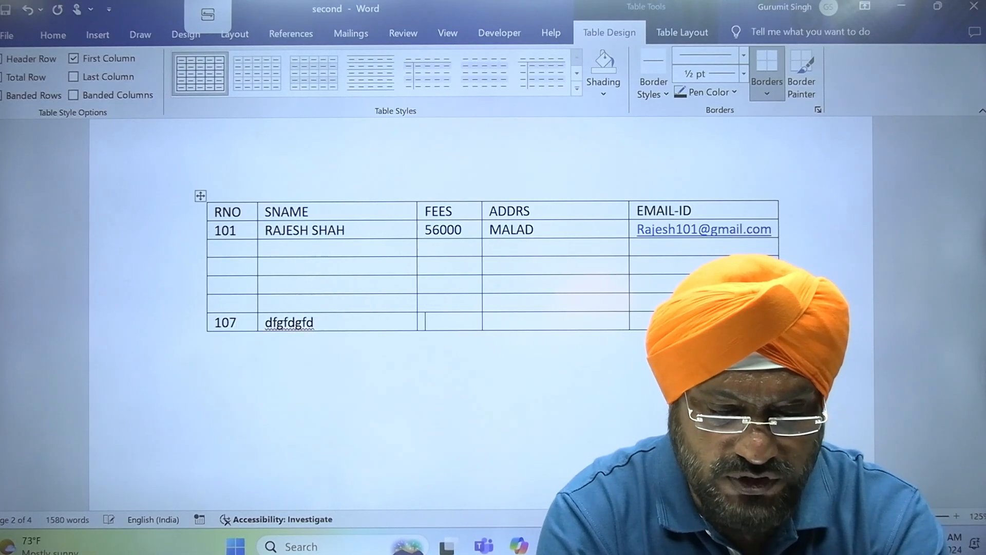
key("Tab")
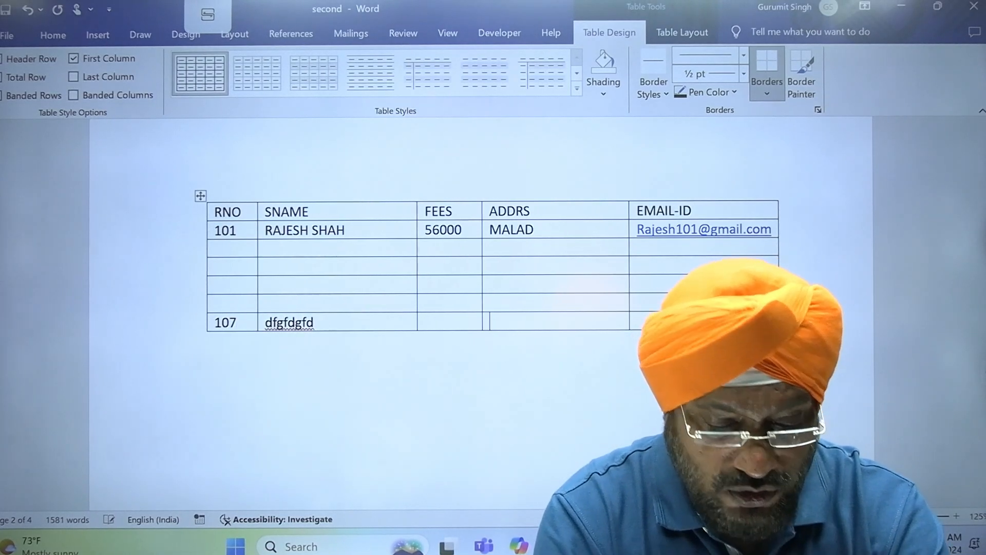
key("Tab")
key("Tab")
key("Tab")
key("Tab")
key("Tab")
key("Tab")
key("Tab")
key("Tab")
key("Tab")
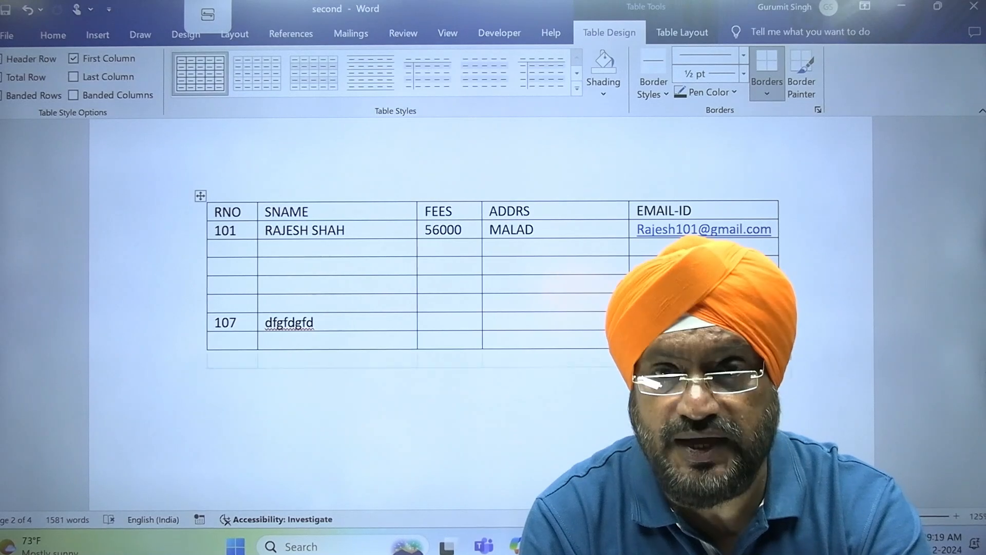
key("Tab")
key("Tab")
key("Tab")
key("Tab")
key("Tab")
key("Tab")
key("Tab")
key("Tab")
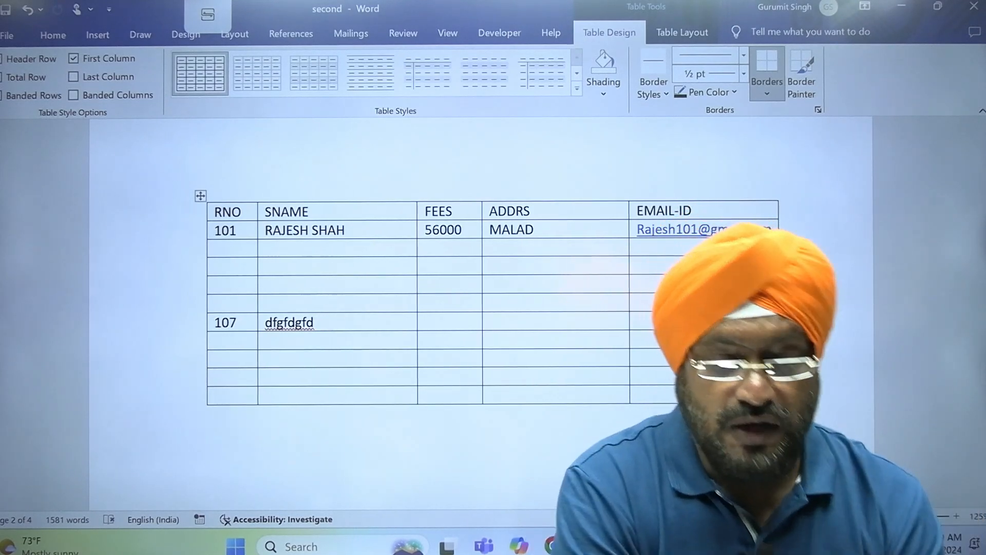
- Select the four empty rows below the 107 row and delete them
left_click_drag(170, 366, 162, 406)
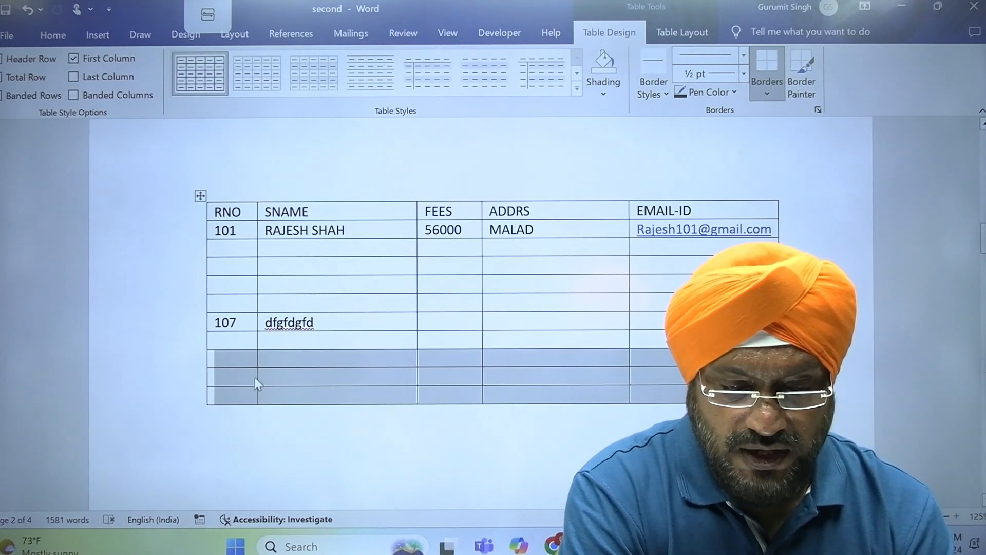
left_click(418, 363)
left_click(345, 198)
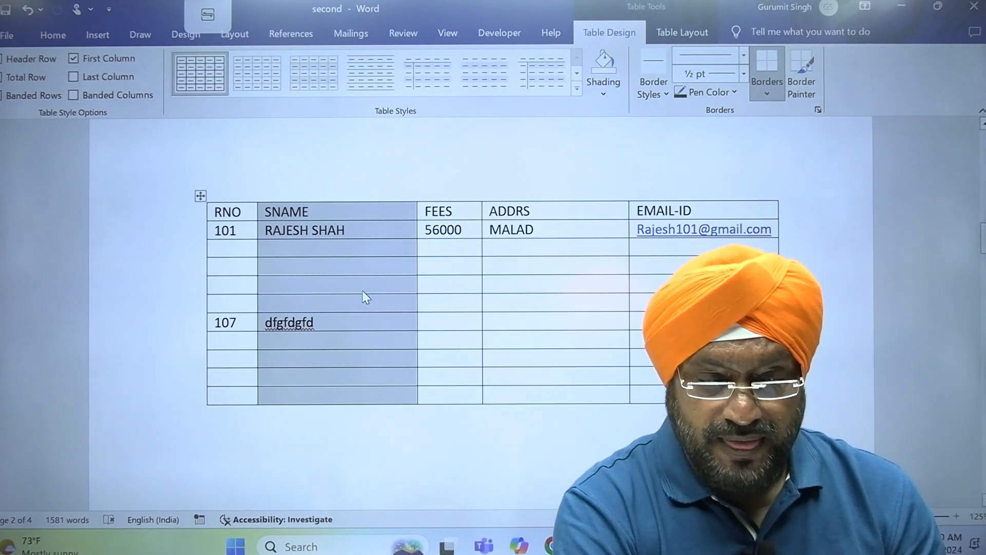
left_click_drag(176, 342, 180, 404)
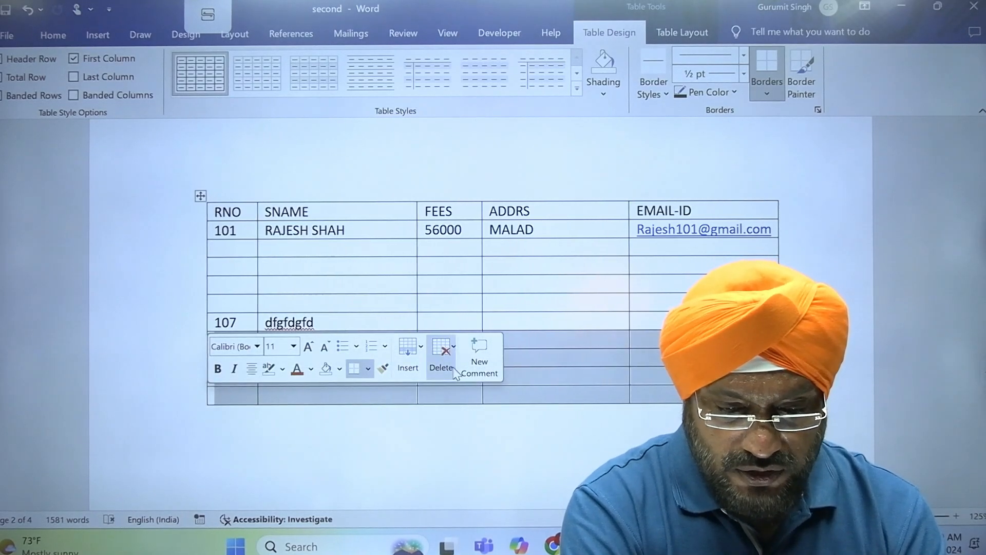
left_click(443, 355)
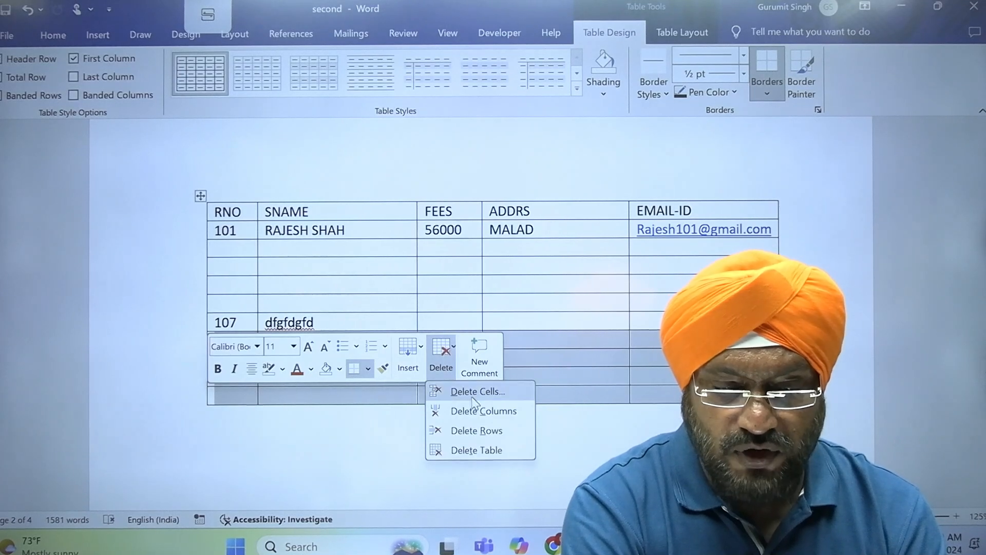
left_click(483, 432)
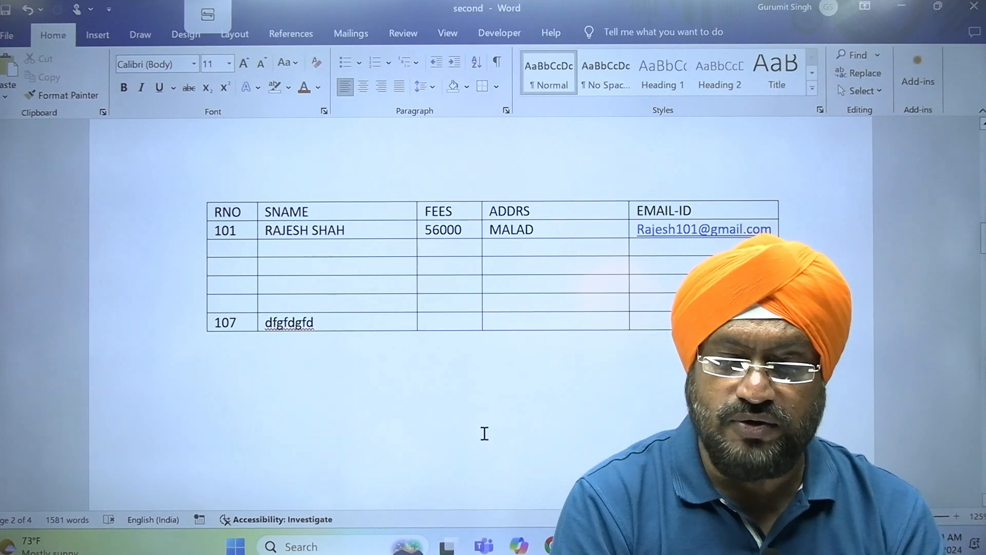
left_click(441, 194)
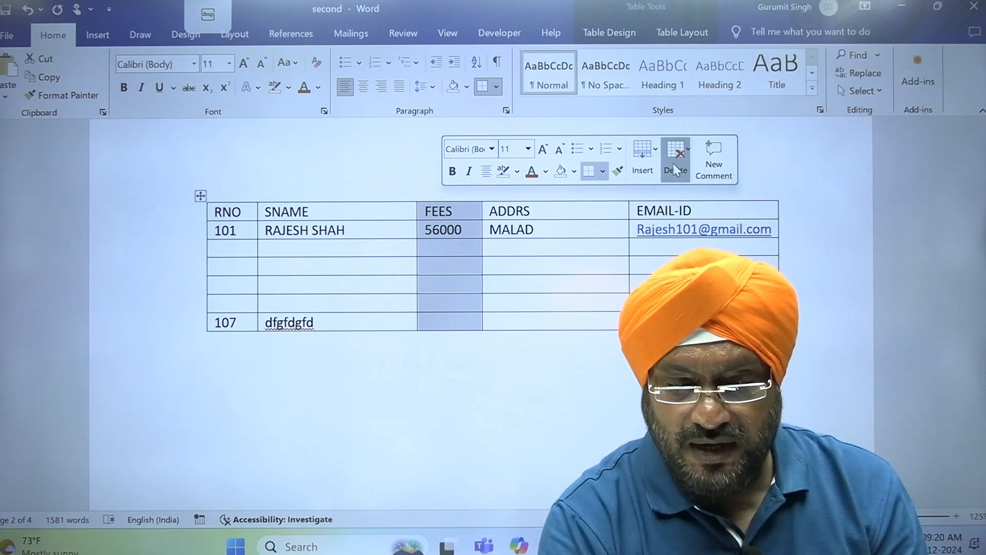
- Delete the FEES column, leaving RNO, SNAME, ADDRS and EMAIL-ID
left_click(675, 167)
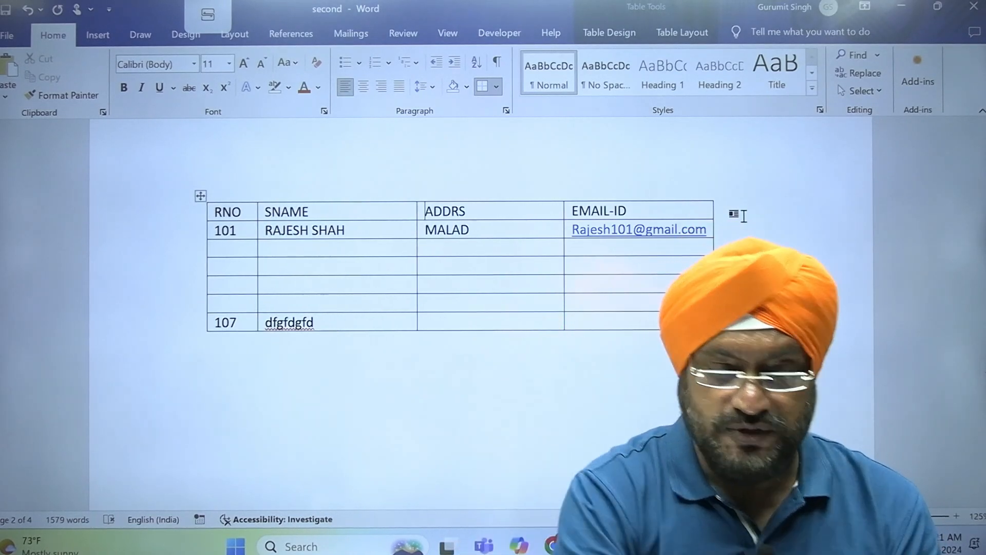
left_click(417, 388)
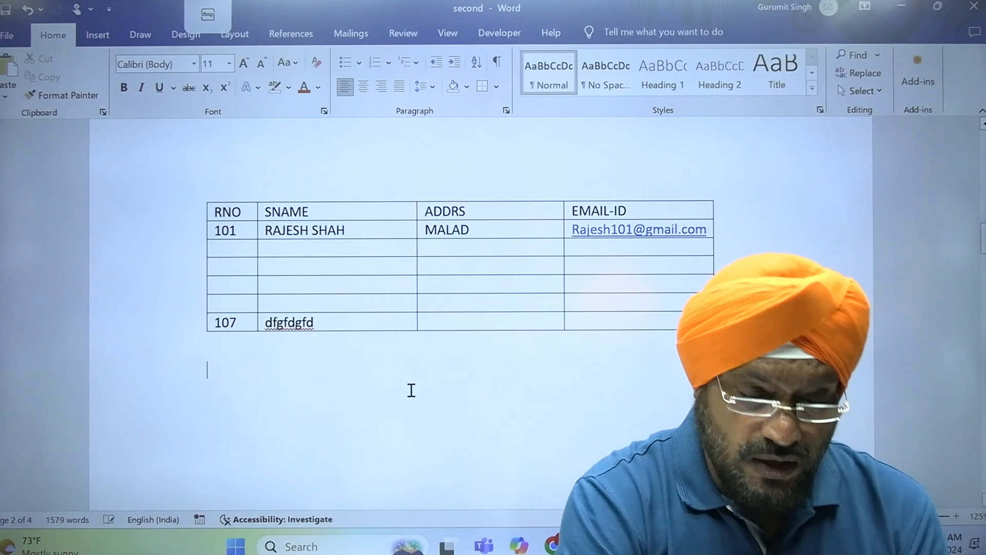
- Insert a new 30-column by 10-row table below the student details table
left_click(96, 35)
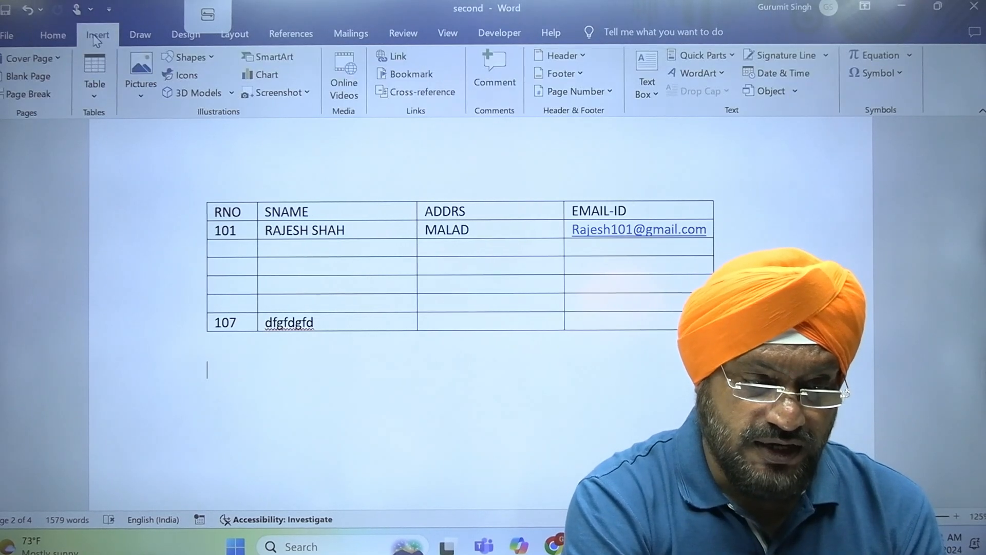
left_click(94, 77)
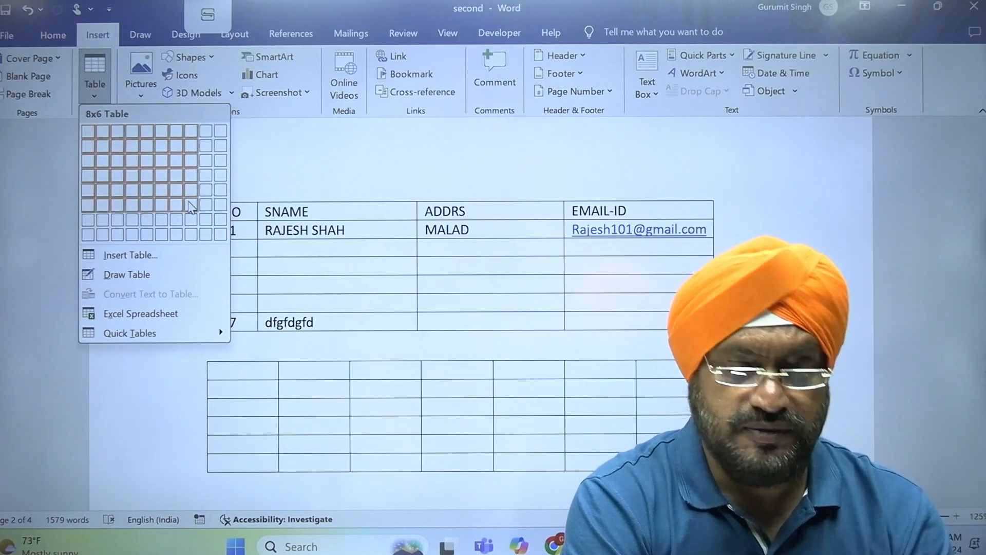
left_click(159, 260)
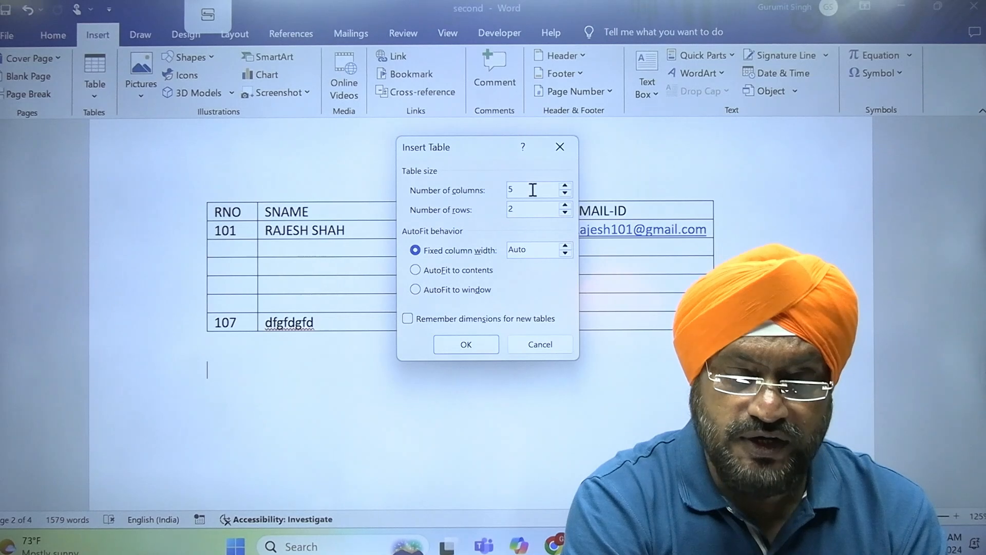
key("BackSpace")
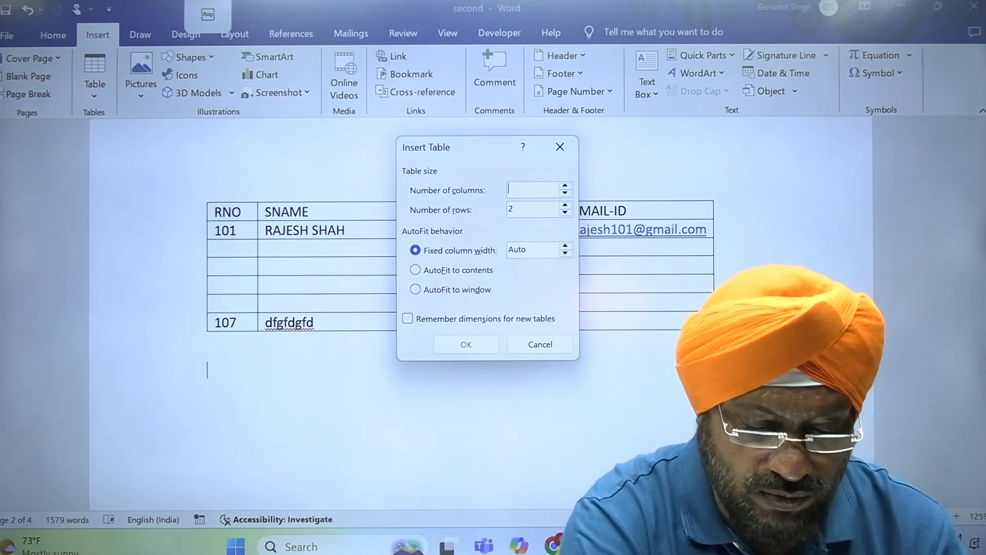
type("30")
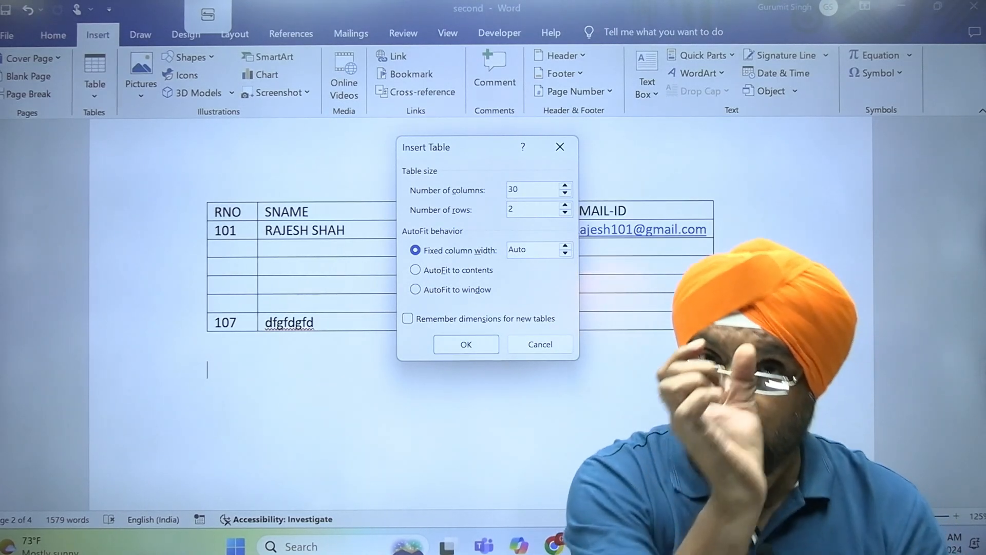
key("Tab")
type("10")
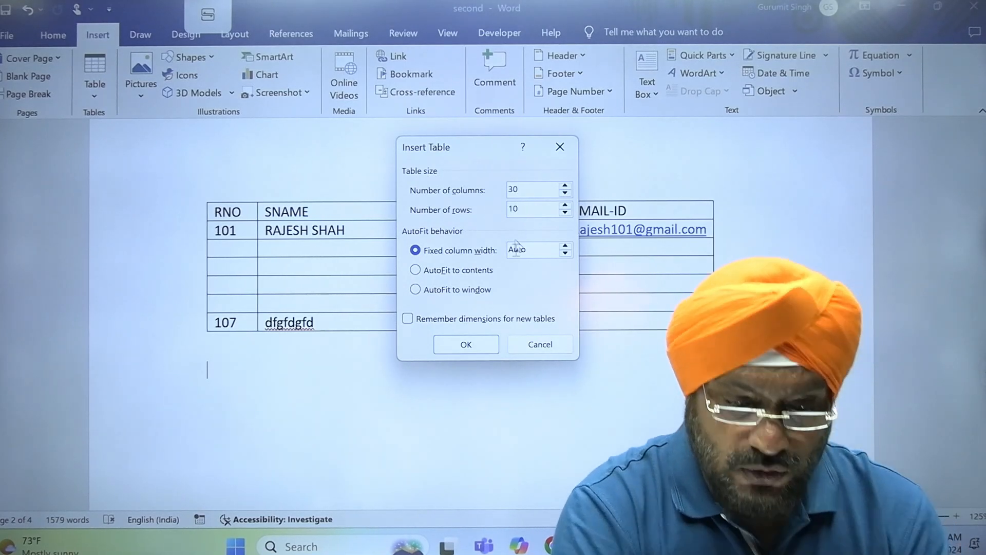
left_click(476, 346)
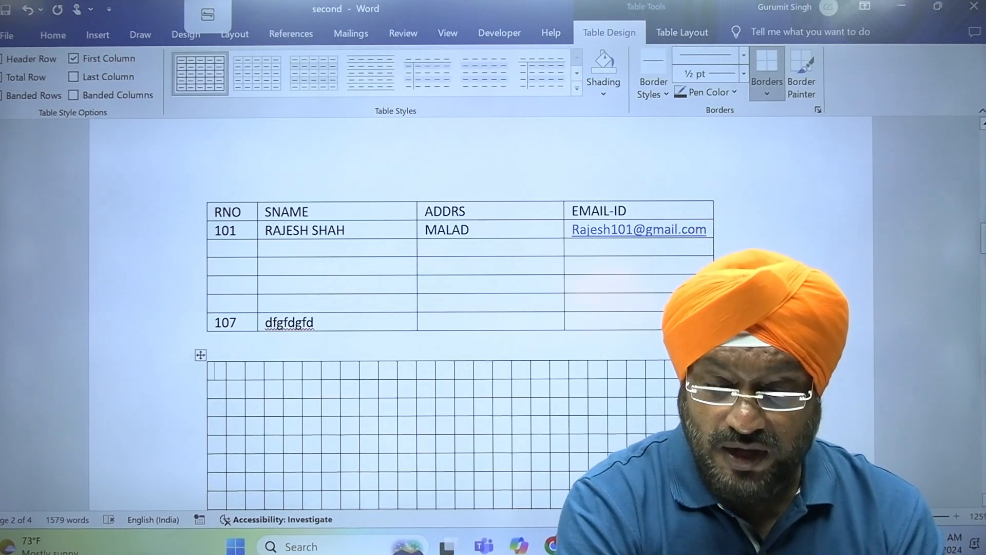
- Enter 1, 2 and 3 into the first cells of the 30-column table
scroll(462, 350, "down", 1)
scroll(463, 349, "down", 3)
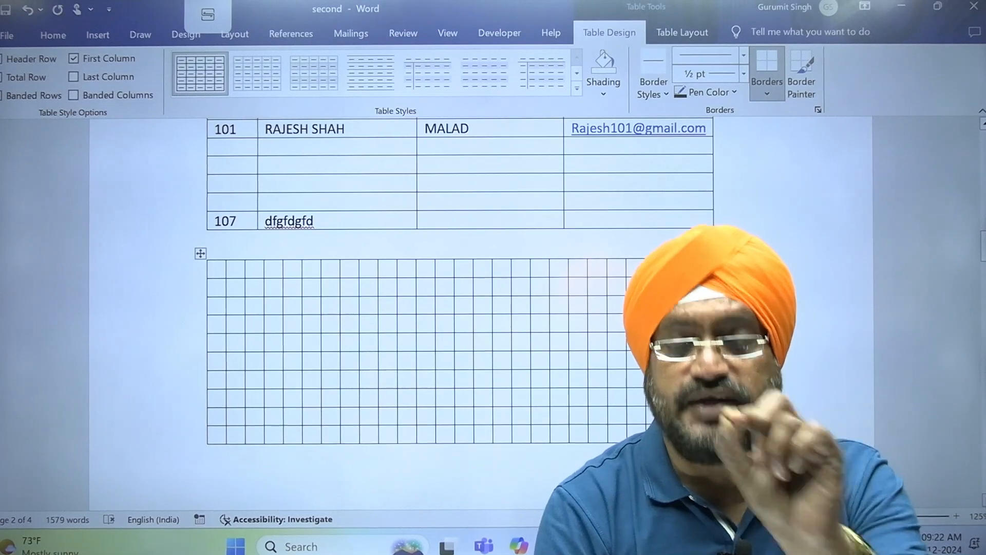
type("1")
key("Tab")
type("2")
key("Tab")
type("3")
key("Tab")
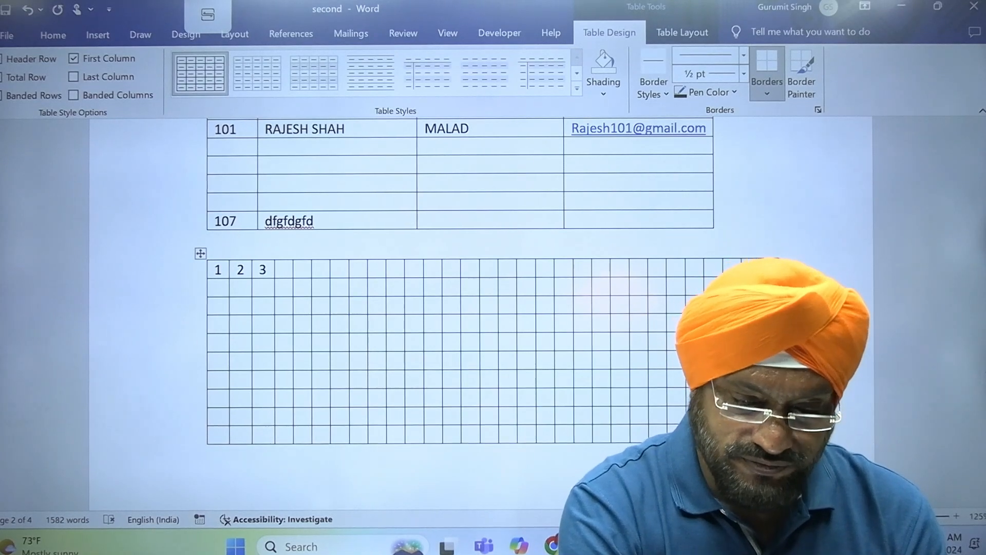
- Place the cursor below the grid table and bring up the Insert Table menu
left_click(207, 483)
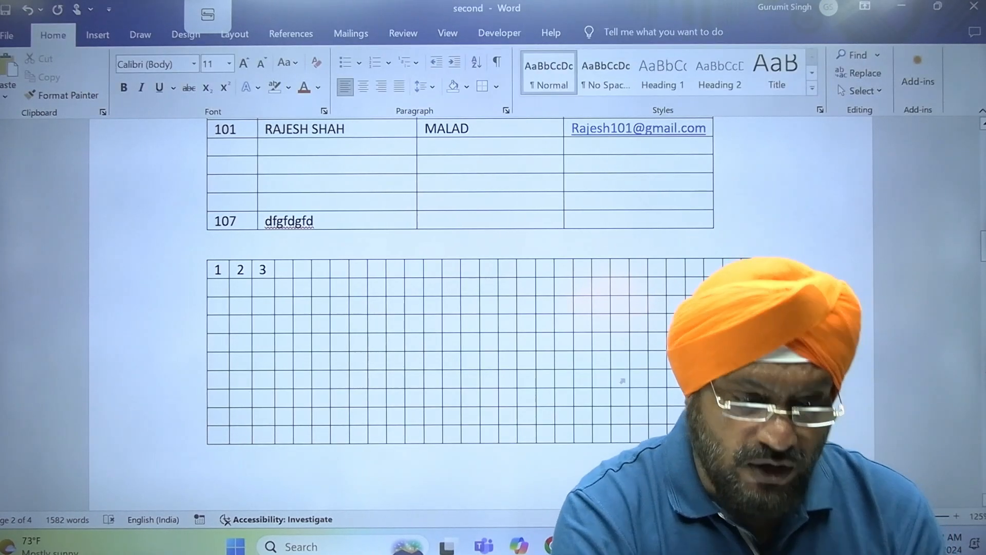
left_click(97, 35)
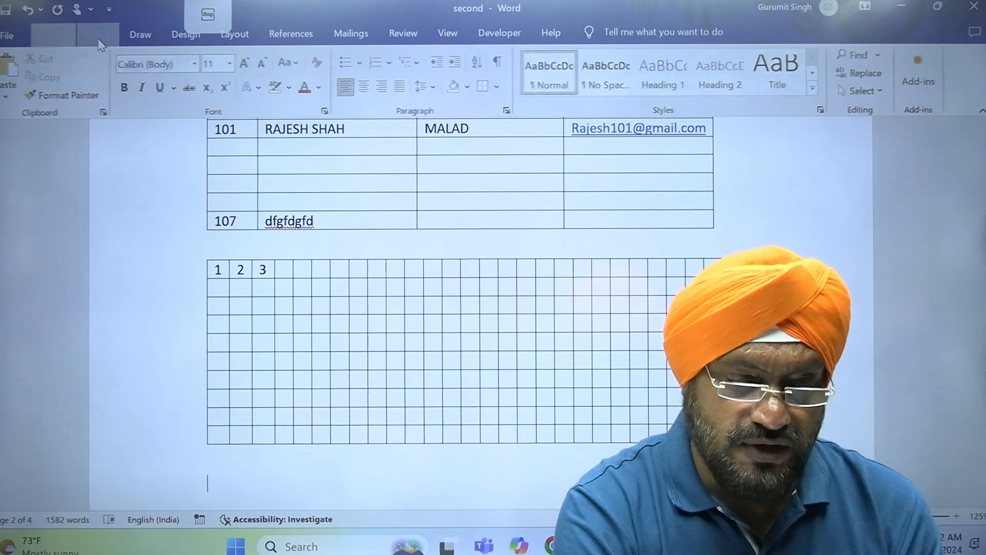
left_click(95, 97)
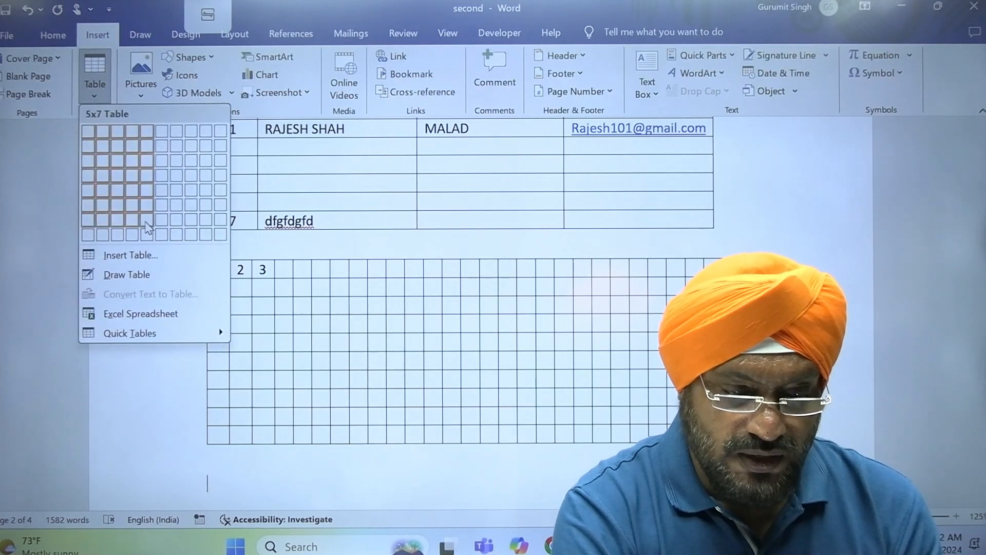
- With Draw Table, sketch a small rectangle and three loose lines below the grid table
left_click(164, 281)
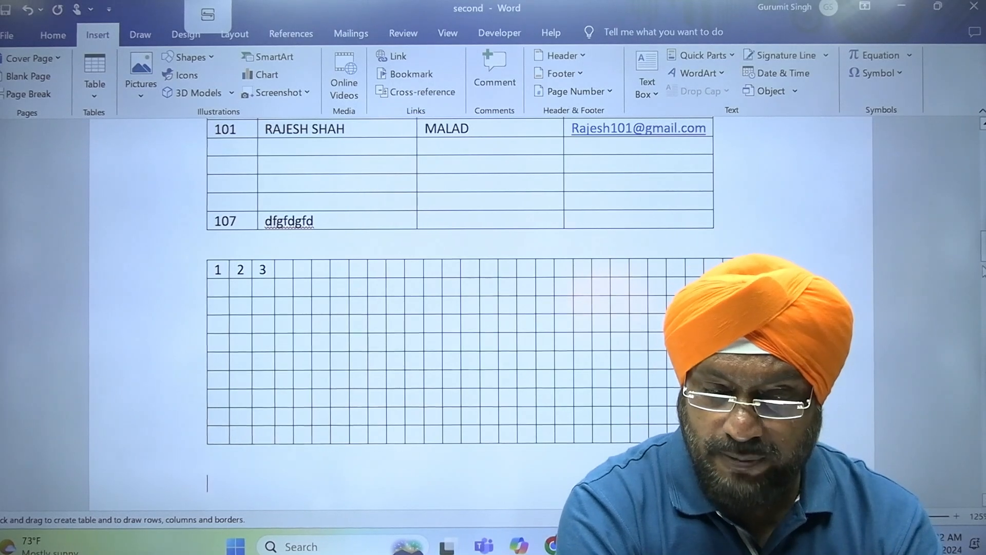
mouse_move(983, 246)
left_mouse_down()
mouse_move(983, 280)
mouse_move(983, 252)
mouse_move(981, 262)
left_mouse_up()
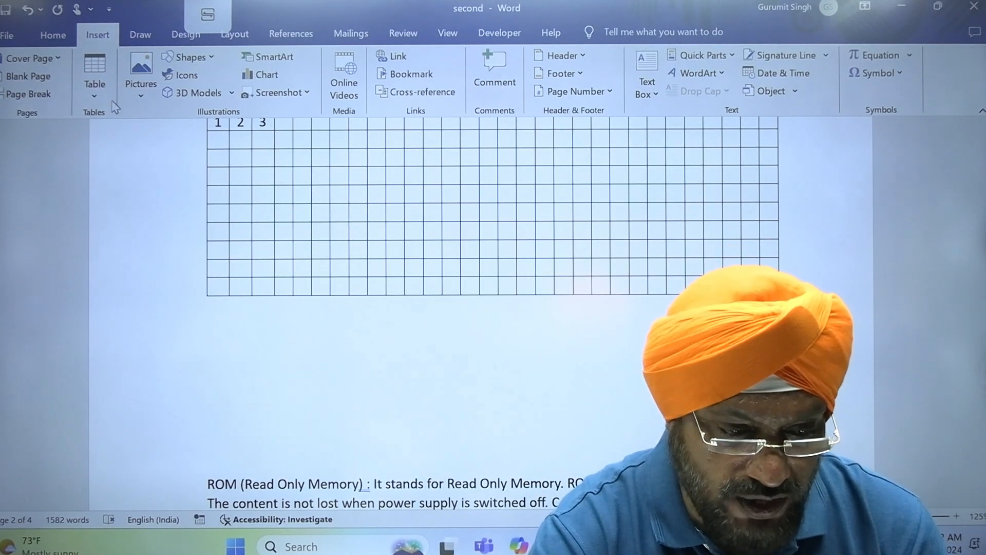
left_click(95, 85)
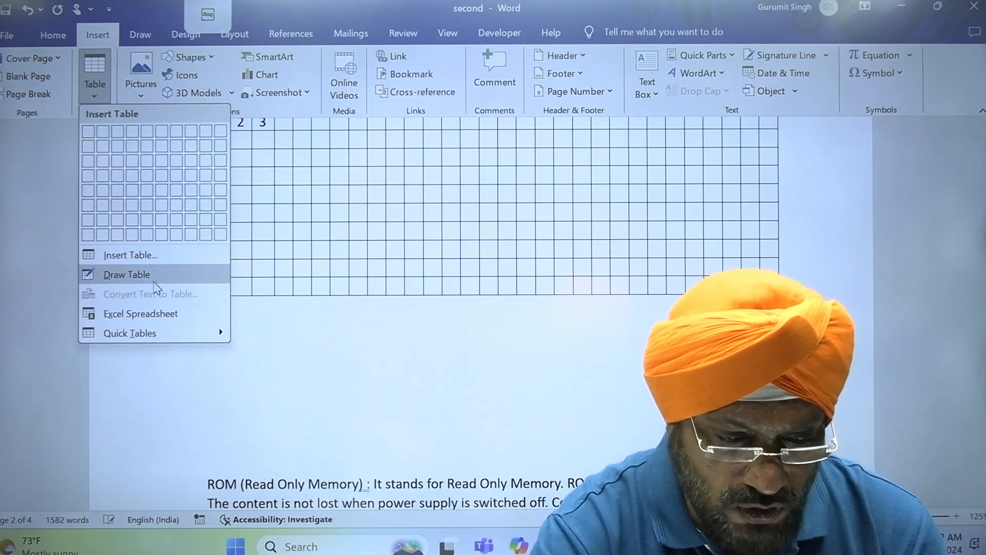
left_click(155, 277)
mouse_move(217, 343)
left_mouse_down()
mouse_move(240, 403)
mouse_move(417, 375)
mouse_move(342, 337)
mouse_move(225, 332)
mouse_move(218, 349)
left_mouse_up()
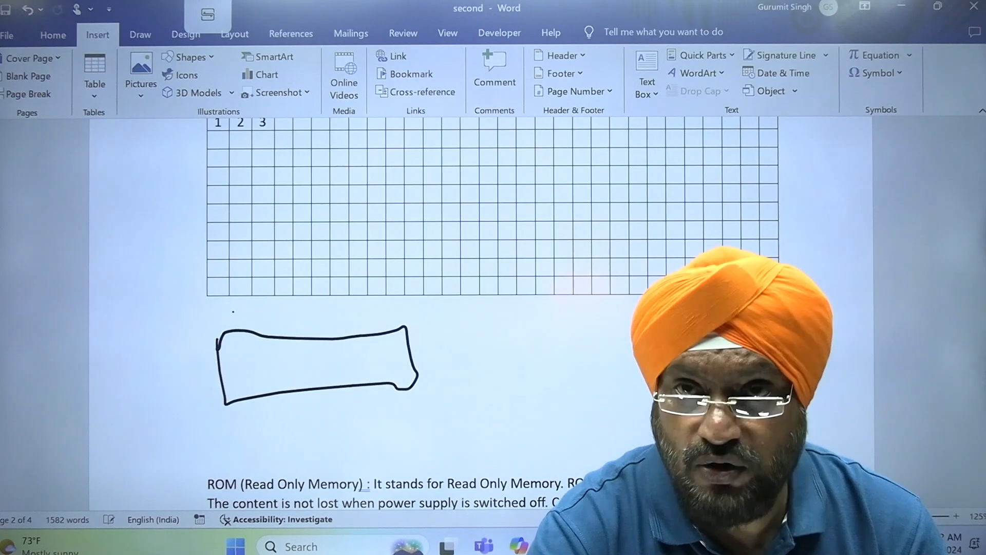
left_click_drag(462, 392, 566, 370)
left_click_drag(466, 367, 562, 342)
left_click_drag(494, 422, 610, 371)
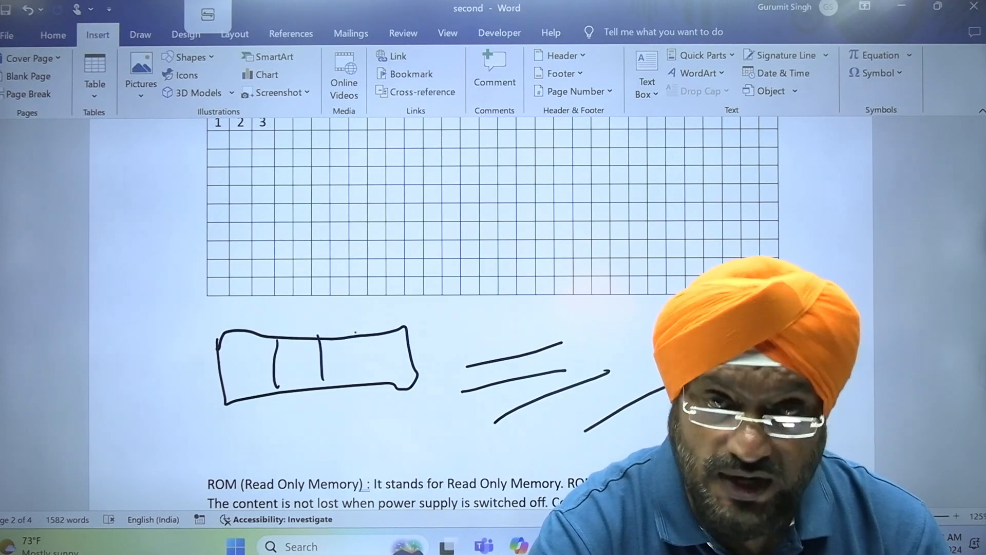
- Insert two blank lines above the sketch to push it down
left_click(693, 545)
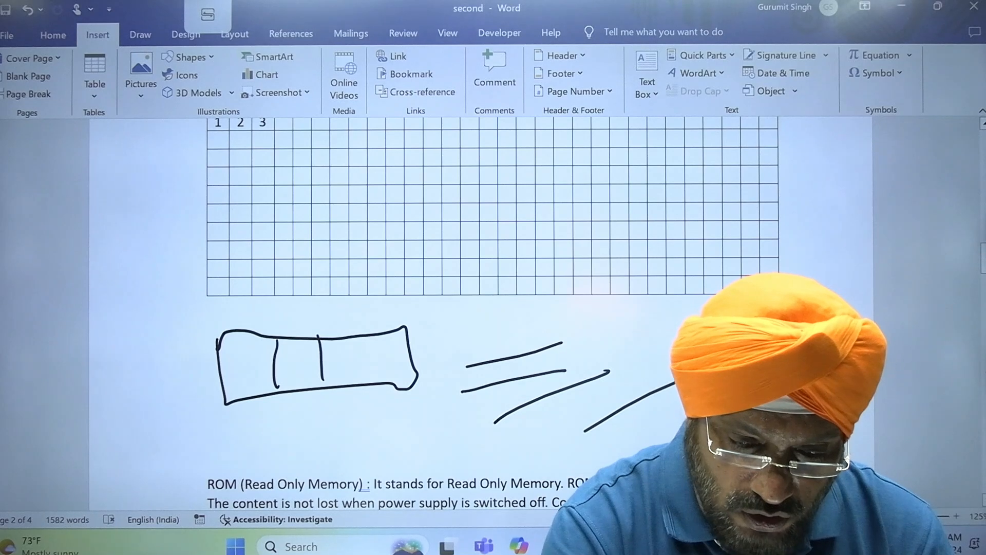
key("Return")
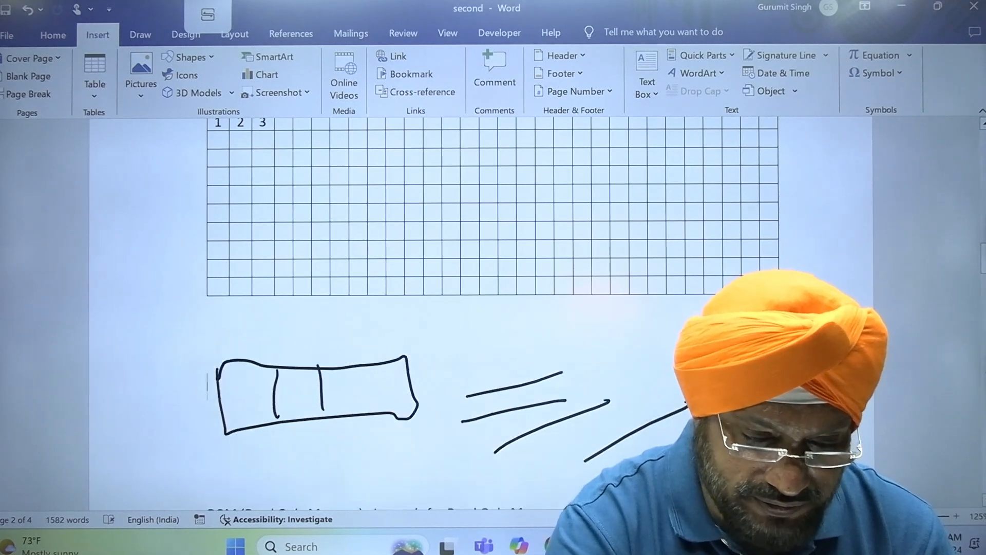
key("Return")
key("Return")
key("Return")
key("Return")
key("Return")
key("Return")
key("Return")
key("Return")
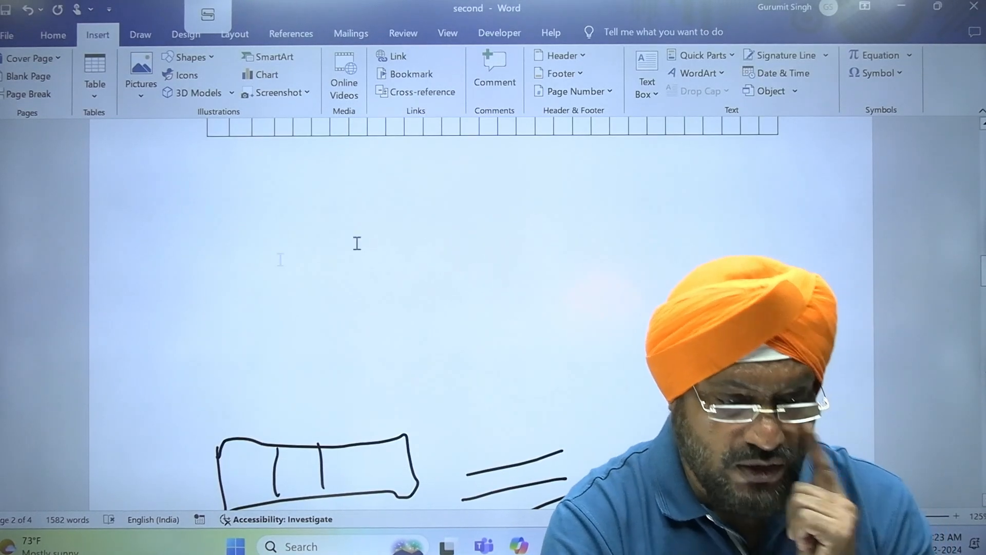
- Draw a new table's outer box with three column dividers below the grid table
left_click(94, 88)
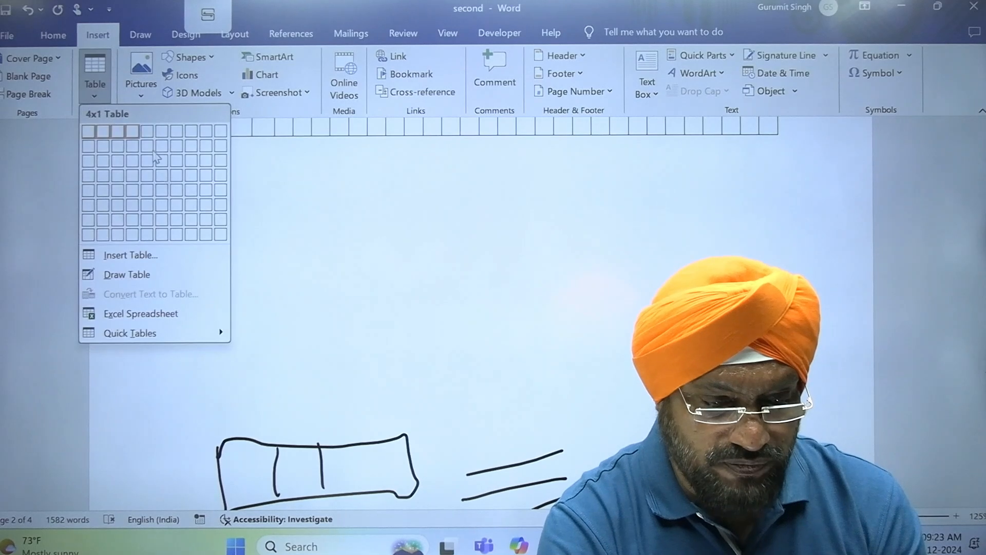
left_click(169, 282)
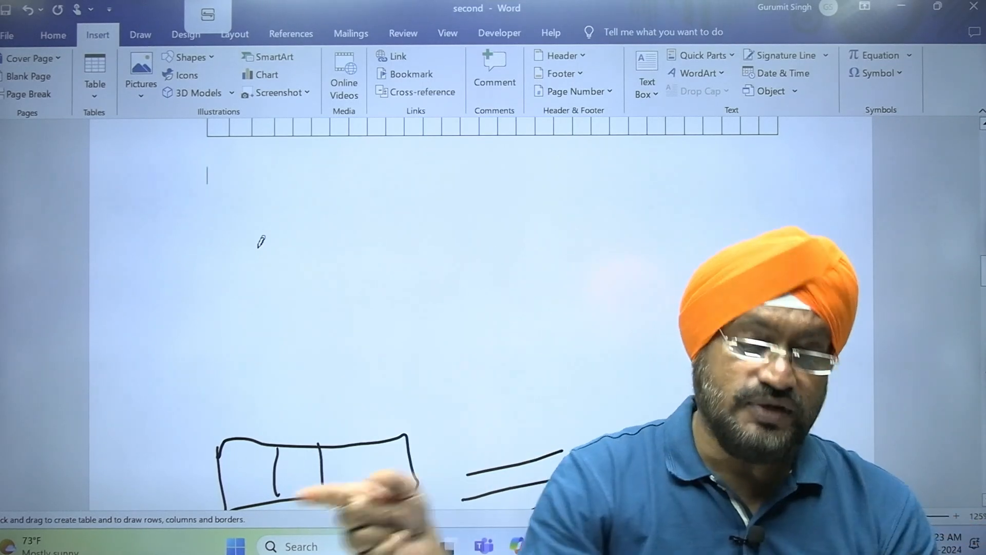
mouse_move(216, 202)
left_mouse_down()
mouse_move(735, 247)
mouse_move(771, 290)
mouse_move(794, 366)
left_mouse_up()
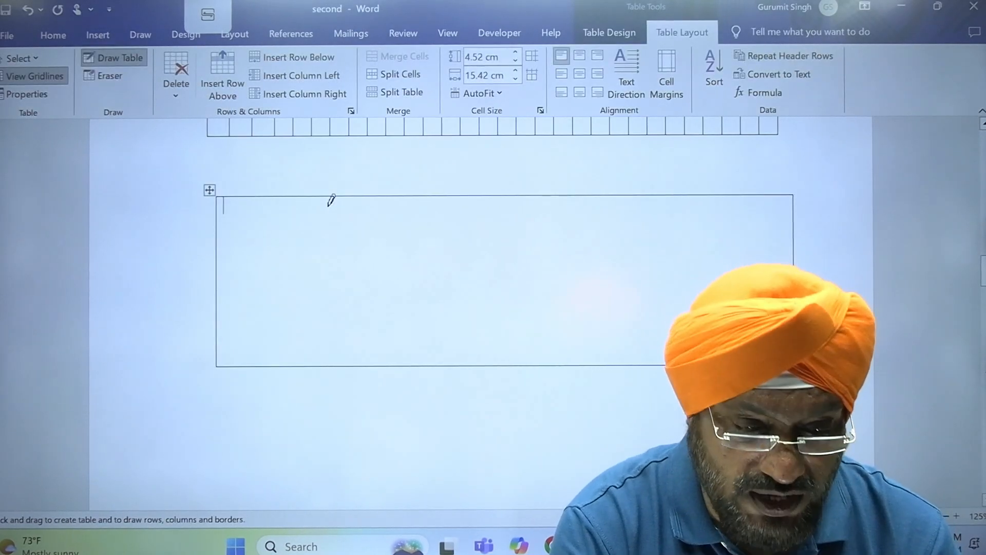
left_click_drag(281, 197, 289, 339)
left_click_drag(466, 198, 469, 296)
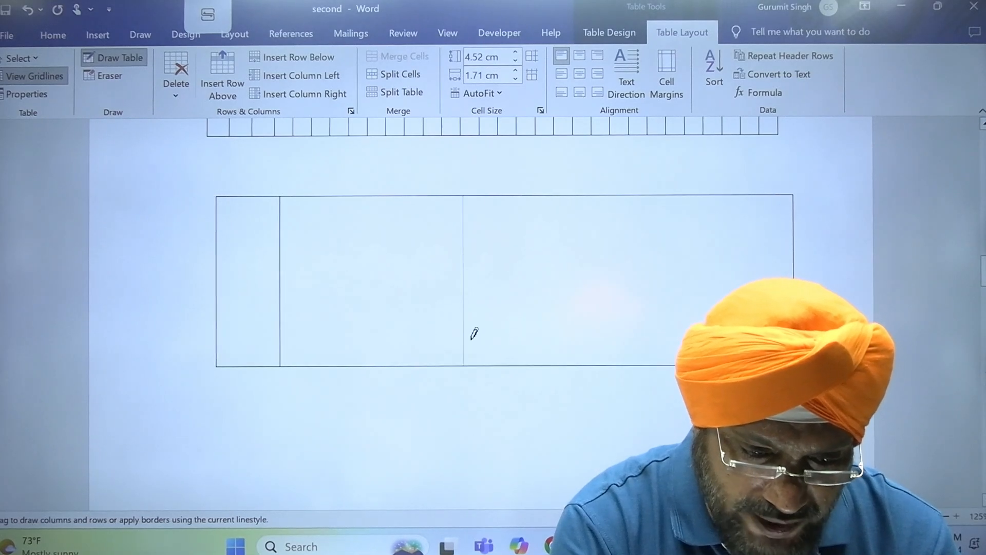
left_click_drag(474, 334, 475, 342)
left_click_drag(628, 198, 628, 331)
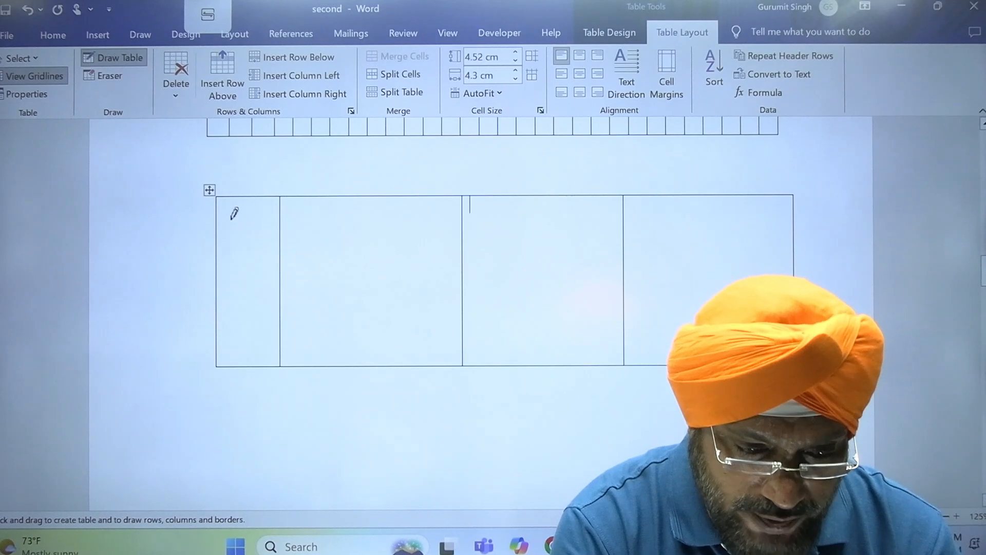
- Draw five row borders to make six rows, then move below the table
left_click_drag(222, 217, 792, 224)
left_click_drag(219, 260, 791, 260)
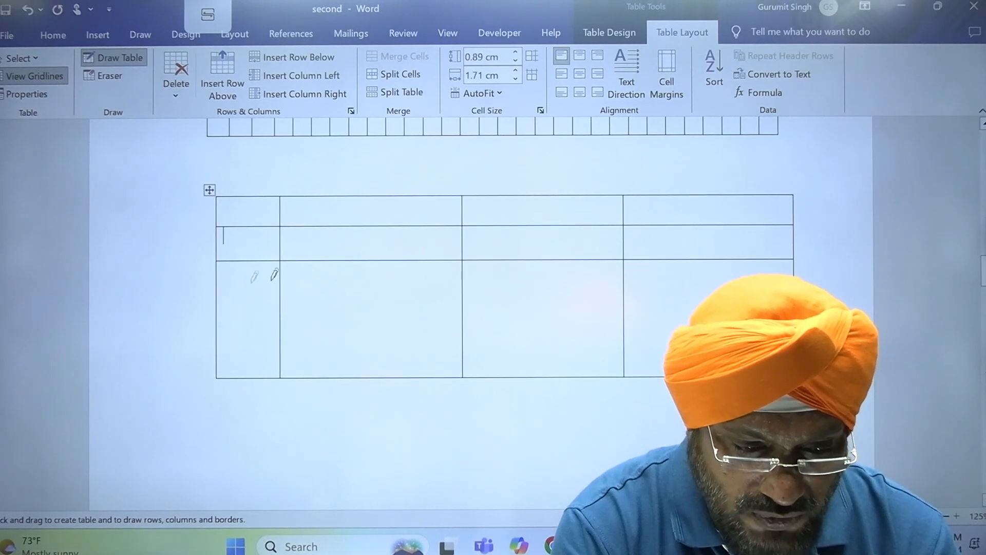
mouse_move(217, 291)
left_mouse_down()
mouse_move(639, 273)
mouse_move(797, 291)
left_mouse_up()
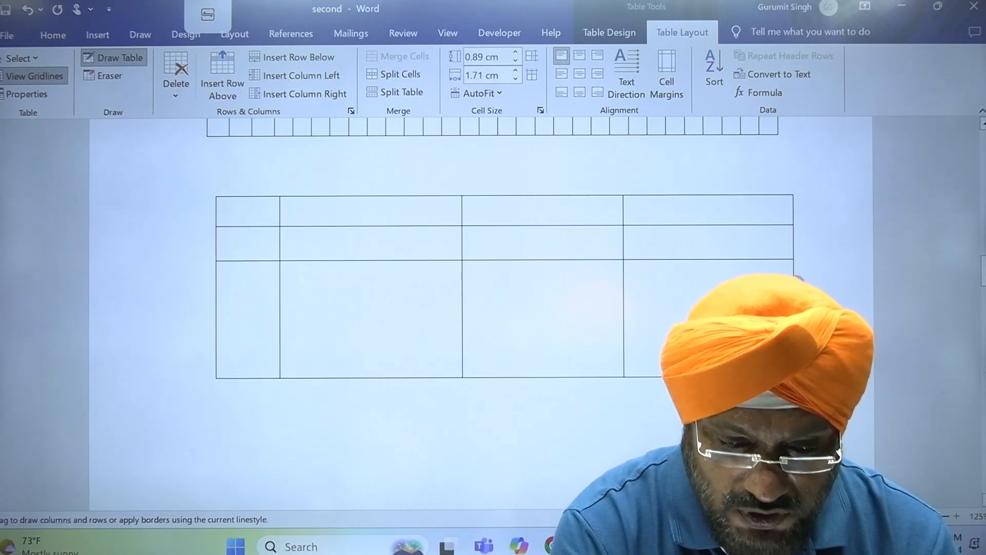
left_click_drag(218, 245, 742, 245)
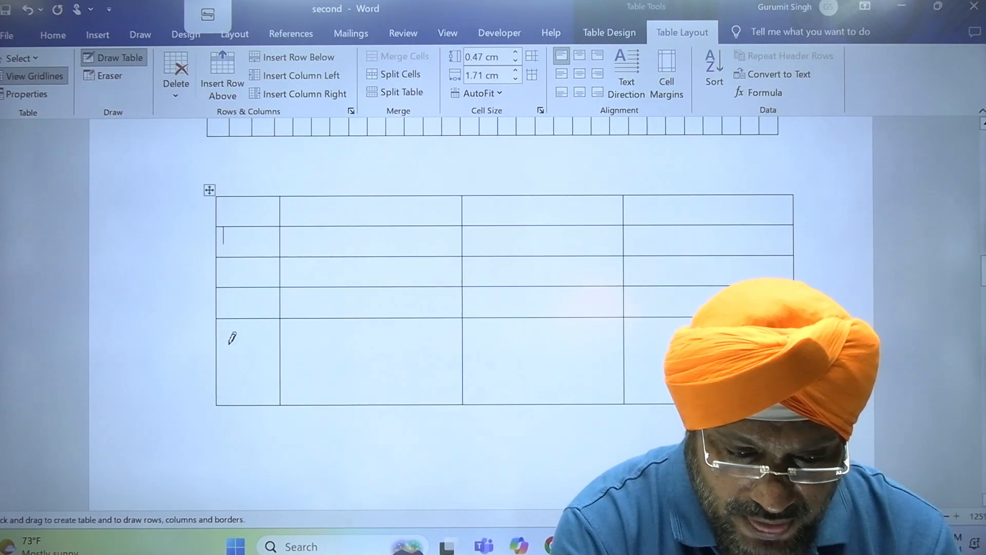
mouse_move(218, 338)
left_mouse_down()
mouse_move(392, 329)
mouse_move(745, 340)
left_mouse_up()
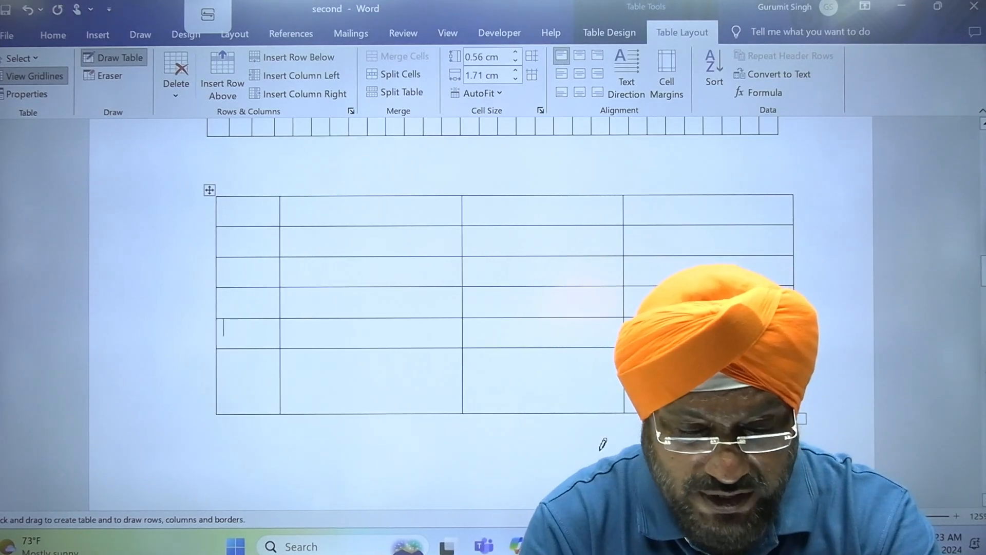
key("Escape")
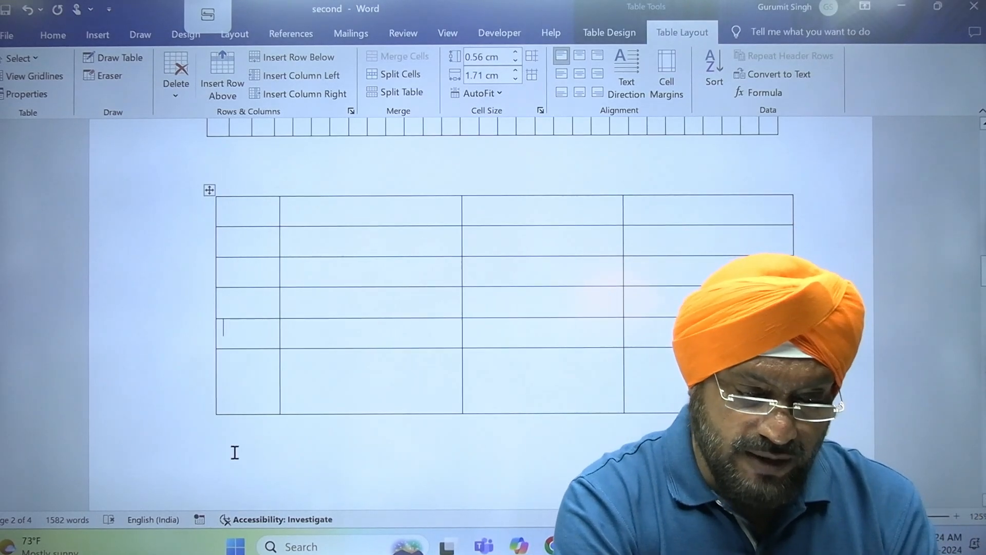
left_click(235, 452)
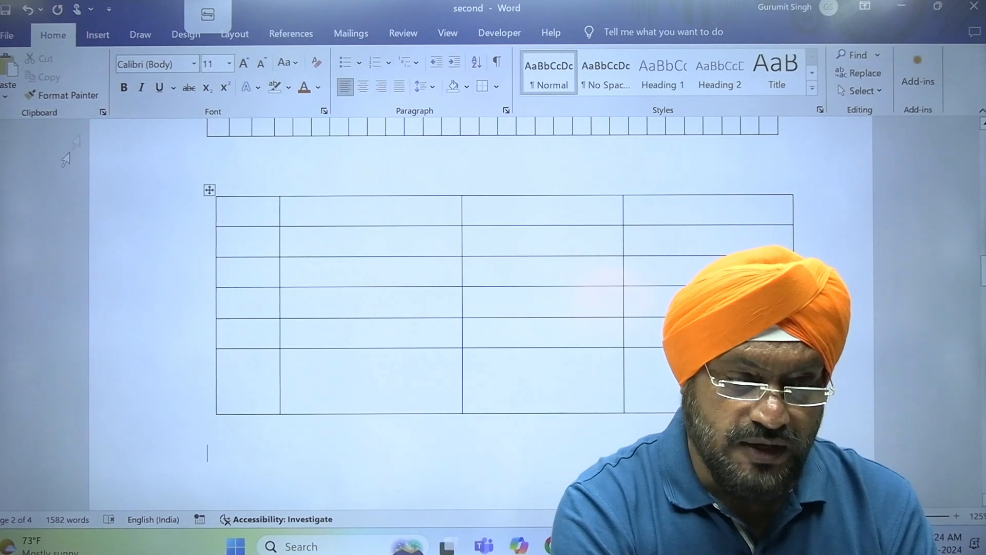
- Insert an Excel Spreadsheet object from the Table menu below the hand-drawn table
left_click(96, 34)
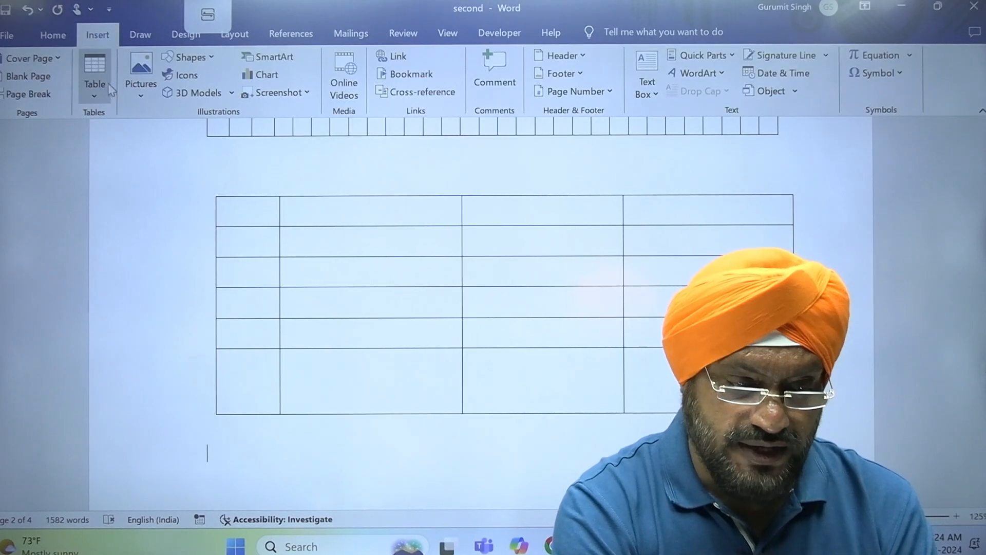
left_click(98, 99)
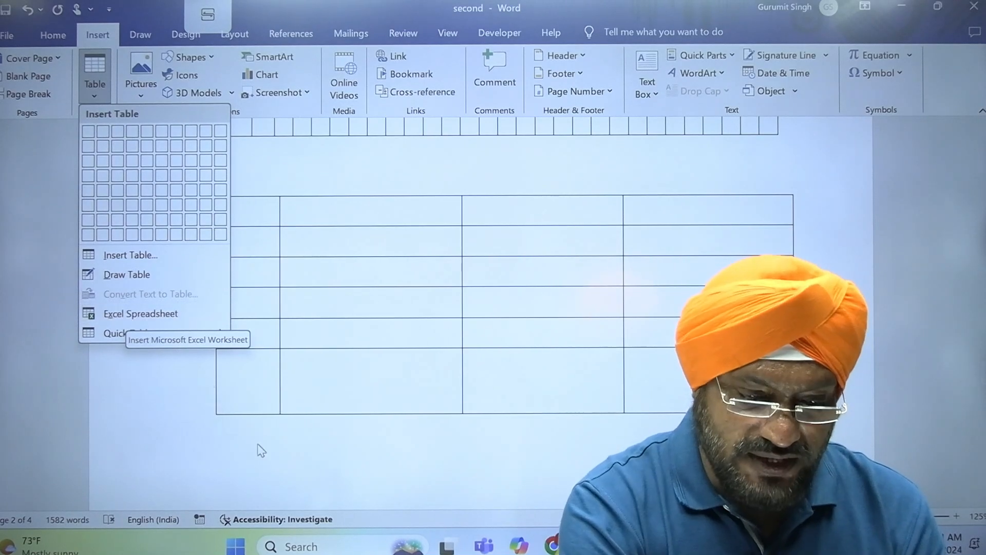
left_click(246, 483)
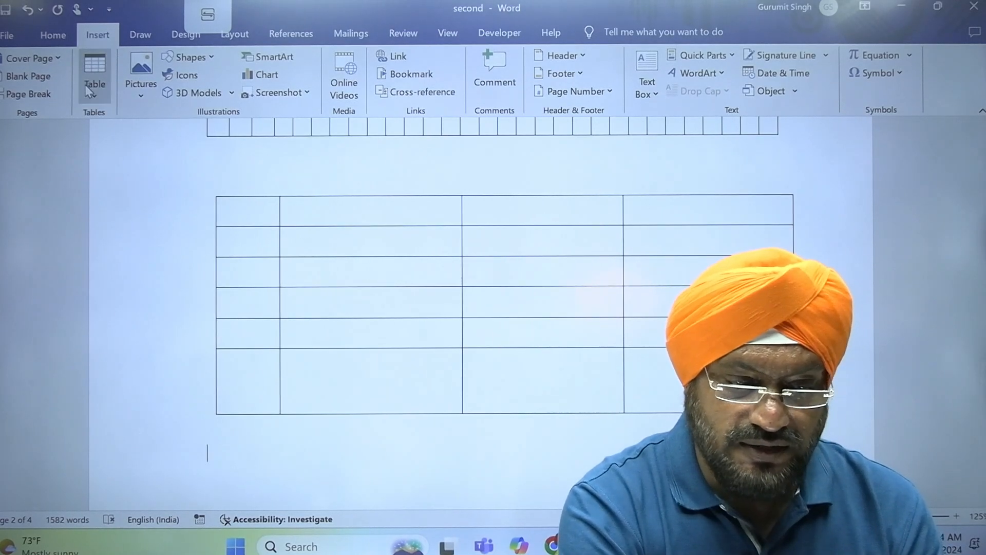
left_click(94, 101)
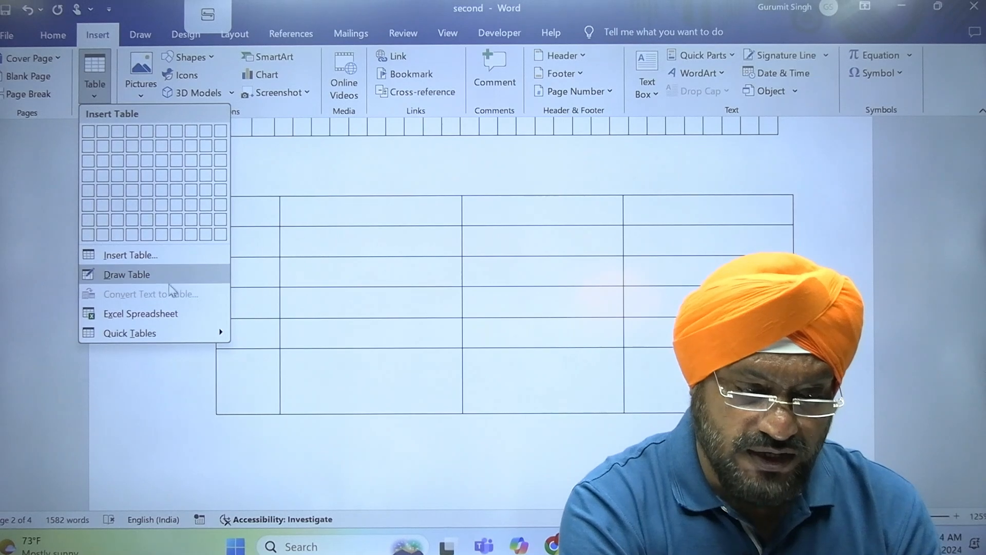
left_click(177, 314)
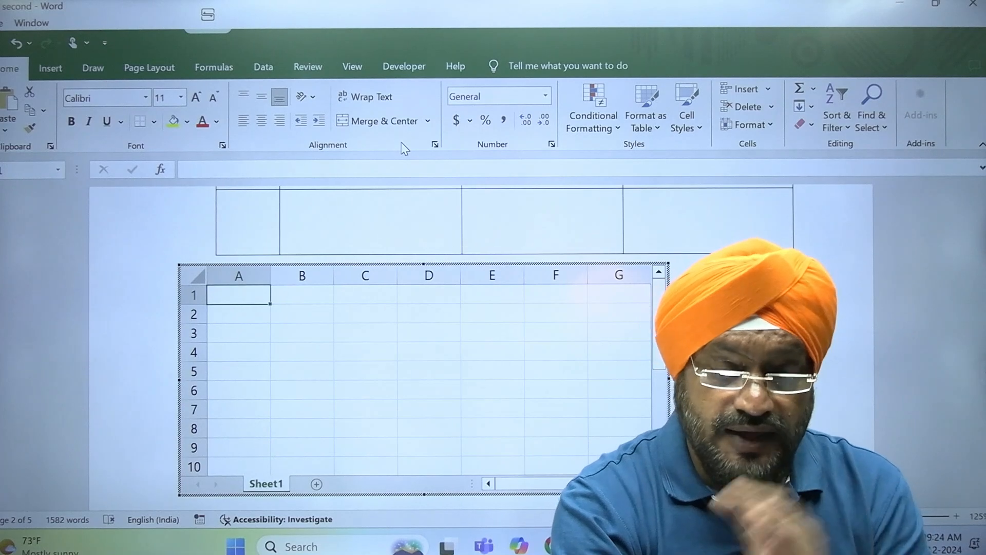
- Type the headers RNO, NAME and FEEES into row 1 of the sheet
left_click(306, 327)
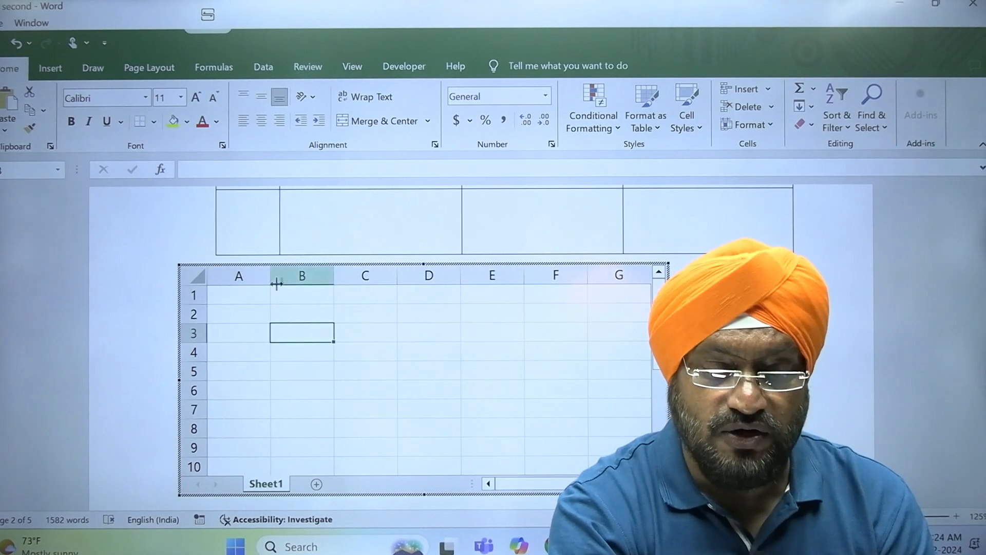
left_click(251, 302)
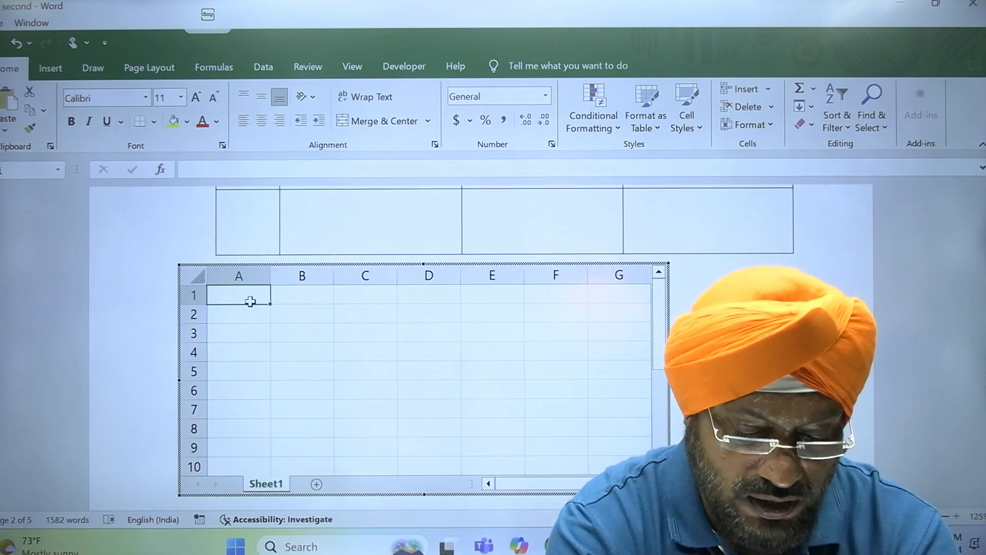
type("rno")
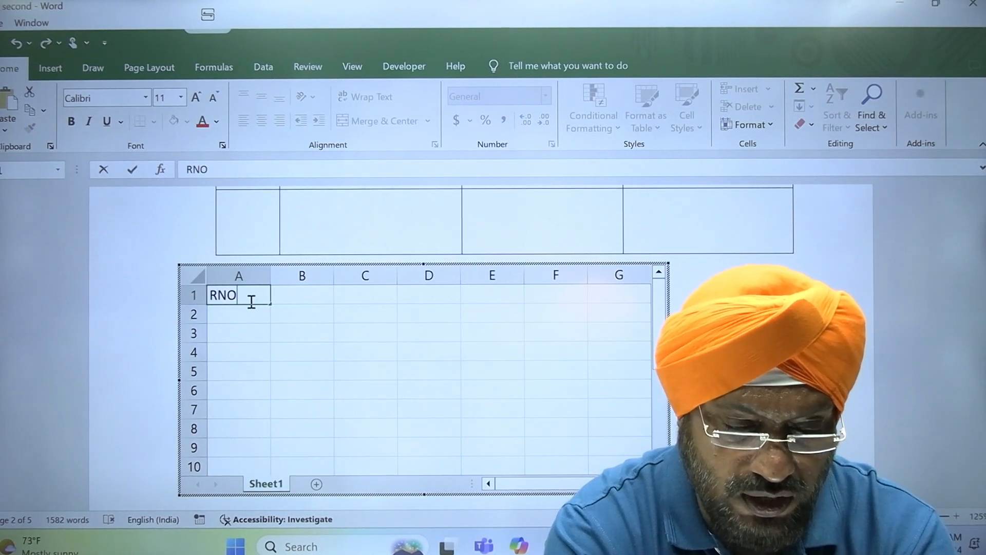
key("Tab")
type("NAME")
key("Tab")
type("SA")
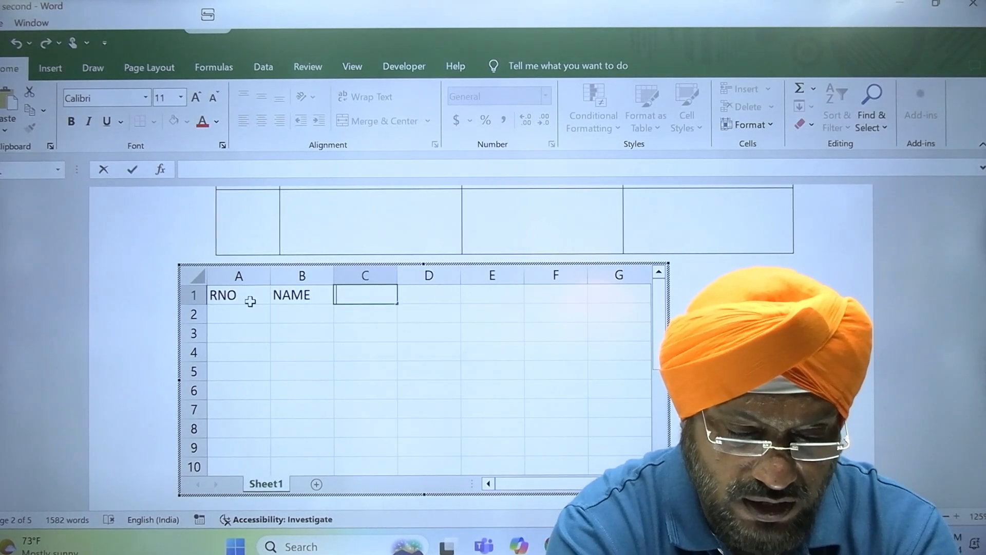
key("Return")
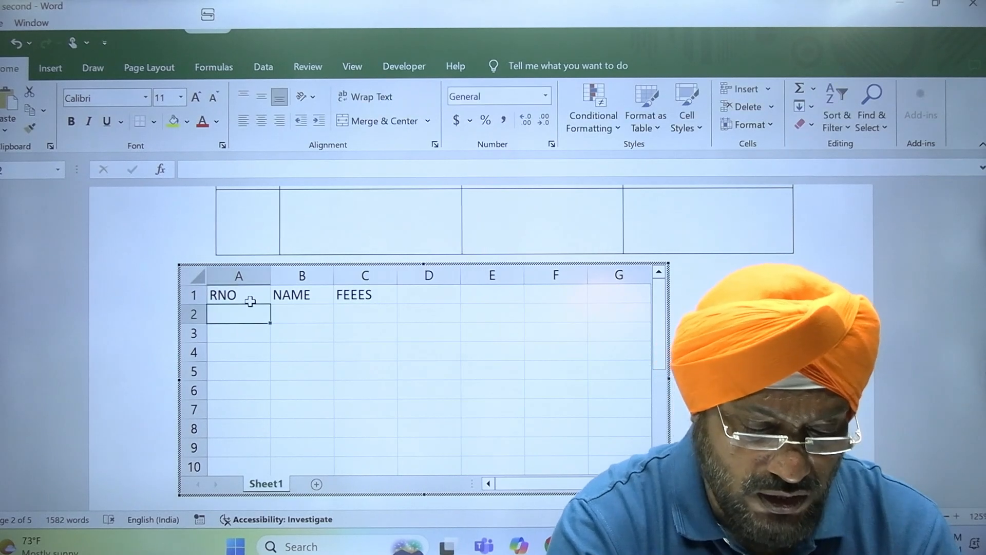
- Enter roll numbers 101 and 102, then fill the series down to 108
type("101")
key("Return")
type("102")
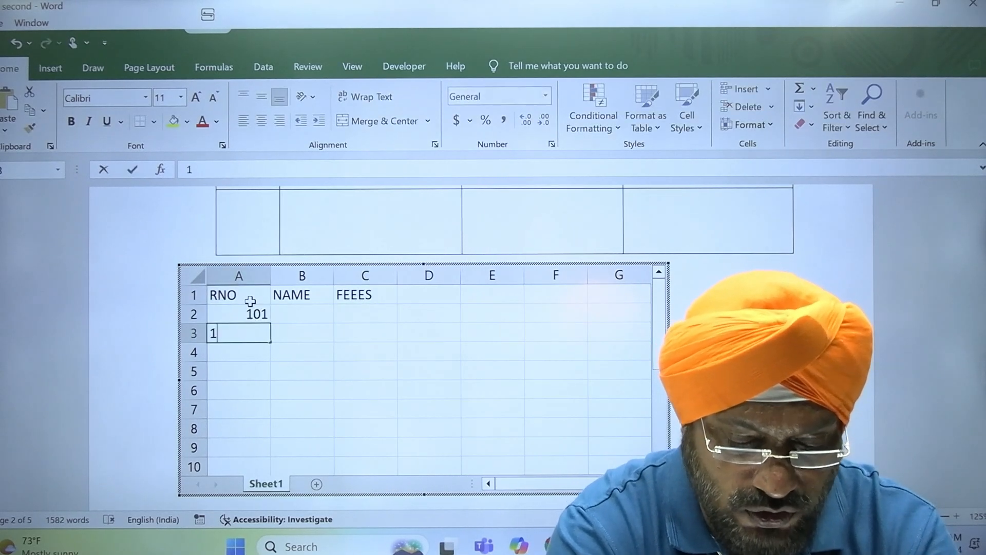
key("Return")
left_click_drag(261, 319, 260, 340)
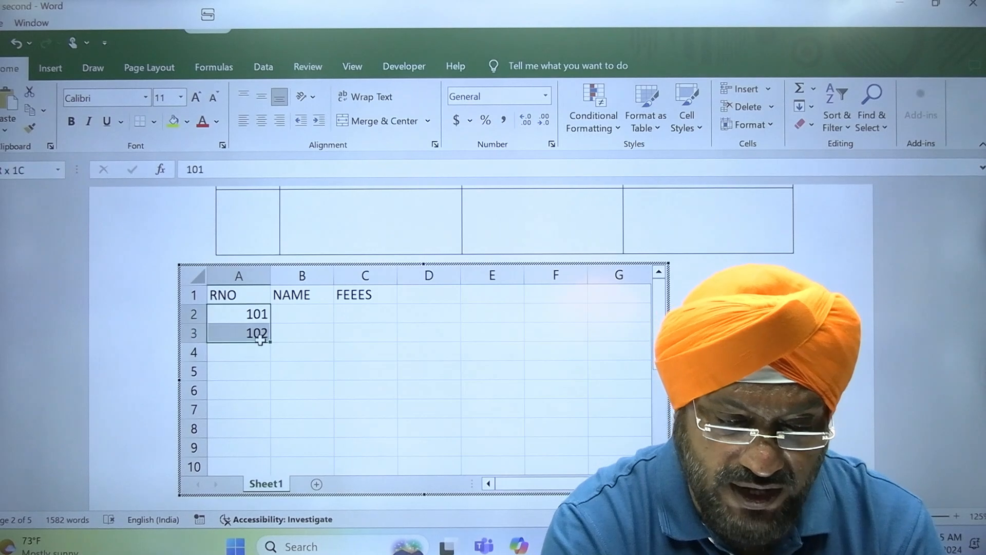
left_click_drag(272, 379, 266, 453)
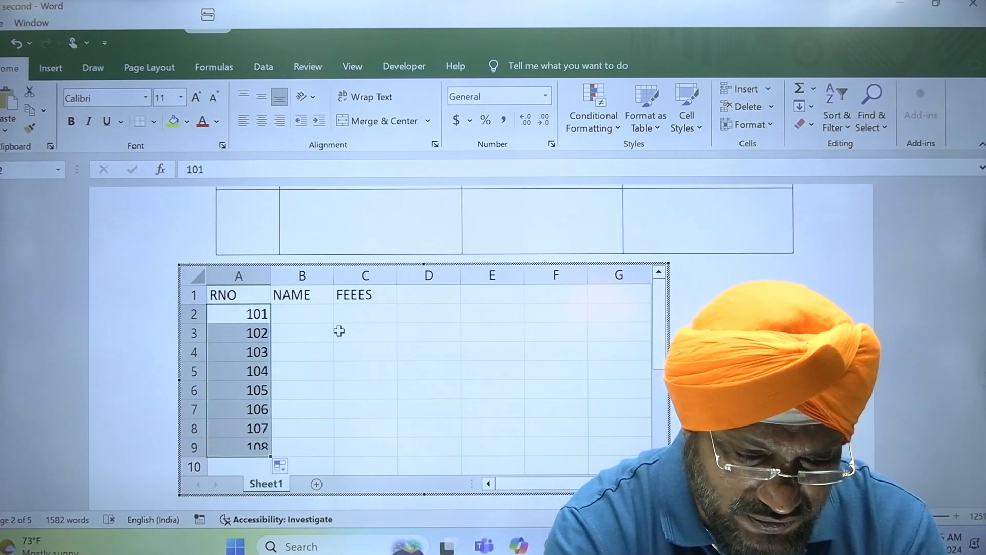
- Fill student names into column B down to row 9 and widen column B
left_click(312, 318)
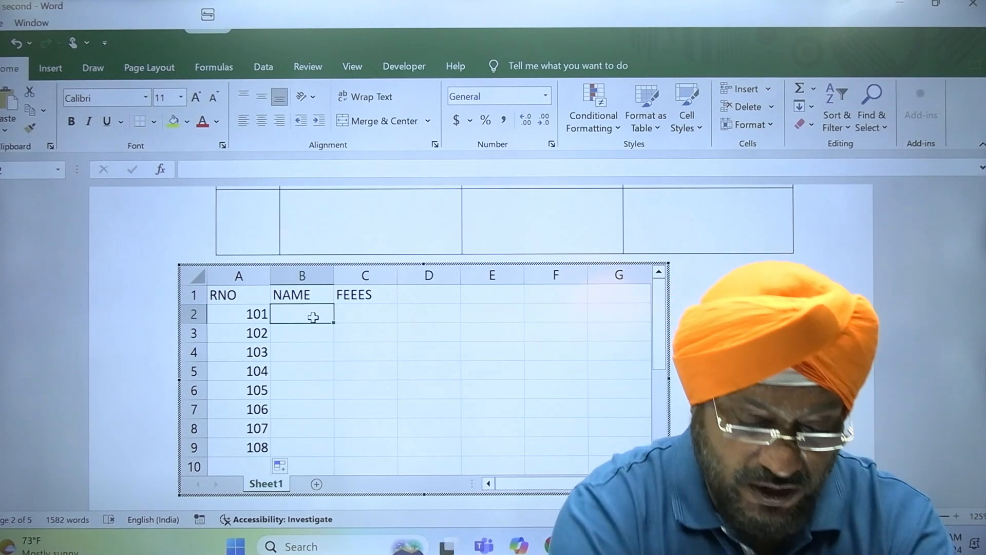
type("GURUMIT")
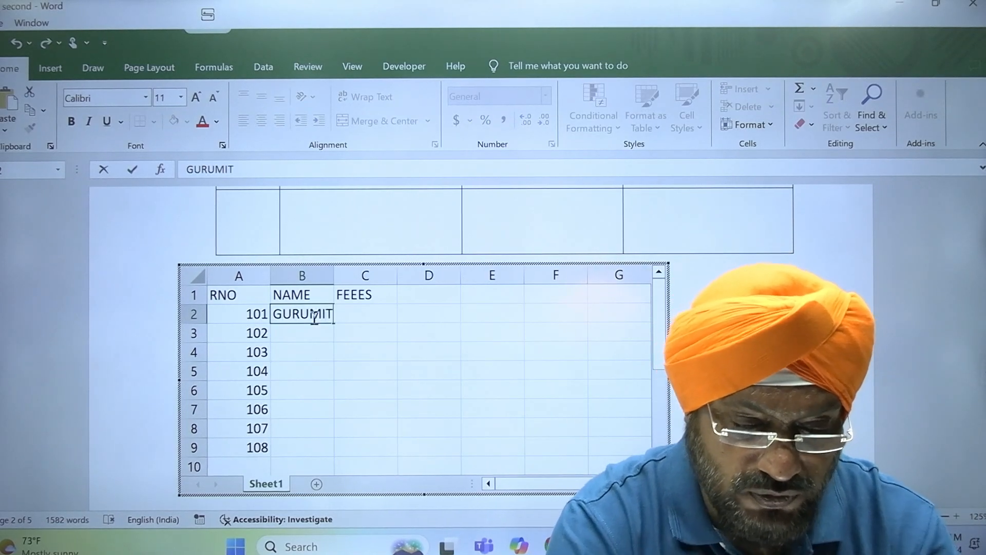
key("Return")
left_click(329, 314)
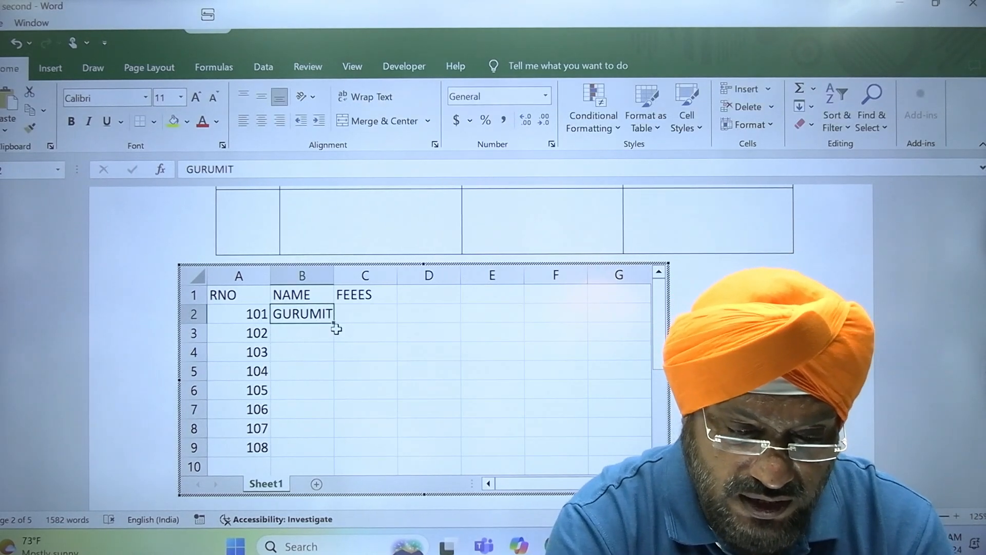
left_click_drag(337, 326, 324, 465)
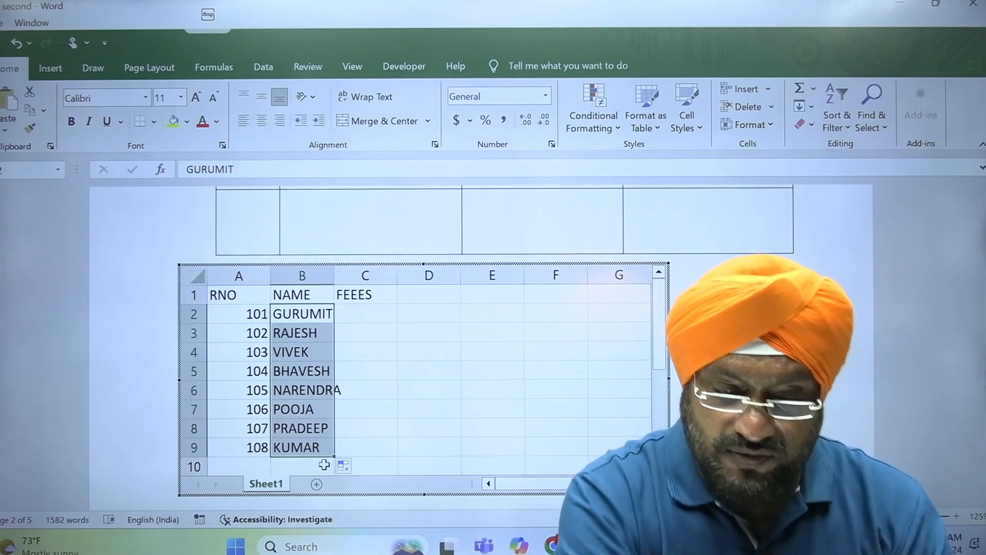
left_click_drag(337, 279, 362, 280)
left_click(401, 309)
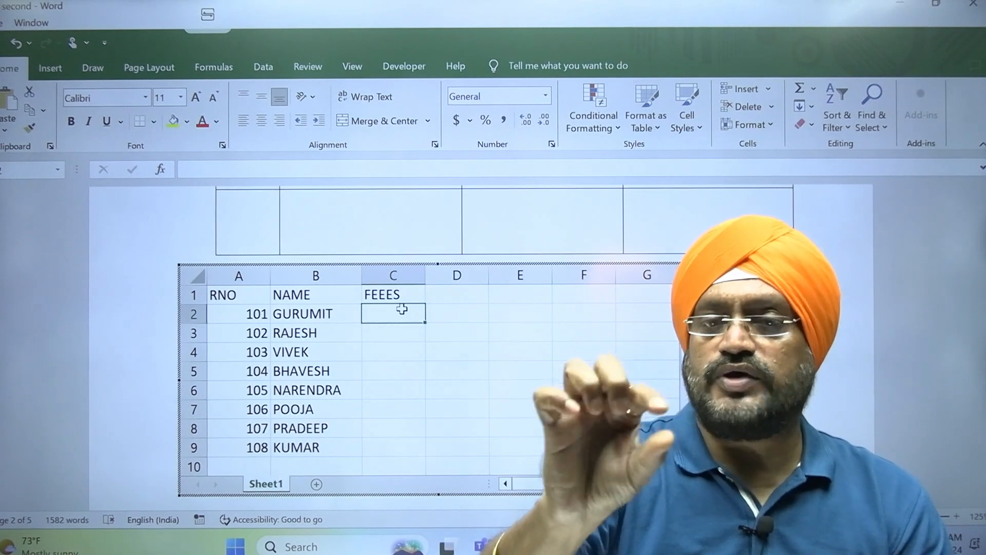
- Enter =RANDBETWEEN(1000,9000) in C2 and fill it down to C9
type("=RANDB")
key("Tab")
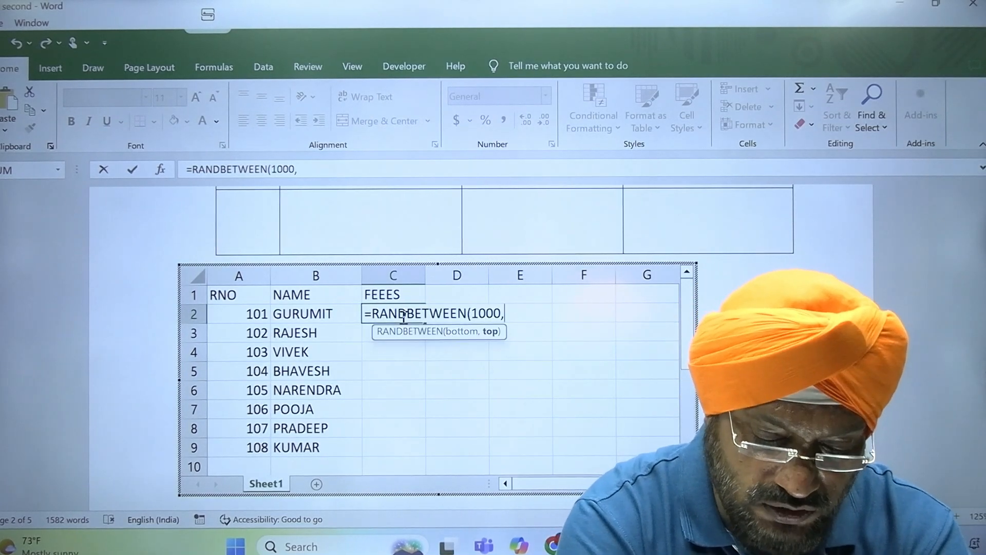
type("1000,9000)")
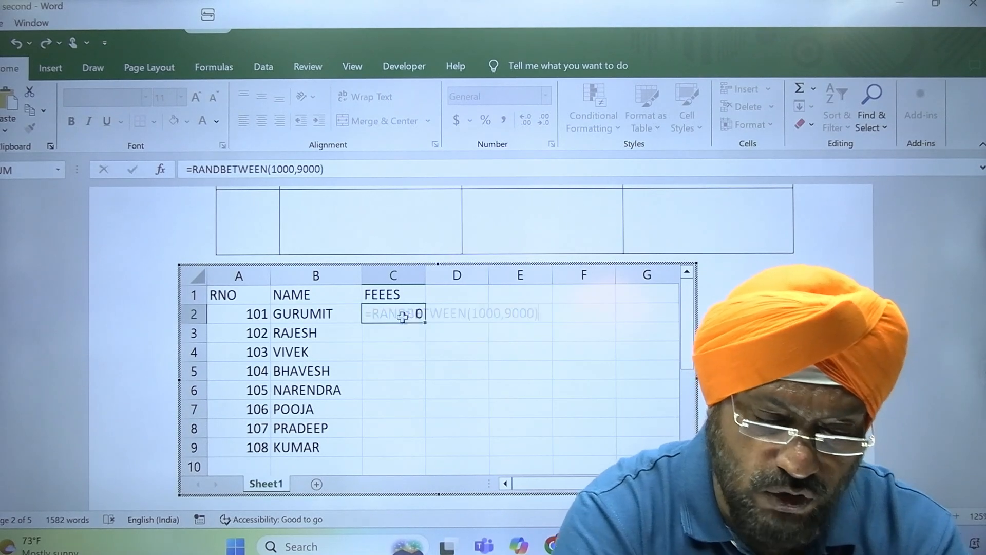
key("Return")
left_click(409, 314)
left_click_drag(426, 324, 425, 456)
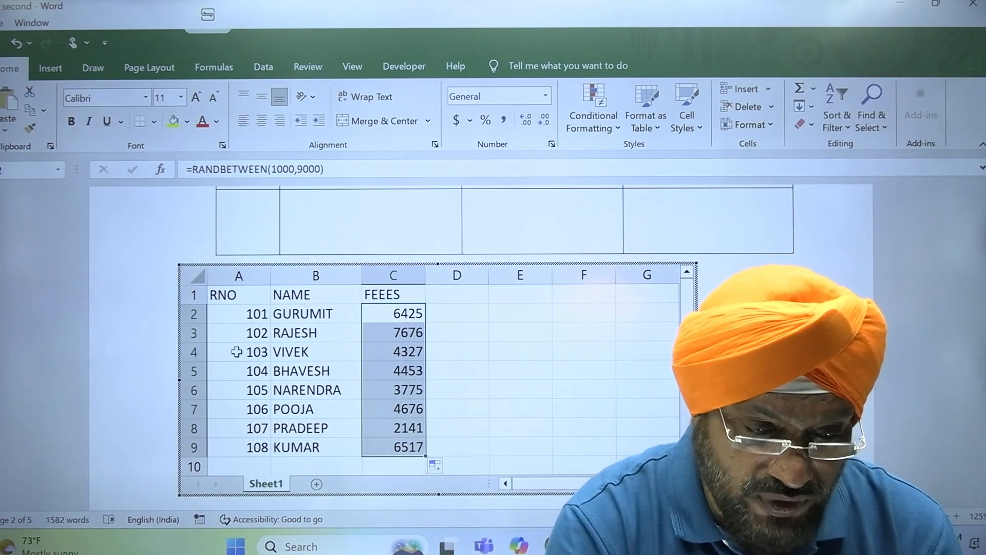
- Copy C2:C9 and paste it back as values to freeze the fees
key("ctrl+c")
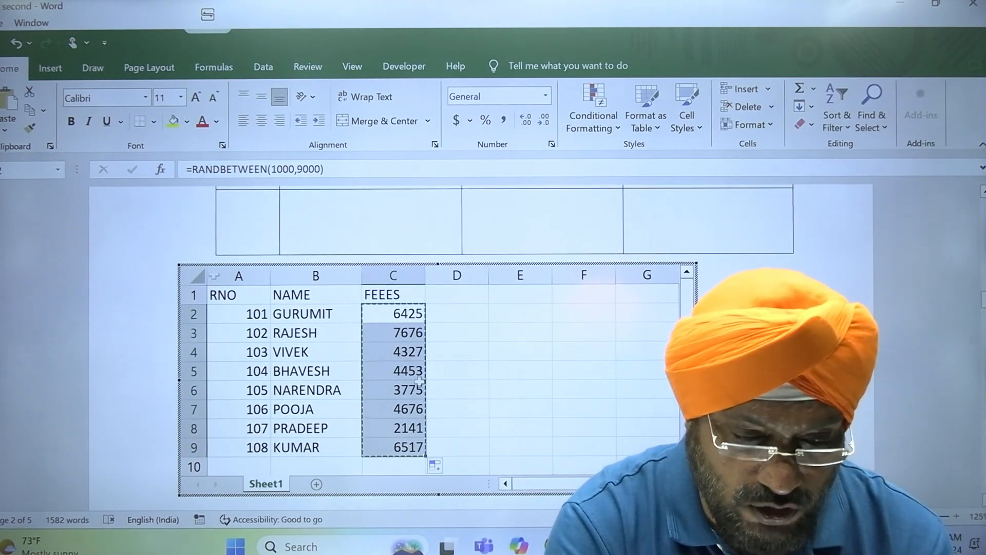
left_click(416, 321)
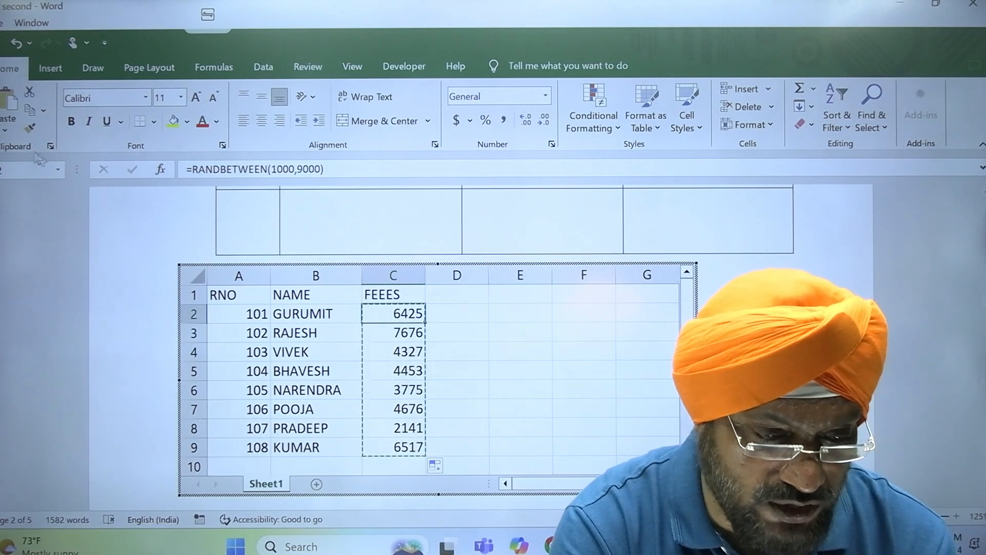
left_click(12, 134)
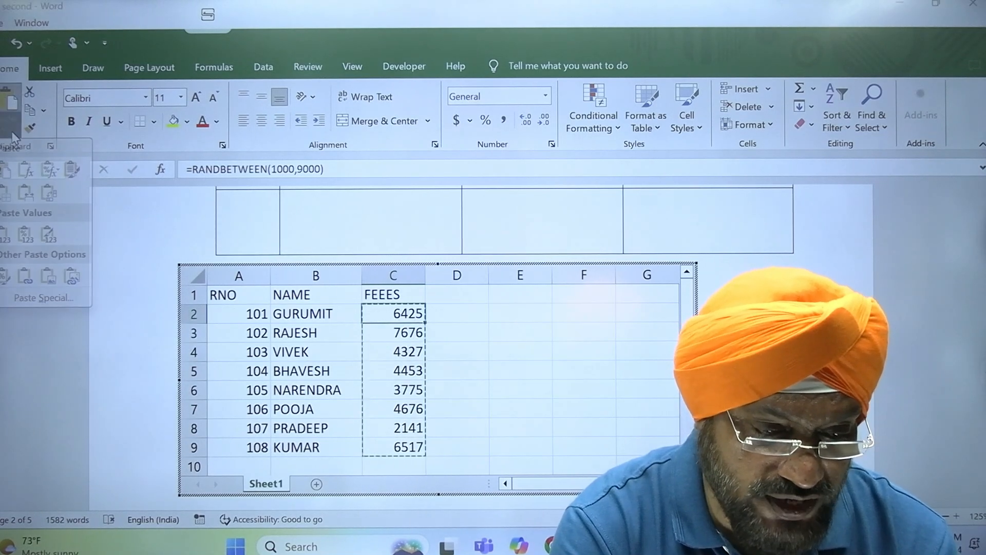
left_click(7, 238)
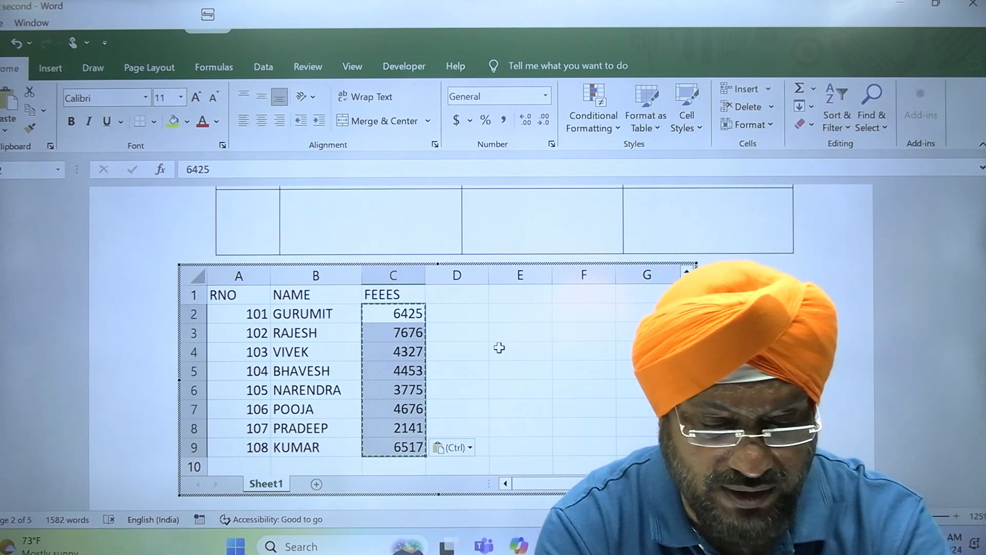
left_click(386, 313)
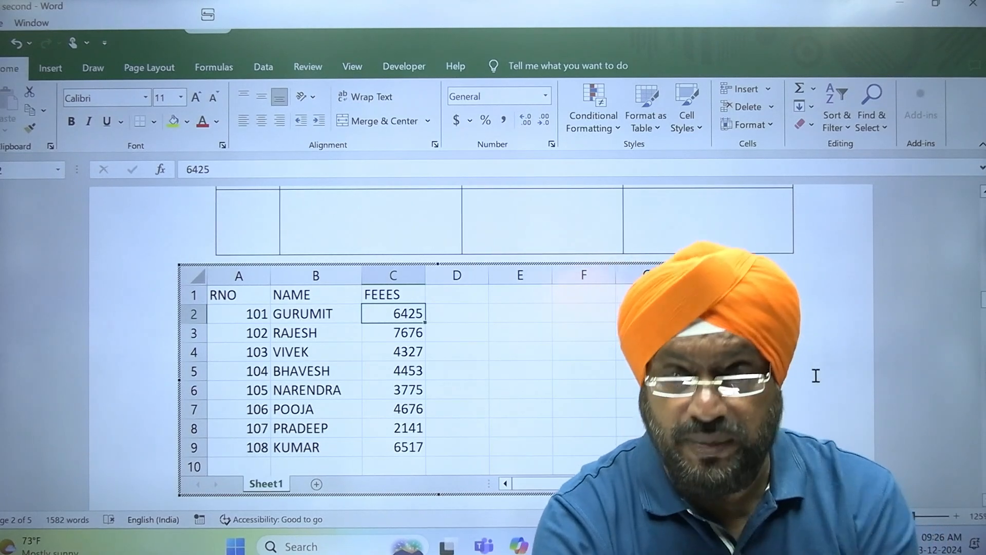
- Shrink the embedded worksheet object to fit its student data, then return below it
left_click(816, 376)
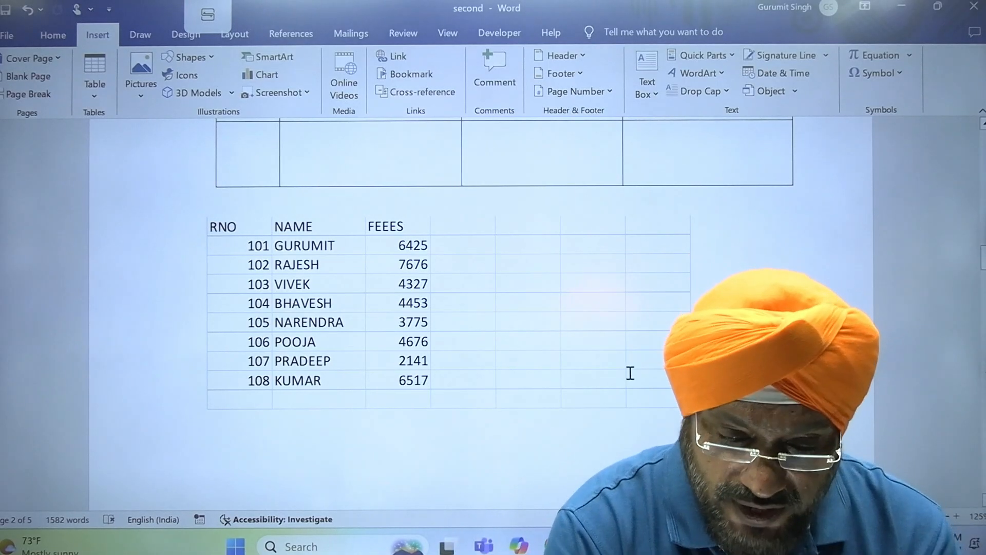
left_click(632, 376)
left_click_drag(685, 408, 759, 436)
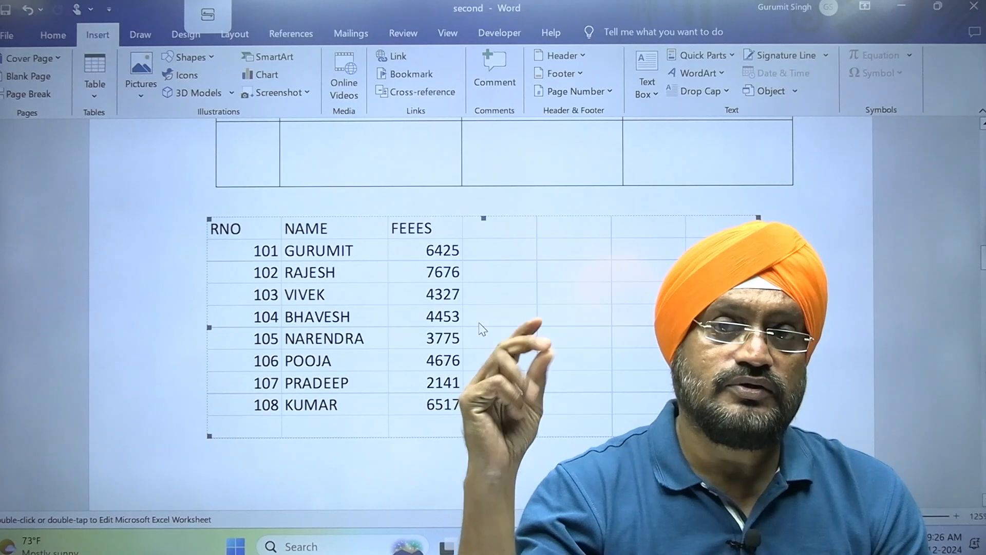
double_click(453, 315)
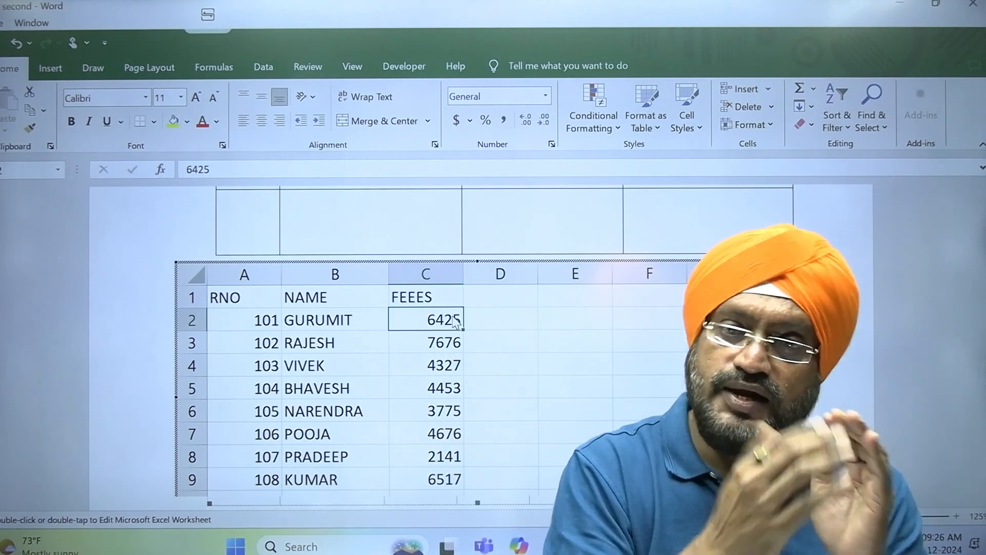
left_click(24, 380)
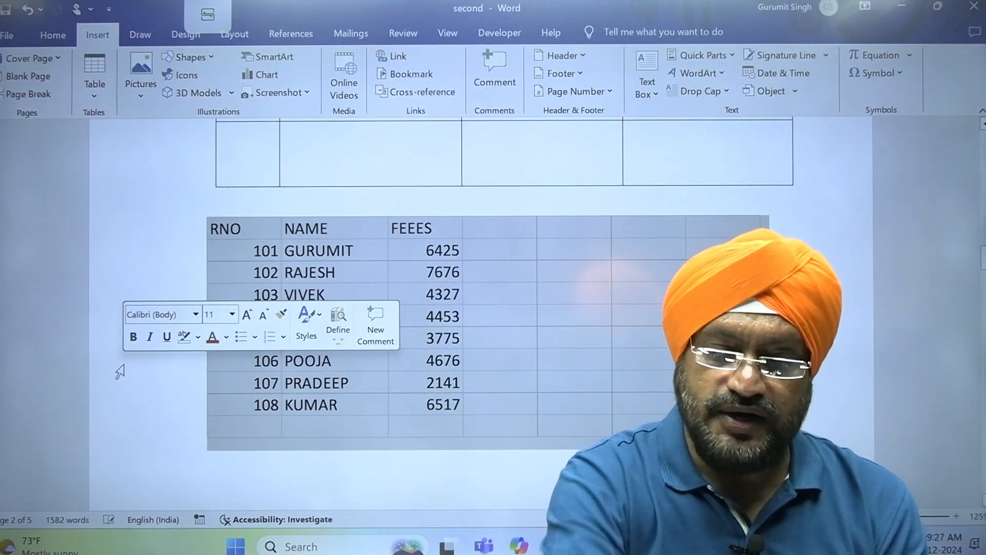
left_click(320, 465)
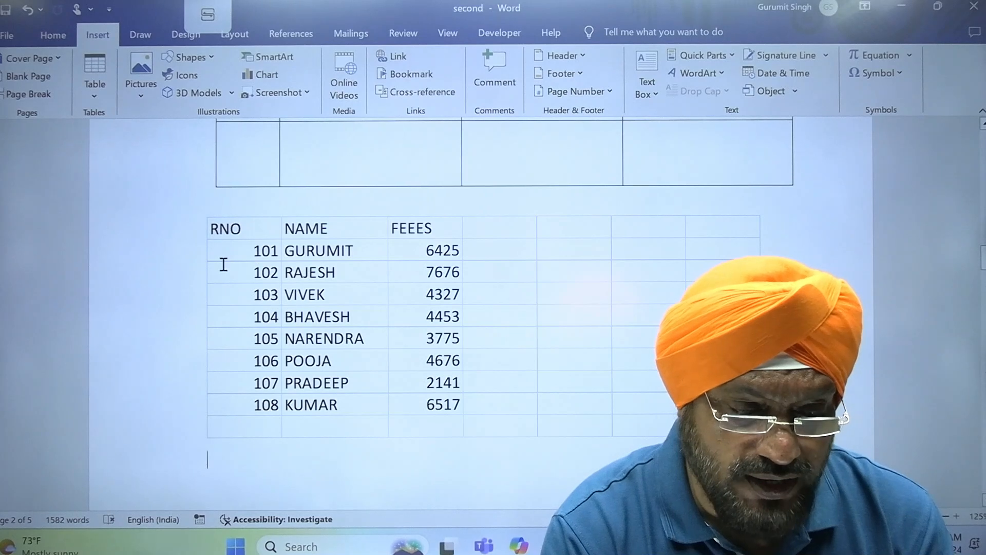
- Move the cursor down past the embedded sheet onto a blank line
left_click(96, 98)
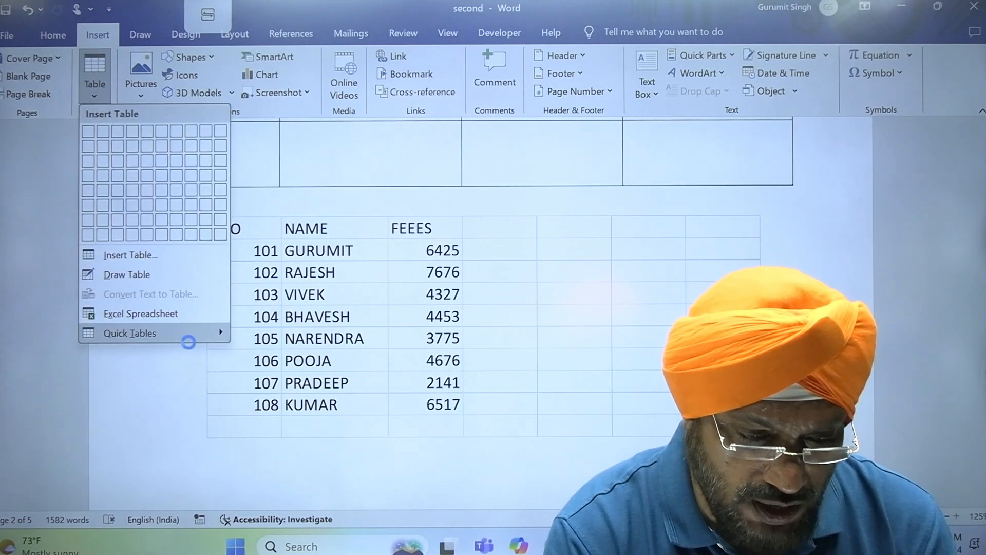
mouse_move(190, 340)
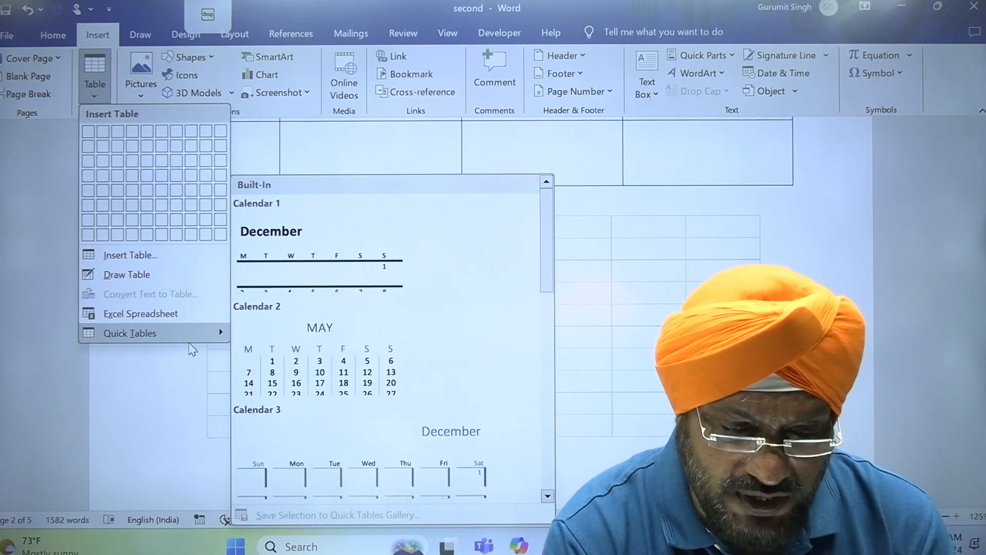
key("Escape")
key("Escape")
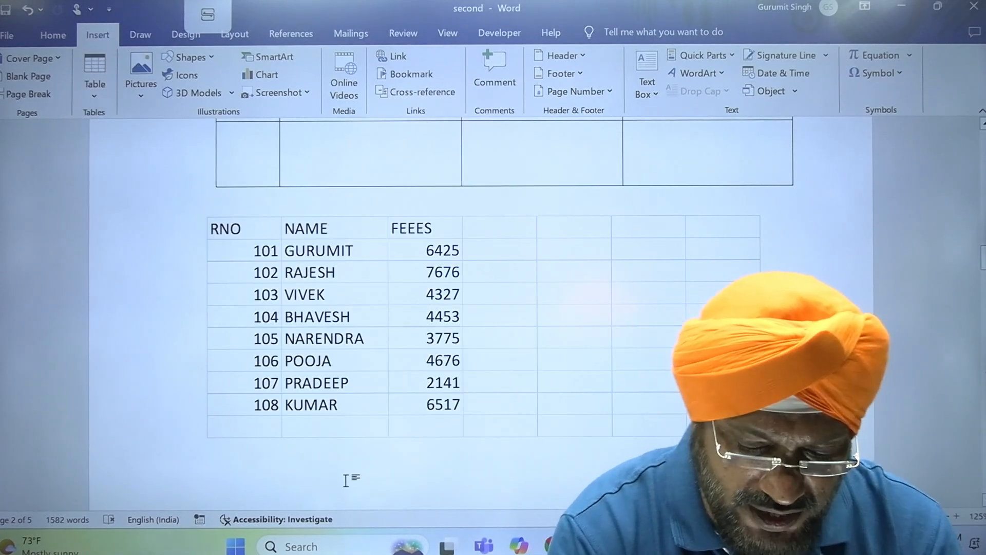
scroll(346, 480, "down", 5)
key("Down")
key("Down")
key("Up")
key("Up")
key("Up")
key("Up")
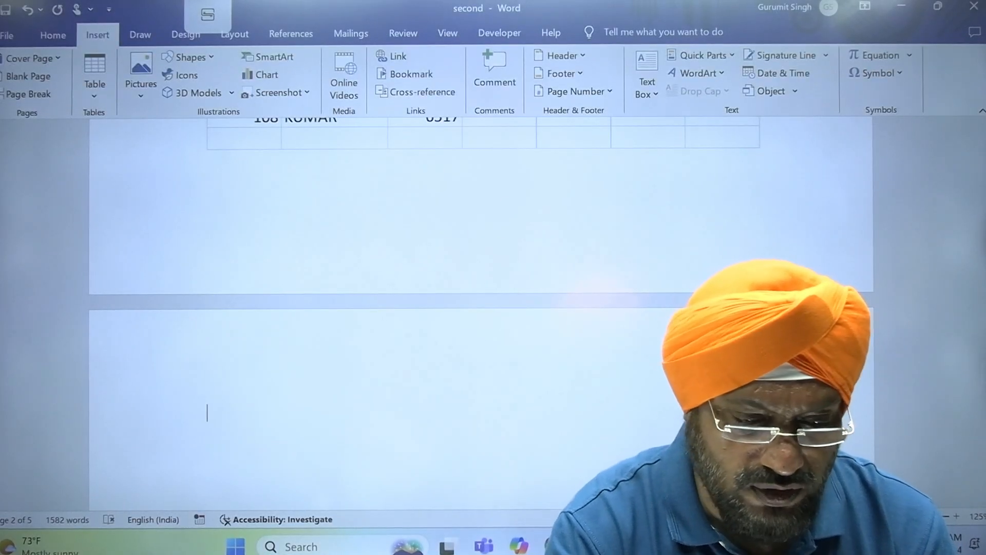
- Insert the Calendar 2 quick table and move to the line below it
left_click(98, 98)
mouse_move(167, 342)
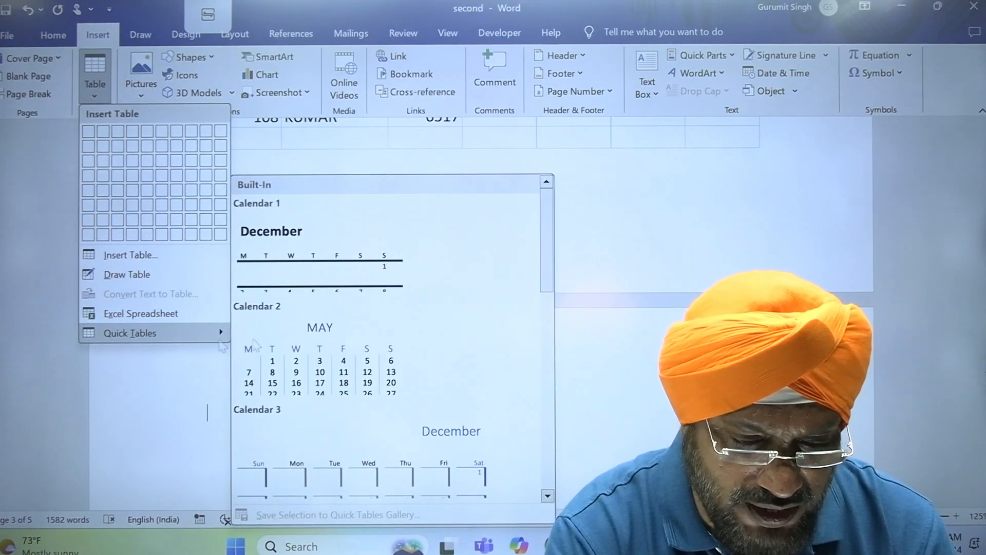
left_click(354, 366)
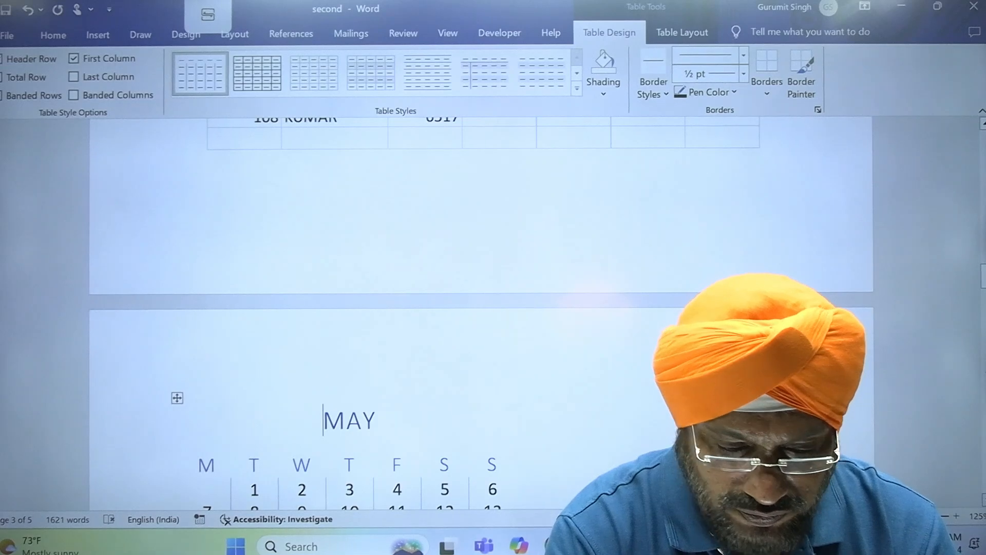
scroll(481, 308, "down", 4)
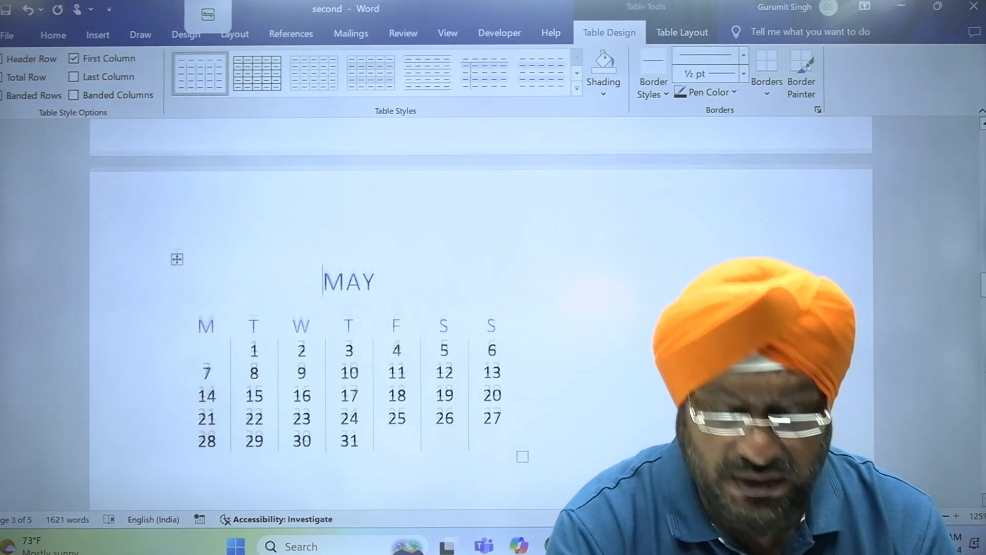
scroll(481, 308, "down", 1)
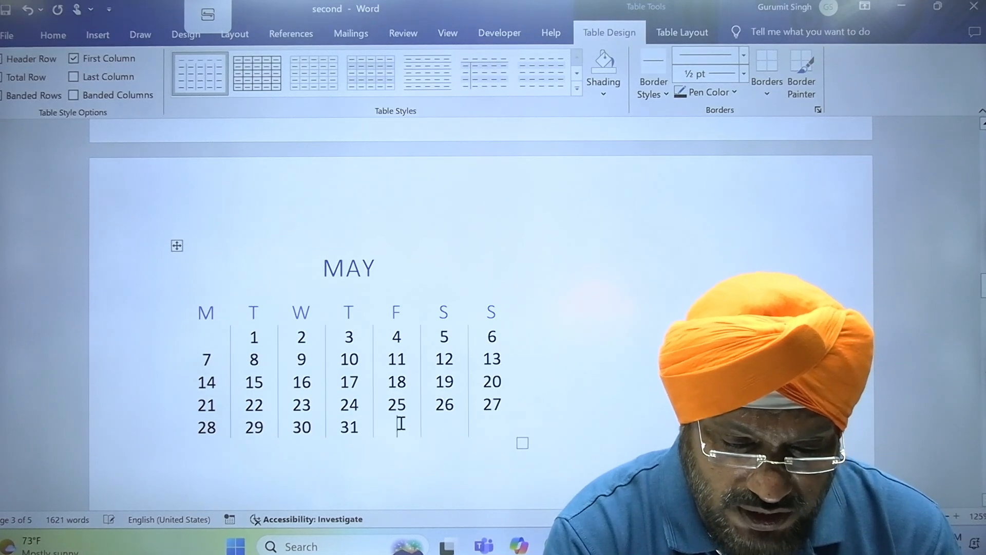
left_click(578, 451)
- Insert the With Subheads 2 quick table of local college enrollment, 2005
scroll(293, 244, "down", 1)
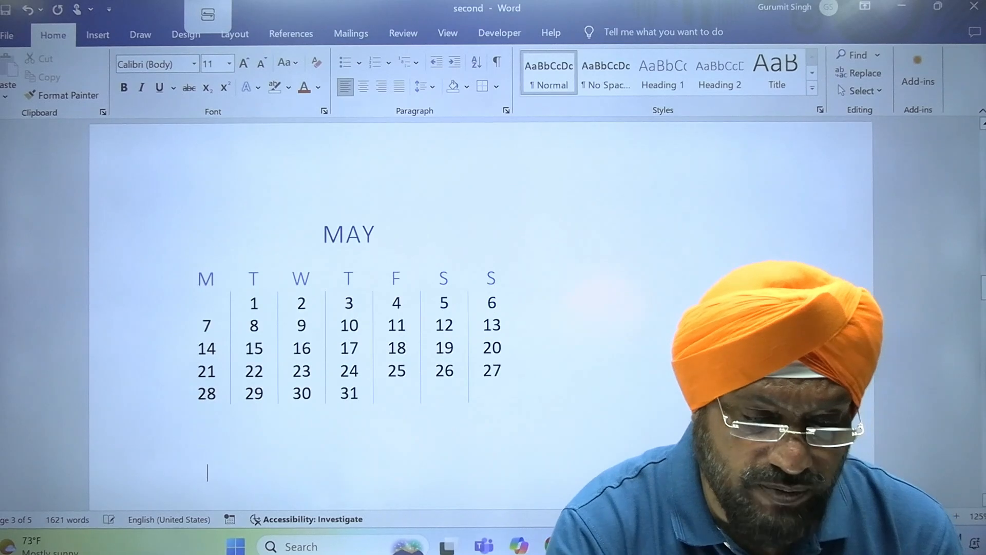
left_click(98, 35)
left_click(98, 95)
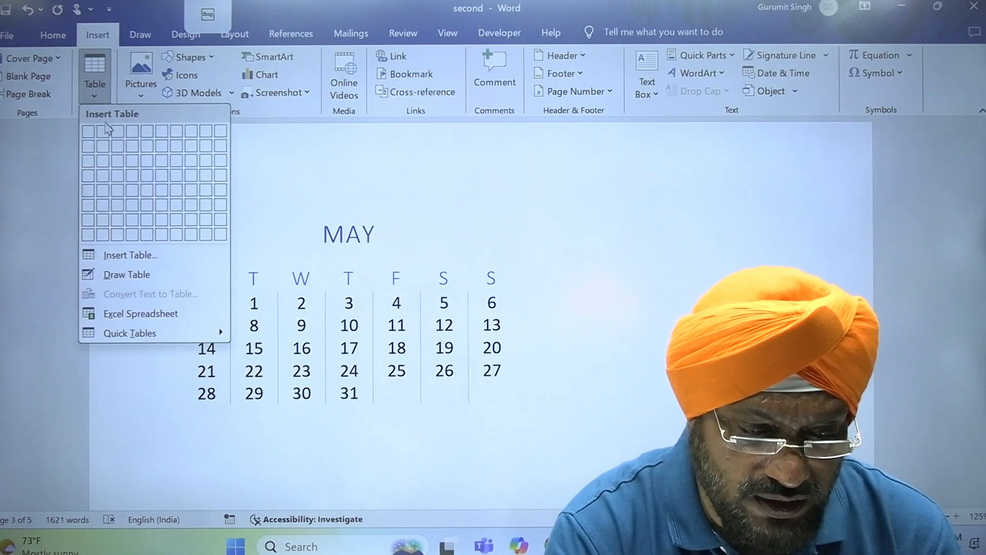
mouse_move(156, 341)
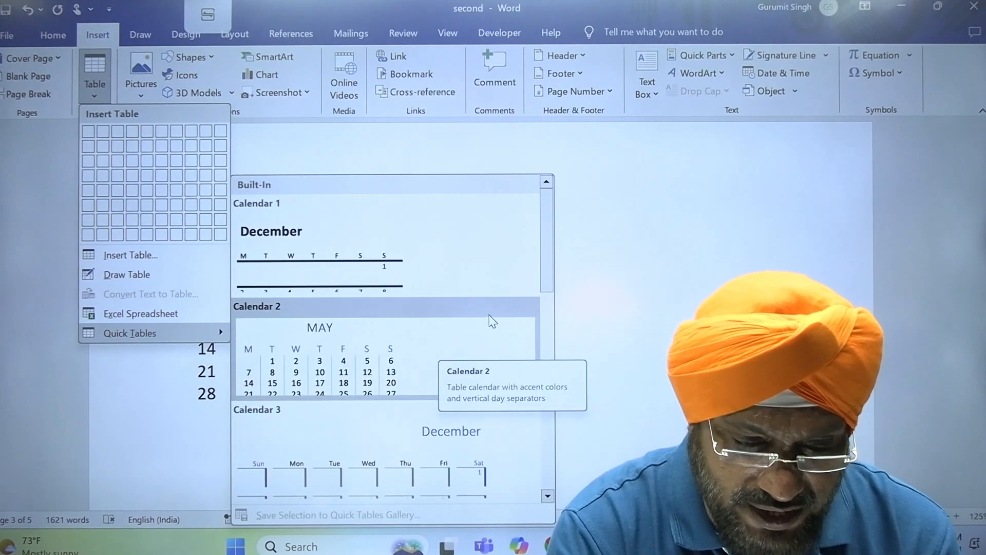
left_click_drag(548, 252, 538, 450)
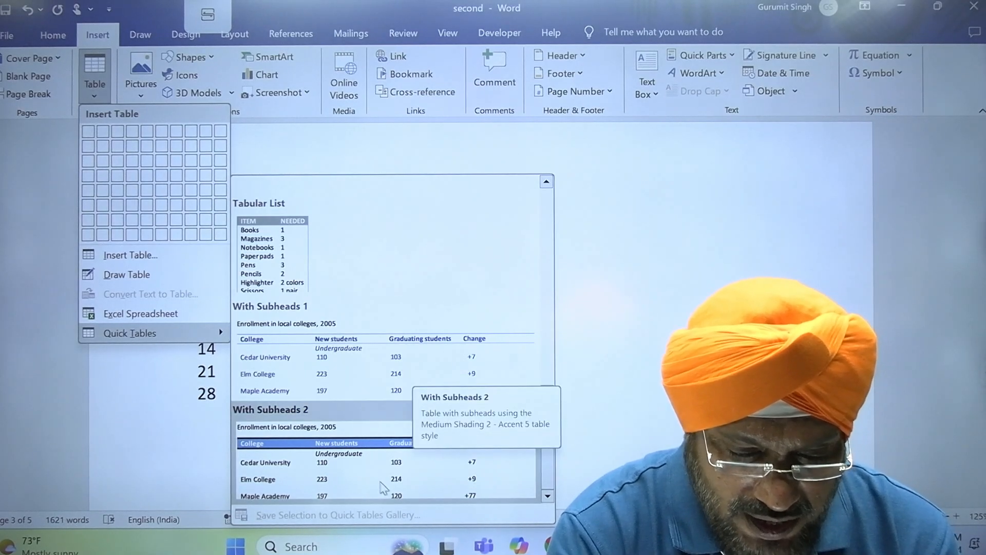
left_click(383, 487)
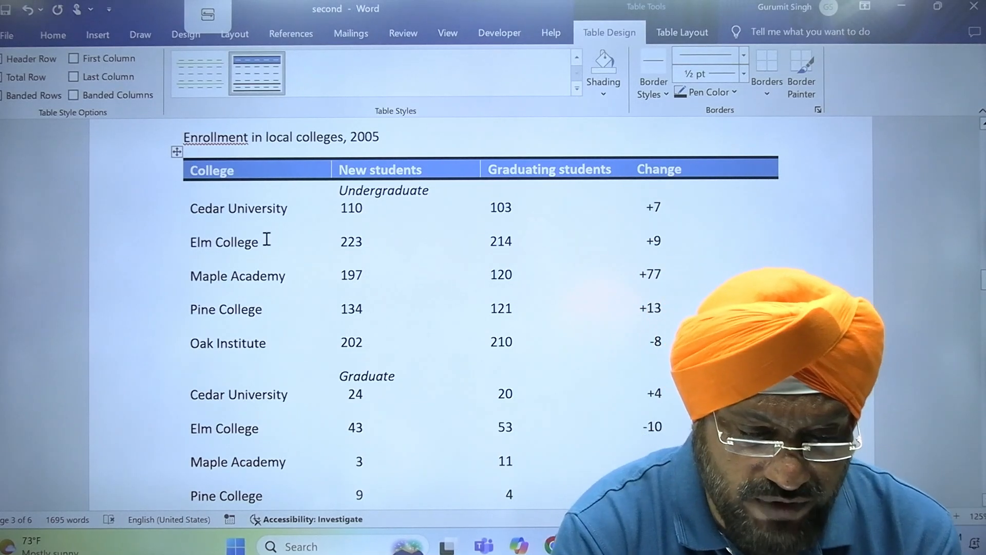
- Replace the College heading in the enrollment table with KNJKHKL
double_click(263, 216)
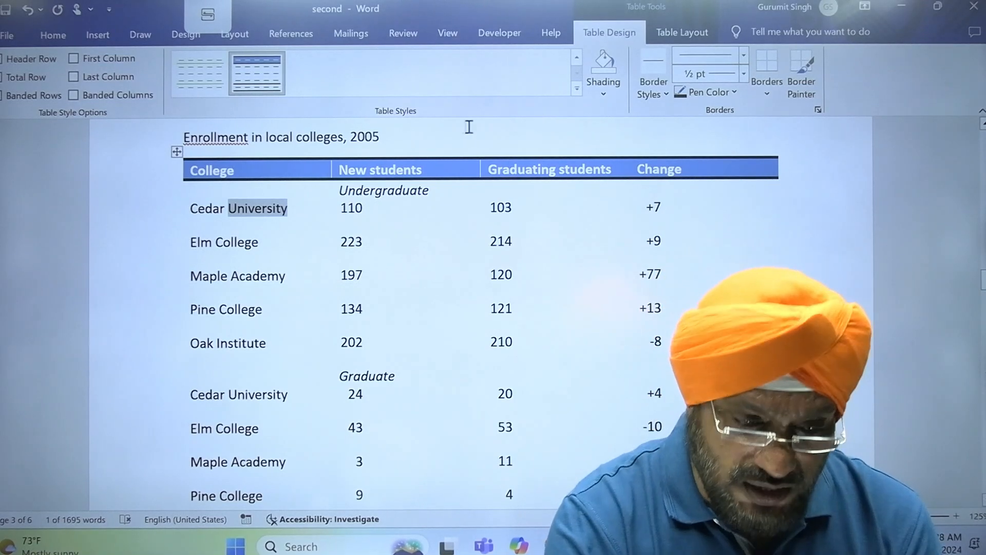
double_click(219, 166)
key("Delete")
type("KNJKHKL")
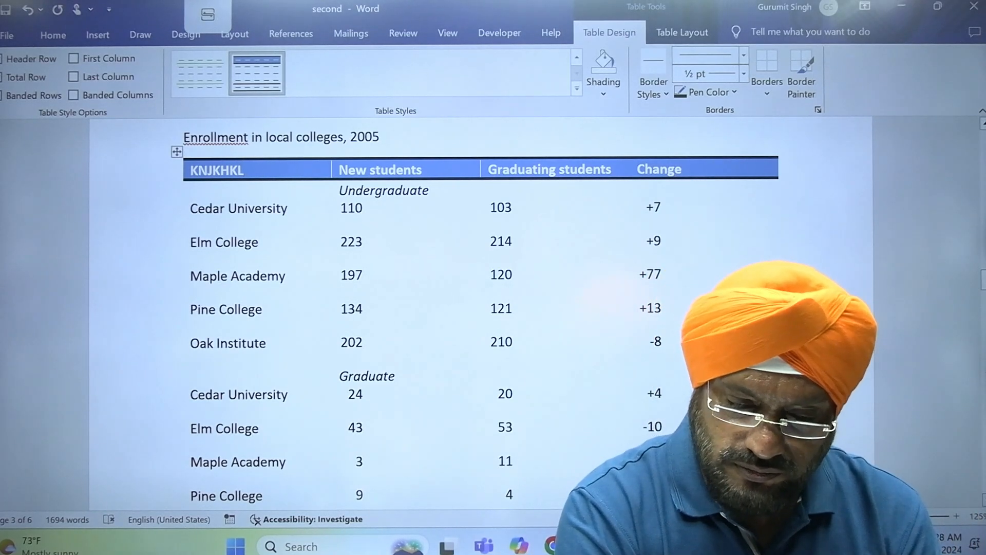
scroll(481, 308, "down", 5)
scroll(861, 420, "down", 5)
- Place the cursor below the Source line, then switch to the handwritten 23-10-23.pdf notes
left_click(579, 395)
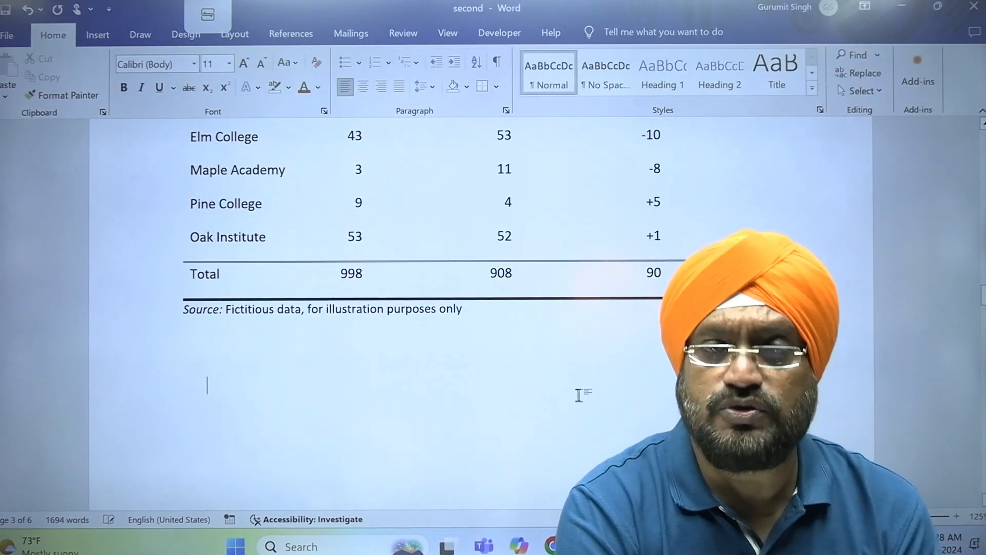
left_click(101, 39)
left_click(97, 101)
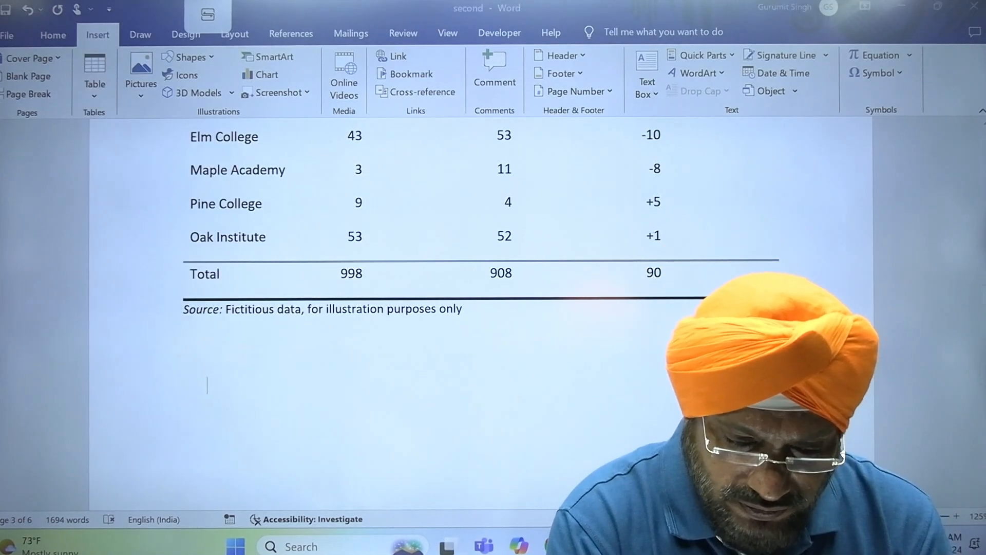
key("alt+Tab")
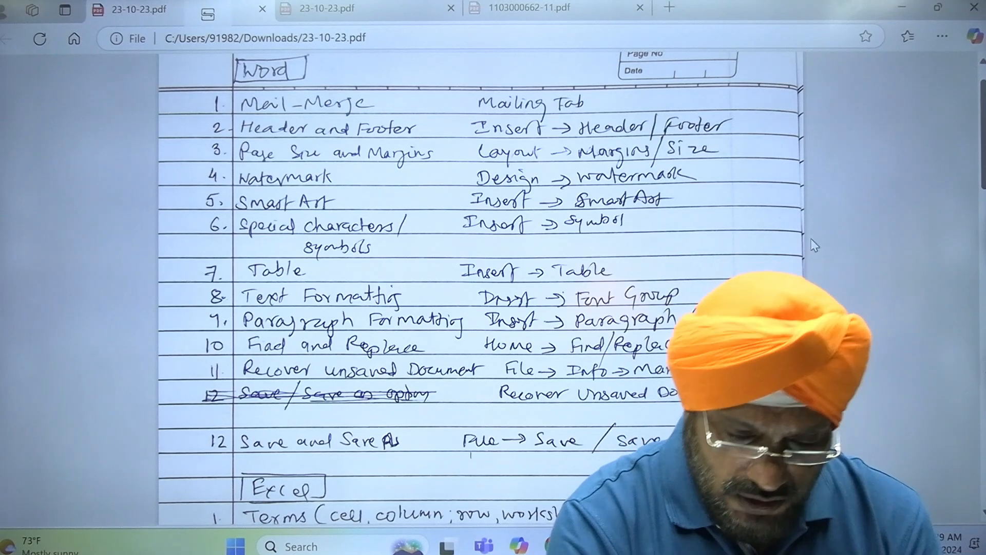
- Return from Edge to the 'second' Word document through the taskbar preview
left_click(694, 546)
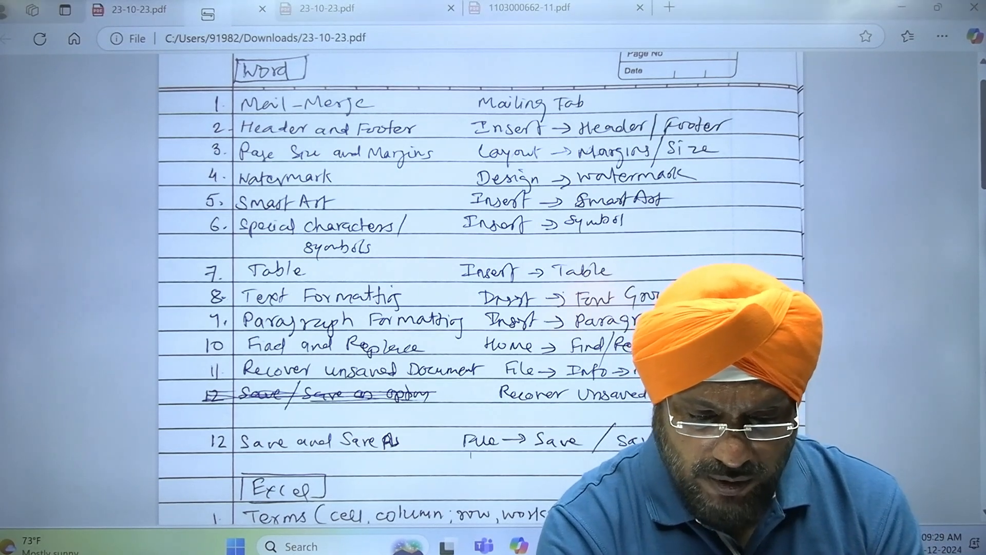
left_click(776, 465)
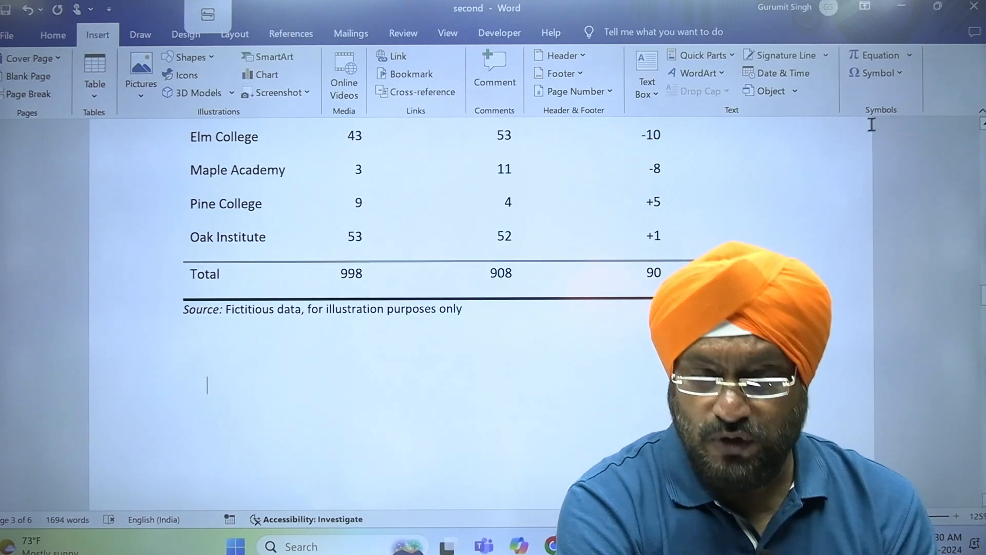
- Show the Symbol gallery with ™, ©, ®, €, £ and × below the enrollment table
left_click(900, 74)
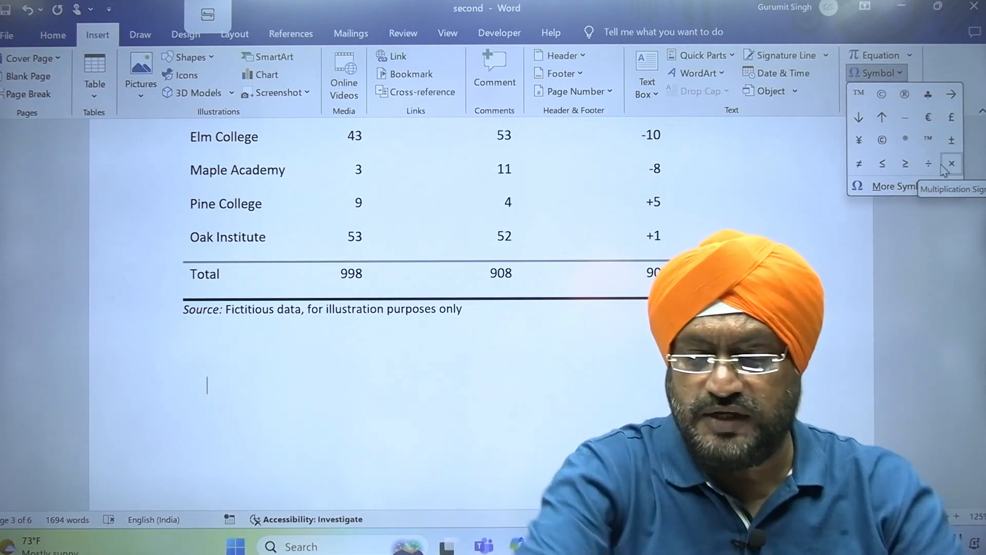
- Open More Symbols and scroll the Symbol font grid to locate ®, © and ™
left_click(903, 188)
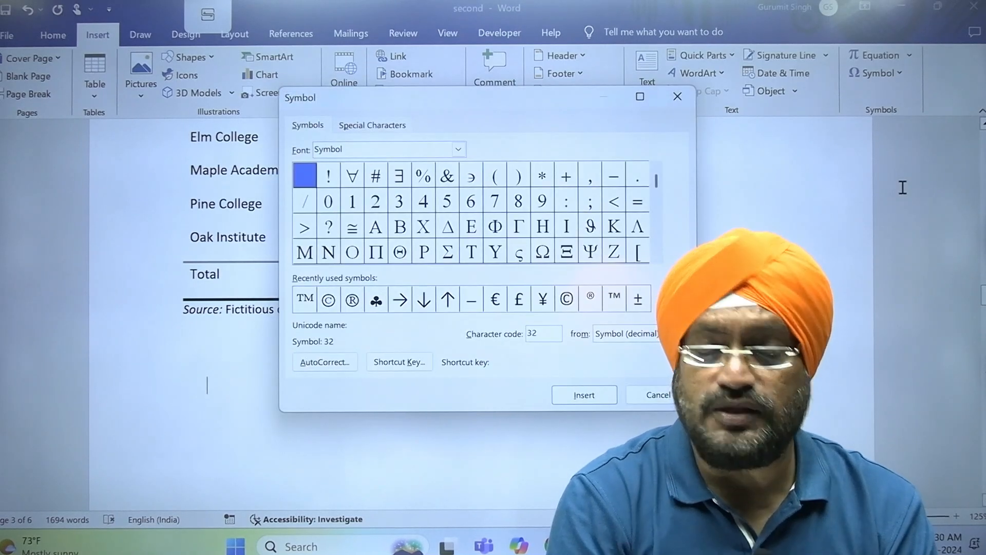
left_click_drag(657, 181, 656, 250)
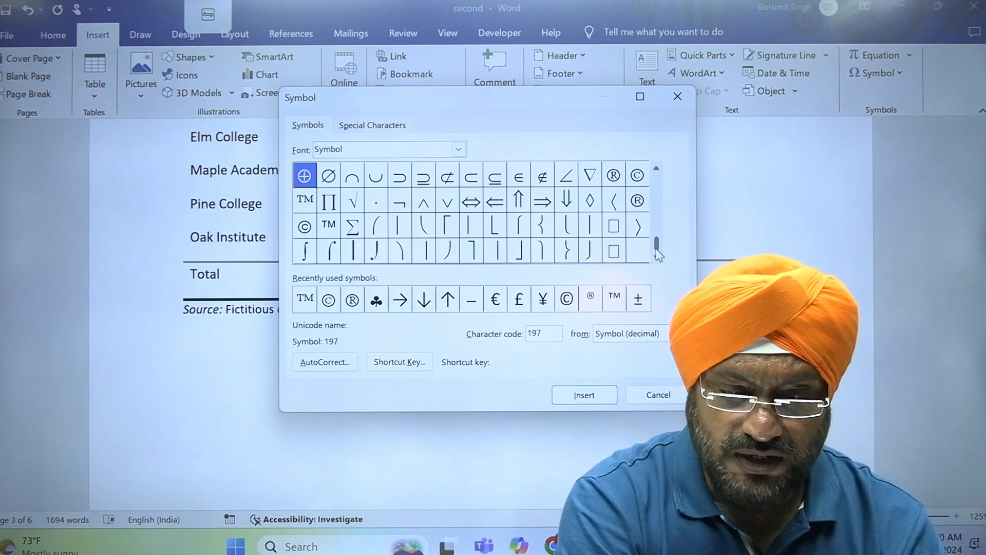
left_click(657, 169)
left_click(658, 169)
left_click(657, 170)
left_click(657, 169)
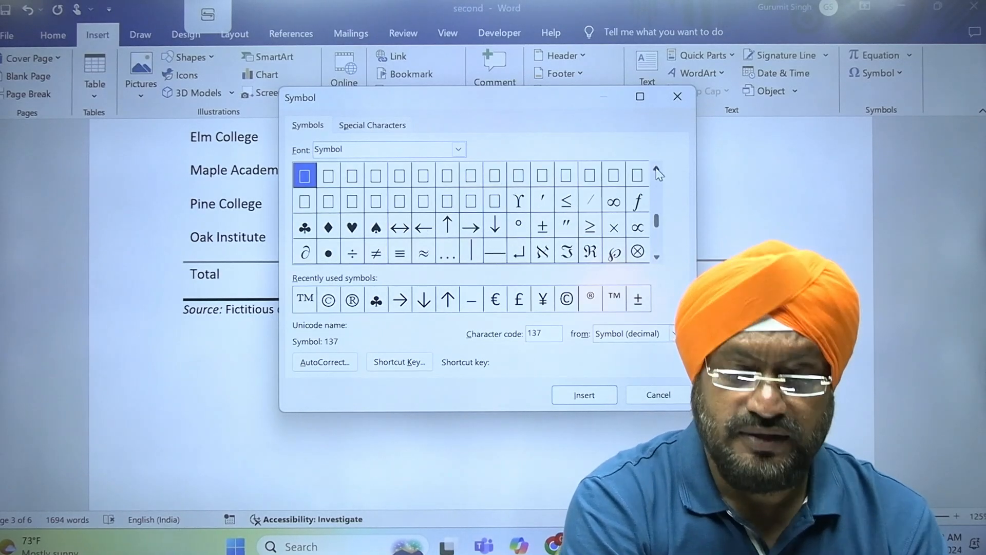
left_click(657, 169)
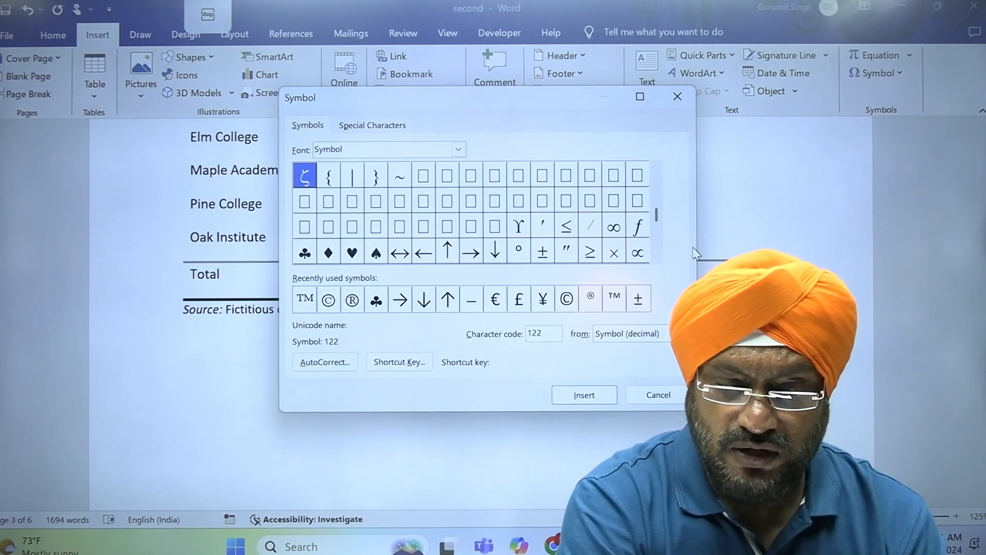
left_click_drag(658, 189, 658, 175)
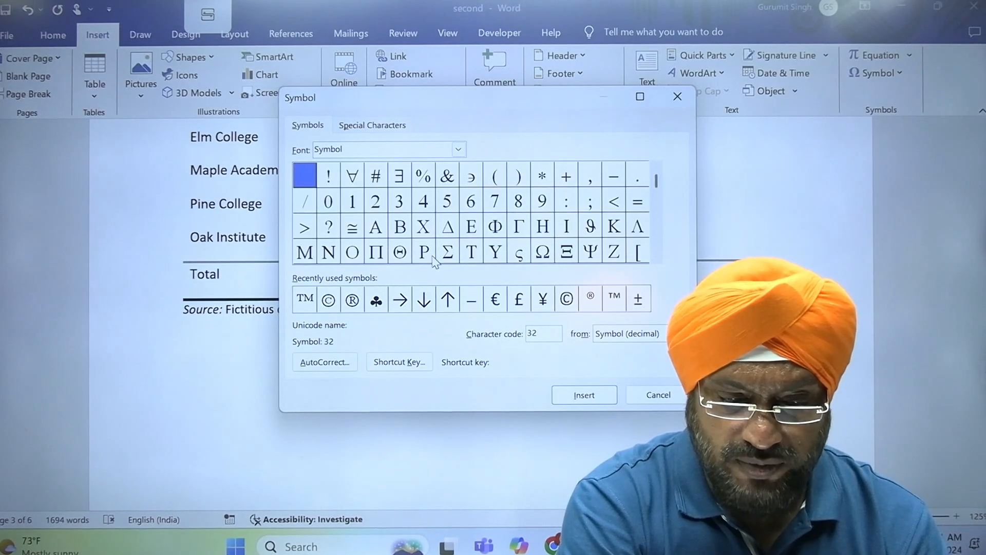
left_click(657, 257)
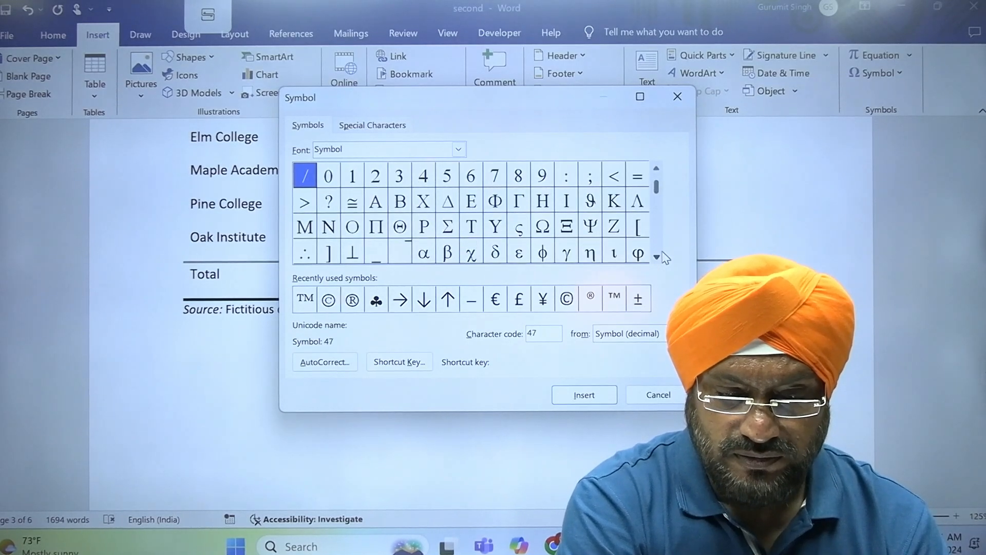
left_click(657, 257)
left_click(657, 257)
left_click(657, 257)
left_click(657, 256)
left_click(657, 257)
left_click(657, 257)
left_click(657, 257)
left_click(657, 257)
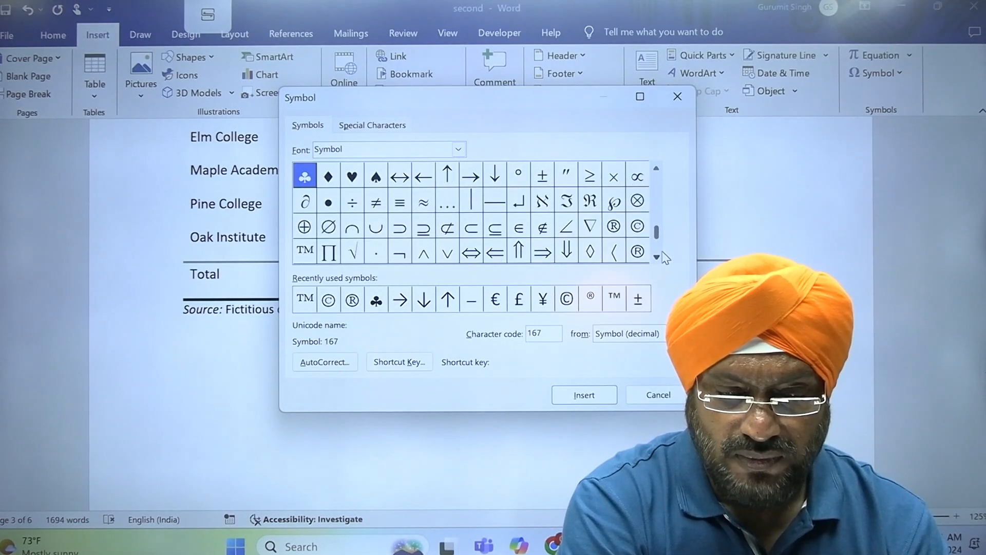
left_click(657, 257)
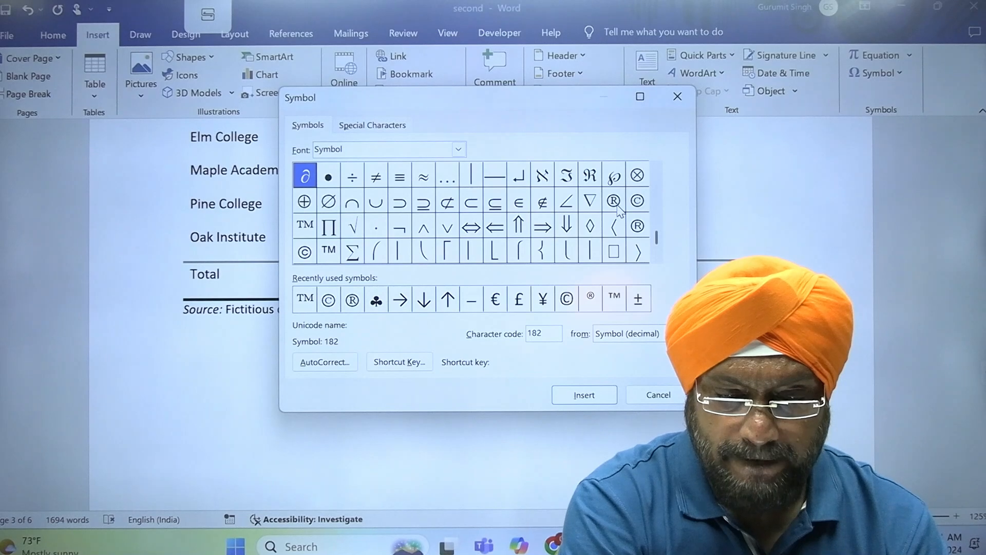
- Insert ®, © and ™ below the enrollment table and close the Symbol dialog
double_click(637, 226)
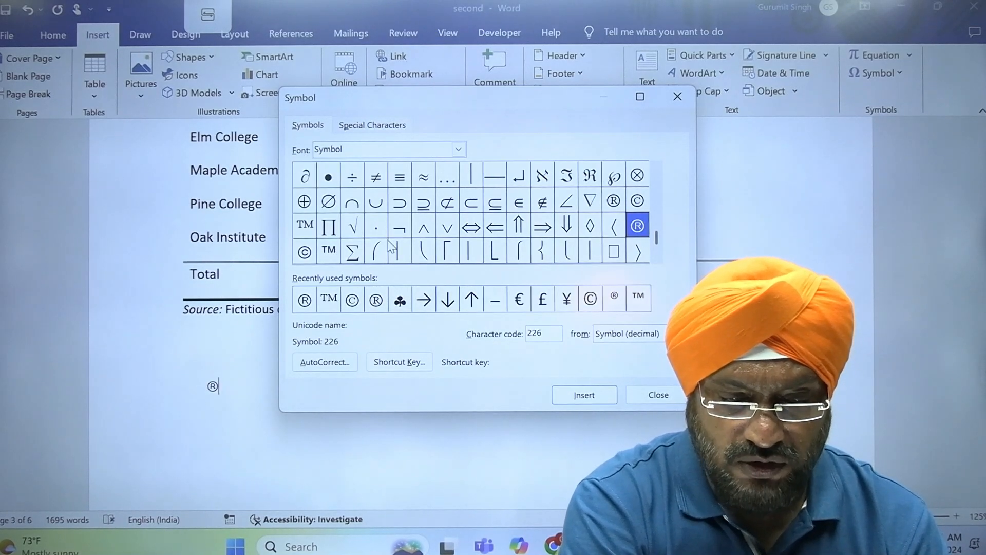
left_click(302, 255)
double_click(303, 254)
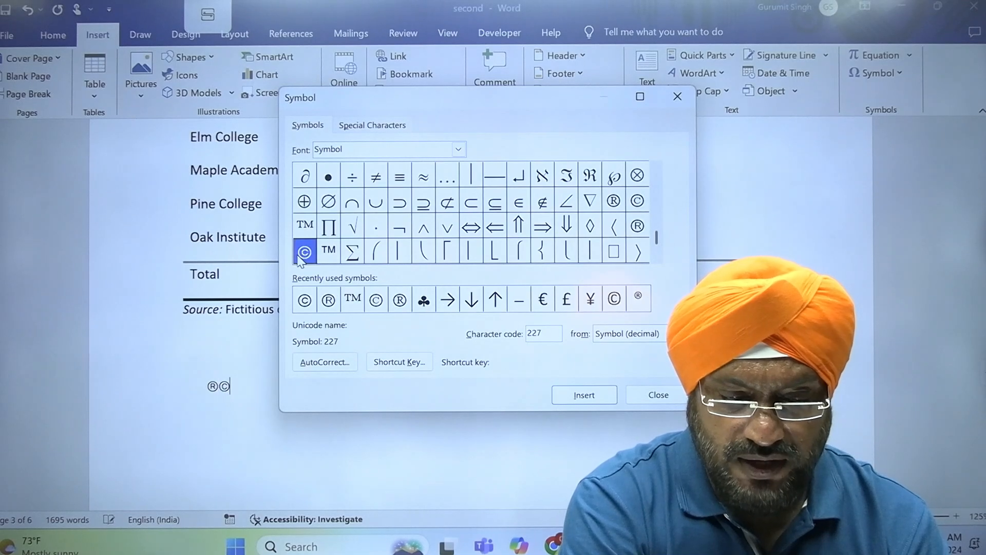
double_click(329, 253)
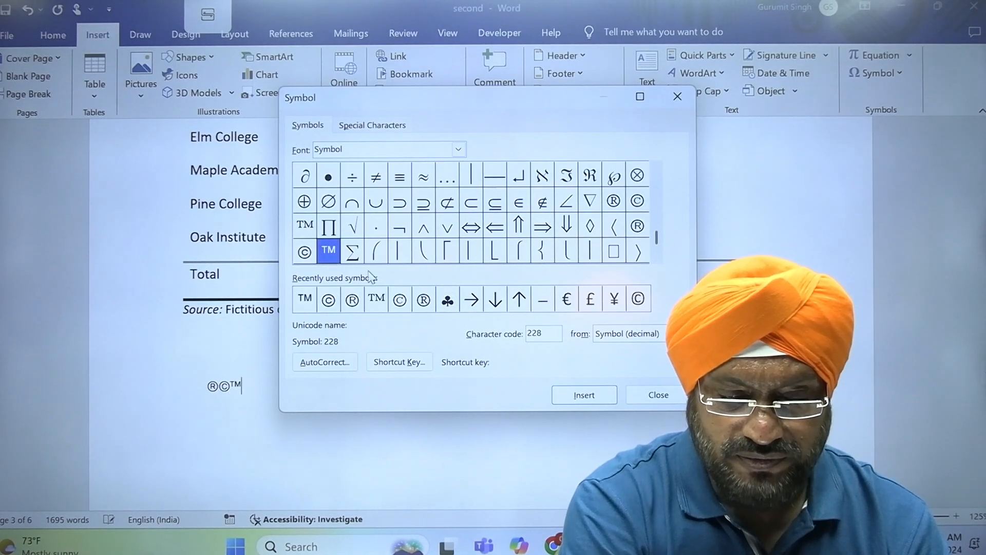
left_click(659, 395)
- Grow the selected ®©™ symbols to font size 28
left_click(164, 399)
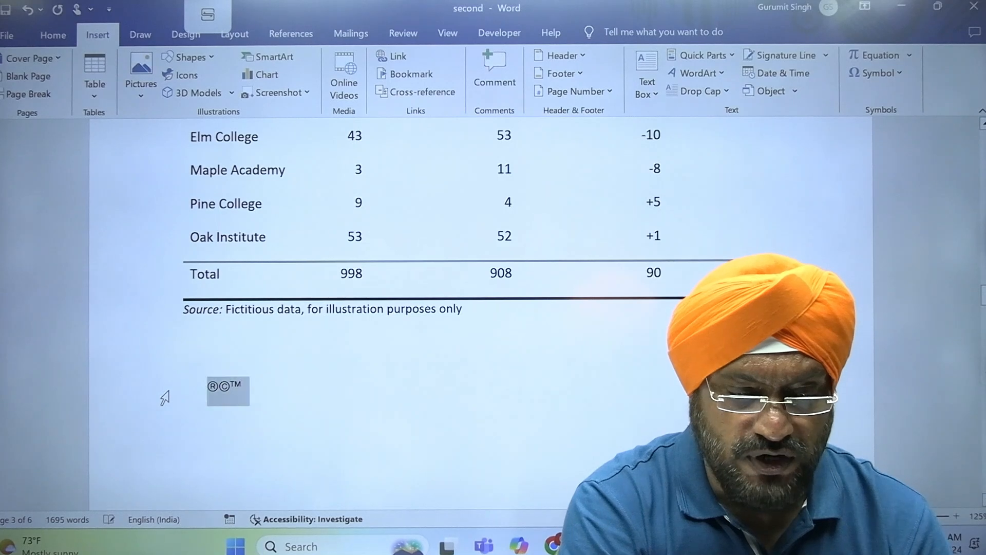
left_click(62, 34)
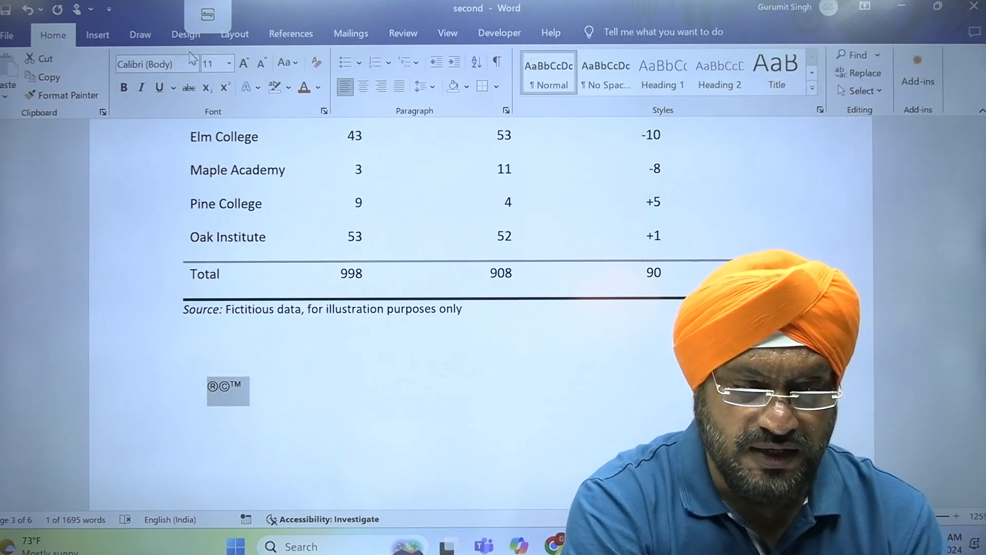
left_click(245, 63)
left_click(245, 63)
left_click(245, 63)
left_click(245, 63)
left_click(244, 63)
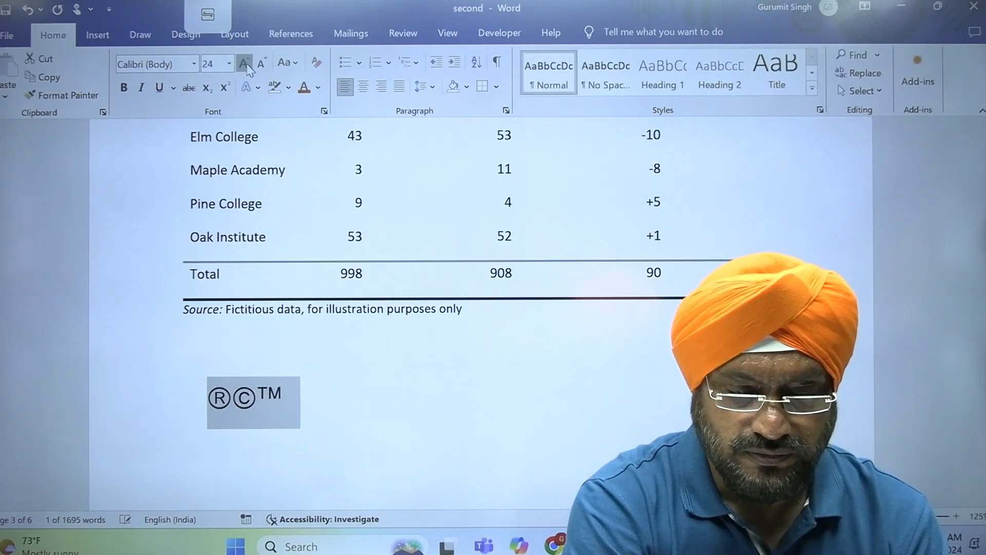
left_click(244, 63)
left_click(244, 63)
- Separate ®, © and ™ with tab gaps, undoing the automatic bullet
left_click(371, 426)
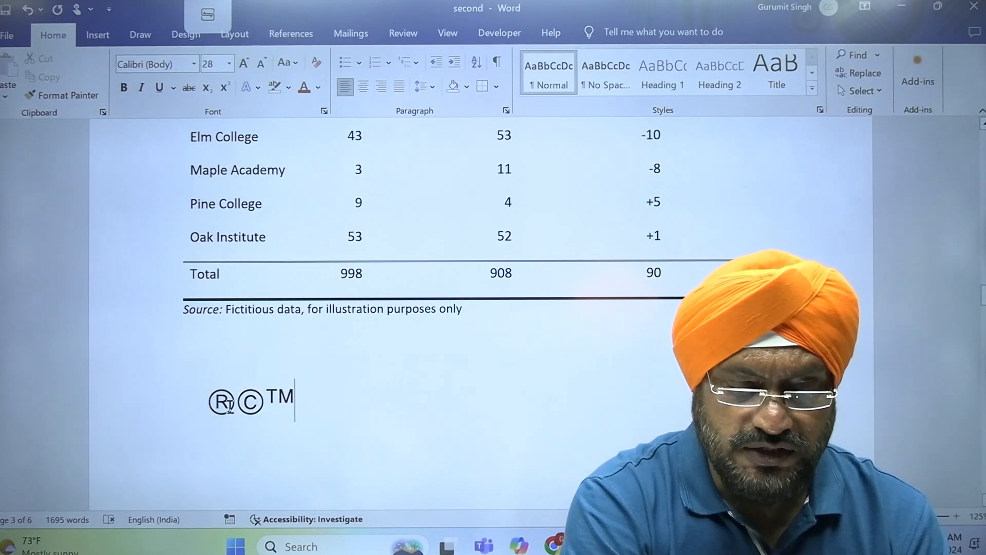
key("Tab")
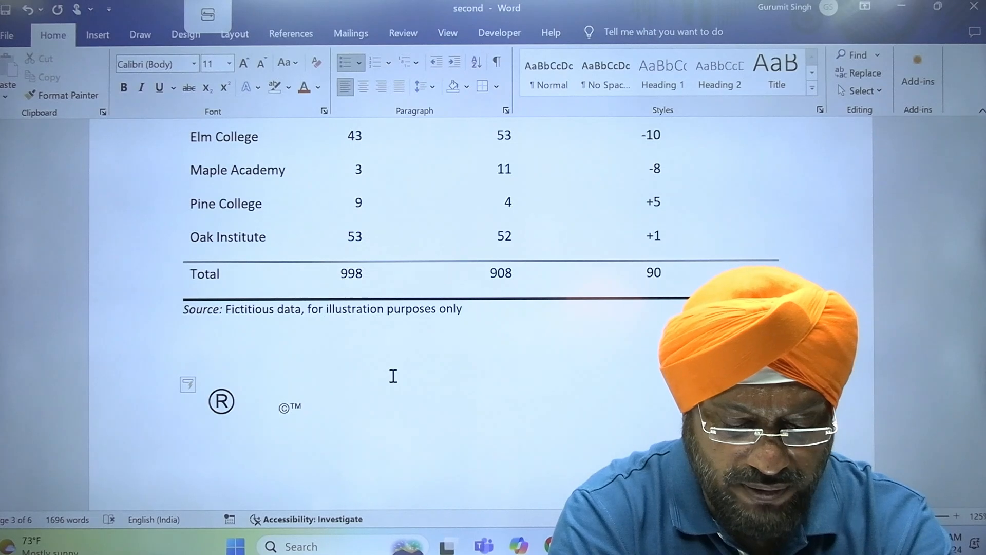
key("ctrl+z")
key("Right")
key("Right")
key("Left")
key("Tab")
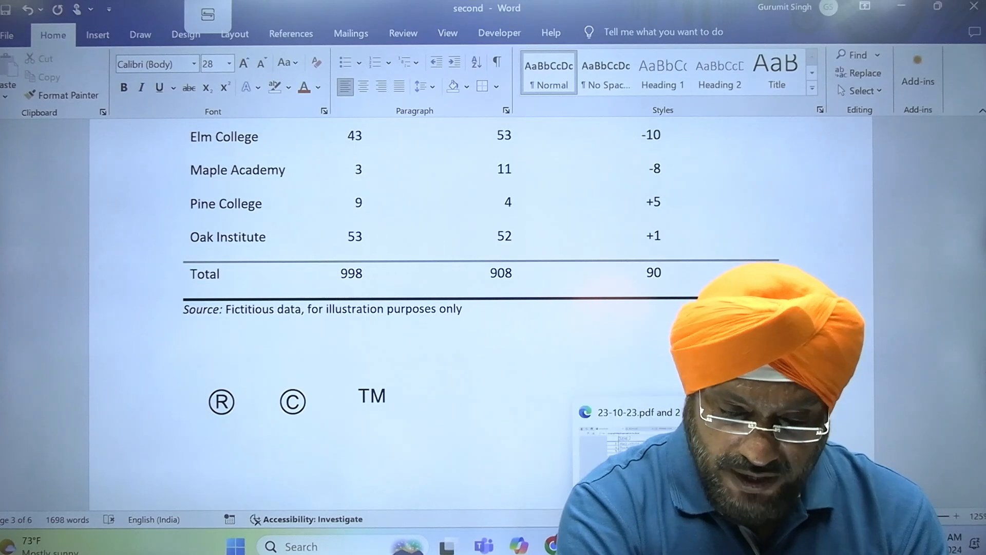
left_click(627, 447)
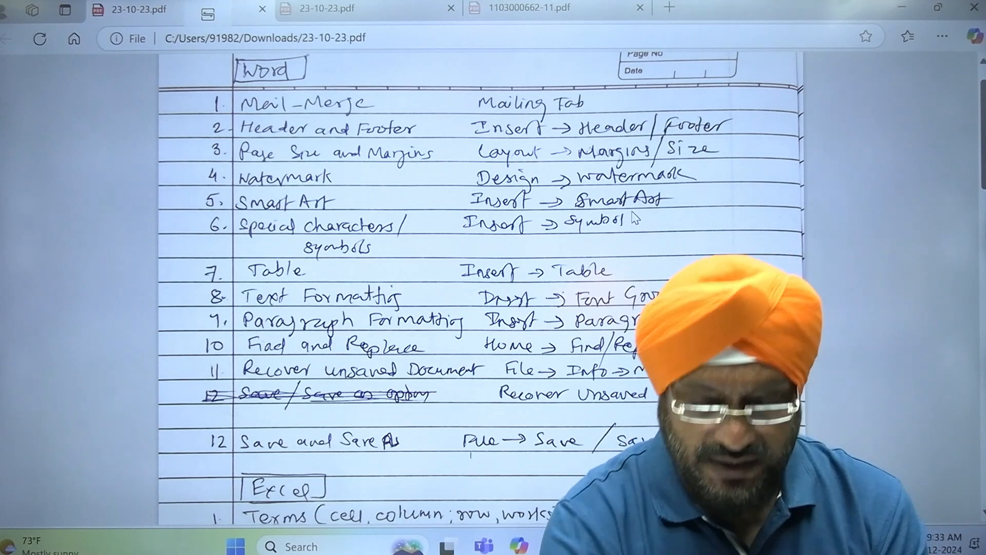
left_click(693, 545)
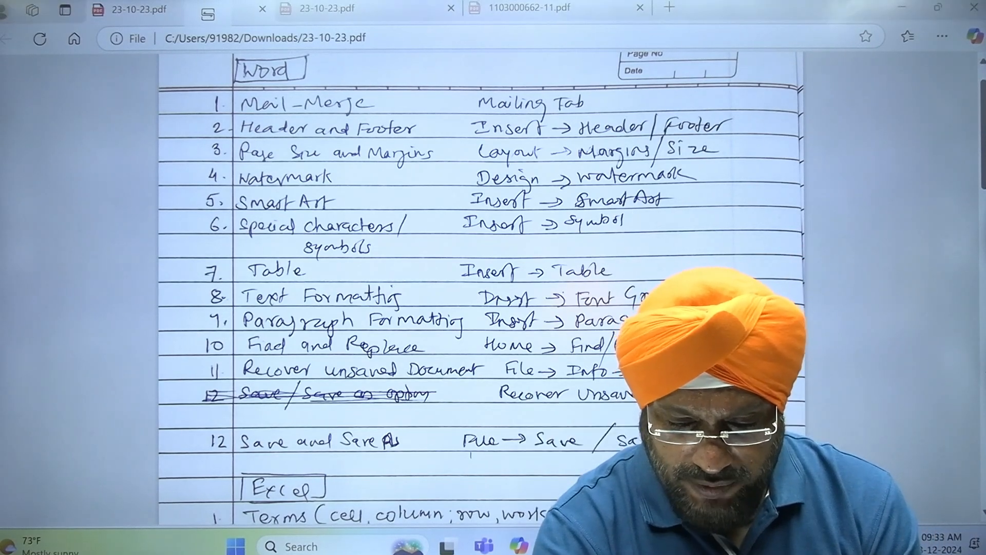
left_click(776, 470)
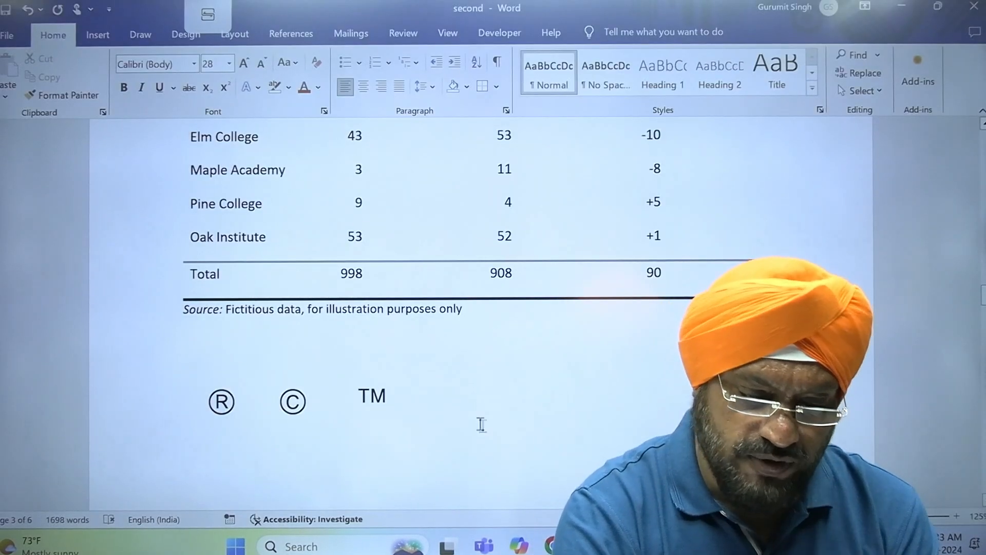
- Add blank lines after the symbols so an empty page 4 begins
key("Return")
key("Return")
key("Return")
key("Return")
key("Return")
key("Return")
key("Return")
key("Return")
key("Return")
key("Return")
key("Return")
key("Return")
key("Return")
key("Return")
key("Return")
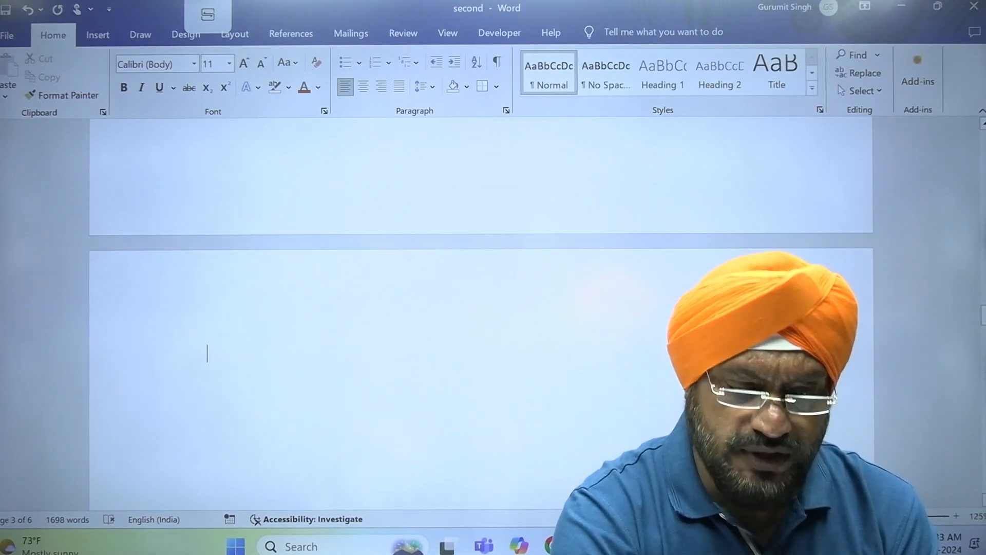
key("BackSpace")
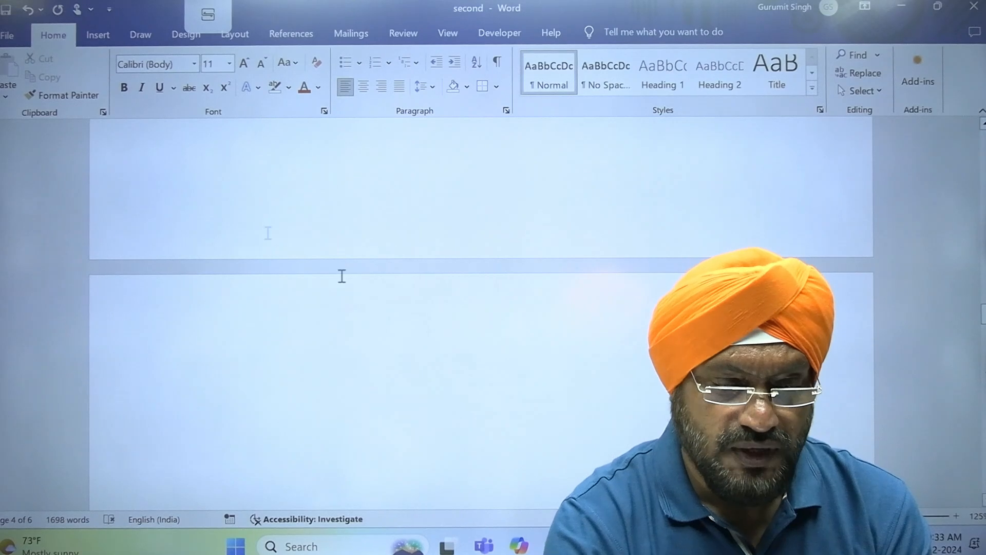
left_click(104, 41)
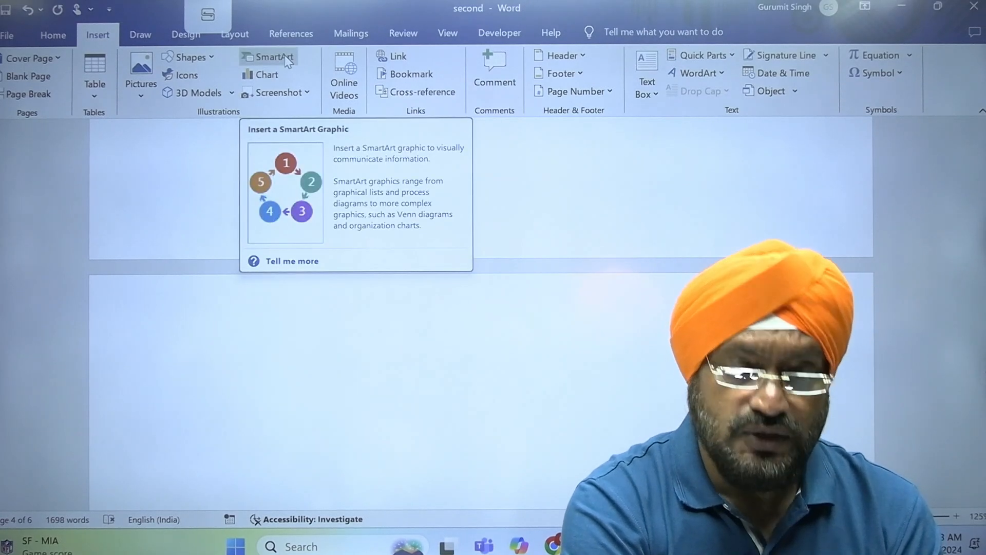
- Insert a Basic Cycle SmartArt graphic from the Cycle category onto page 4
left_click(287, 61)
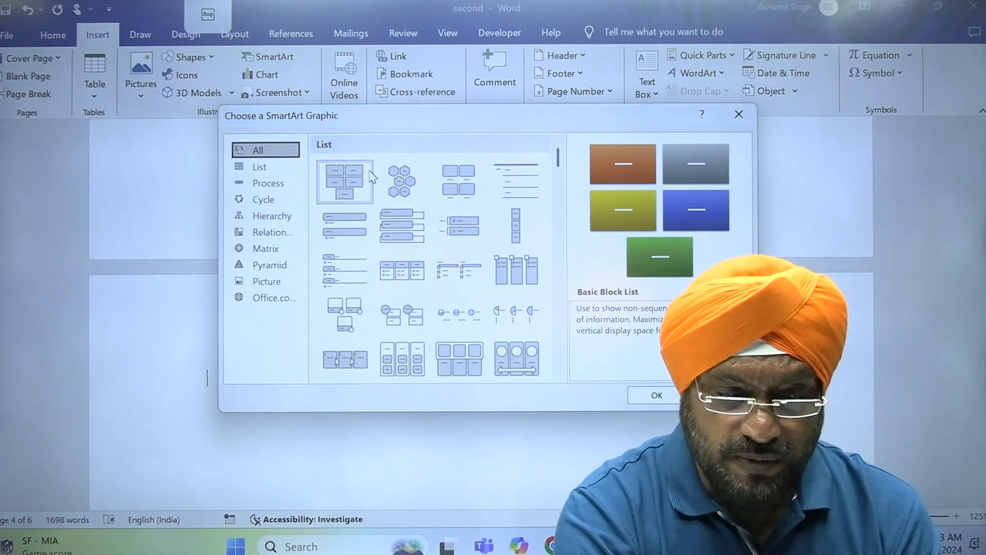
left_click(278, 168)
left_click(268, 184)
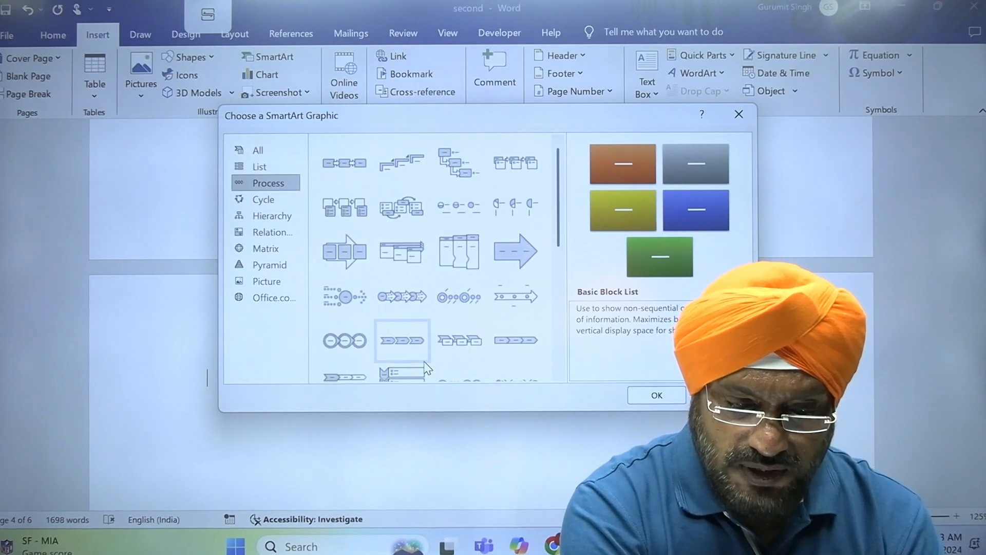
left_click(289, 201)
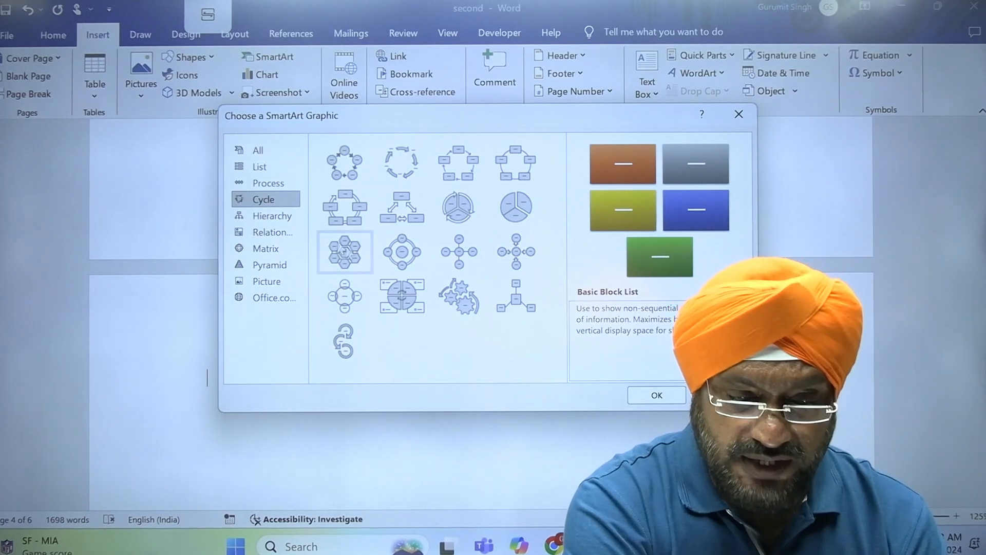
left_click(404, 171)
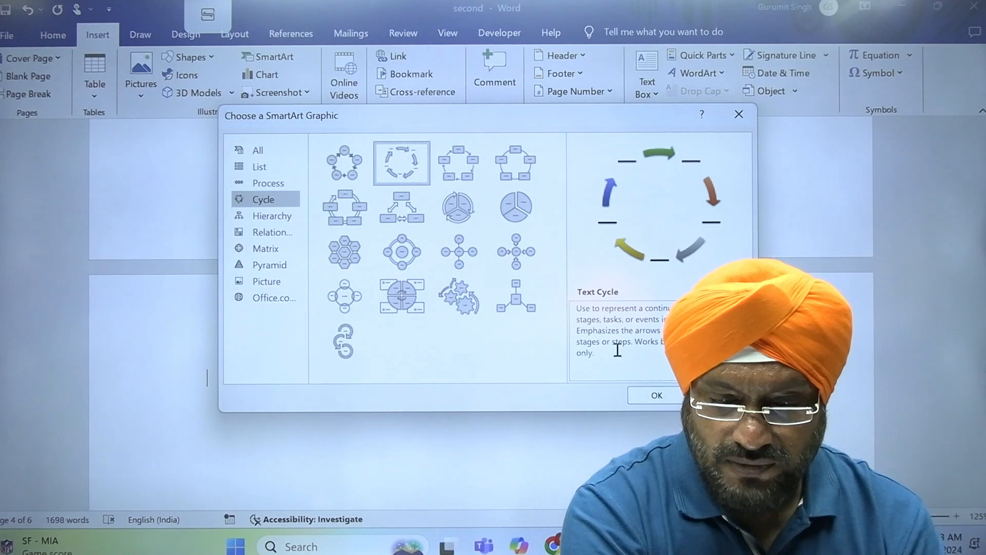
left_click(328, 152)
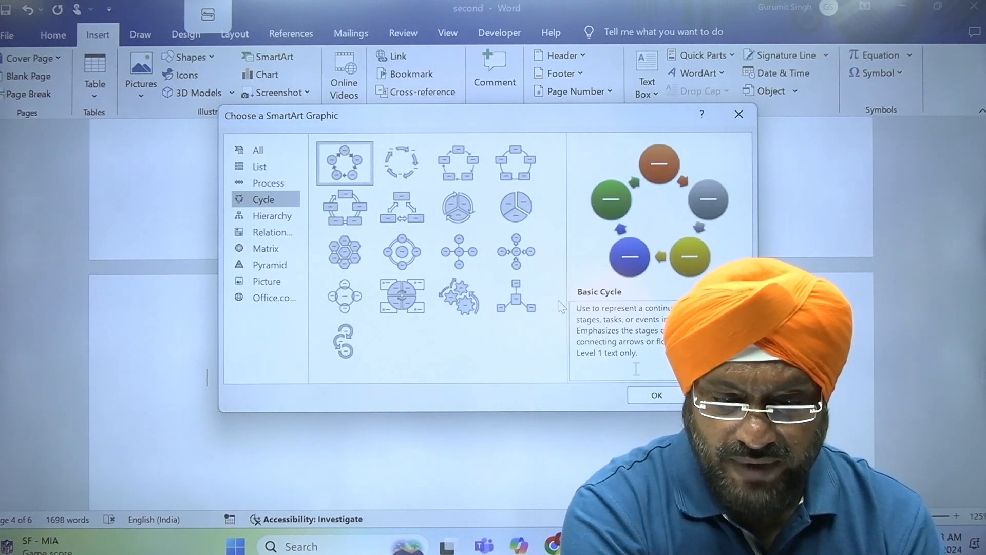
left_click(657, 395)
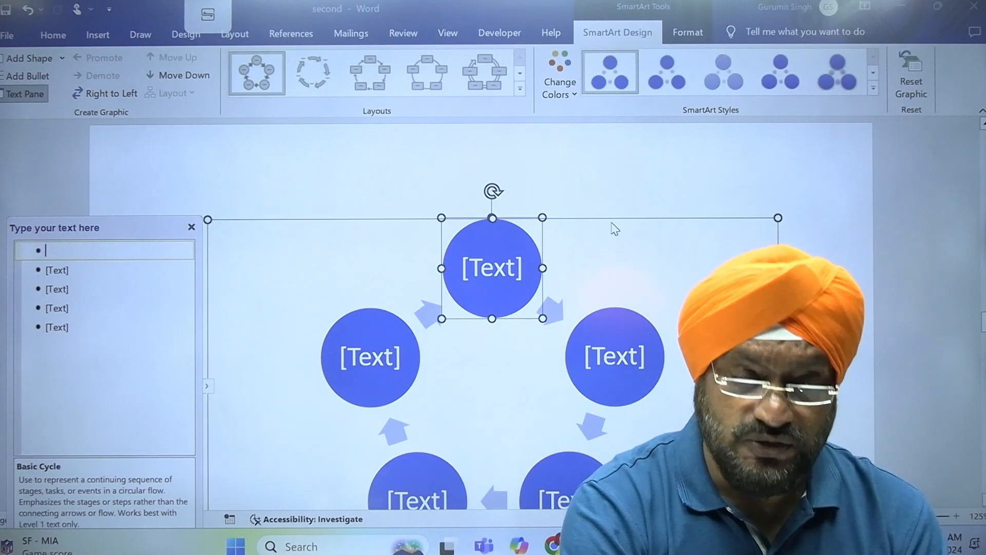
- Set the page view to 100% zoom and open the Zoom dialog
left_click(456, 35)
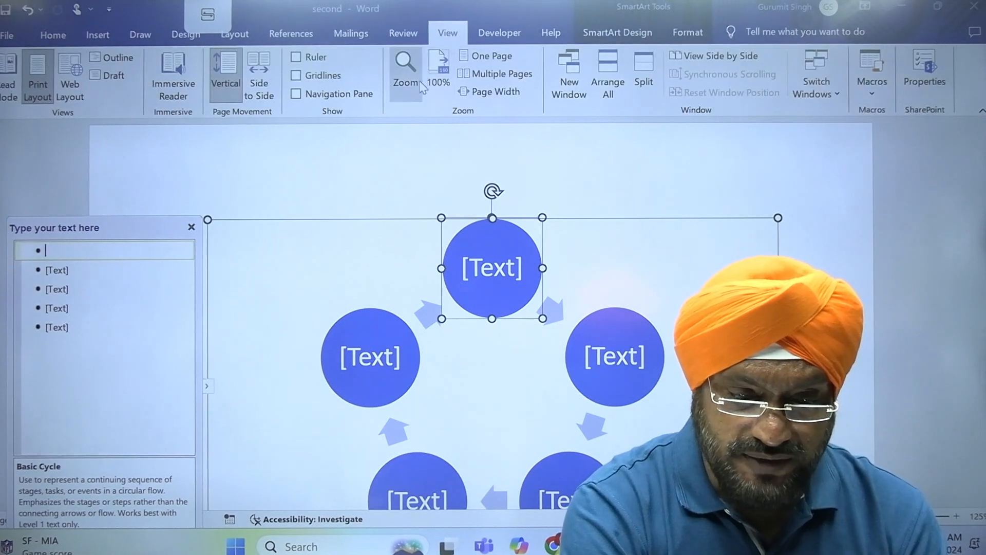
left_click(438, 75)
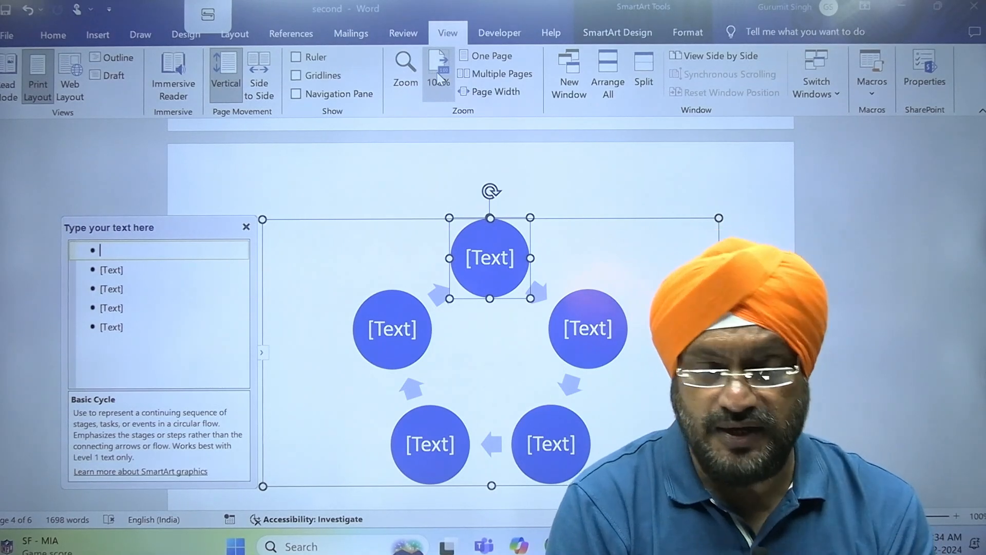
left_click(412, 69)
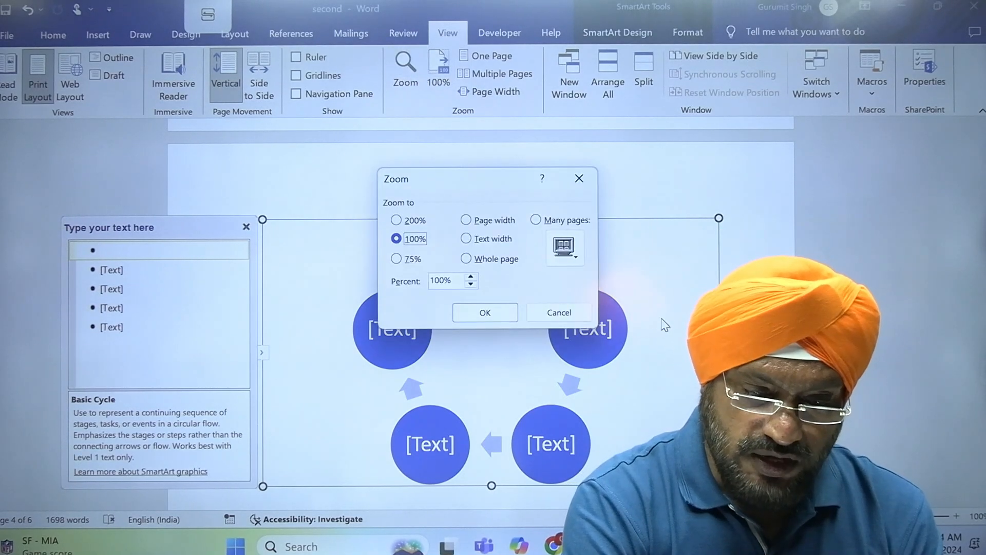
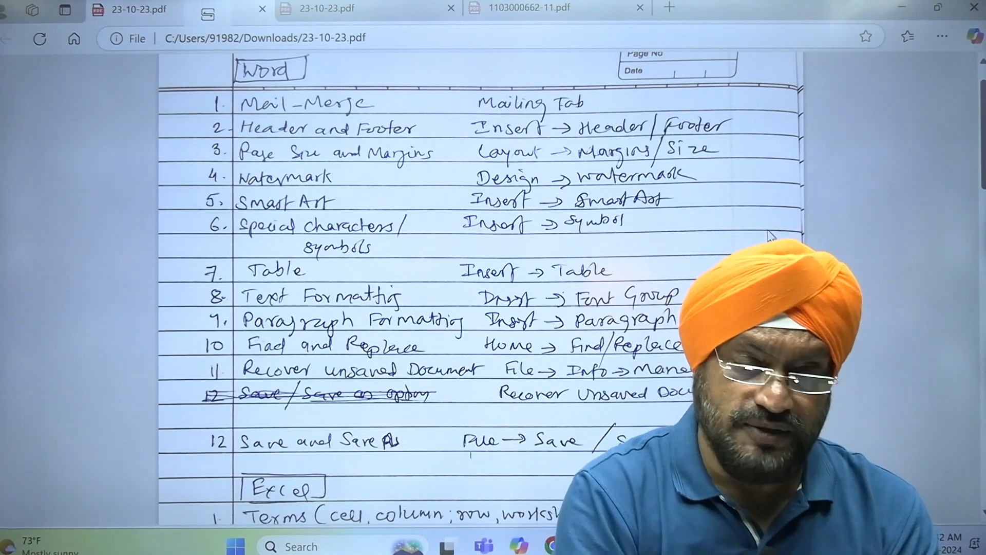
- Switch from the Edge PDF notes to the 'second - Word' document window
left_click(694, 546)
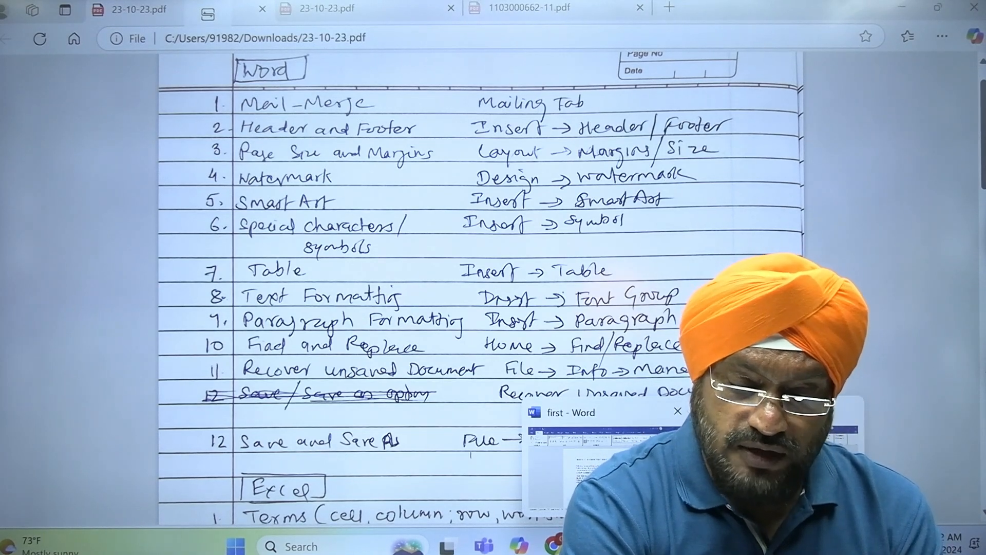
mouse_move(694, 546)
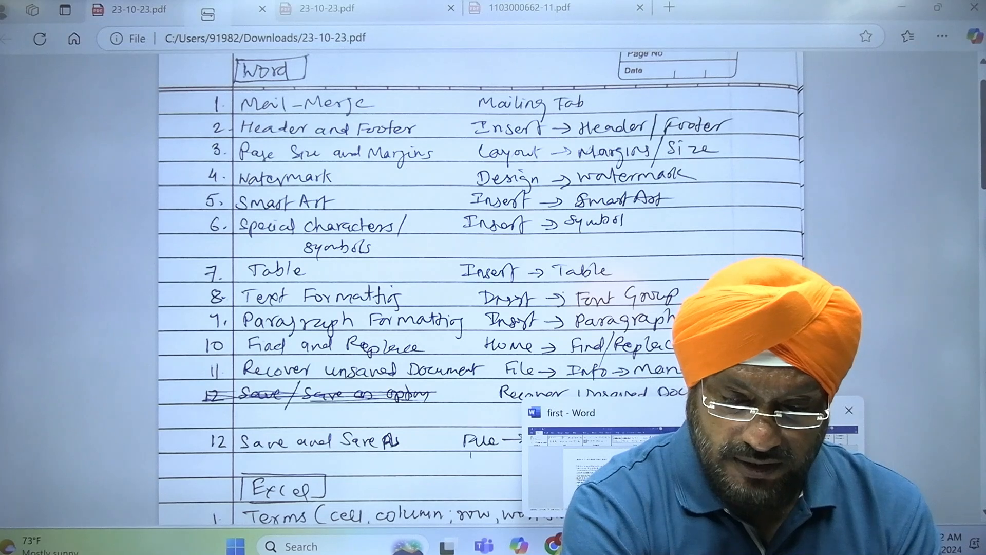
left_click(776, 467)
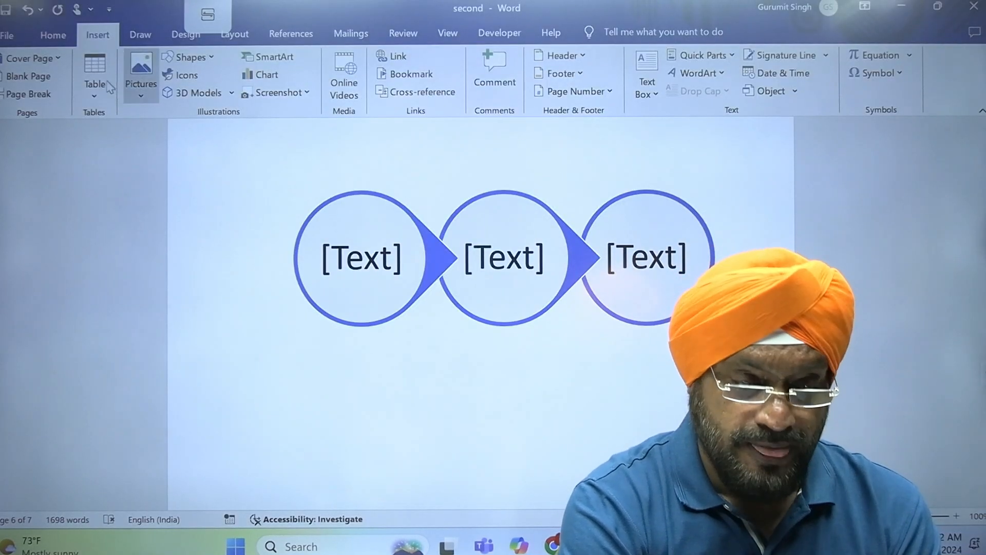
- Apply the diagonal CONFIDENTIAL 1 watermark, then bring up the Custom Watermark settings
left_click(189, 37)
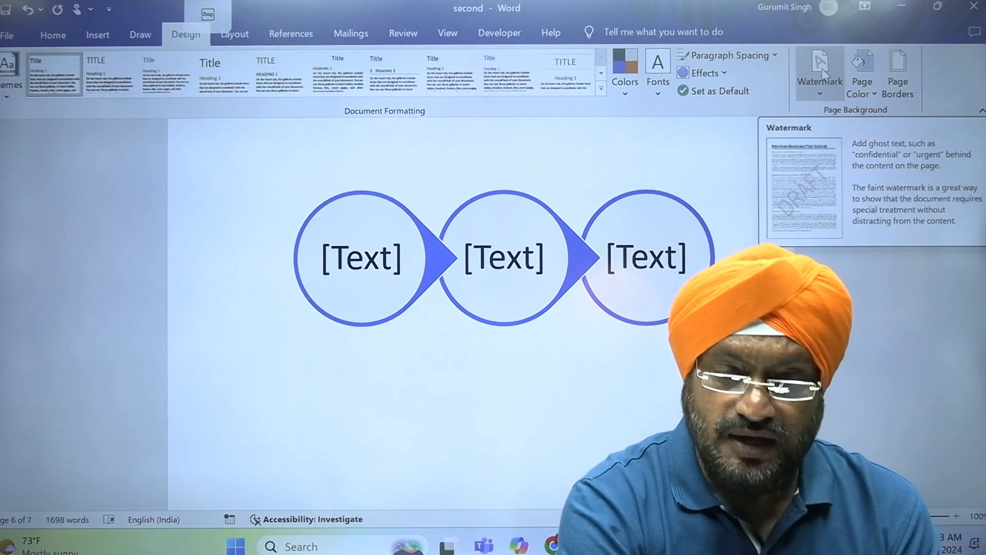
left_click(822, 70)
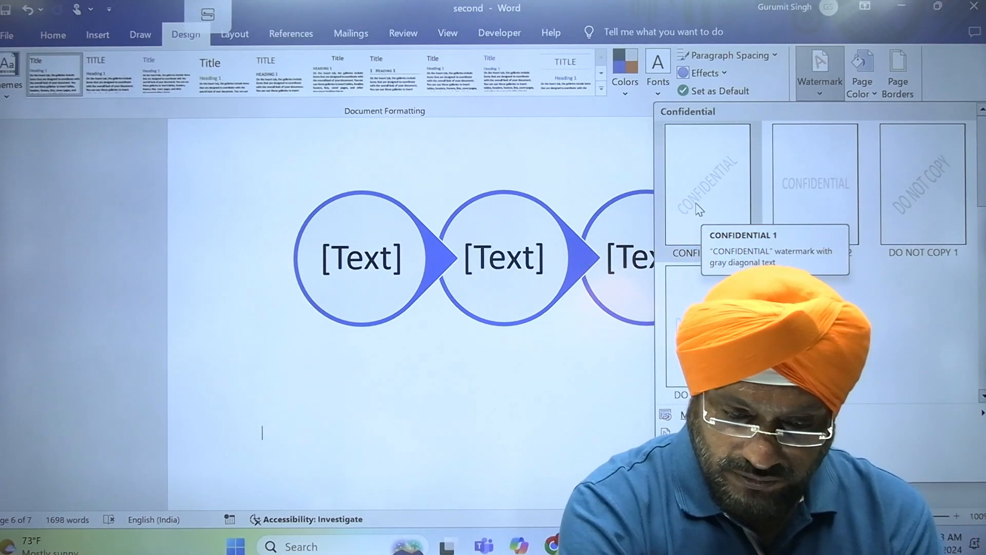
left_click(697, 203)
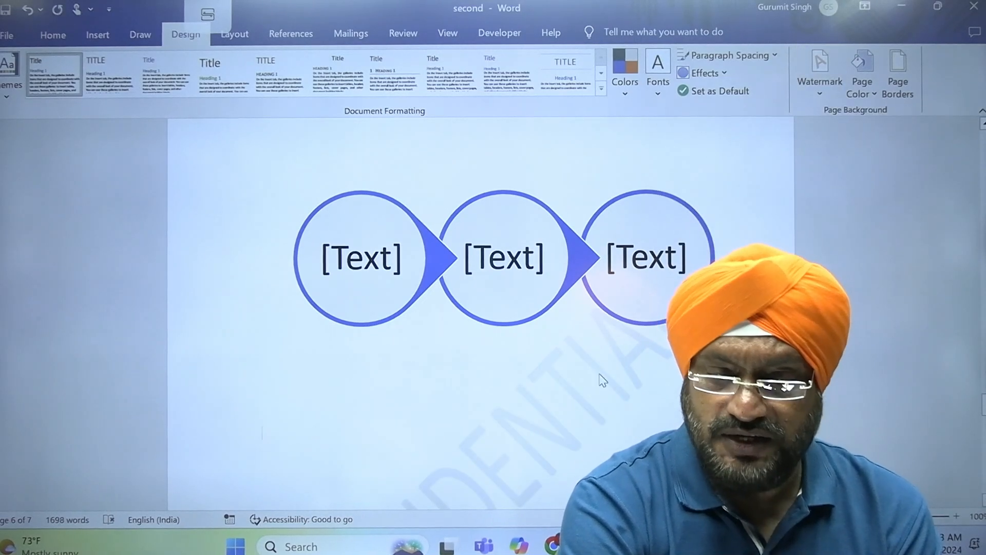
left_click(818, 95)
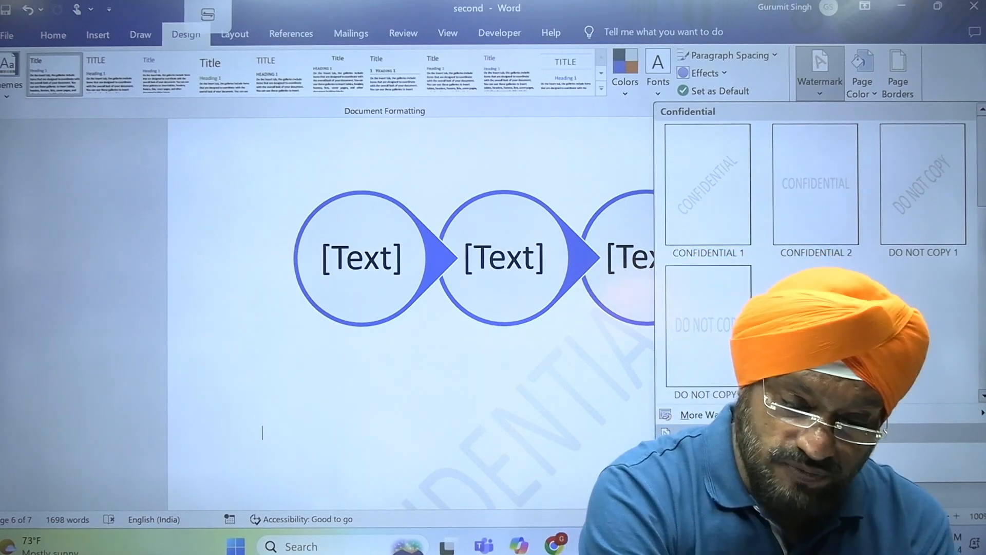
left_click(740, 434)
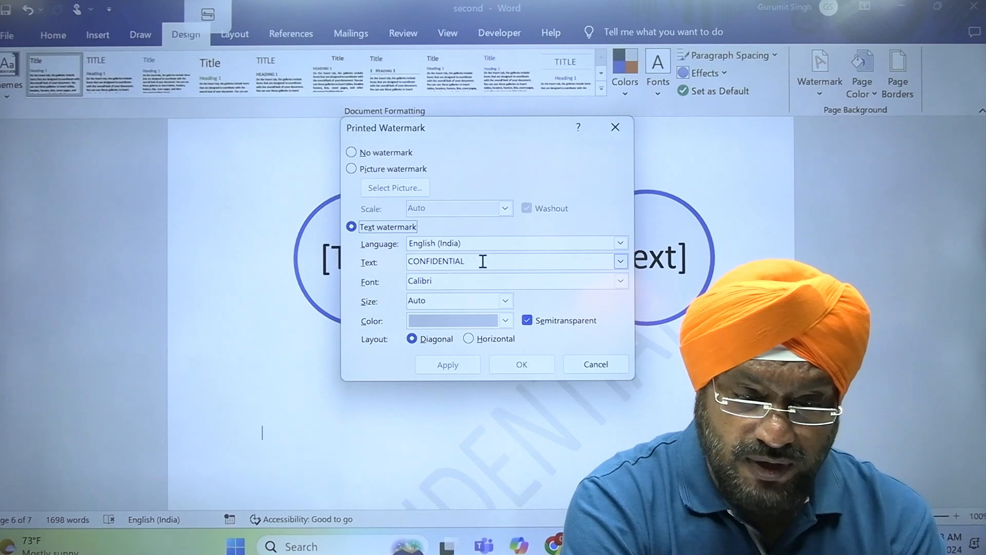
- Replace the CONFIDENTIAL watermark text with the author's name and apply it
left_click_drag(485, 262, 373, 262)
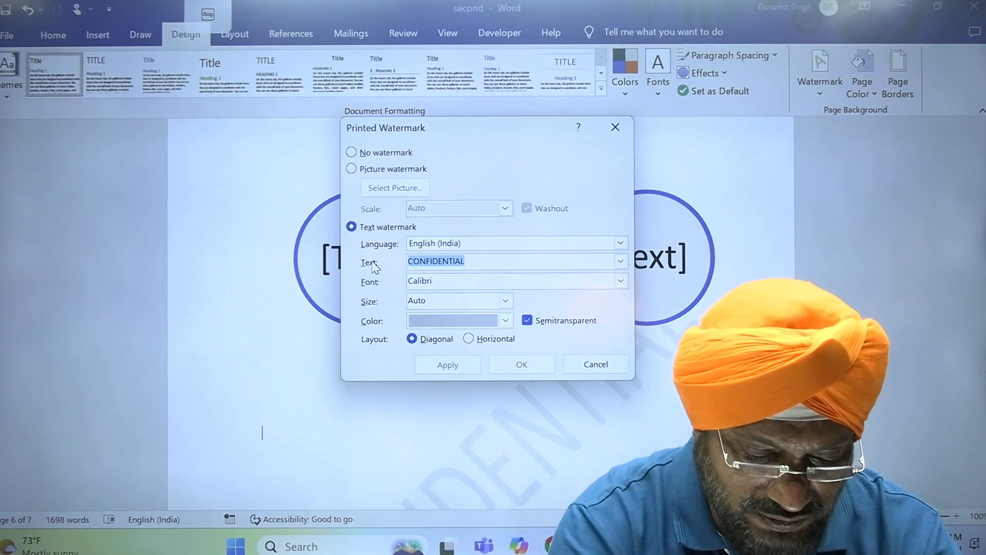
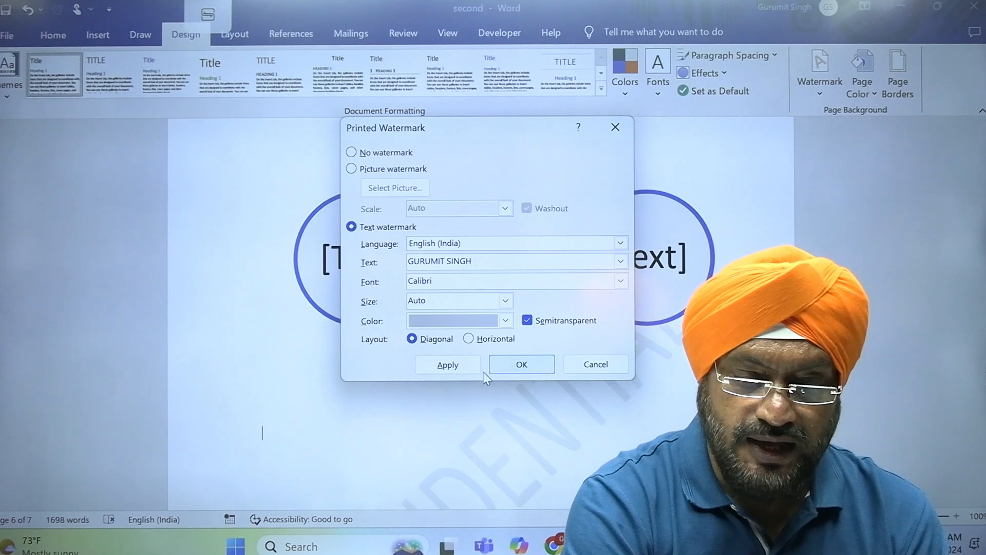
left_click(468, 371)
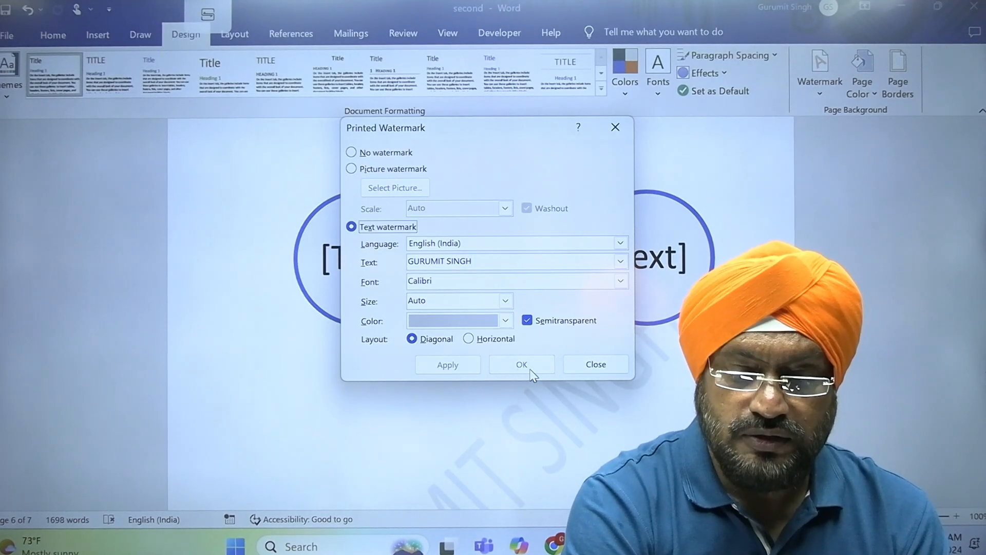
left_click(595, 369)
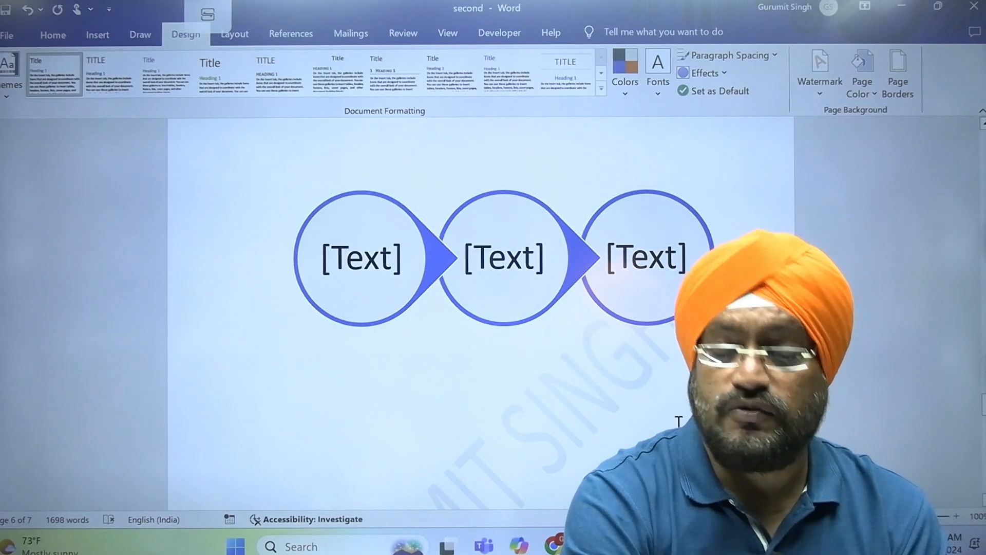
scroll(680, 419, "down", 5)
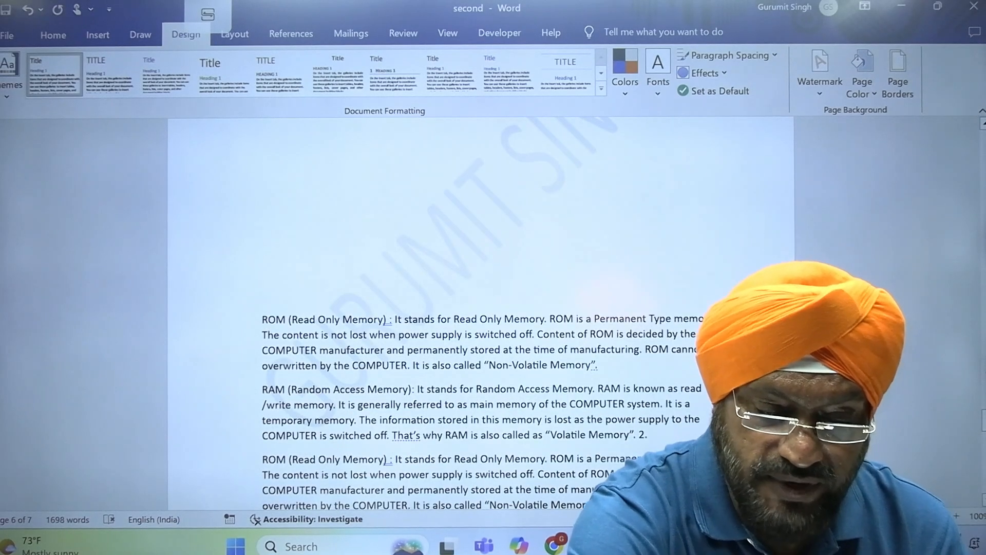
scroll(480, 313, "up", 3)
scroll(481, 313, "down", 6)
scroll(488, 313, "down", 5)
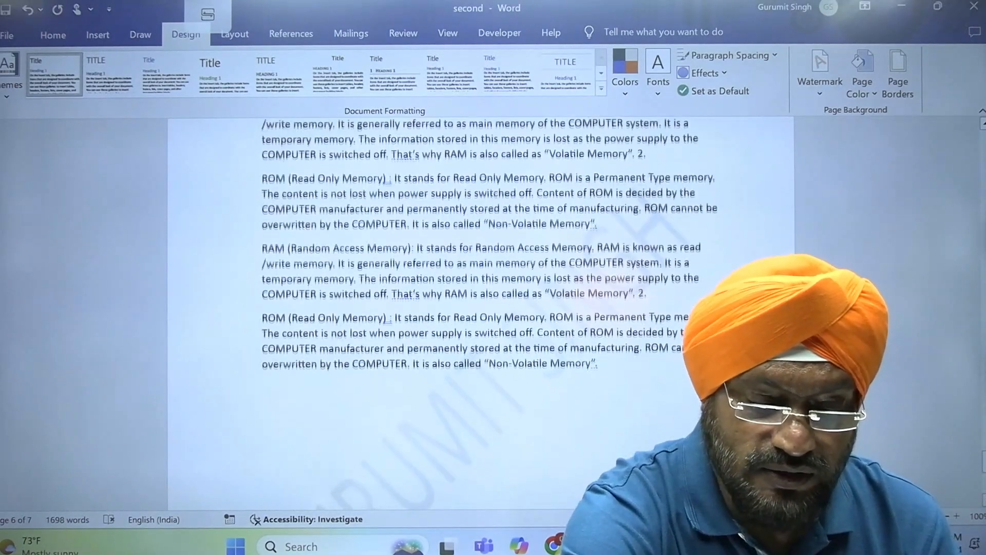
scroll(480, 313, "up", 20)
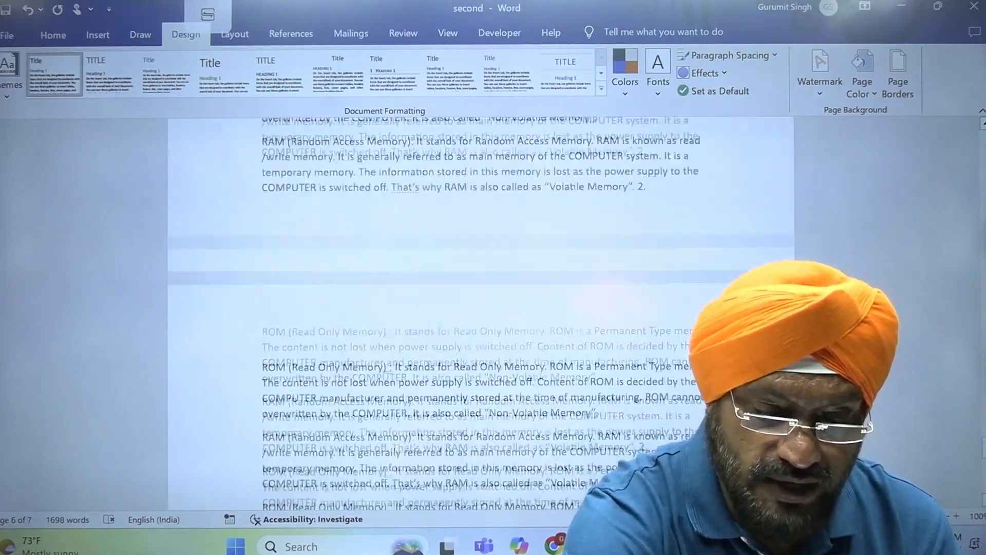
scroll(481, 313, "up", 10)
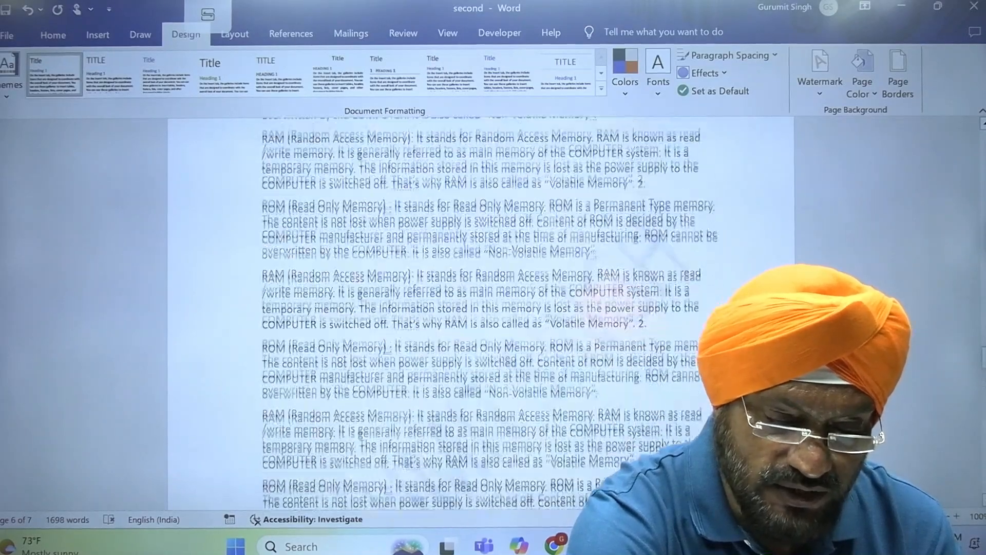
scroll(480, 313, "up", 3)
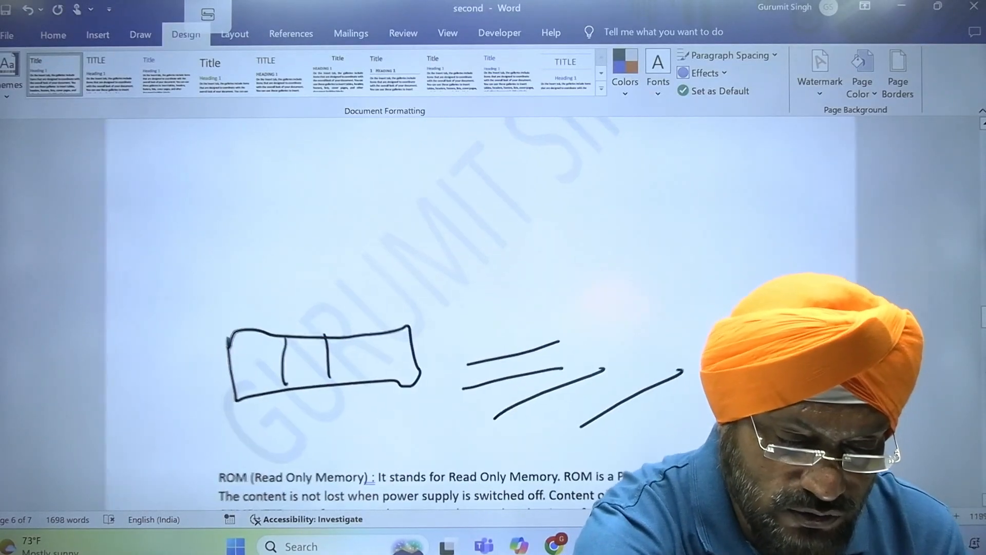
scroll(480, 313, "up", 4)
scroll(481, 313, "up", 8)
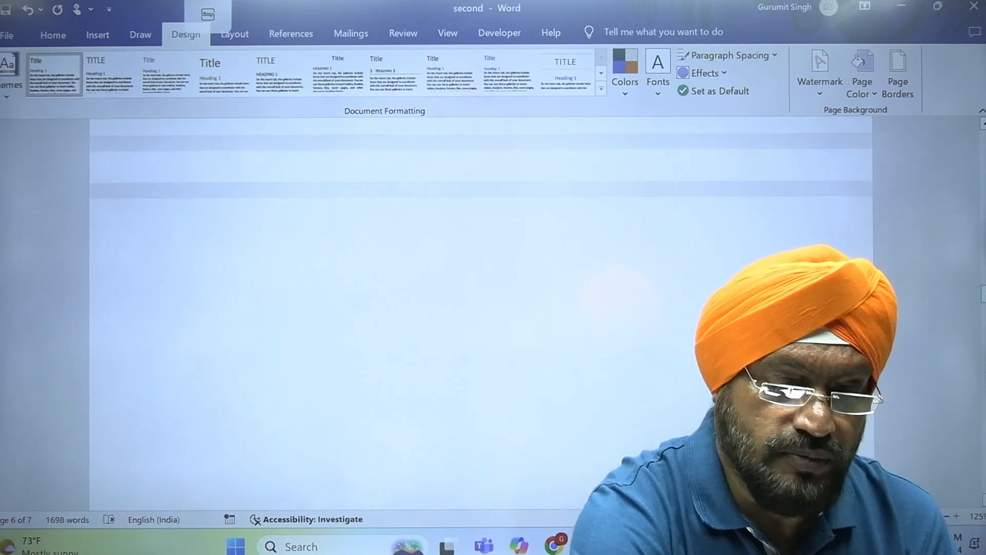
scroll(481, 314, "up", 12)
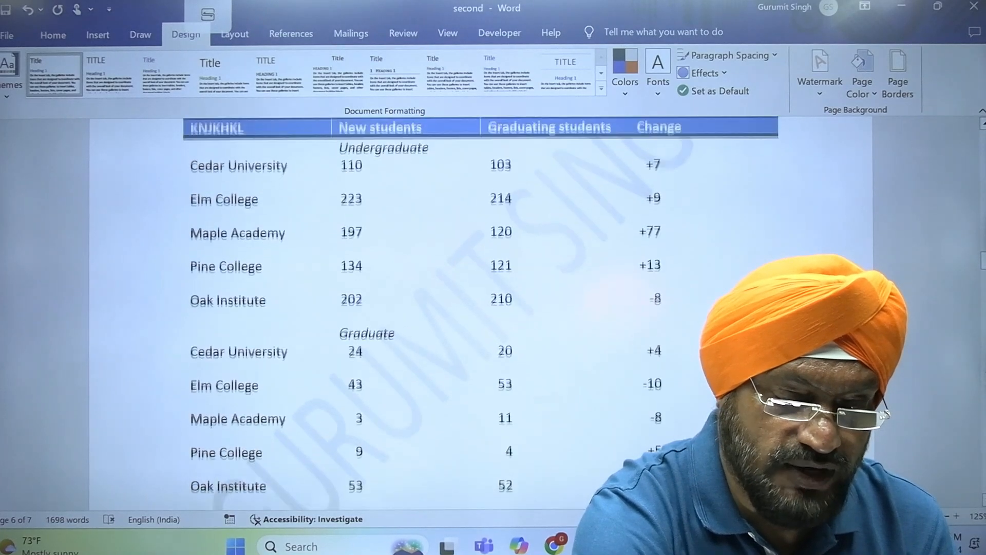
scroll(480, 314, "up", 6)
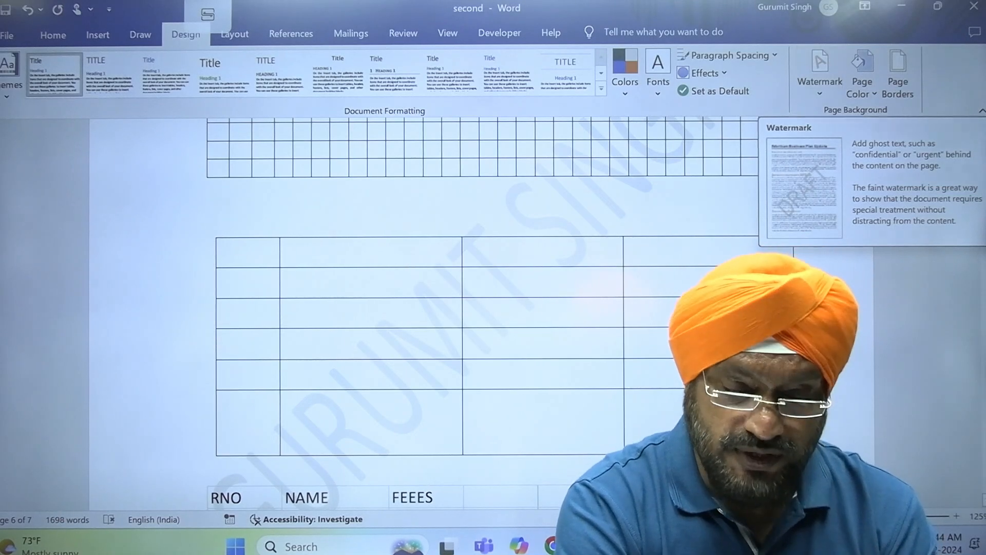
left_click(659, 546)
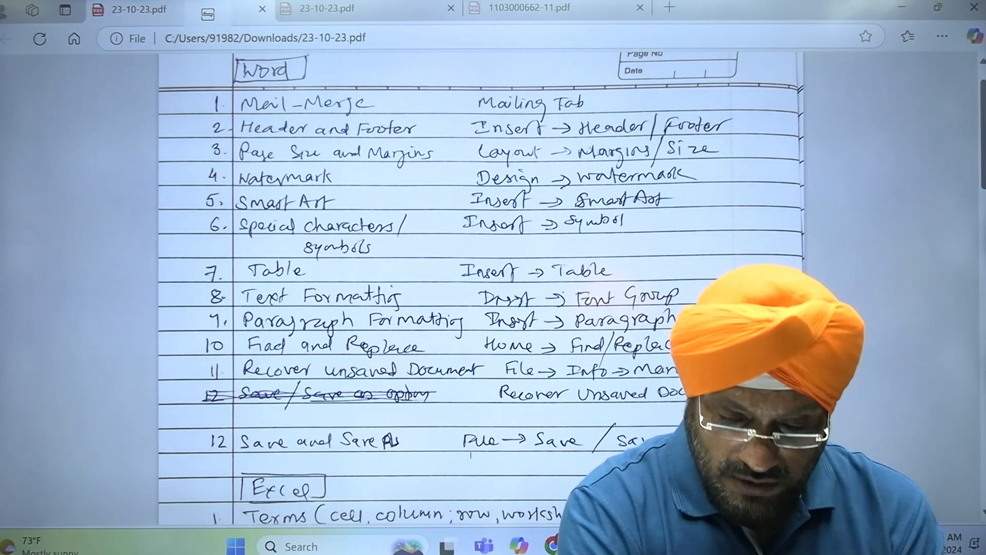
mouse_move(693, 546)
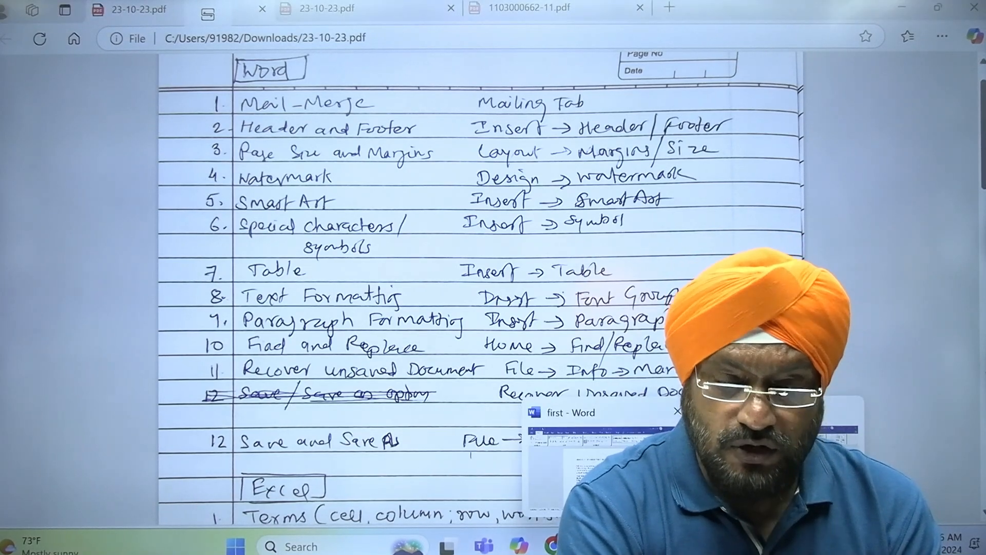
left_click(776, 468)
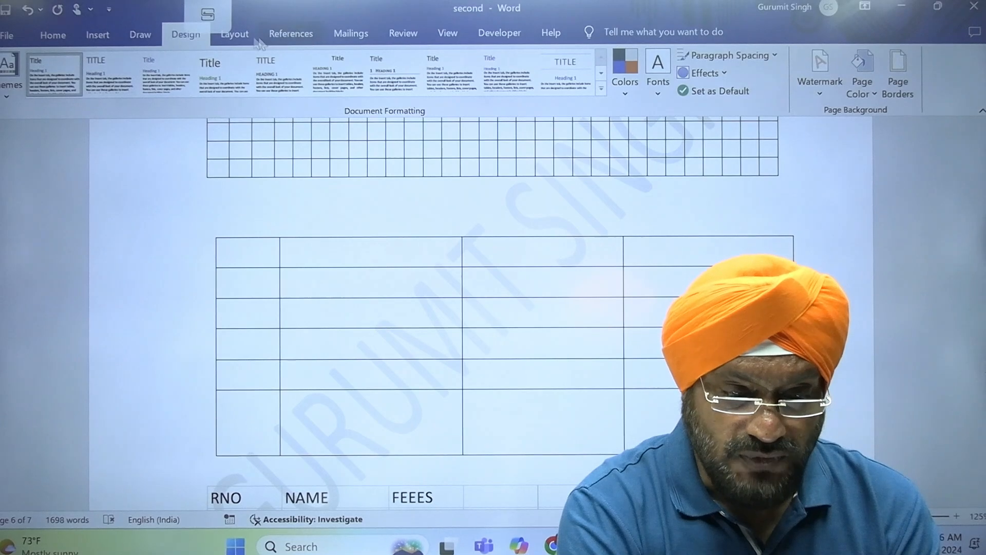
- Choose A4 (21 cm x 29.7 cm) from the Layout Size list
left_click(238, 40)
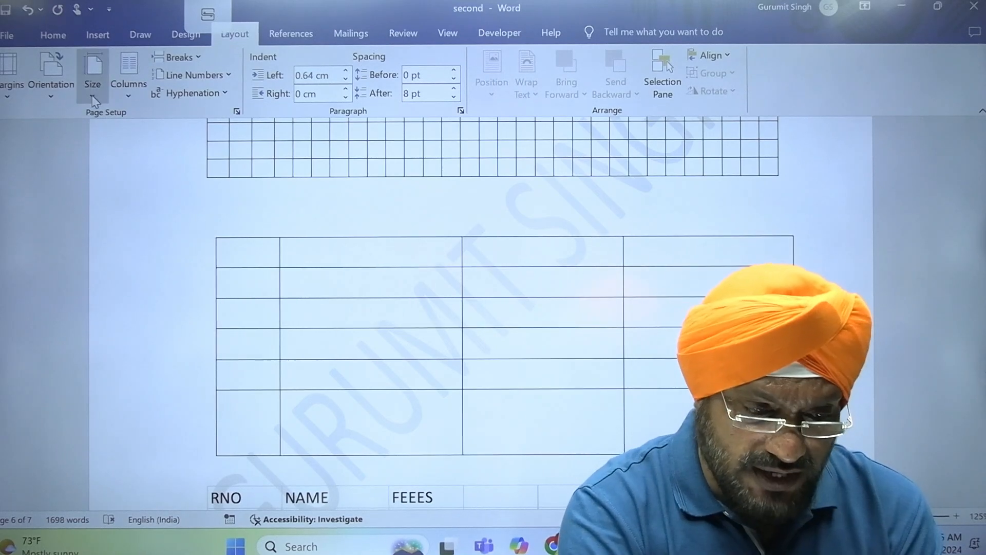
left_click(93, 97)
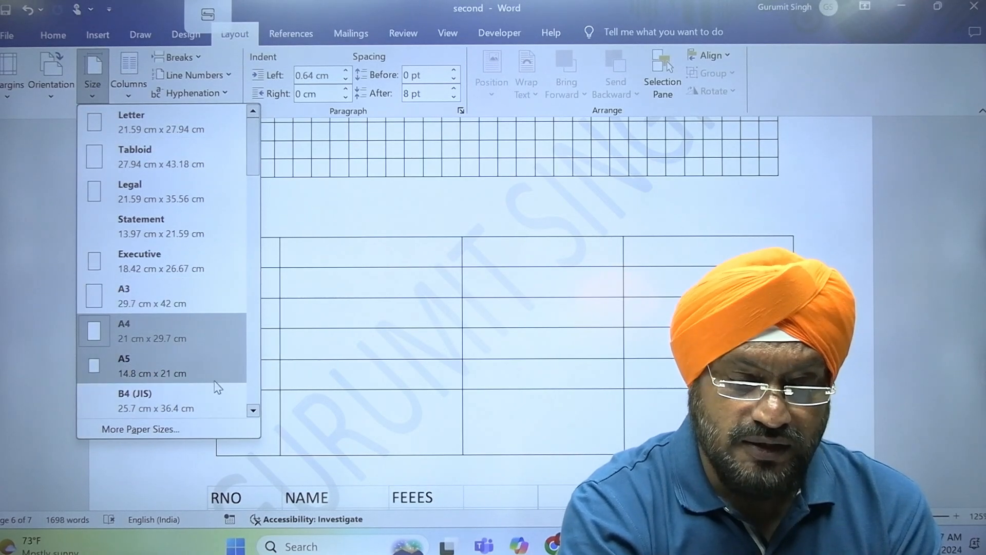
left_click(254, 412)
scroll(254, 412, "down", 7)
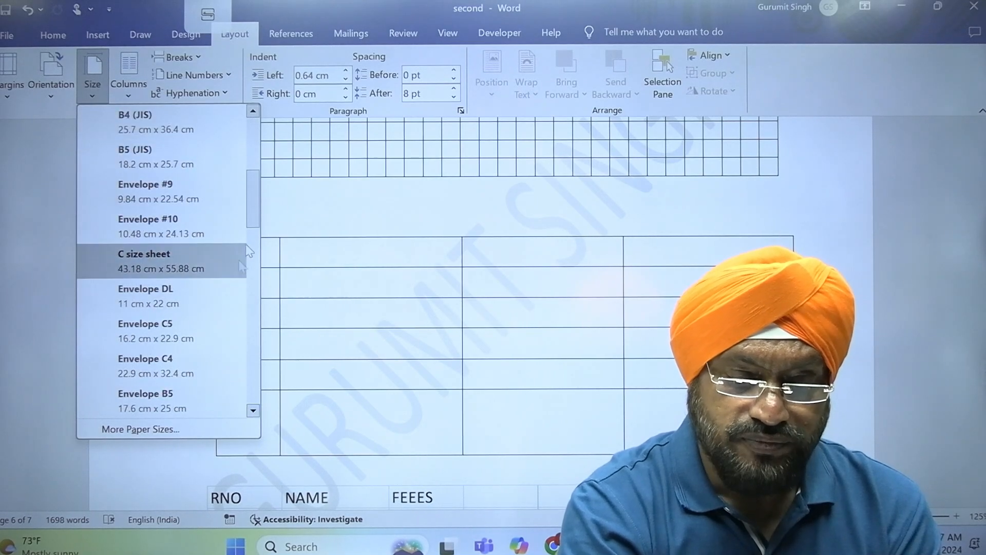
left_click_drag(251, 215, 251, 157)
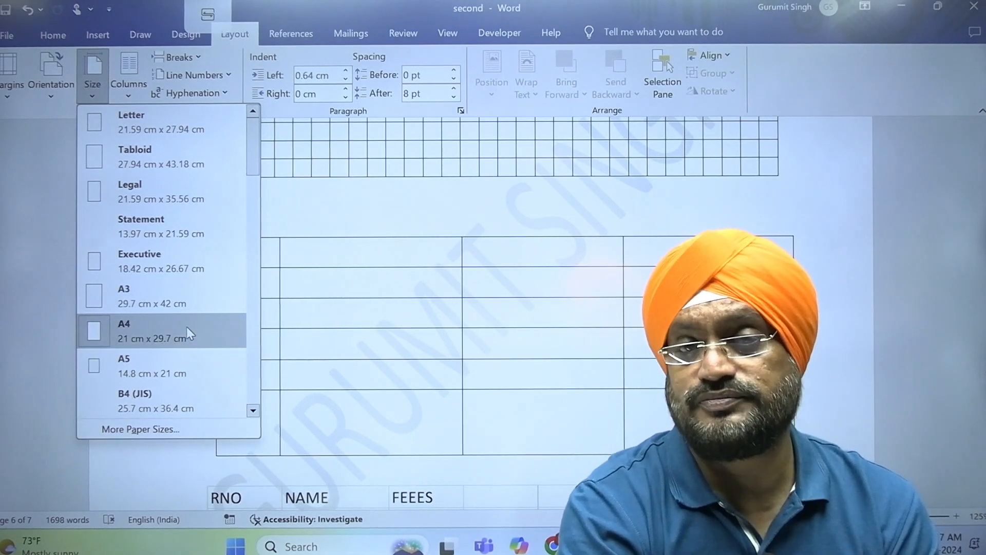
left_click(187, 328)
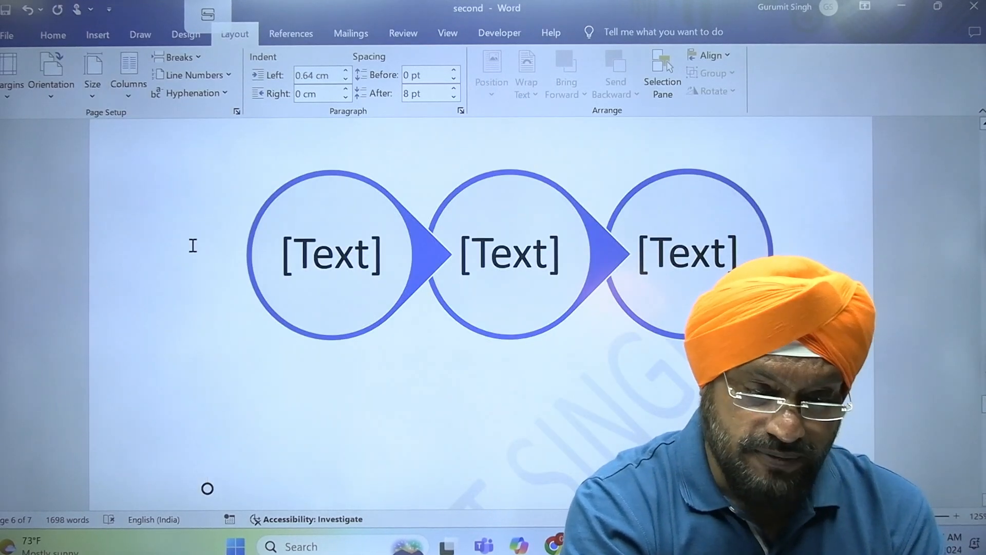
- Try Narrow margins, then settle on the Normal preset of 2.54 cm on all sides
left_click(10, 93)
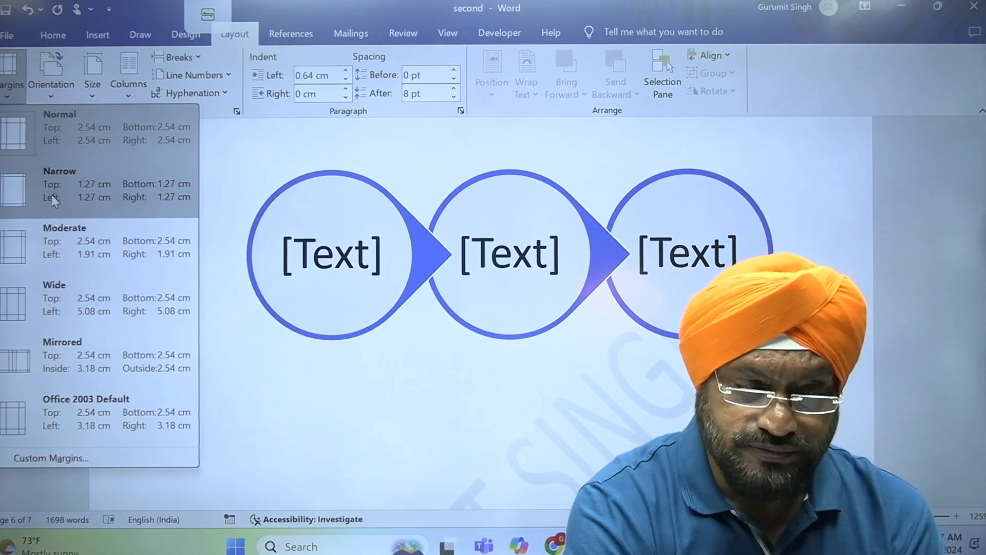
left_click(52, 195)
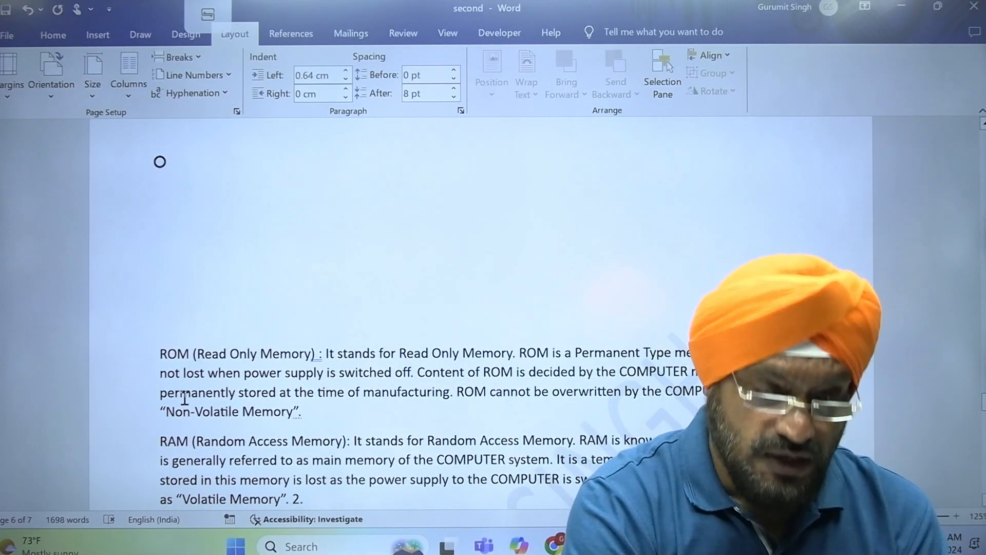
left_click(11, 98)
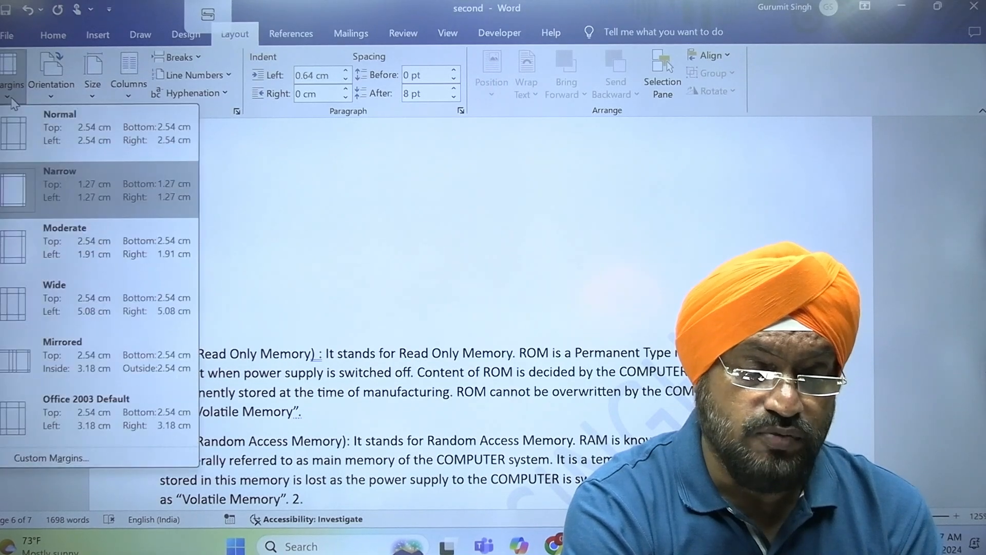
left_click(14, 149)
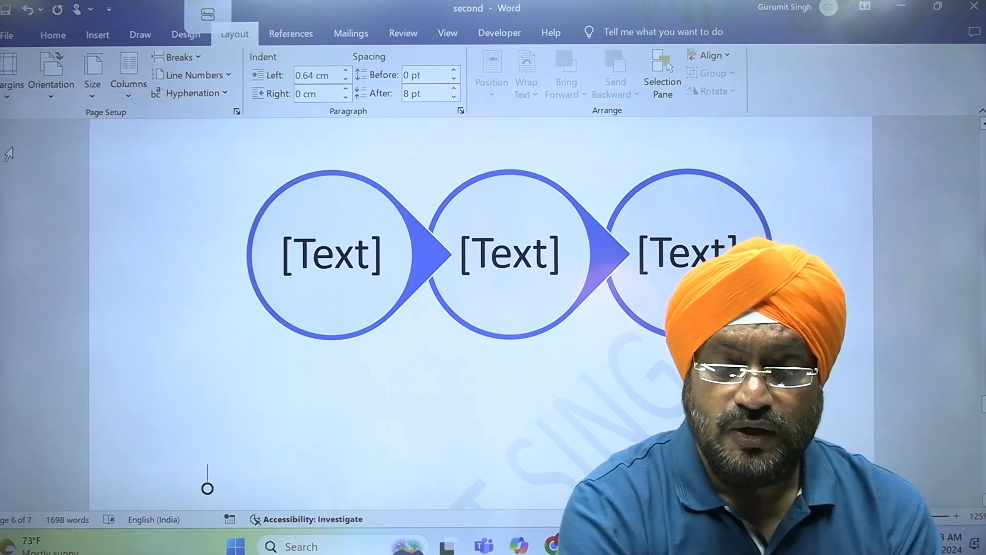
scroll(207, 488, "down", 5)
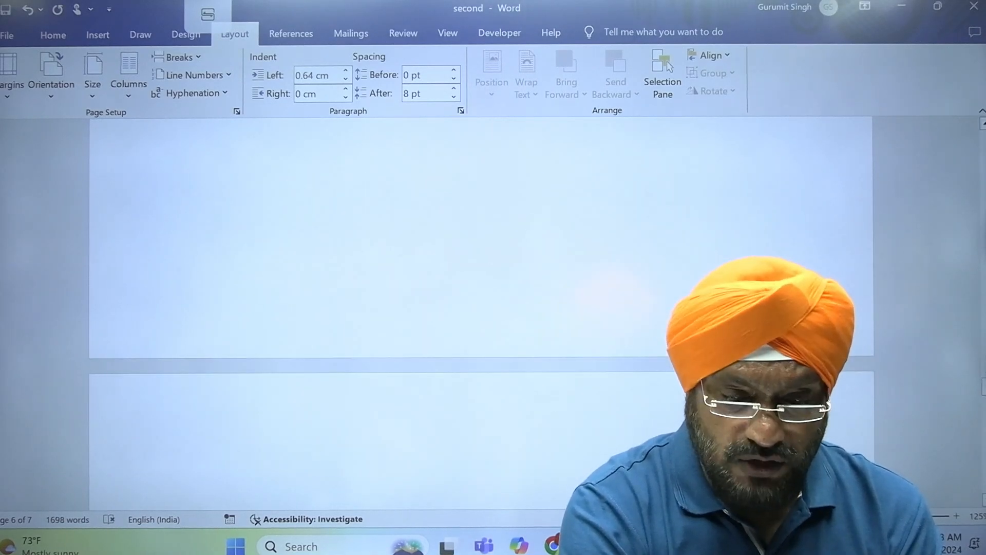
scroll(481, 282, "down", 5)
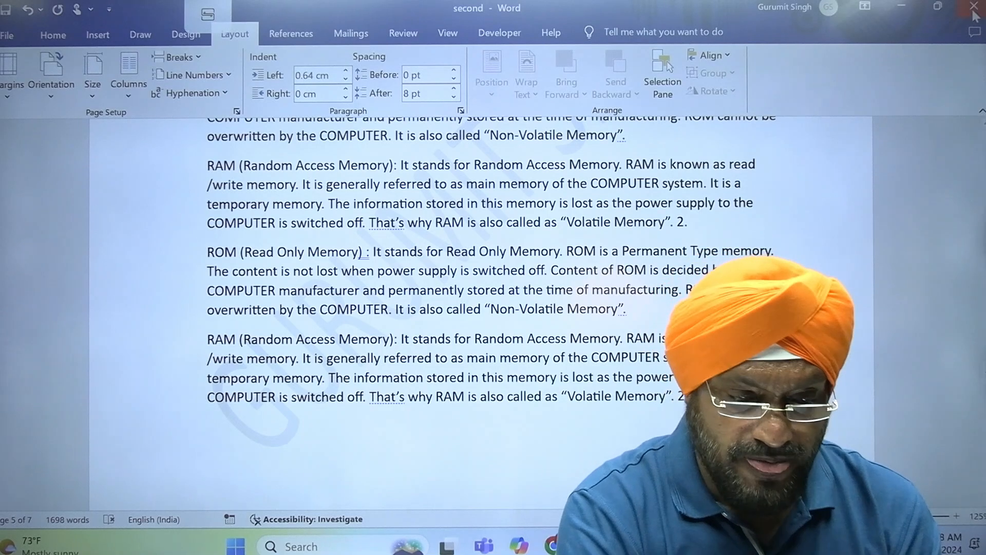
- Apply the Narrow 1.27 cm margin preset to the document
left_click(7, 82)
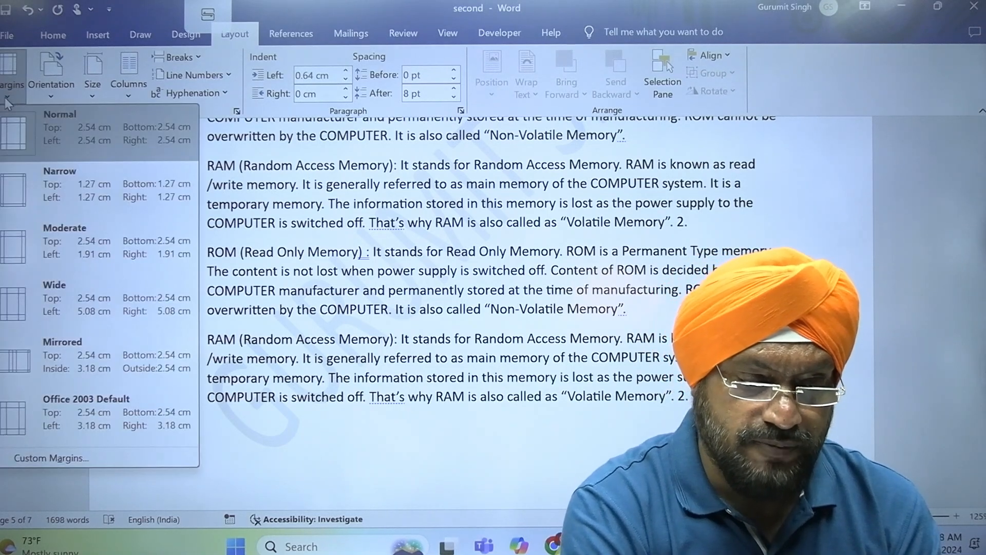
left_click(90, 190)
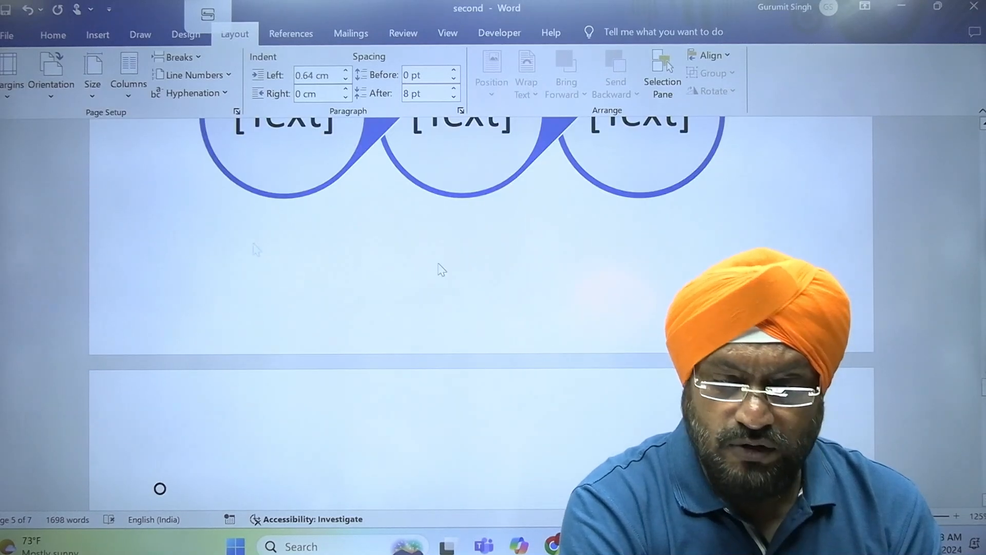
scroll(481, 313, "up", 6)
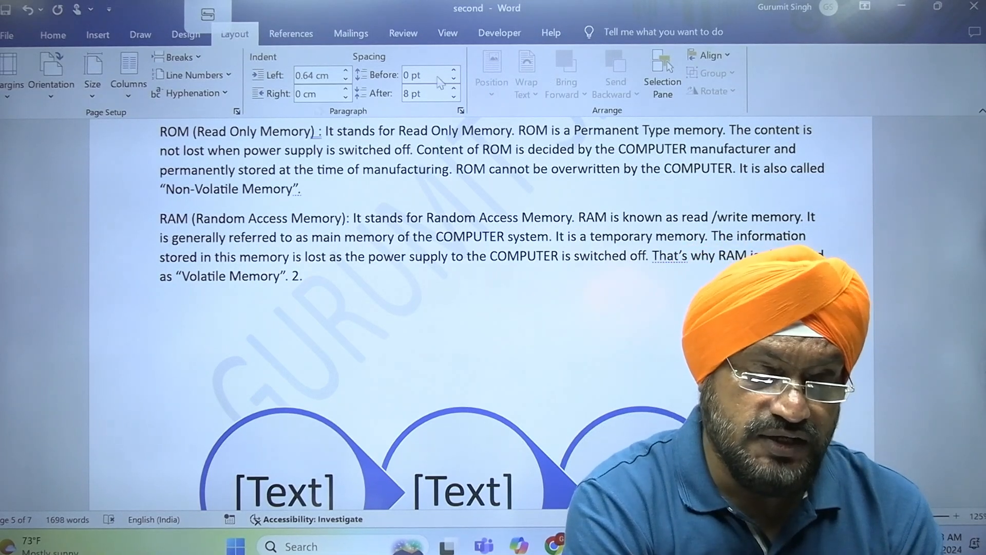
- Revert the margins to the Normal preset, 2.54 cm on every side
left_click(11, 98)
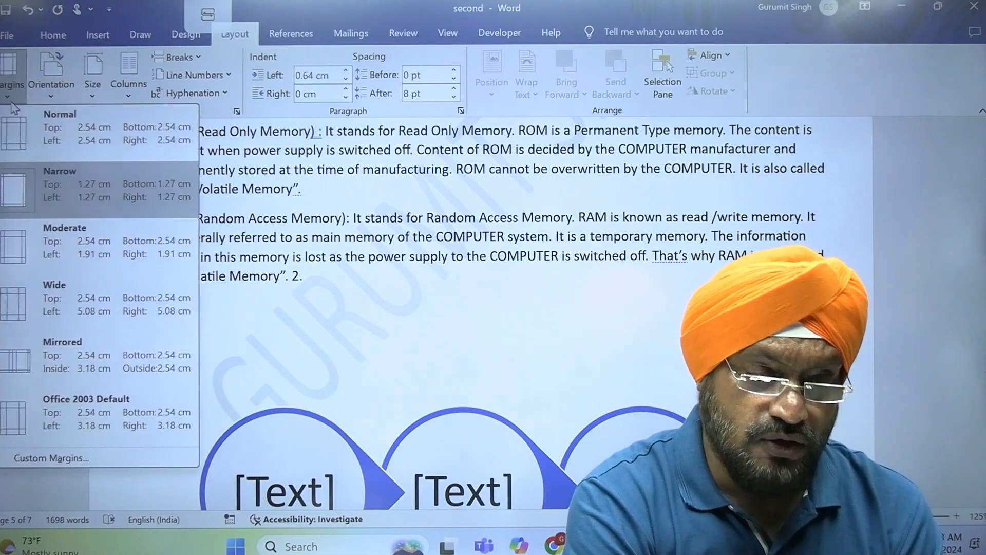
left_click(48, 135)
scroll(49, 136, "down", 4)
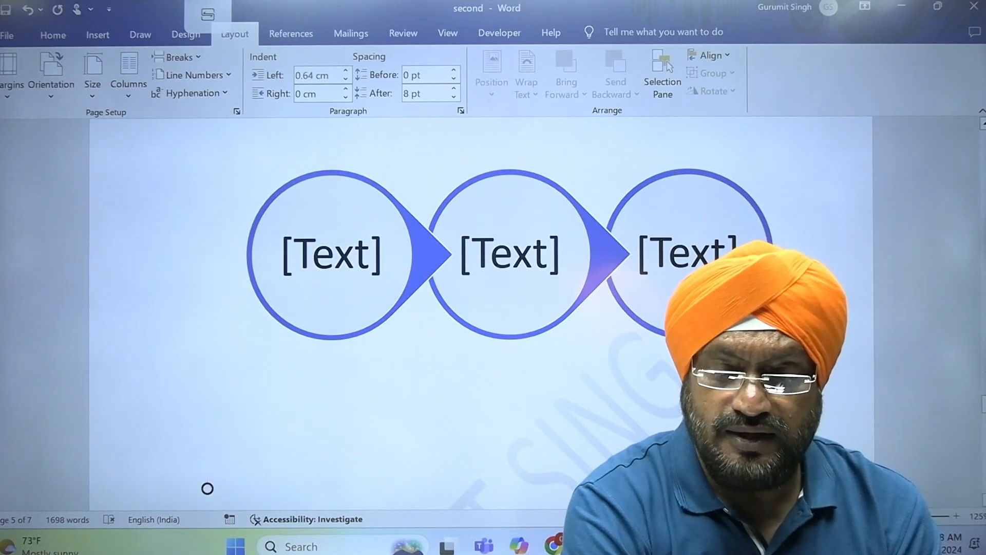
scroll(207, 488, "down", 10)
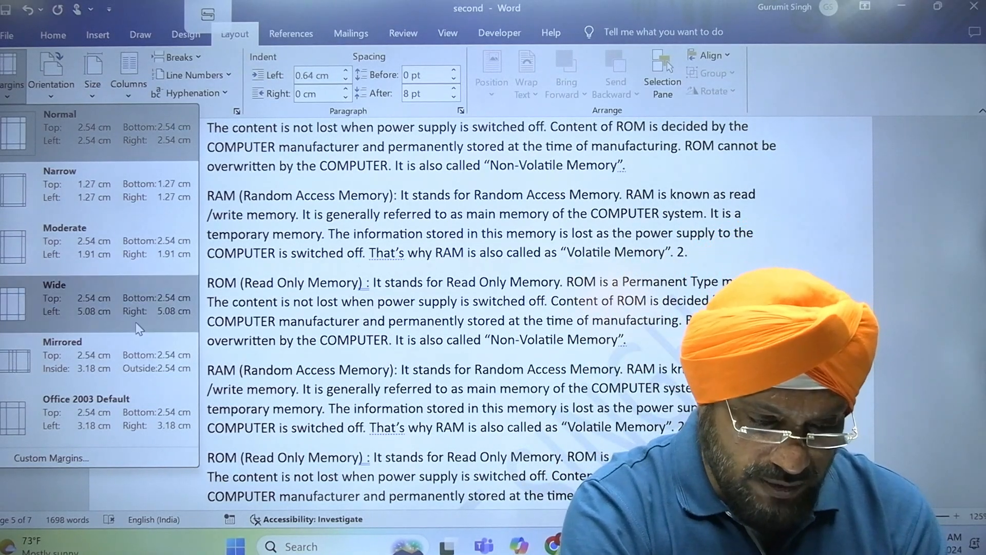
- Set a custom right margin of 0.5 cm in Page Setup, other margins unchanged
left_click(113, 456)
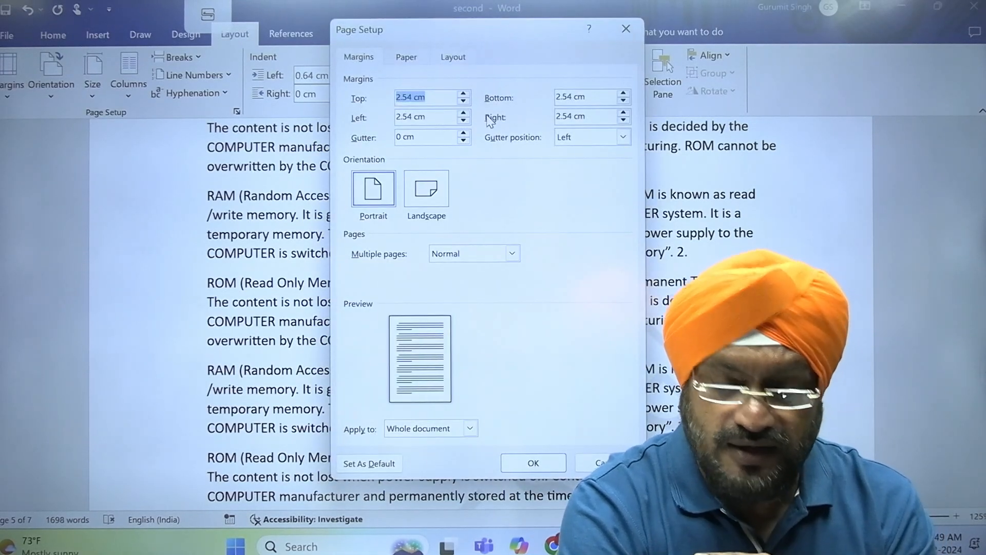
left_click(592, 114)
double_click(594, 114)
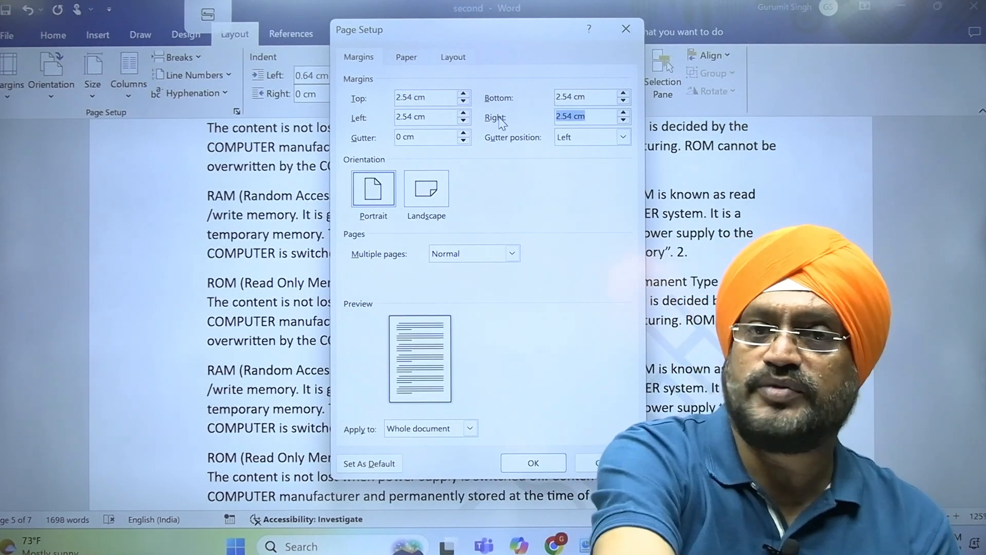
key("BackSpace")
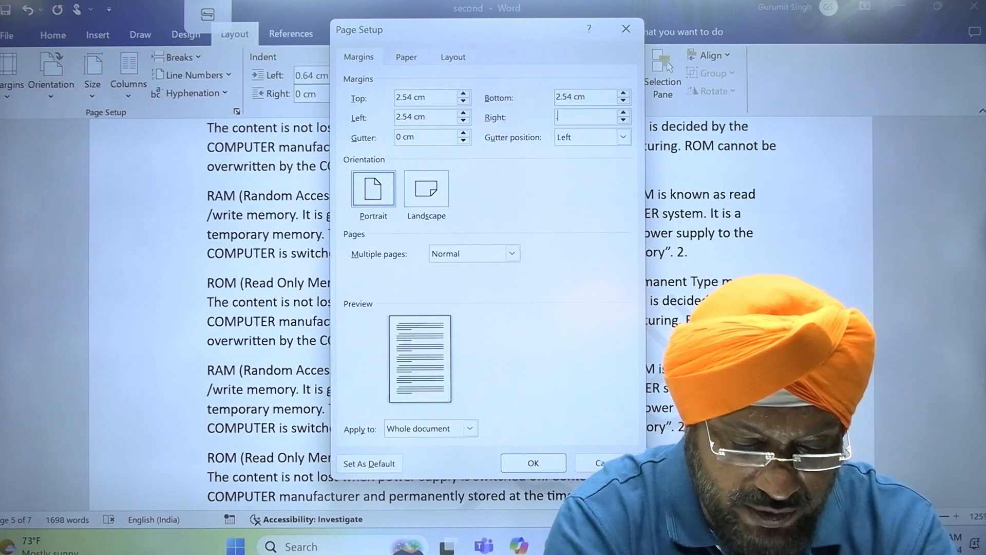
type(".5")
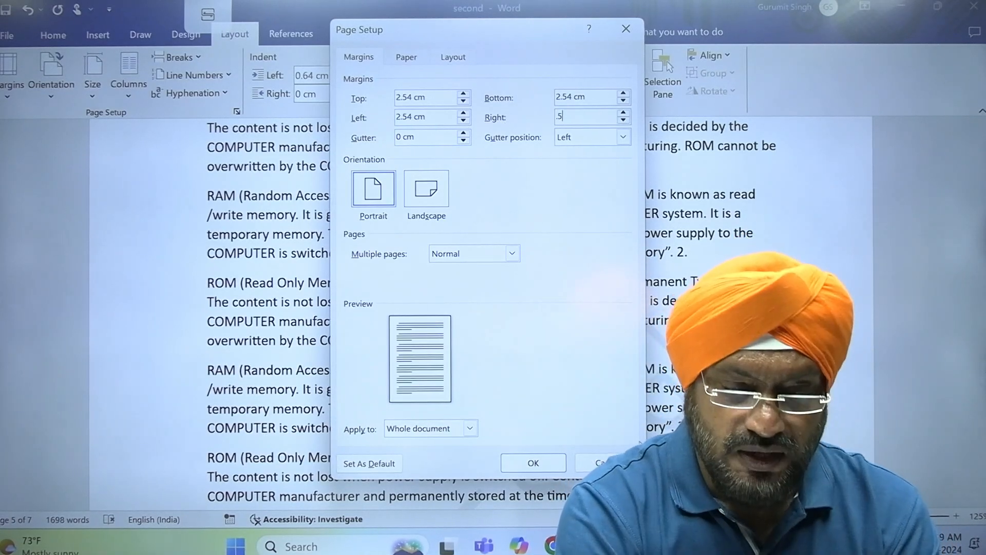
left_click(558, 465)
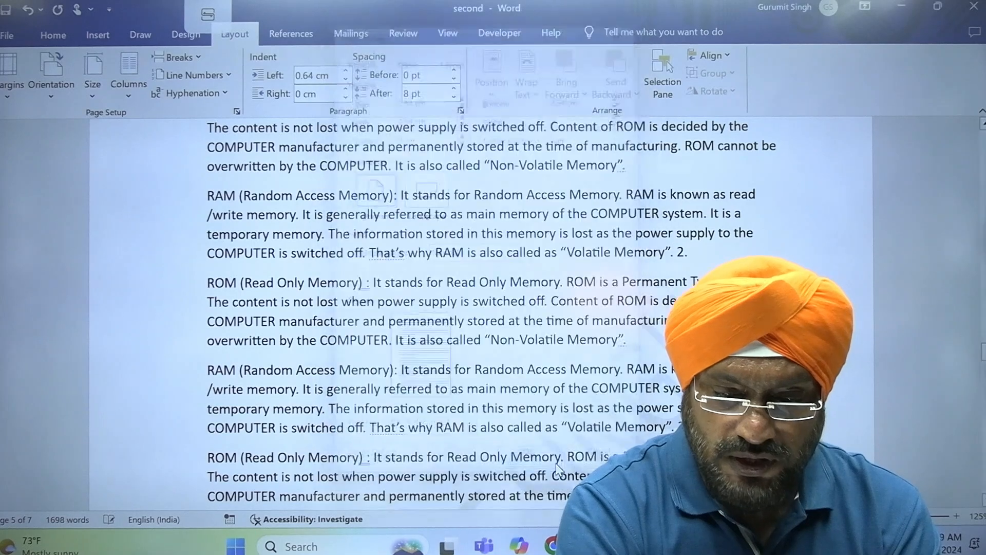
left_click(984, 184)
scroll(984, 187, "up", 5)
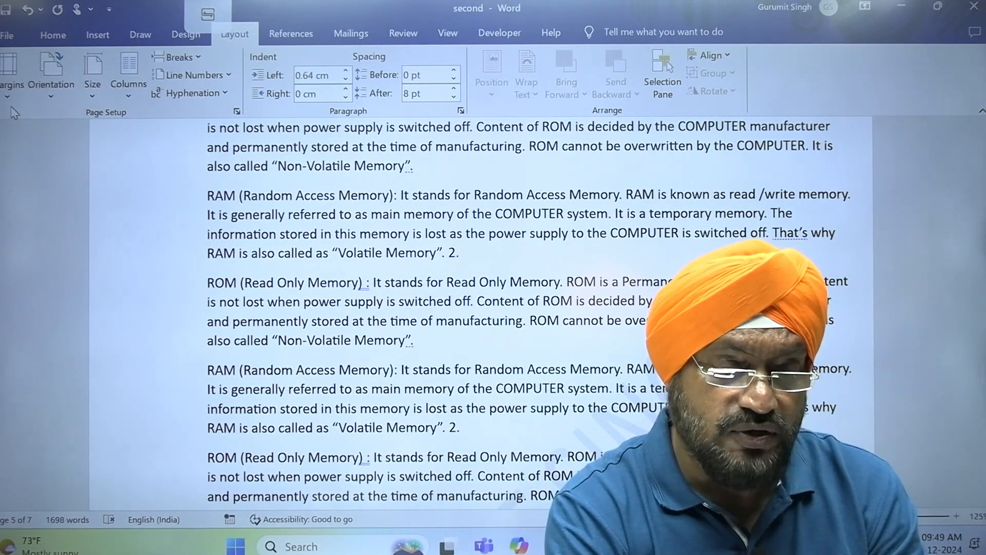
left_click(9, 72)
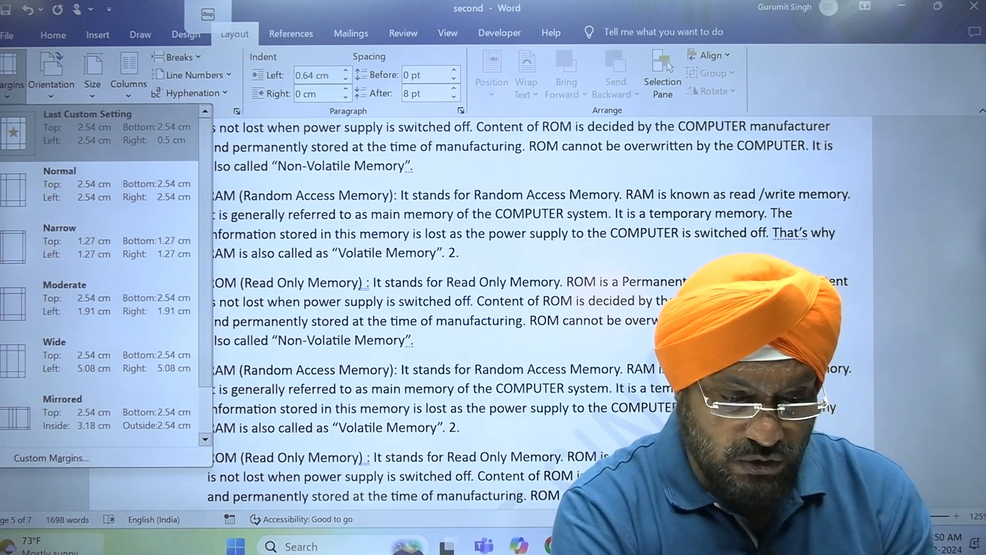
left_click(37, 498)
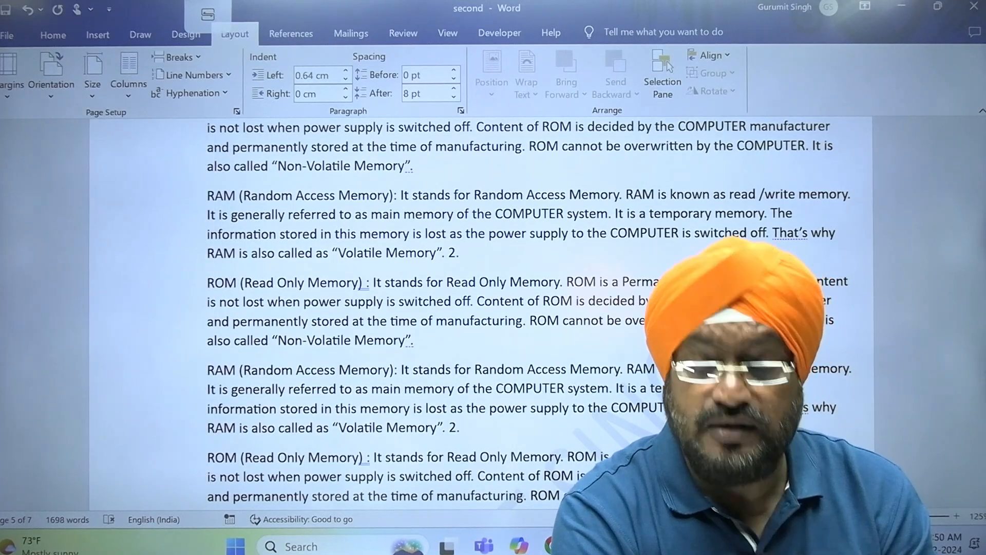
mouse_move(695, 546)
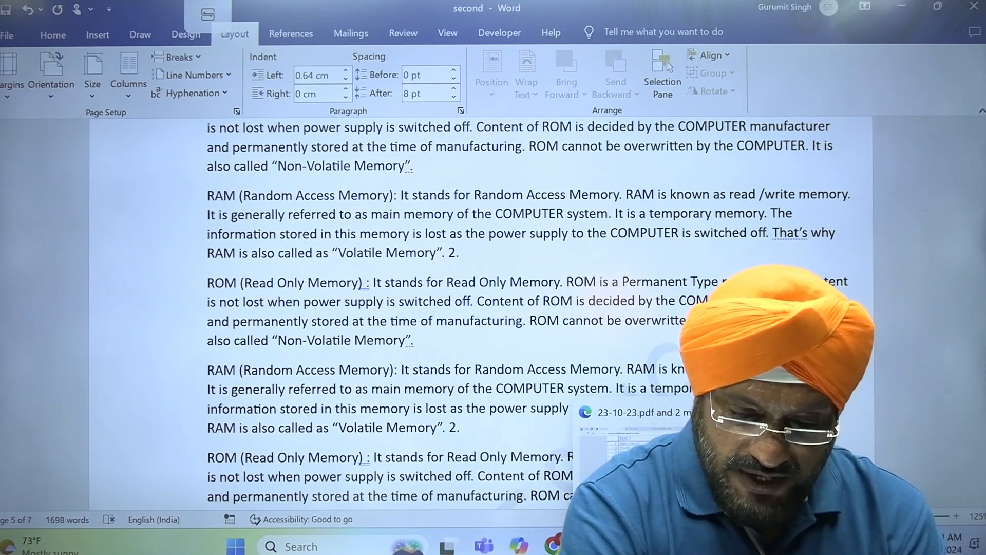
left_click(659, 545)
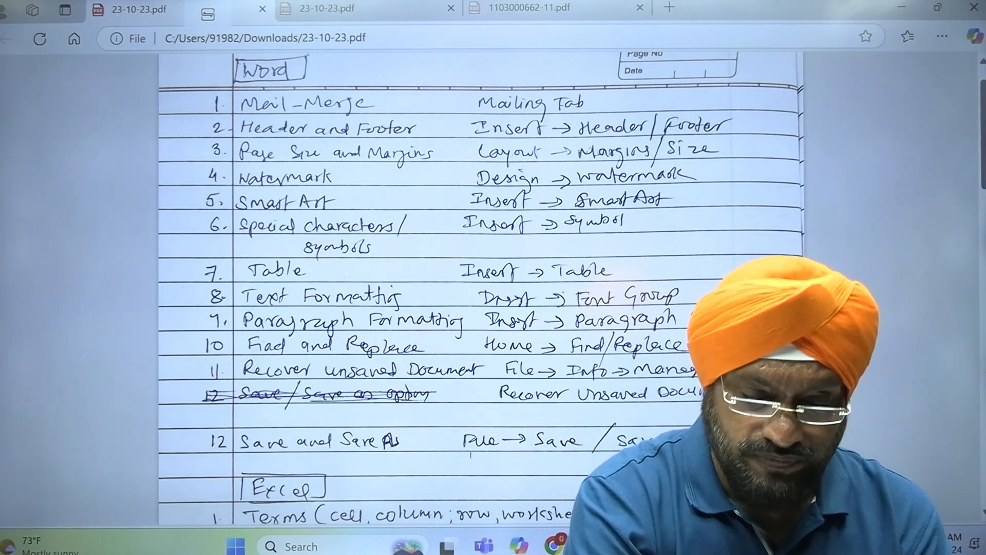
left_click(693, 545)
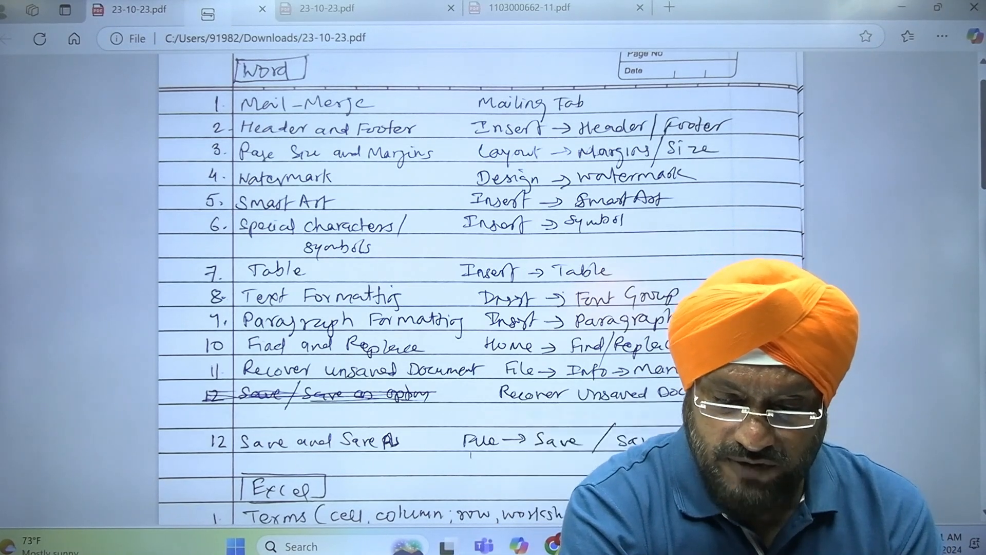
left_click(777, 469)
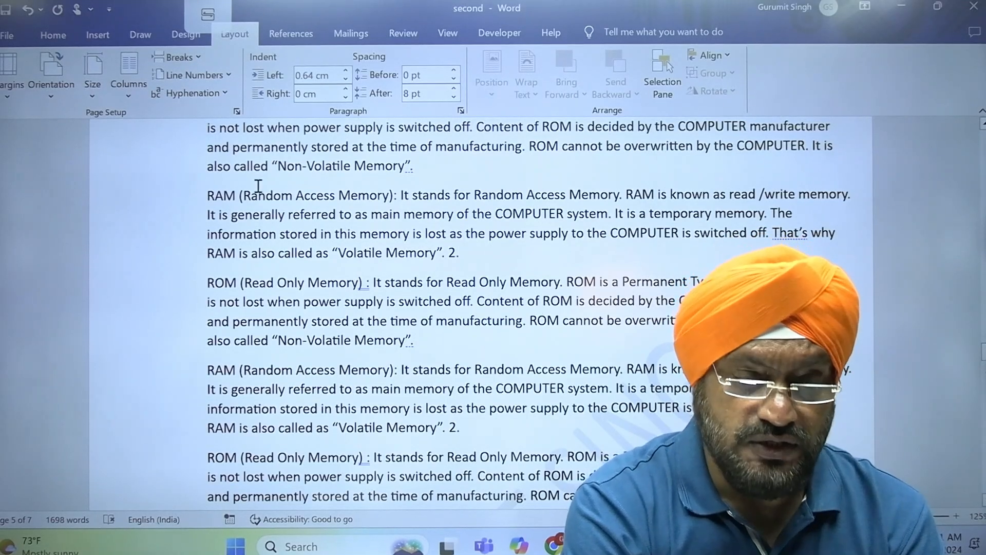
left_click(661, 546)
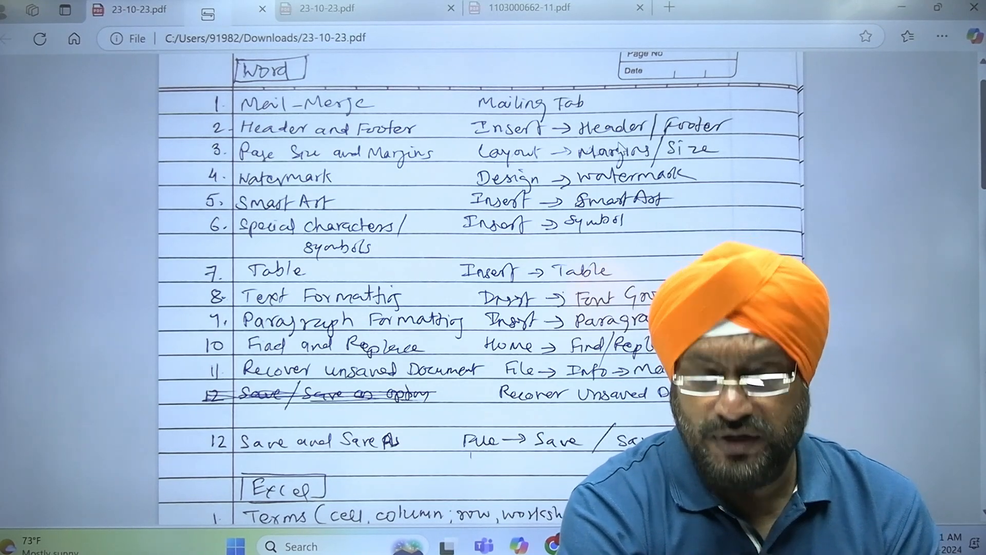
left_click(694, 546)
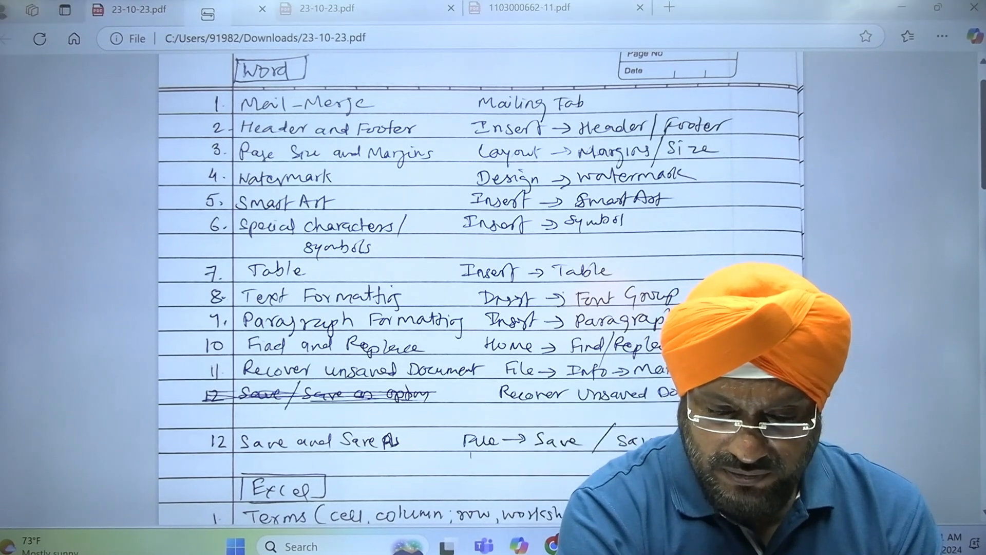
left_click(776, 462)
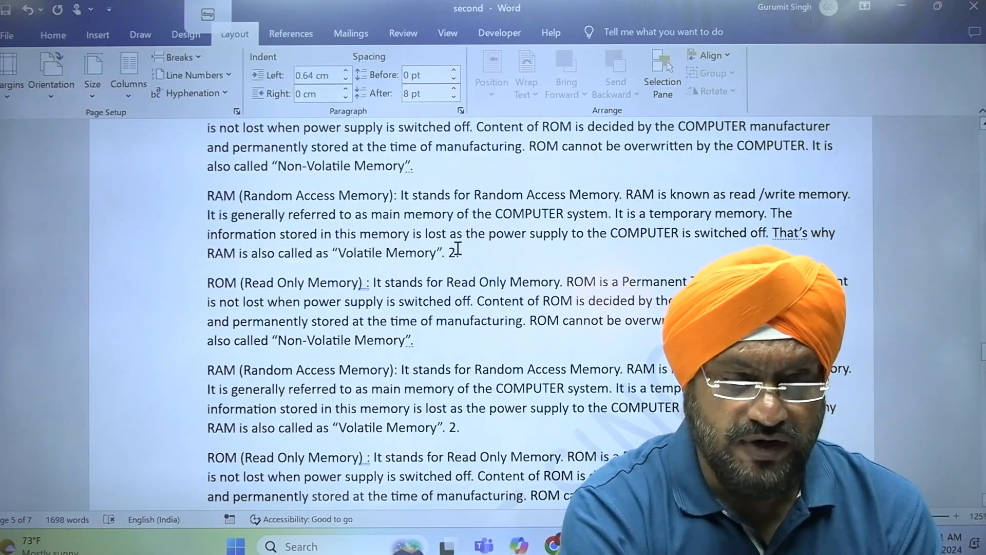
- Insert the Blank built-in header from the Insert tab's Header gallery
left_click(96, 40)
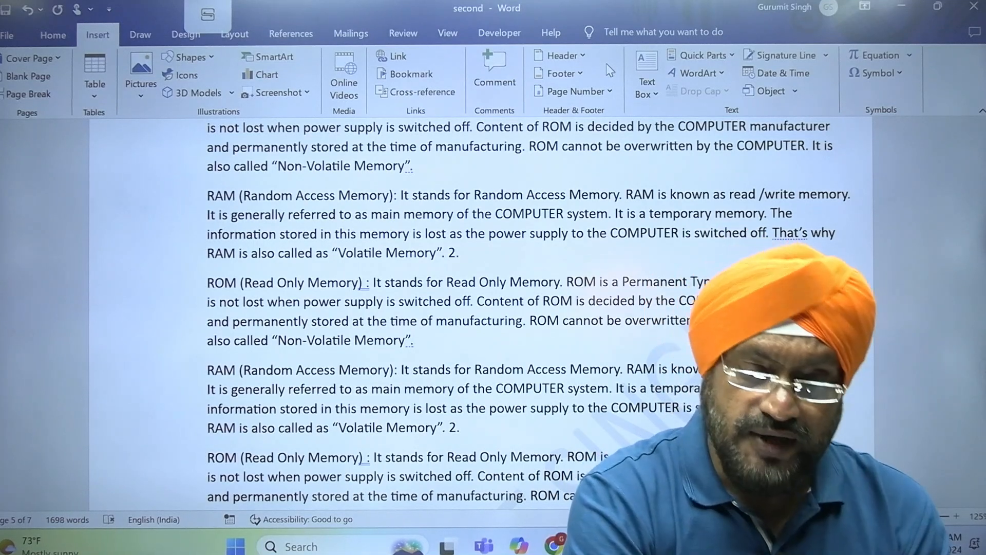
left_click(582, 59)
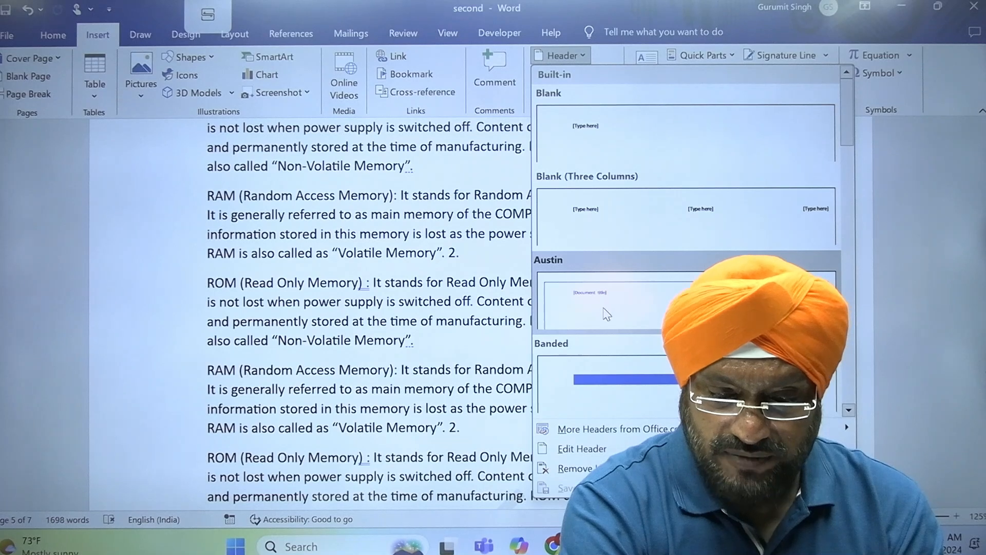
left_click(609, 137)
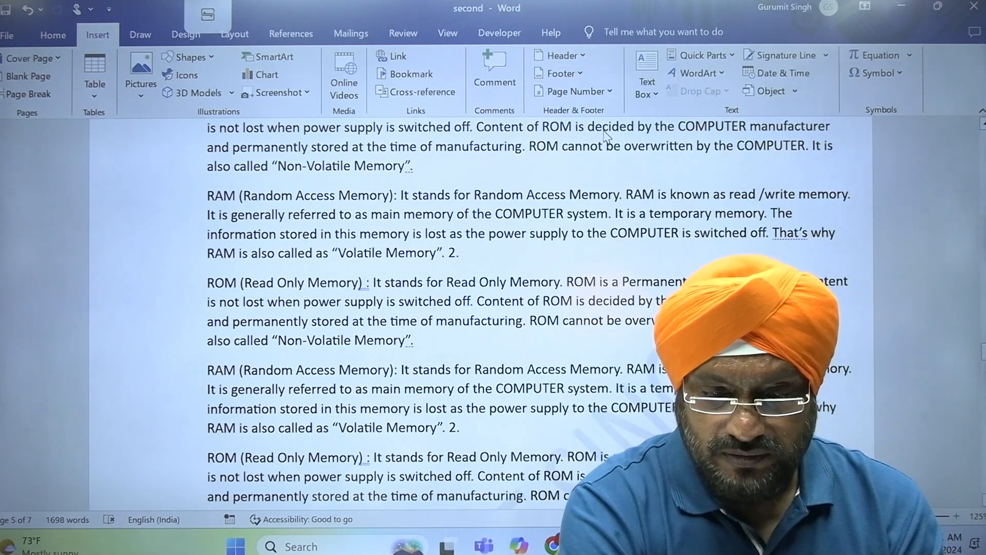
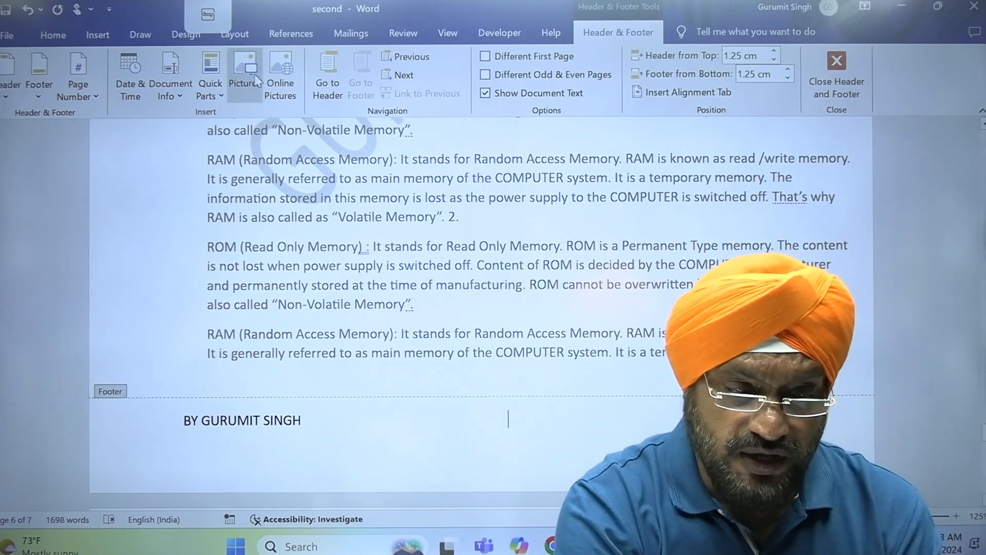
- Switch to the Insert tab to add content to the document
left_click(97, 35)
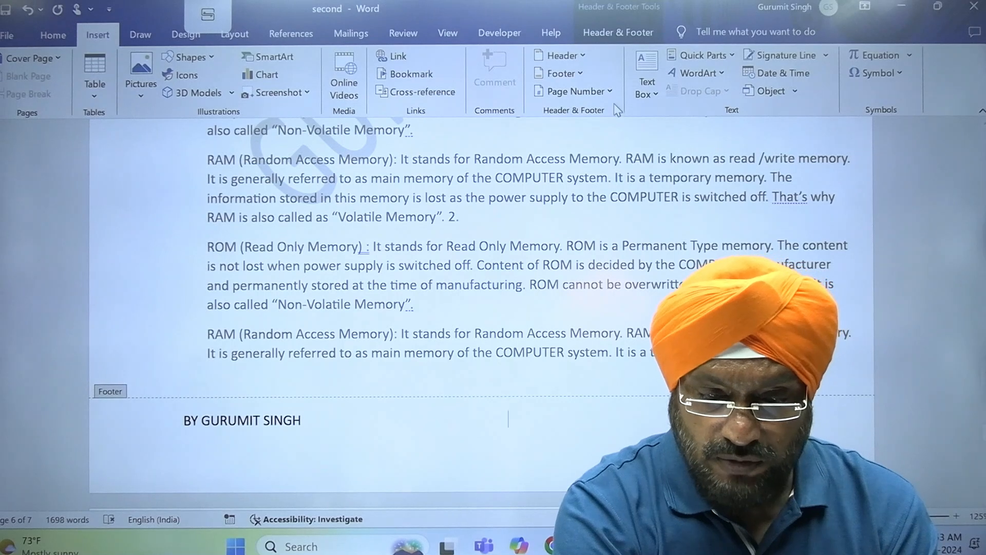
- Insert a plain page number at the current position after the footer byline
left_click(609, 92)
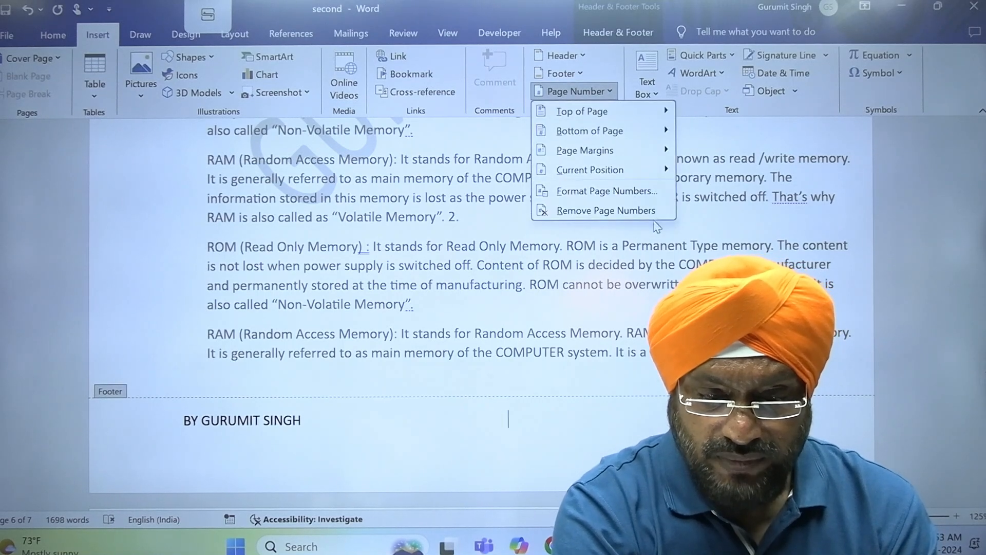
mouse_move(613, 177)
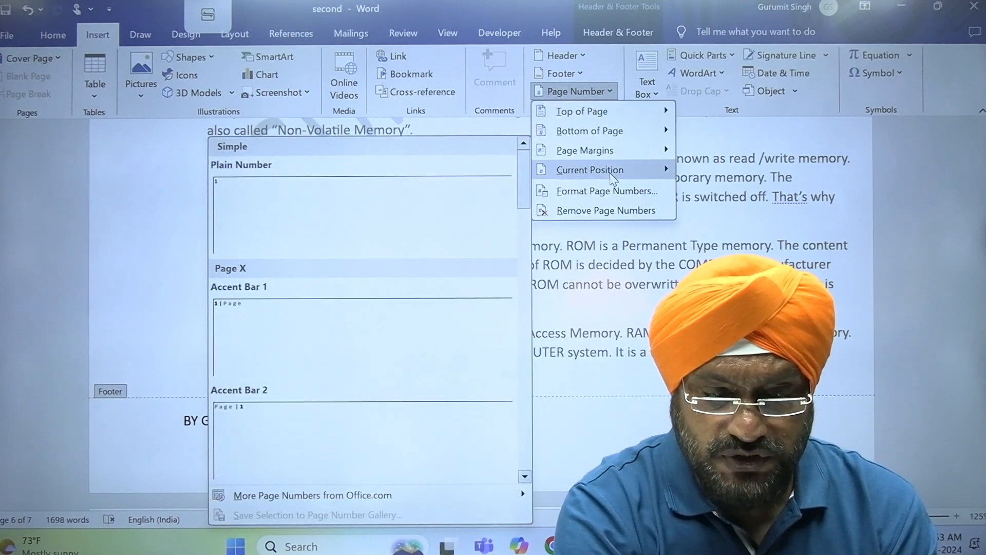
left_click(292, 243)
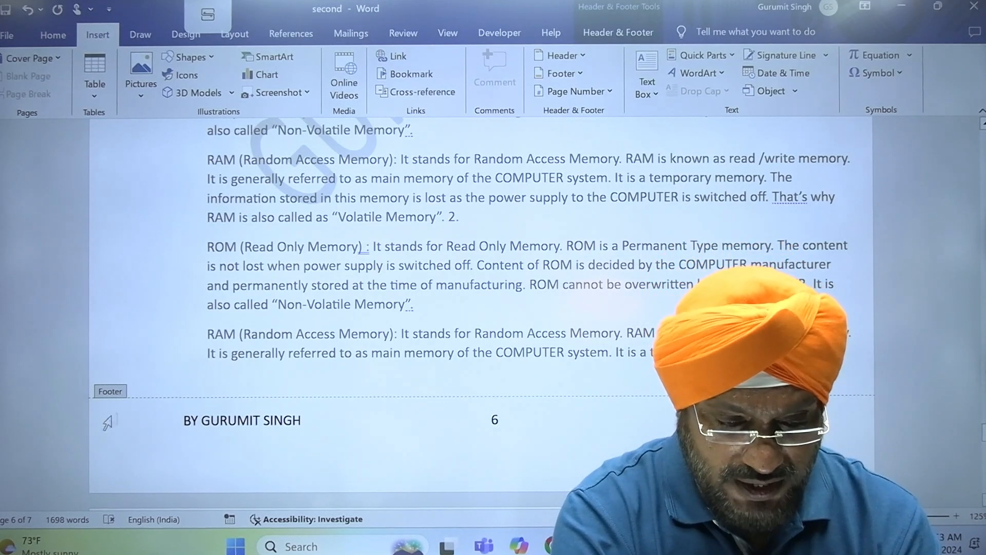
- Enlarge the footer byline and page number to 20 pt and make them bold
left_click(97, 425)
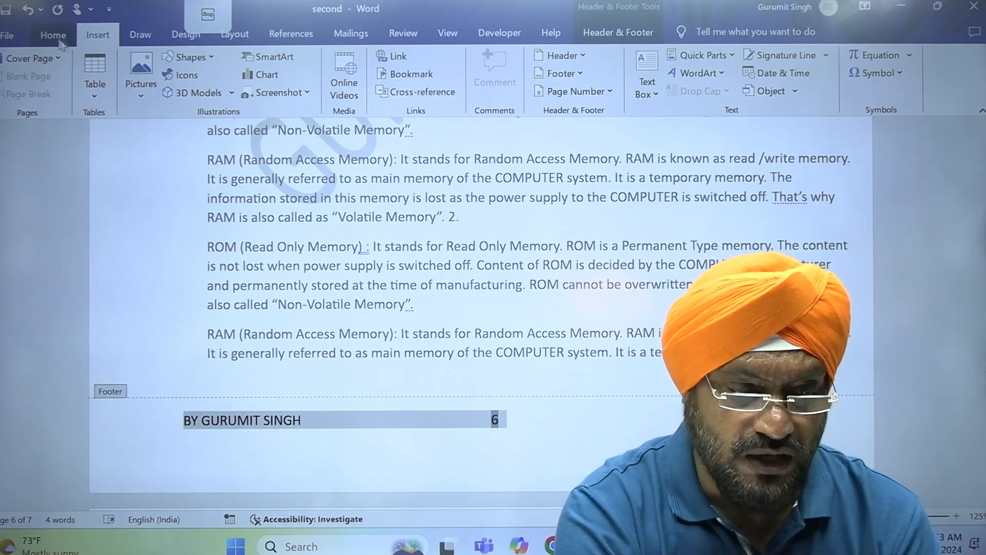
left_click(59, 40)
left_click(244, 63)
left_click(244, 64)
left_click(243, 64)
left_click(244, 64)
left_click(244, 63)
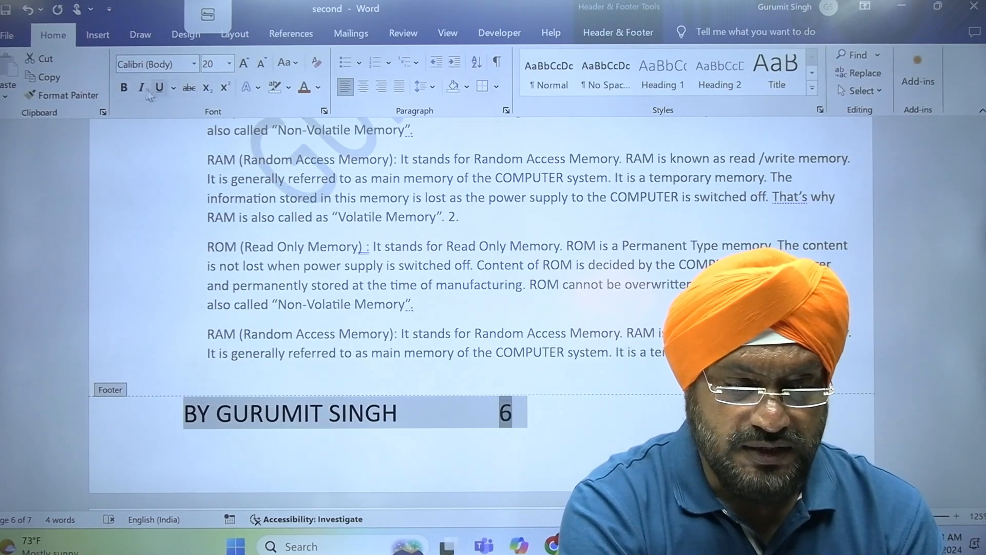
left_click(126, 91)
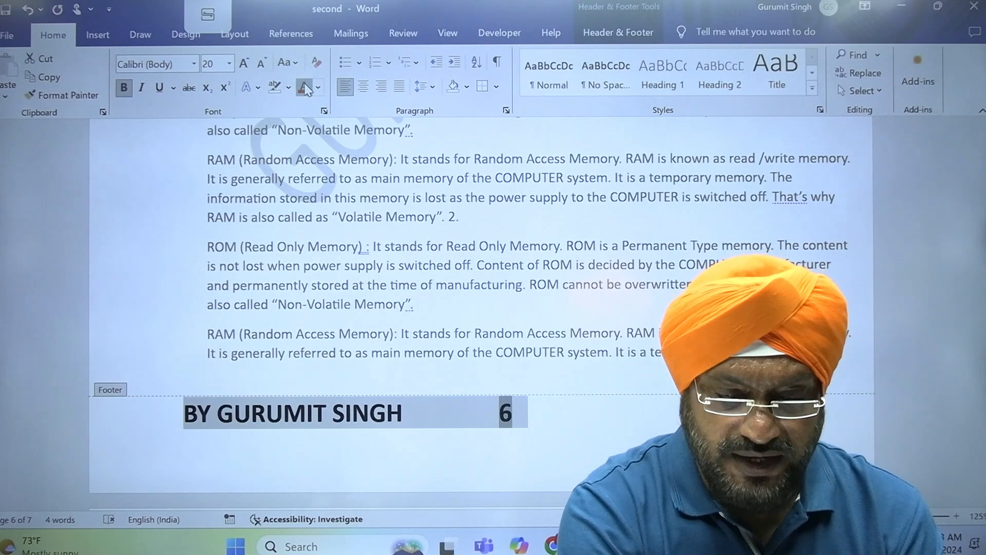
left_click(184, 438)
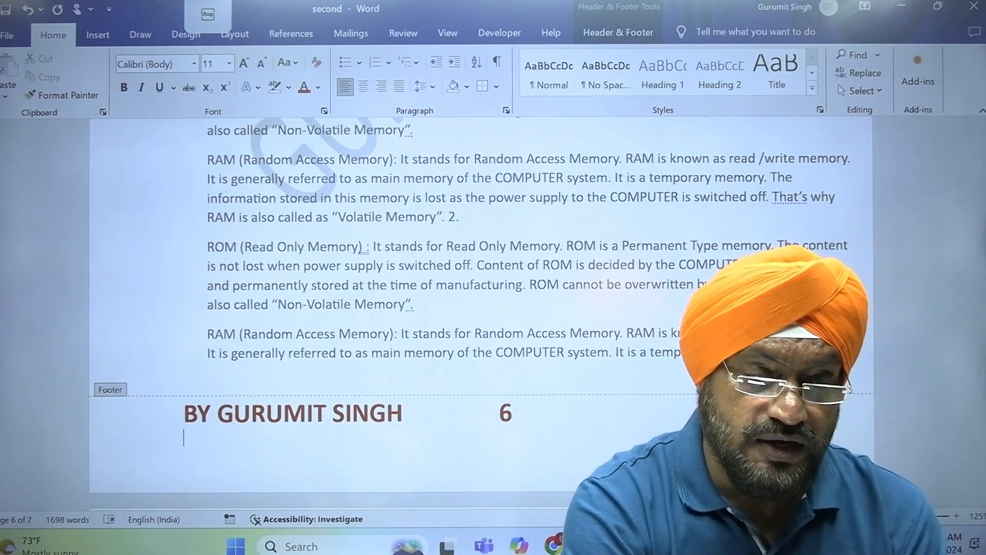
left_click(6, 37)
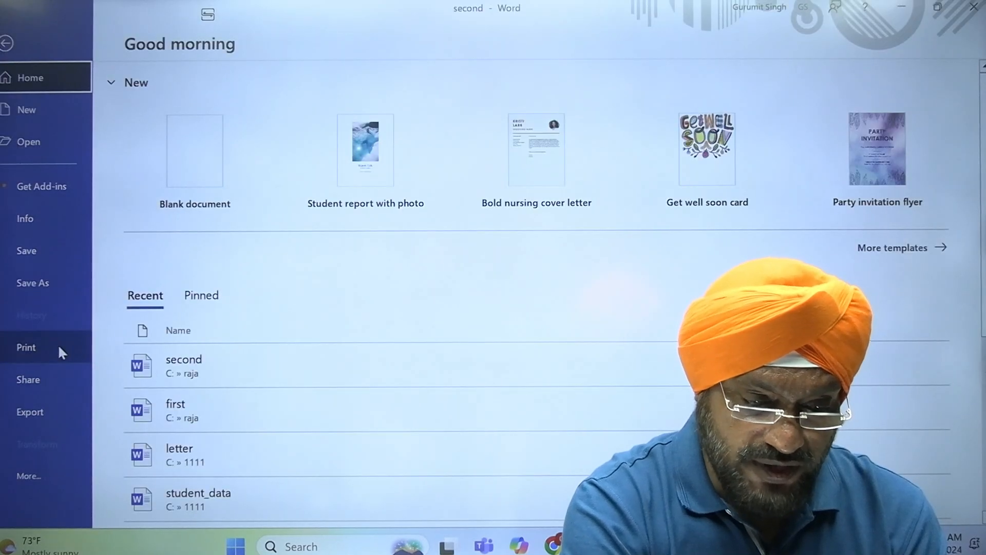
- Page through the Print preview from page 1 to 7 and back, then exit with Esc
left_click(60, 351)
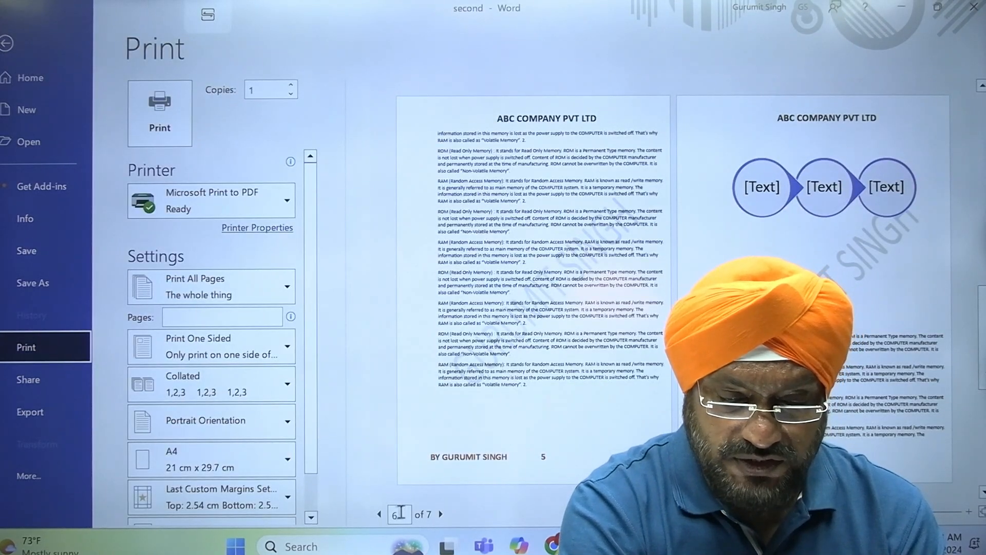
left_click(377, 518)
left_click(377, 518)
left_click(377, 518)
left_click(377, 518)
left_click(377, 518)
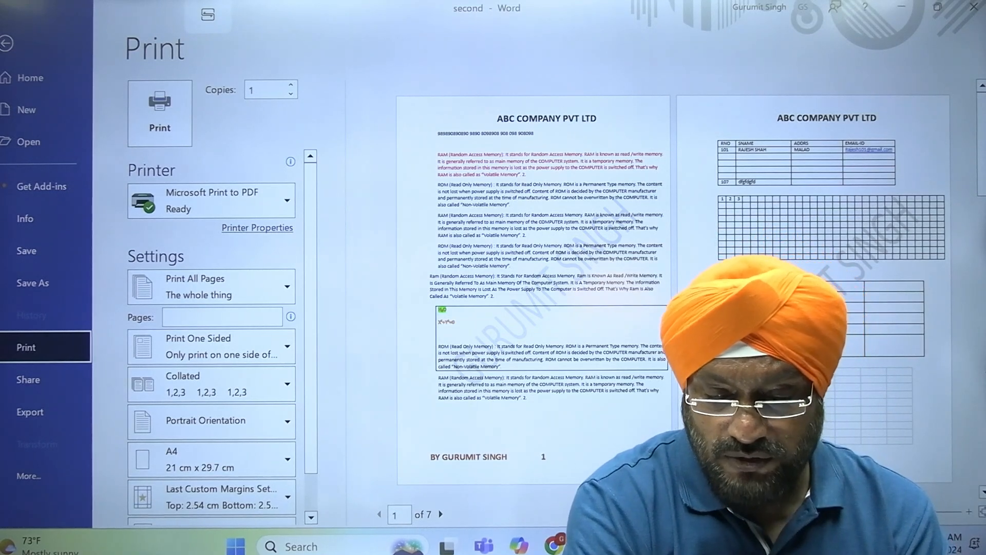
left_click(441, 514)
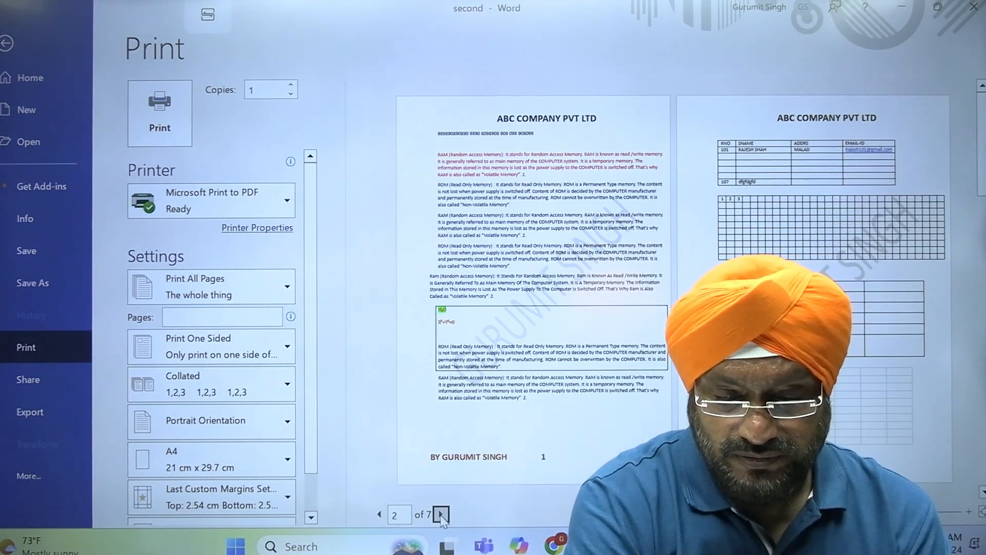
left_click(441, 515)
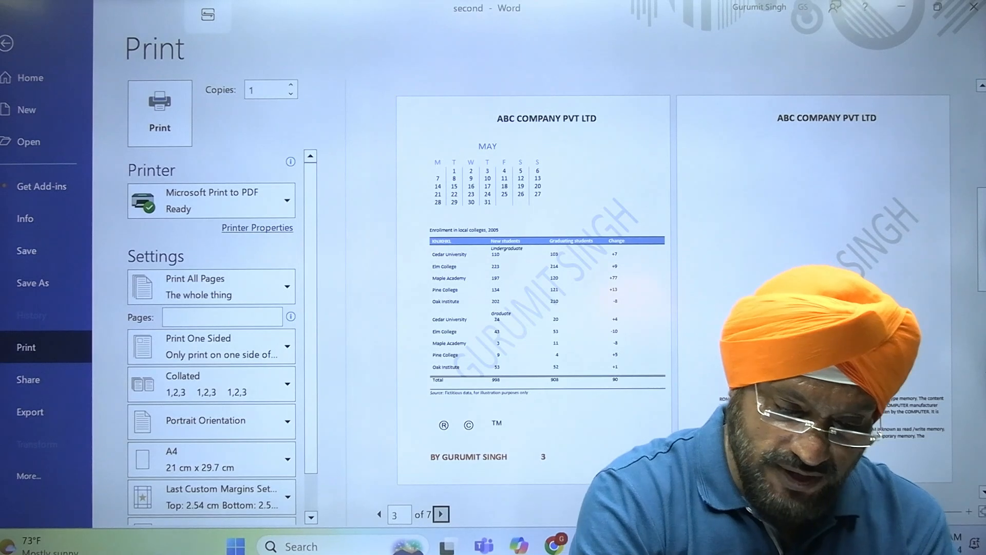
left_click(441, 515)
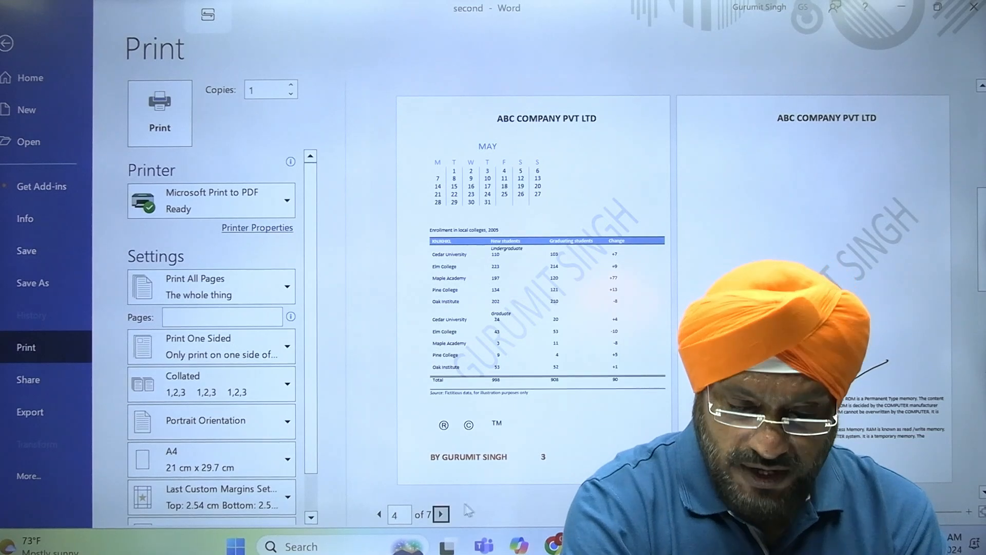
left_click(440, 513)
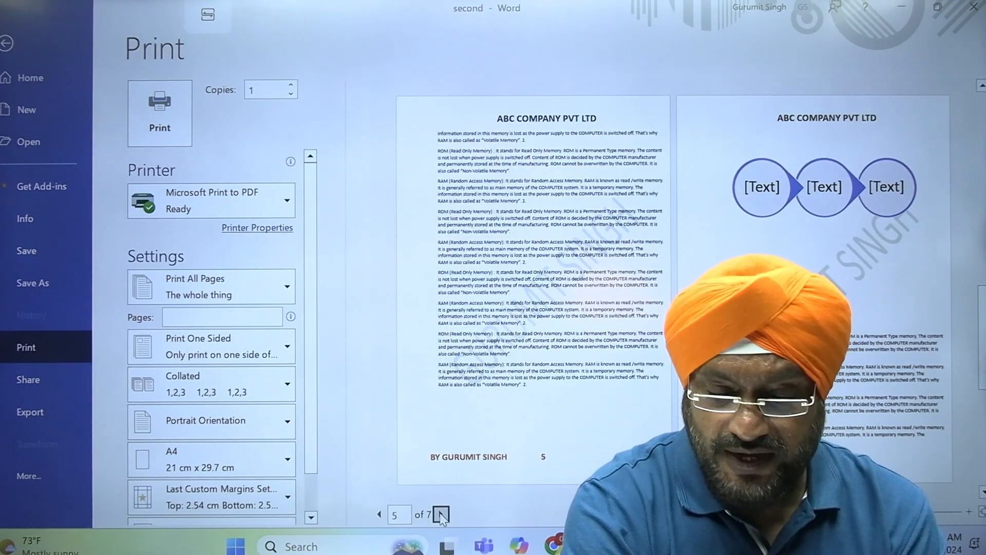
left_click(441, 514)
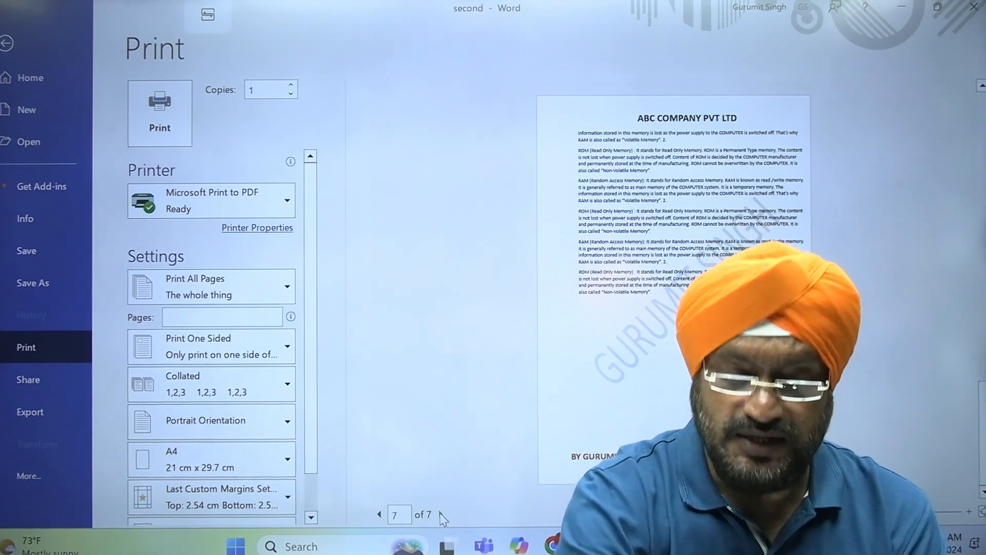
left_click(379, 514)
left_click(379, 514)
left_click(379, 515)
left_click(379, 515)
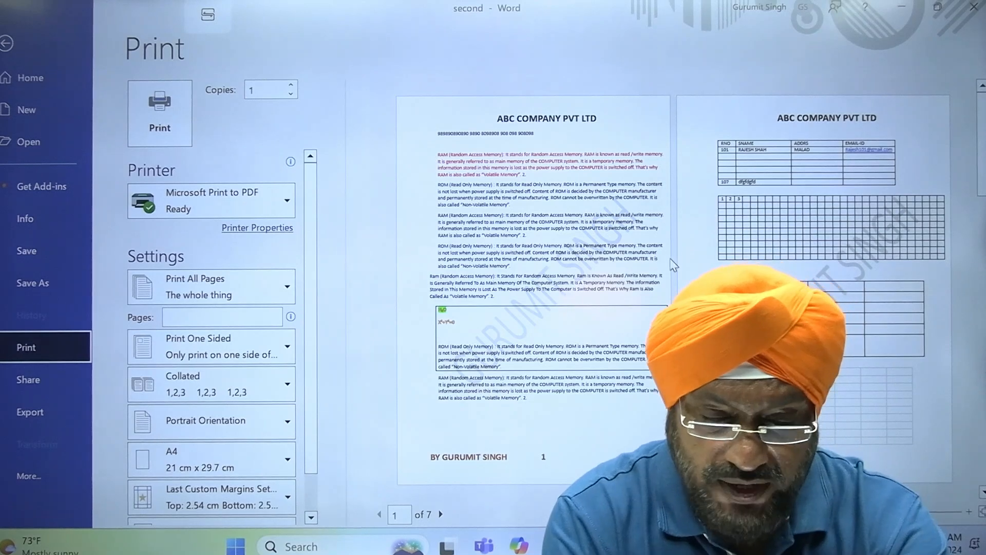
key("Escape")
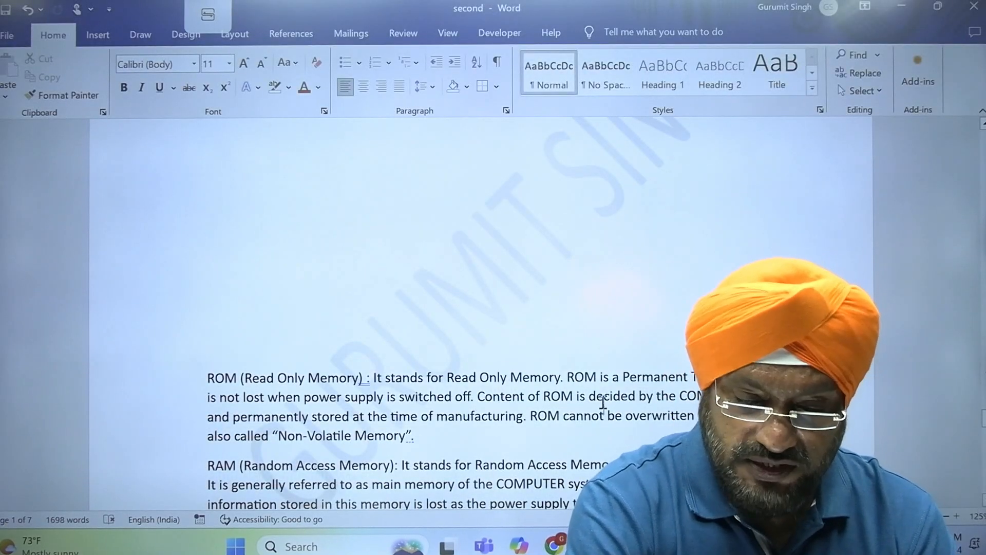
- Copy the last RAM and ROM paragraphs and paste them at the document's end
key("Page_Down")
key("Page_Down")
key("Page_Down")
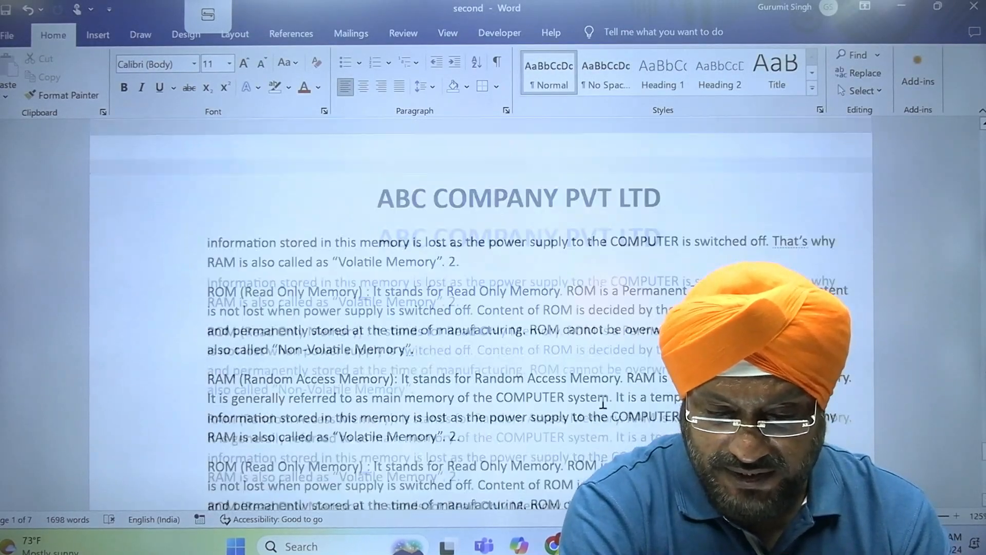
left_click_drag(162, 315, 164, 463)
key("ctrl+c")
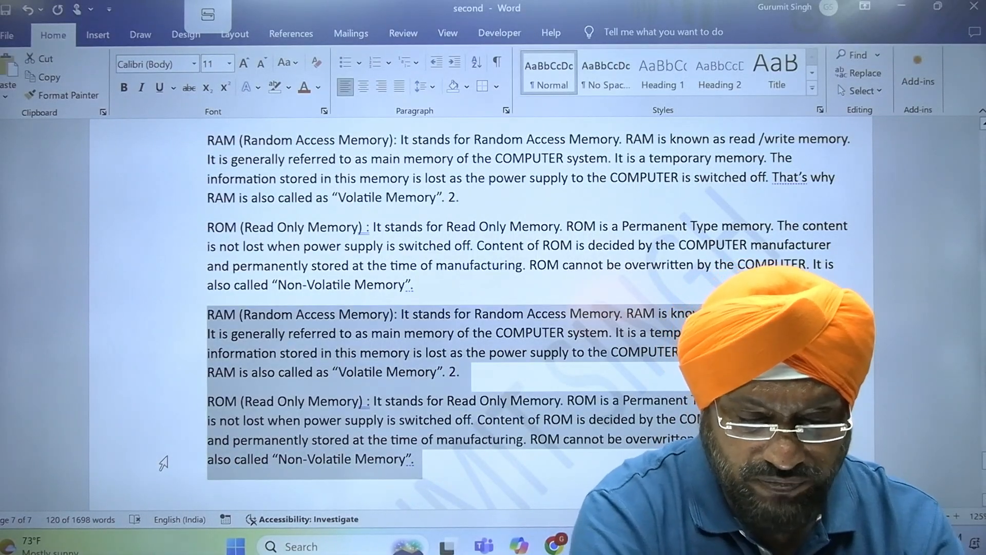
key("Down")
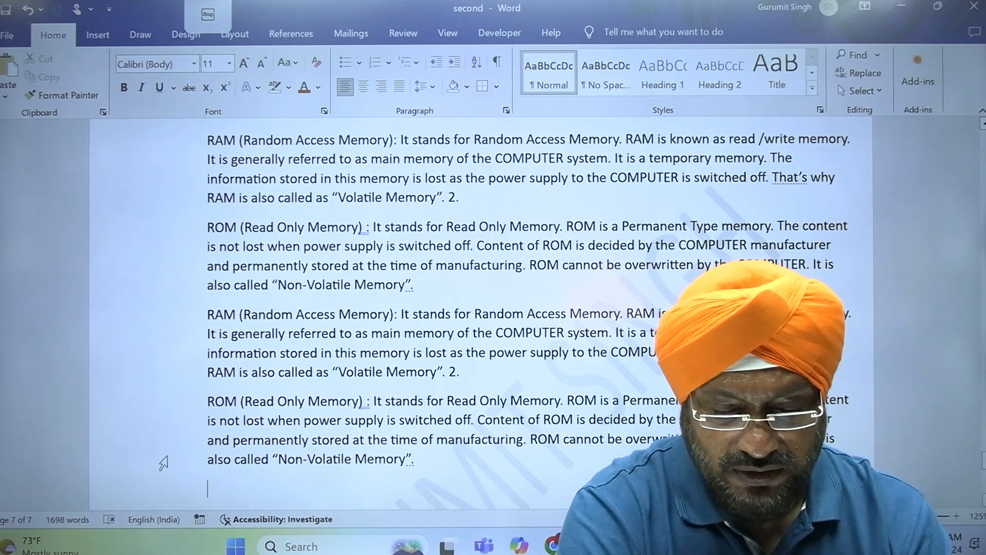
key("ctrl+v")
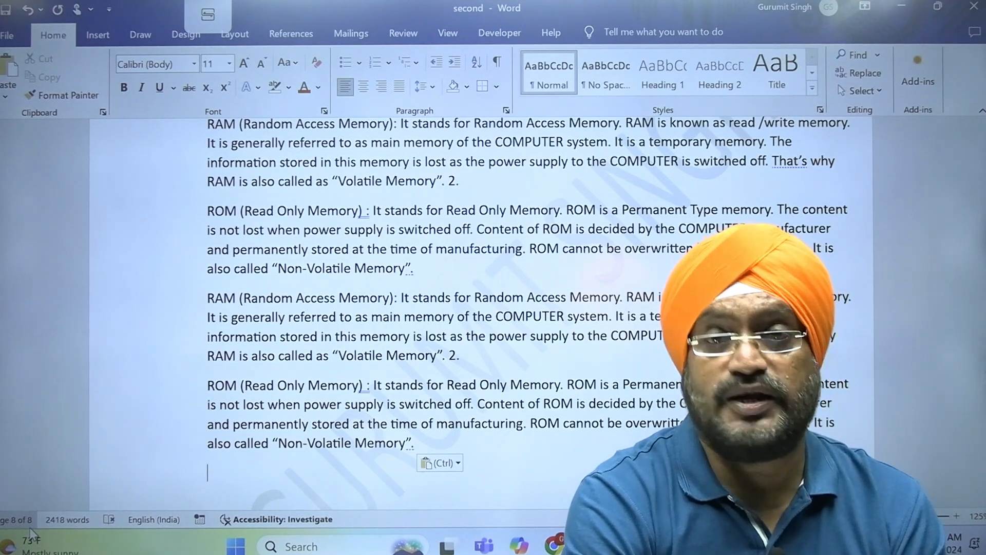
left_click(7, 36)
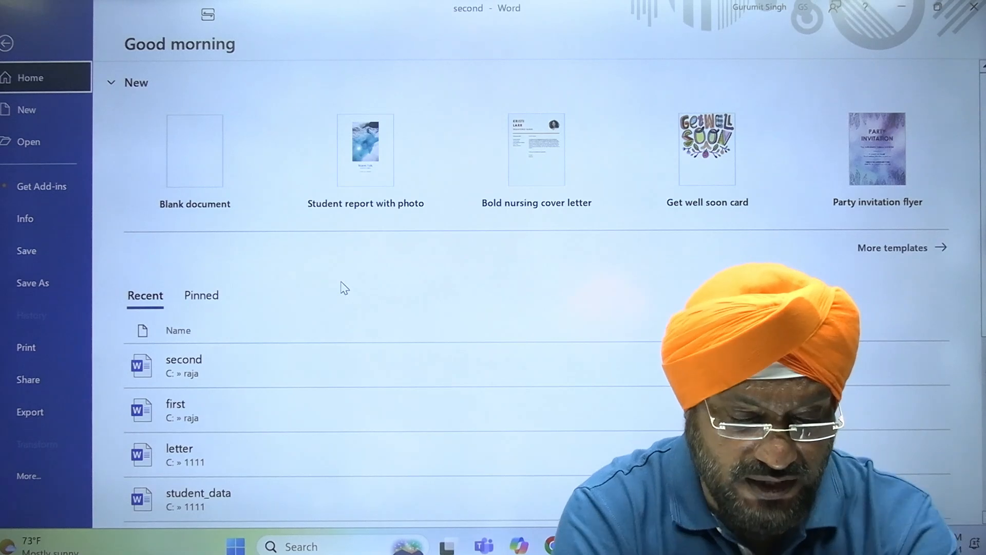
key("Escape")
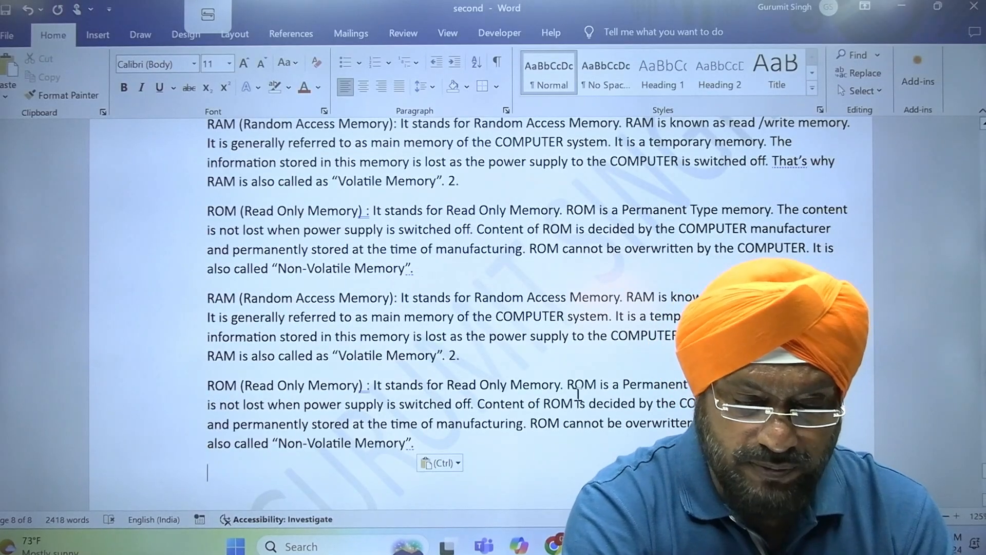
scroll(528, 312, "down", 7)
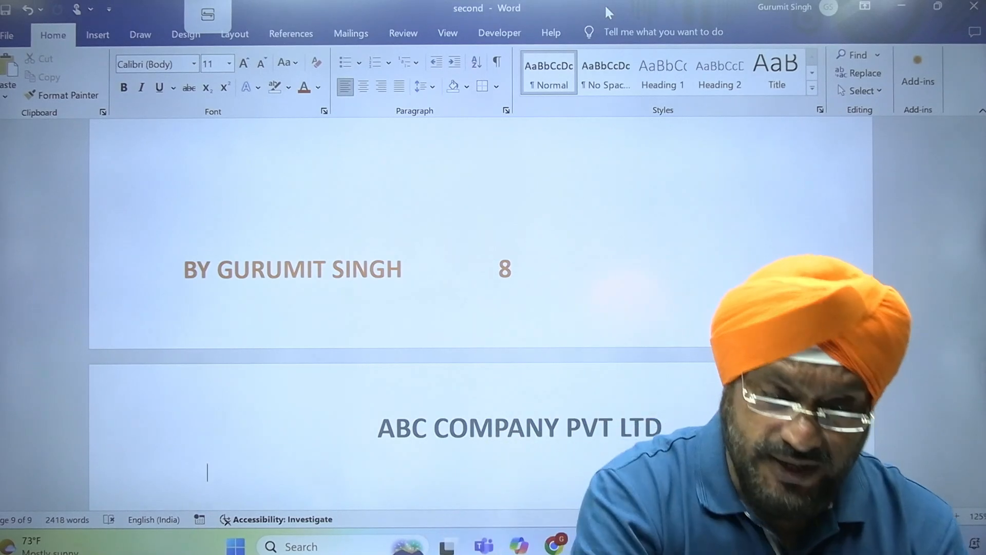
- Restore the window and close 'second.docx', discarding the unsaved changes
double_click(609, 12)
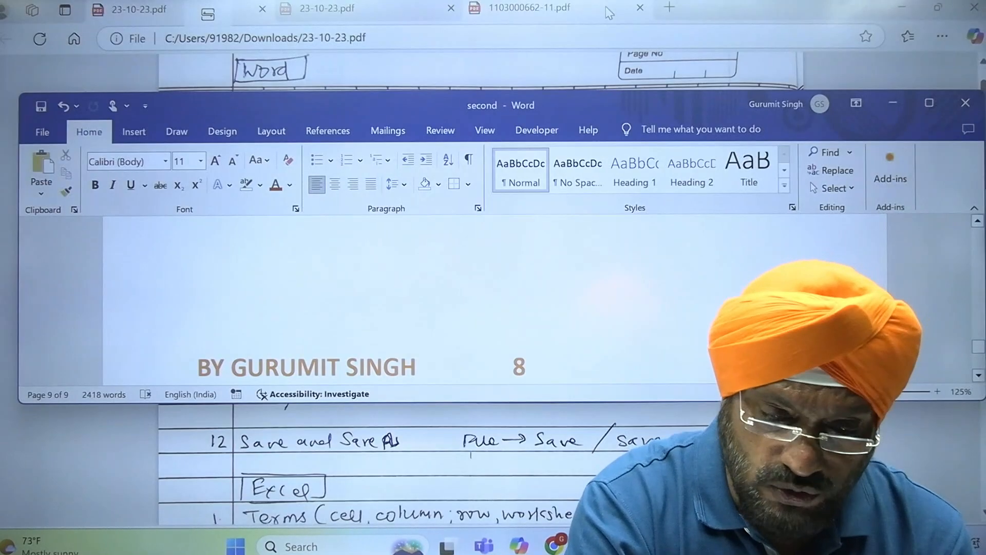
left_click(971, 107)
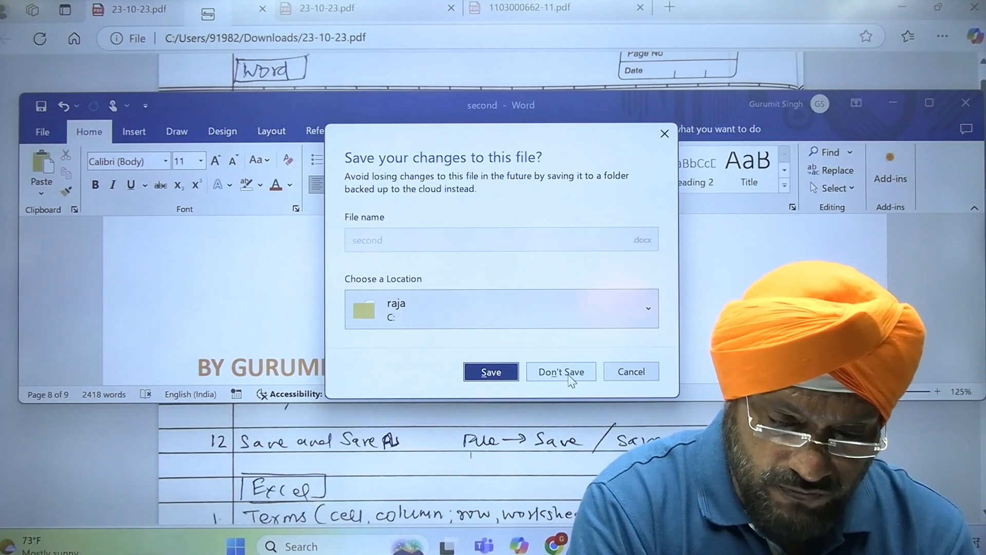
left_click(562, 372)
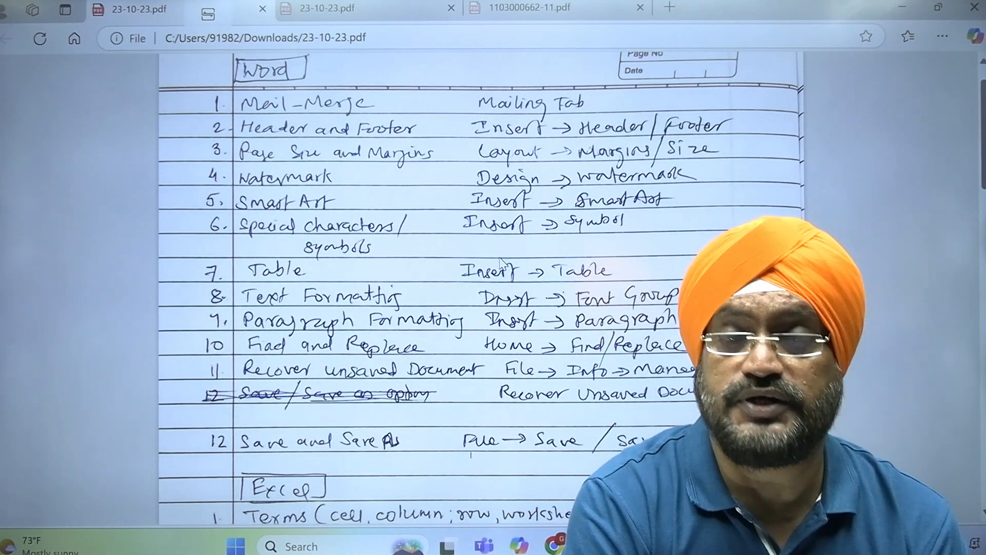
- Close the 'first' Word document and search Windows for 'WORD'
key("alt+Tab")
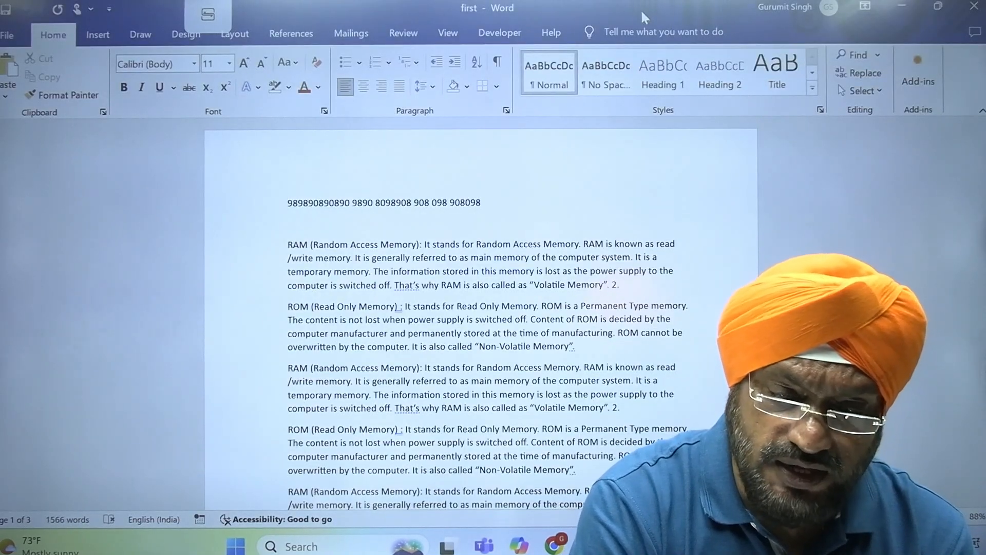
double_click(641, 9)
left_click(947, 85)
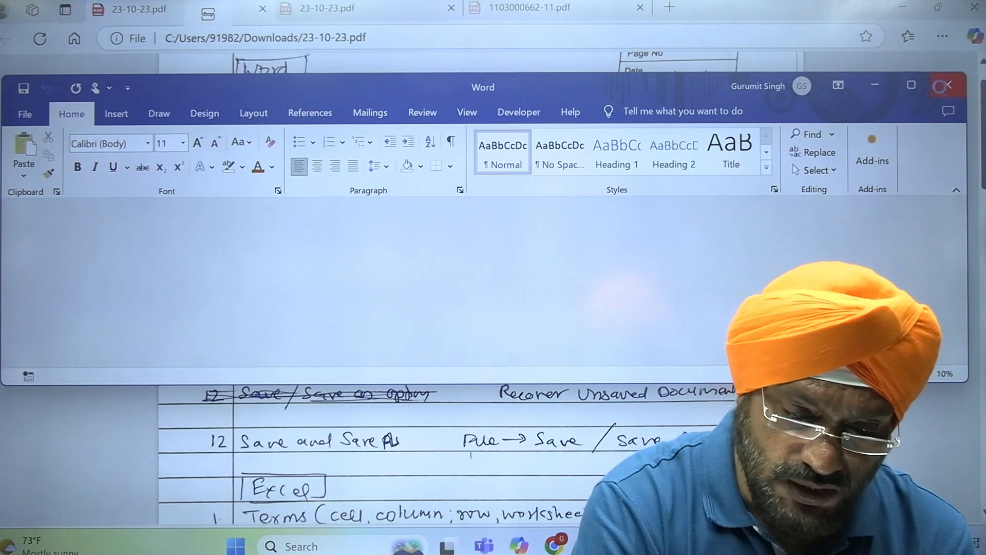
left_click(383, 545)
type("woRD")
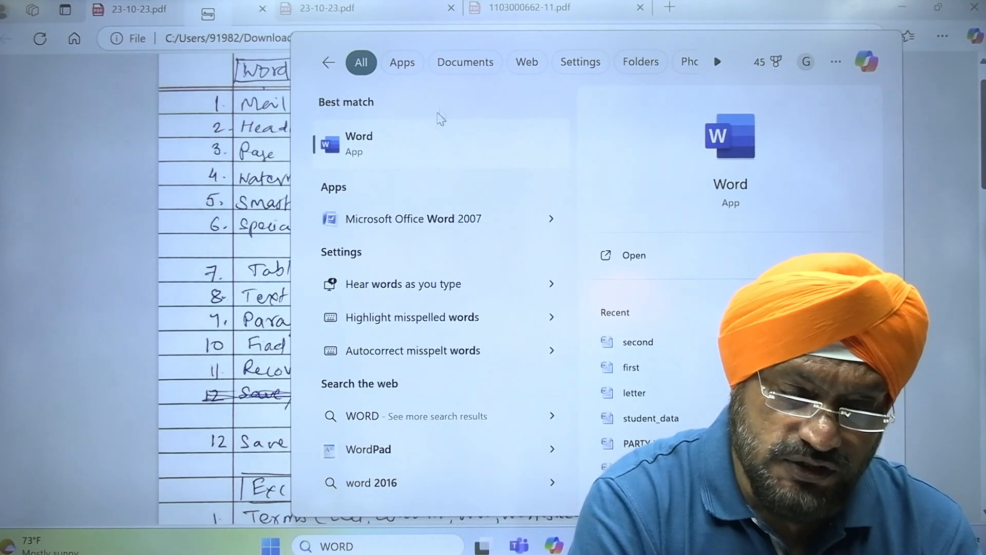
- Launch Word, create a maximized blank document, and show the Insert features
left_click(423, 146)
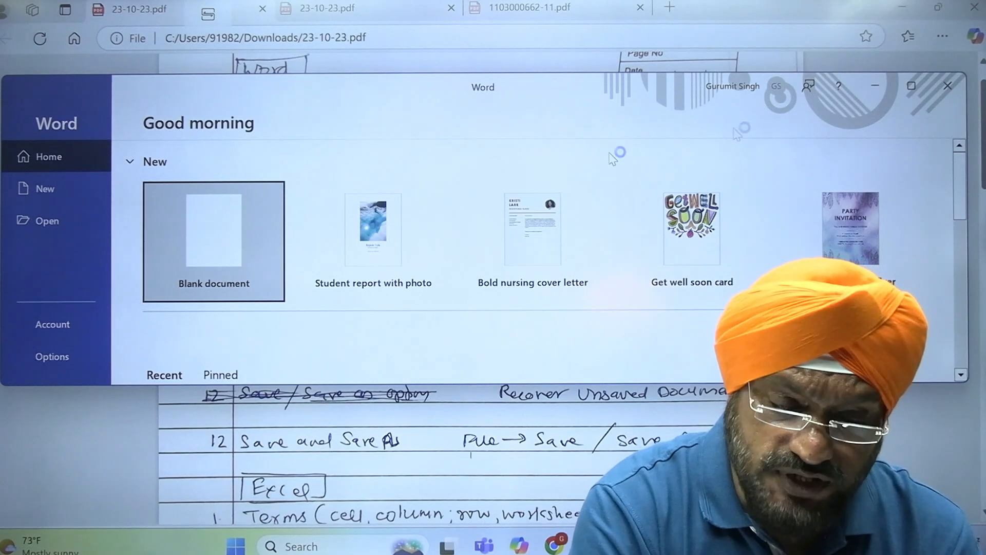
left_click(200, 264)
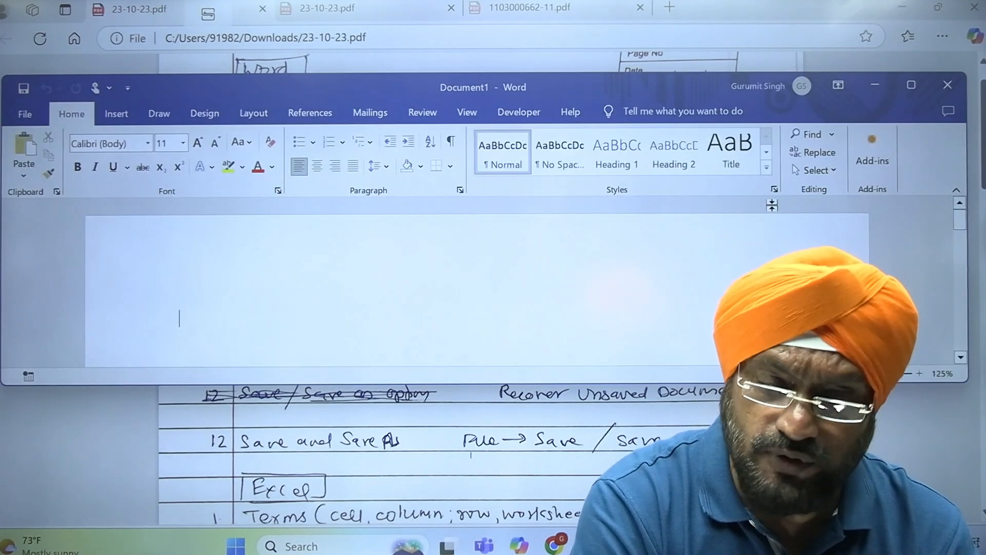
left_click(906, 87)
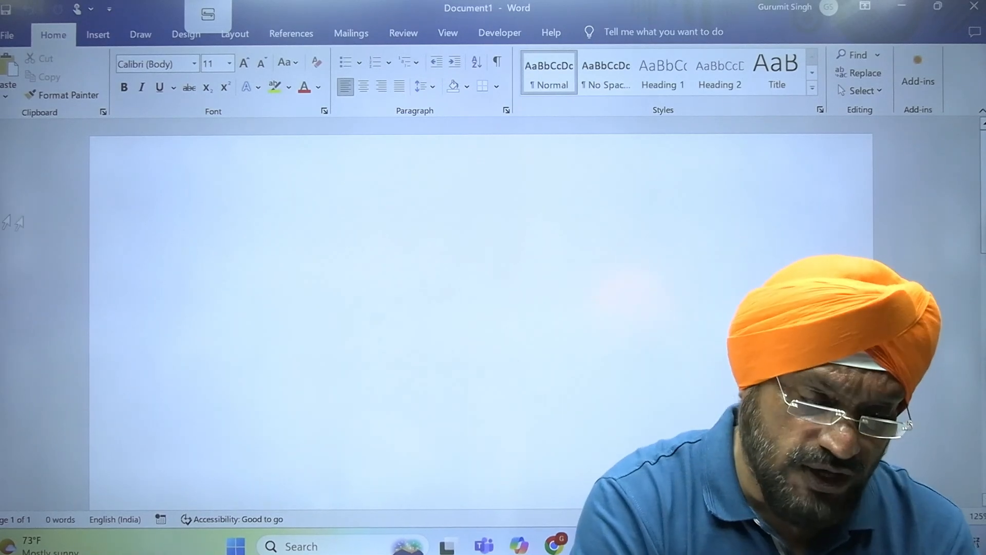
left_click(102, 36)
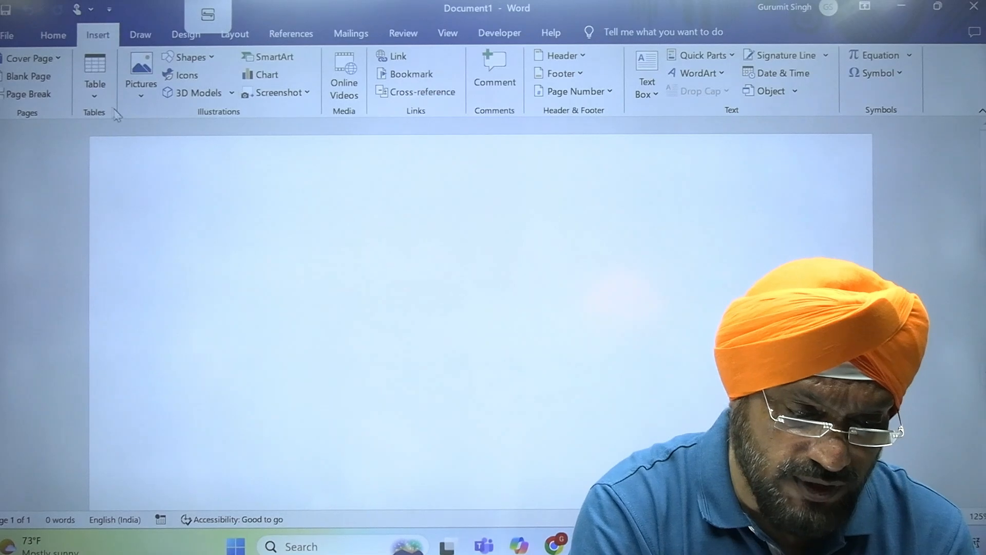
- Insert a 3×3 table and place the insertion point below it
left_click(95, 84)
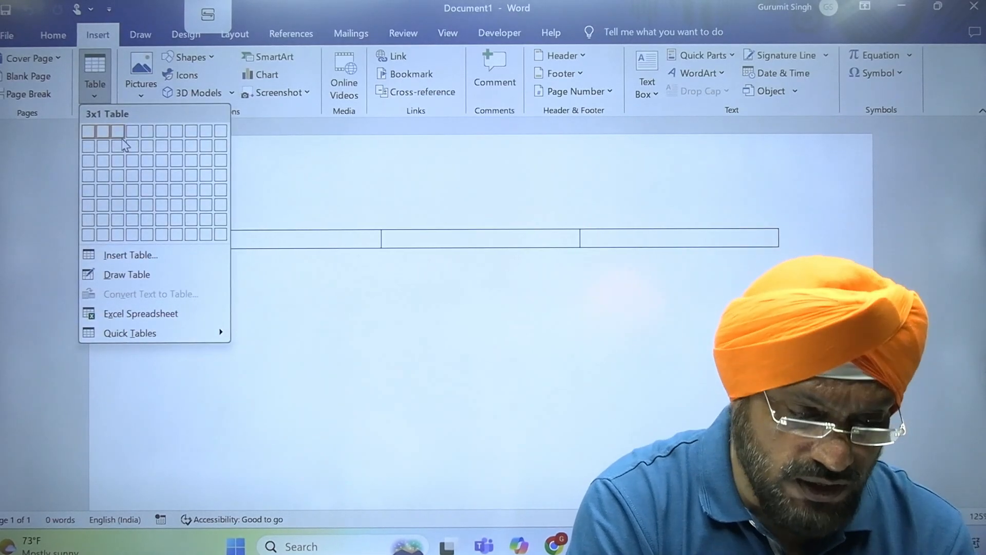
left_click(123, 161)
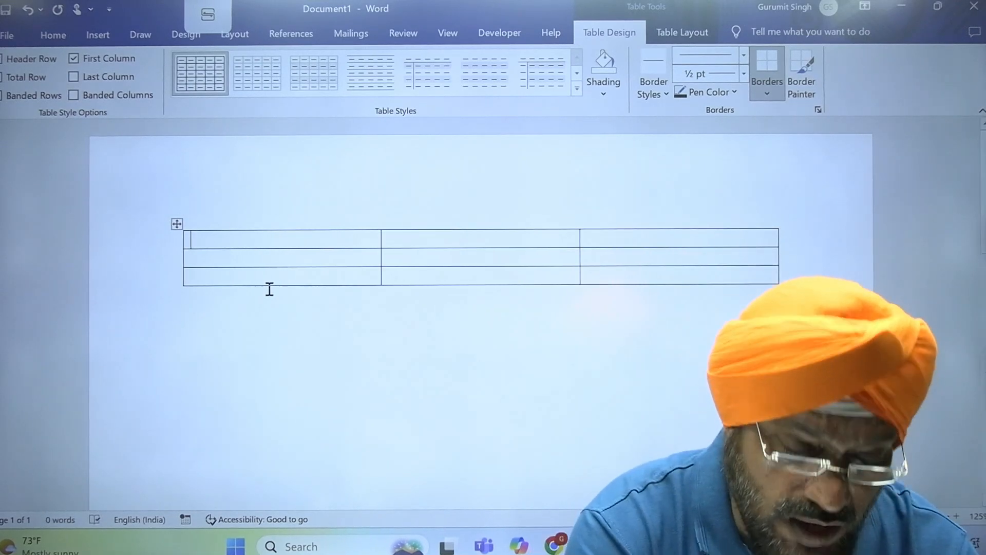
left_click(270, 289)
- Type the table headings EMPNO, NAME and EMAIL-ID in the first row
type("EMP")
key("BackSpace")
key("BackSpace")
key("BackSpace")
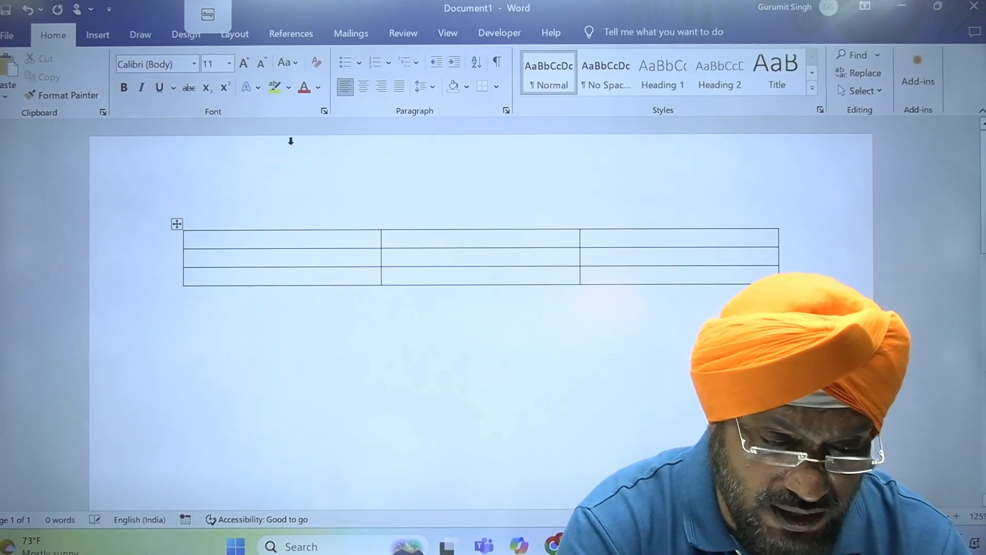
left_click(247, 244)
type("EMPNO")
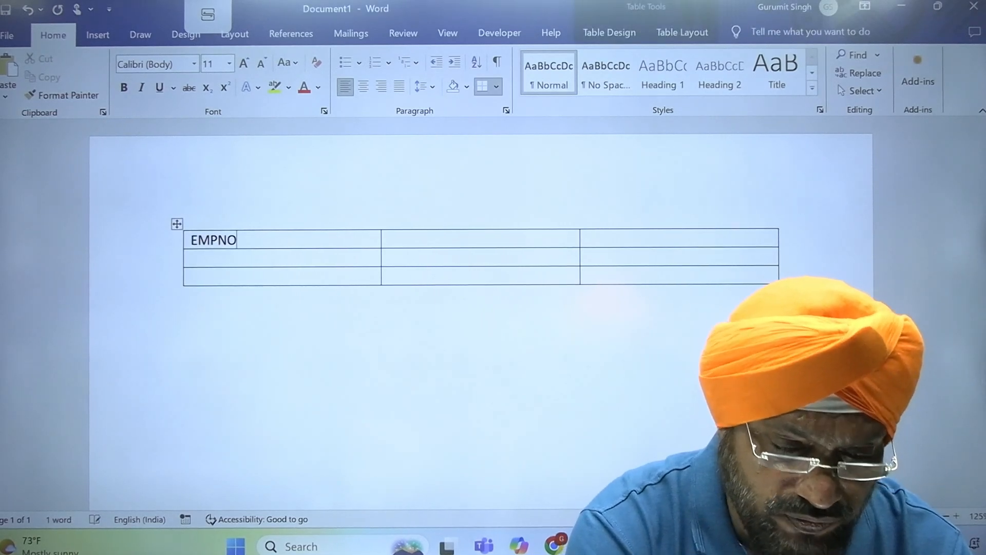
key("Tab")
type("NAME")
type("A")
key("BackSpace")
type("EMAIL")
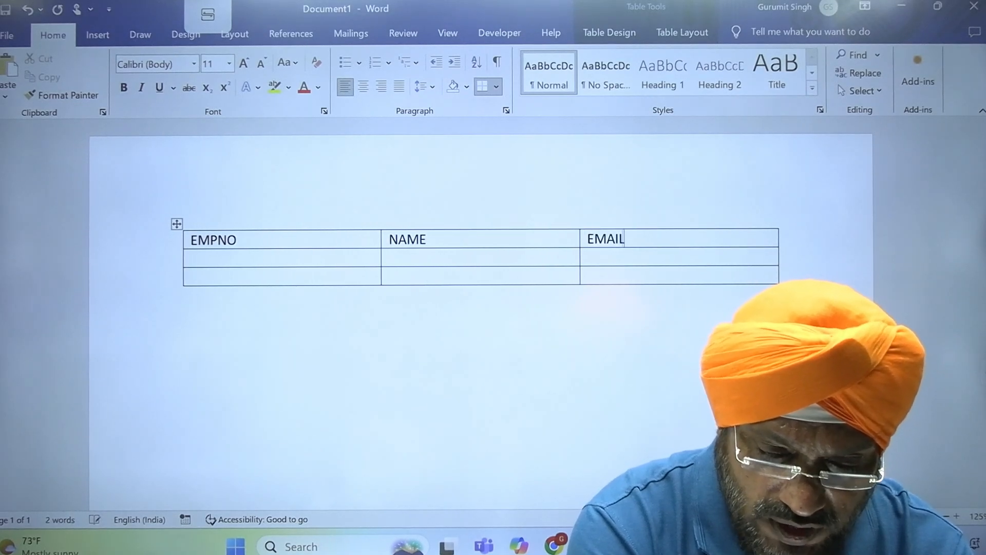
type("-ID")
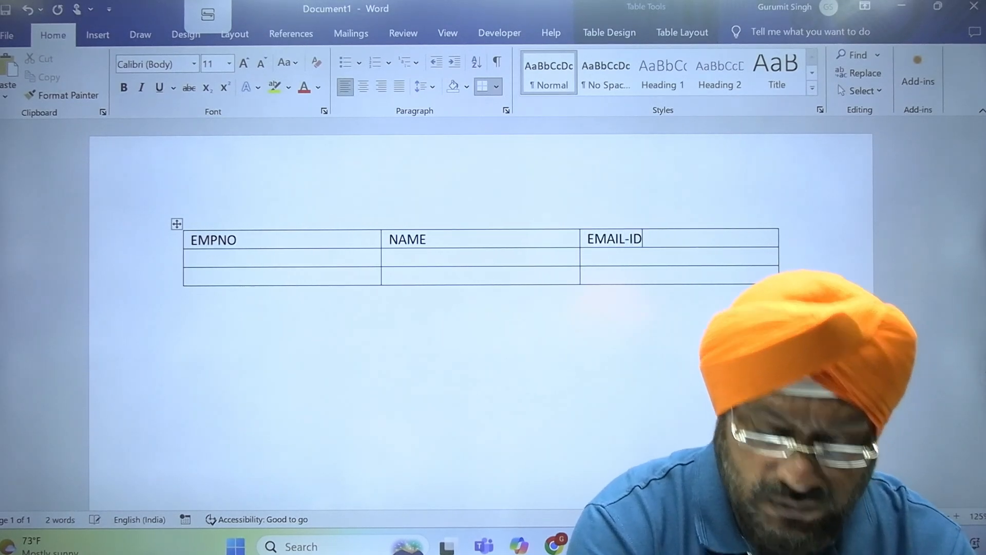
- Fill the first two employee rows with employee ID, name and e-mail address
left_click(199, 257)
type("E10001")
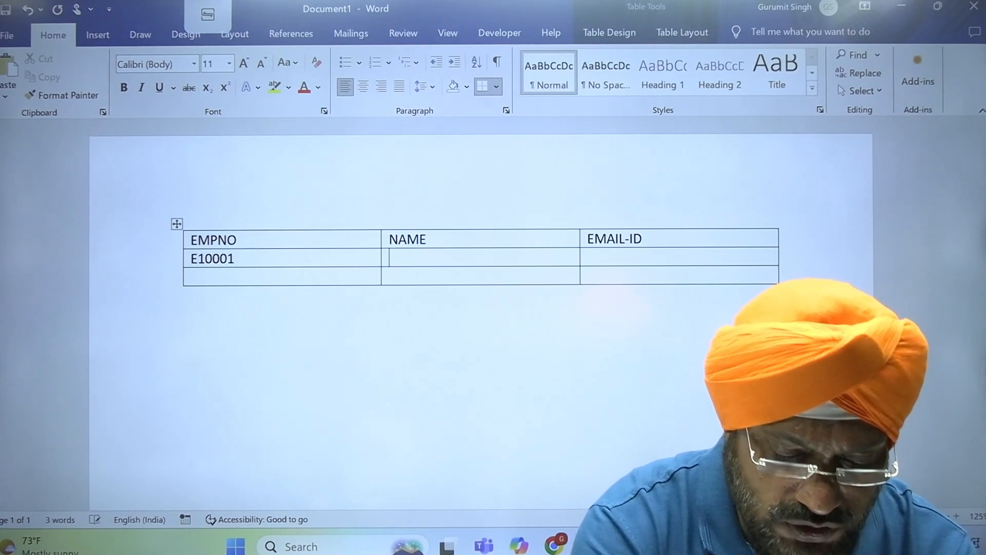
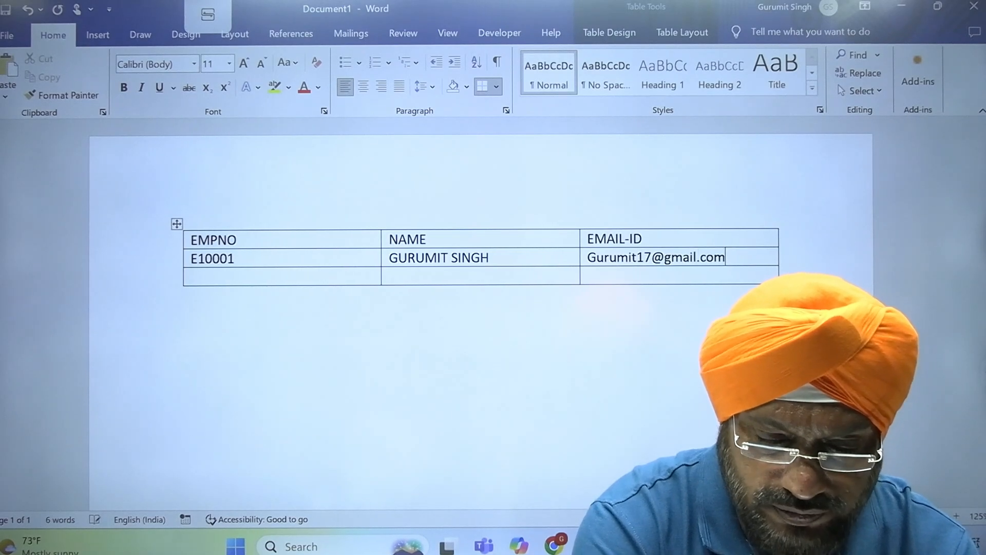
key("Tab")
type("E1")
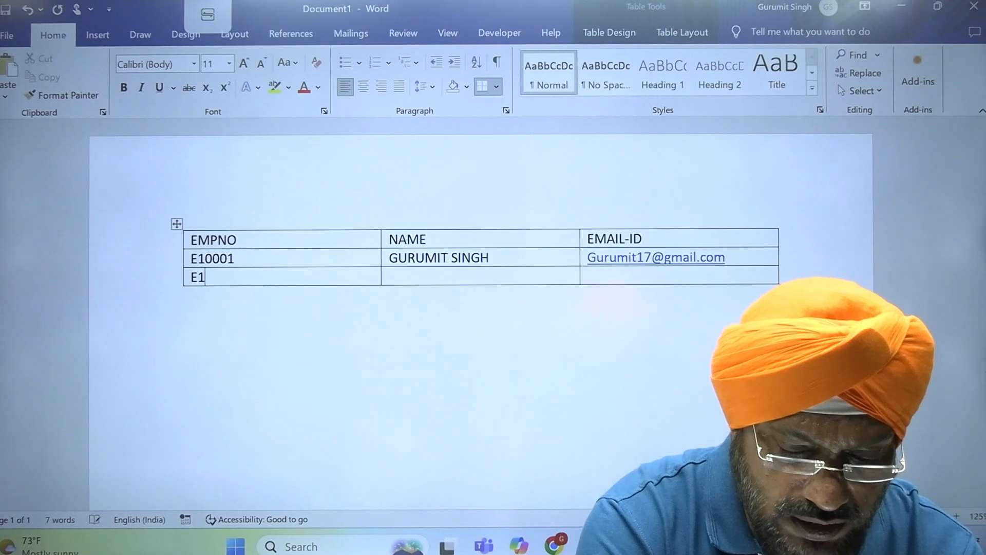
type("0002")
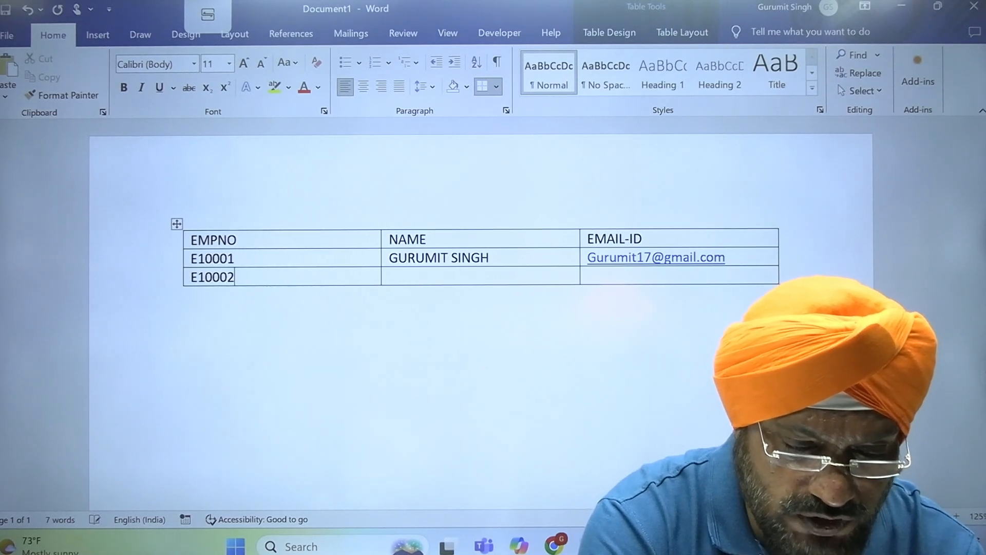
key("Tab")
type("NA")
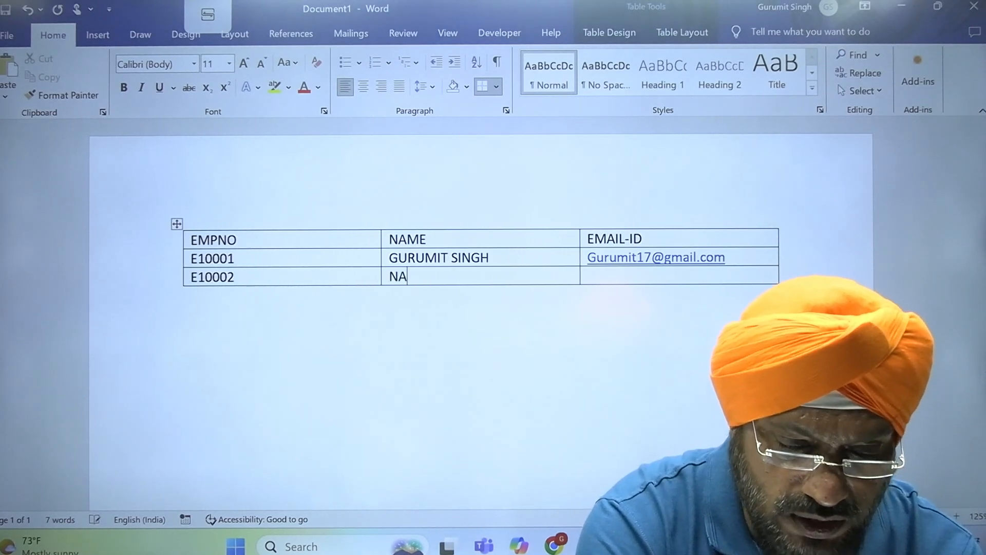
type("RENDRA MODI")
key("Tab")
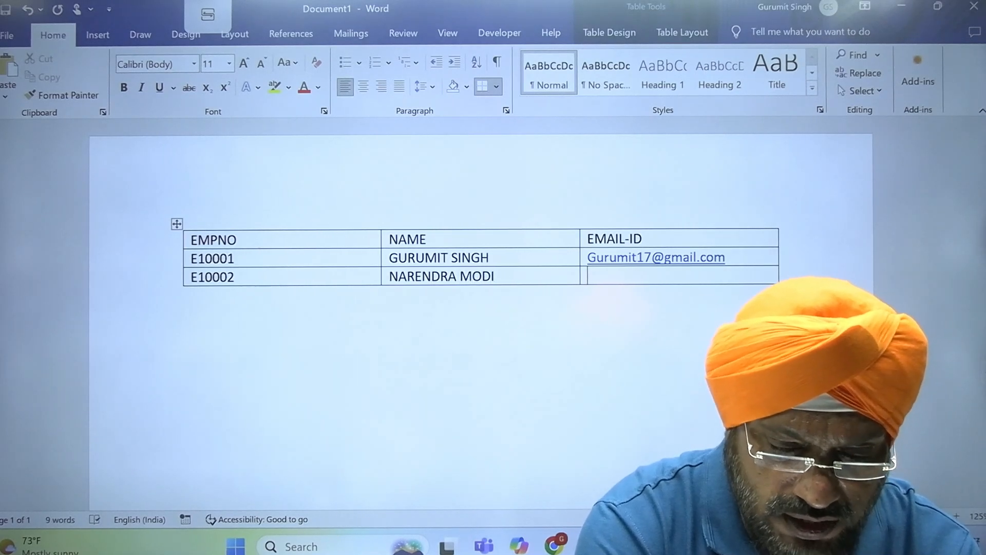
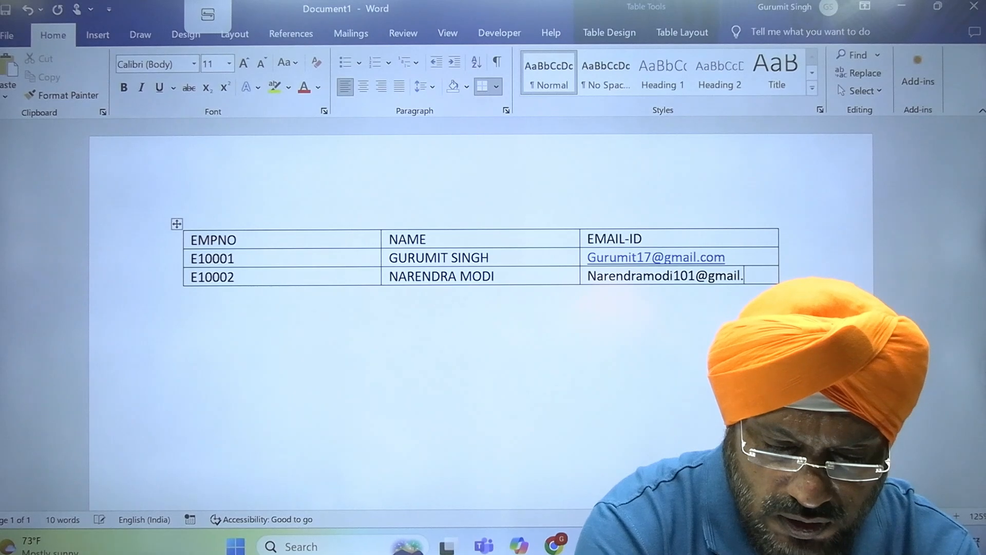
- Add a third row for E10003 with the employee's name and e-mail address
key("Tab")
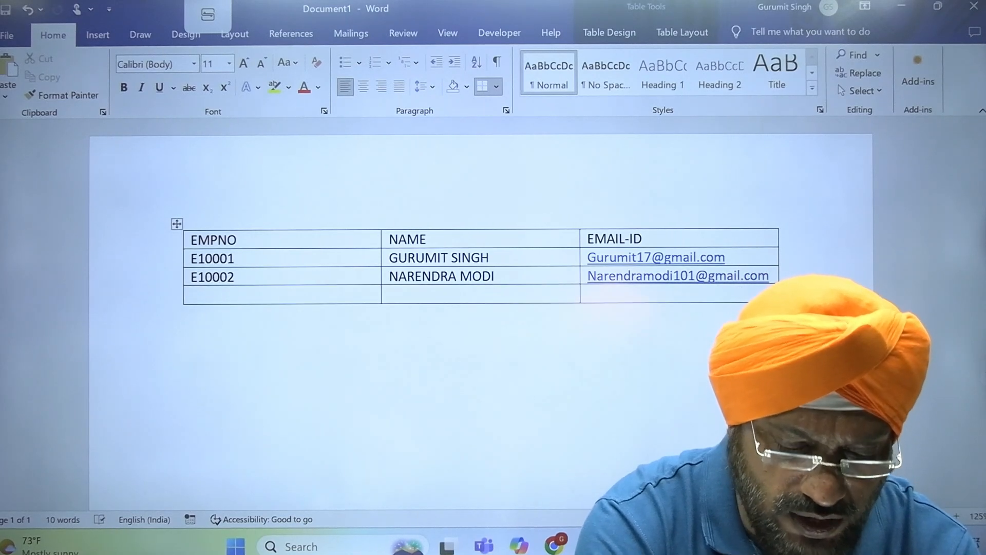
type("E100")
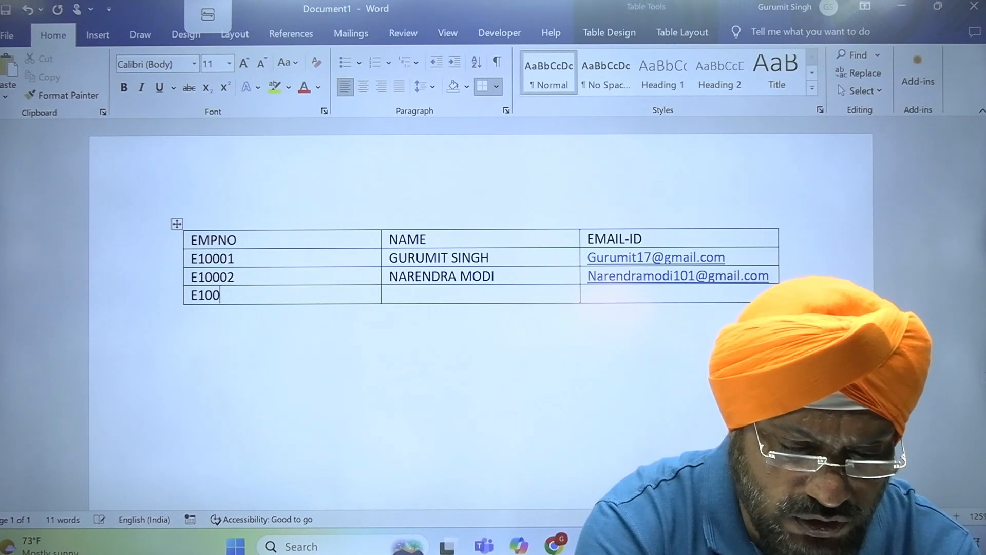
type("03")
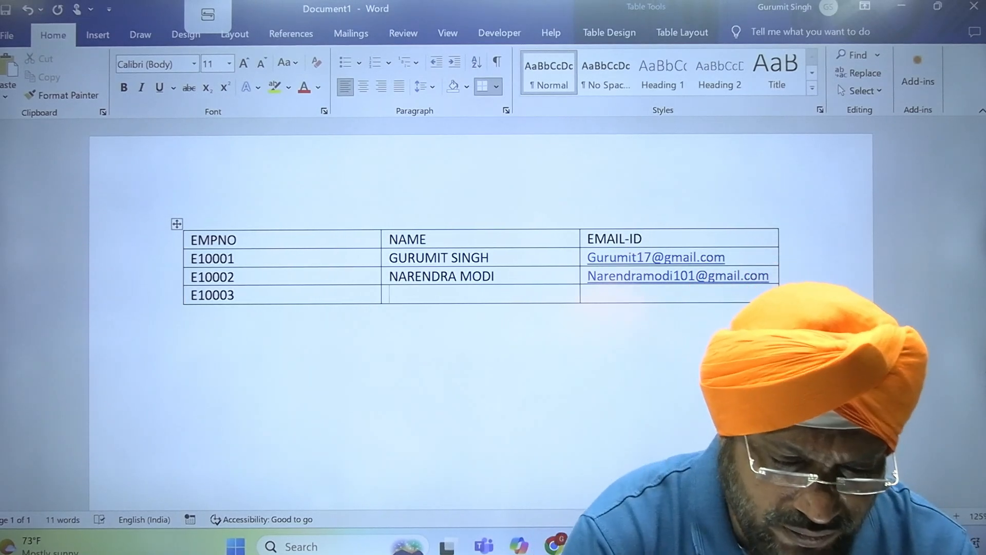
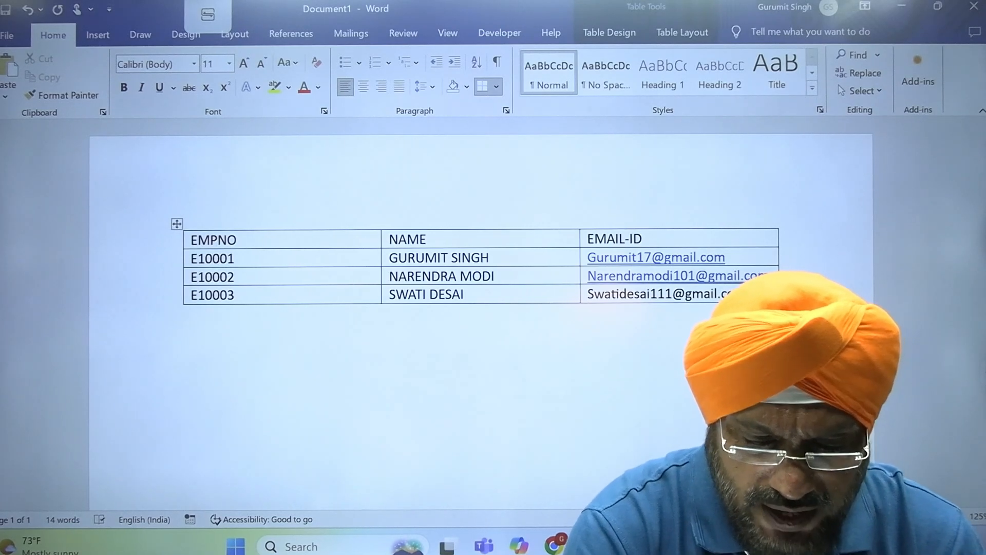
left_click(261, 350)
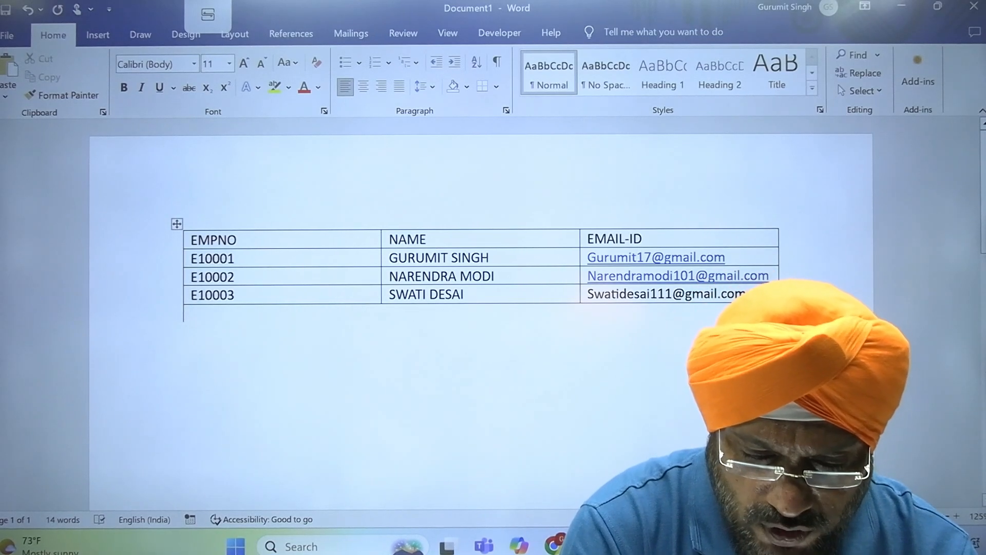
left_click(756, 298)
- Delete the empty extra row created below the E10003 row
key("Tab")
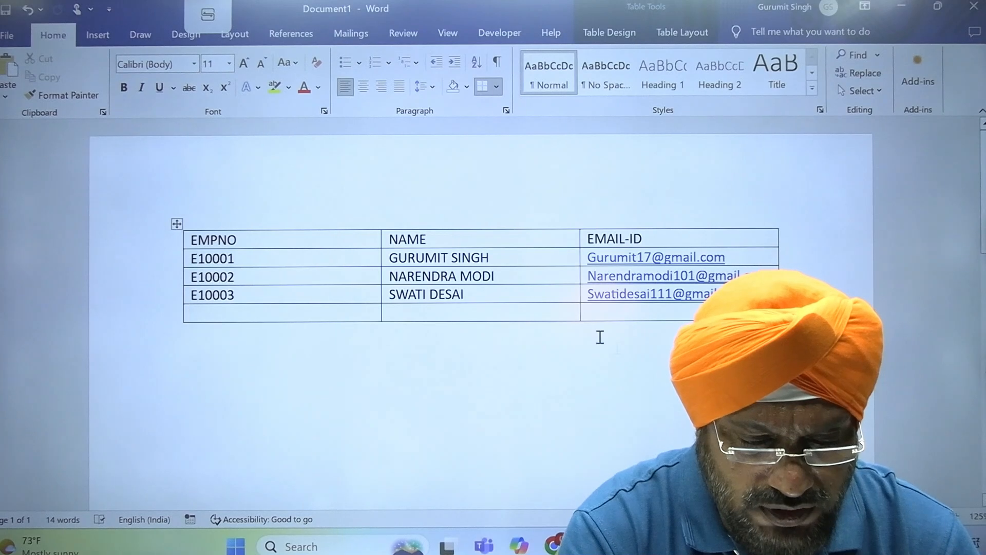
left_click(164, 323)
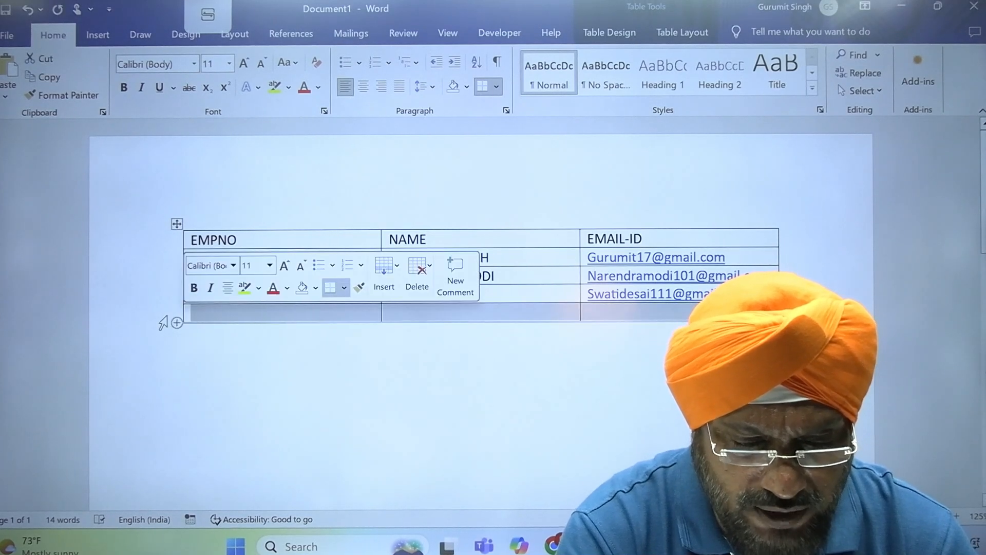
left_click(417, 270)
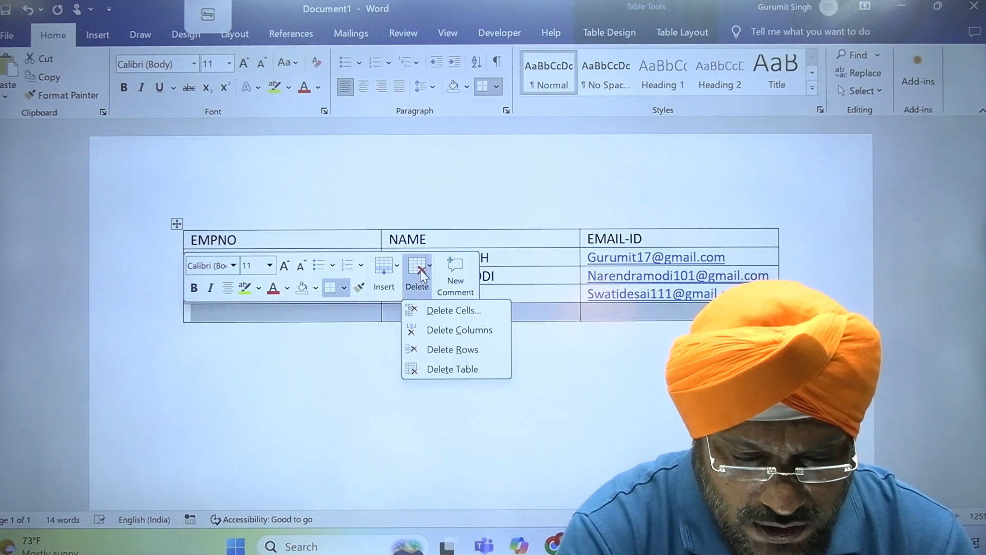
left_click(475, 356)
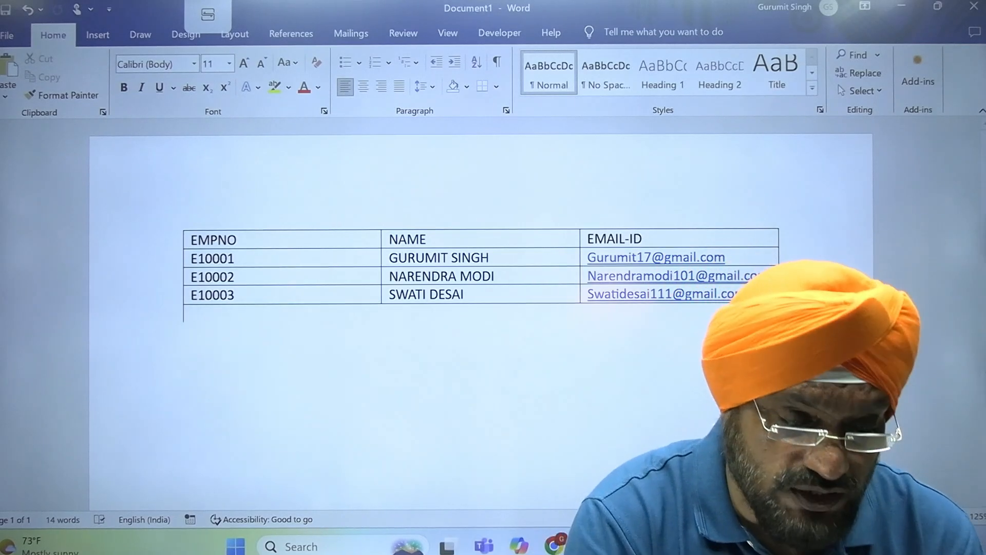
- Open the Save As dialog and browse to the Windows (C:) drive
left_click(7, 37)
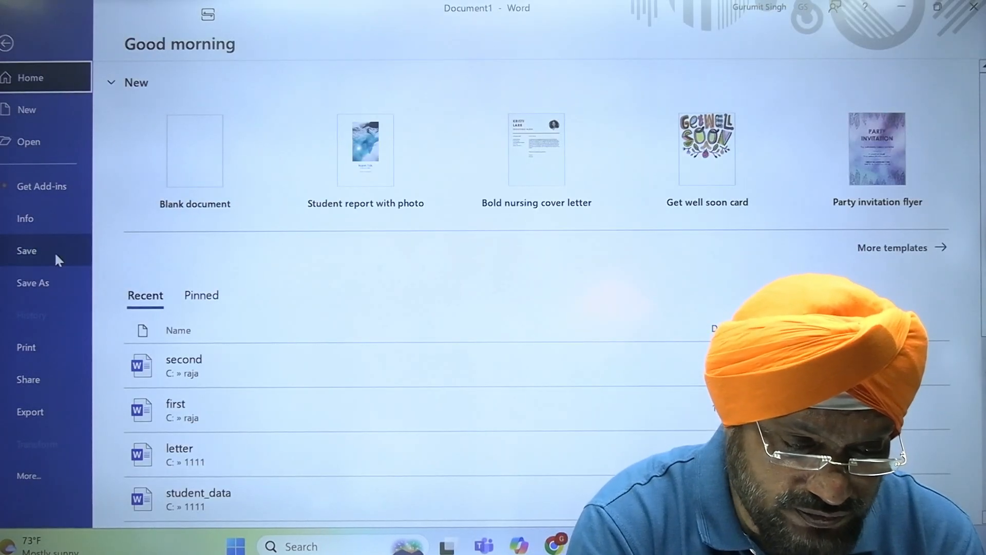
left_click(55, 252)
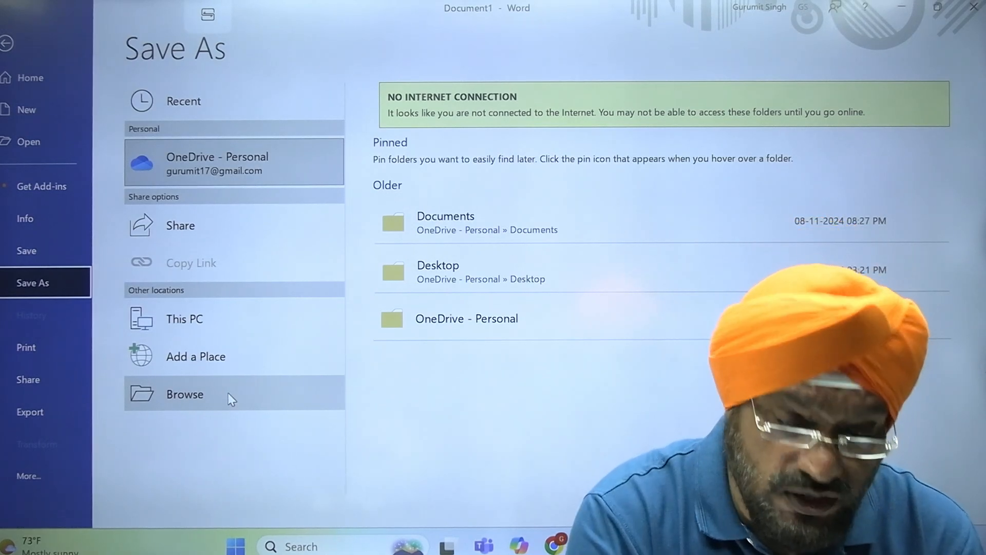
left_click(215, 405)
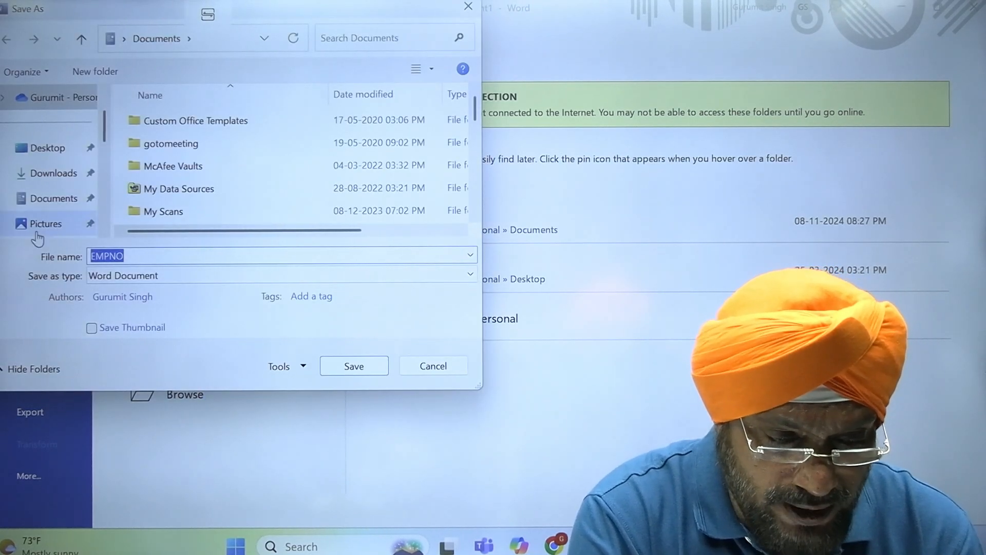
left_click_drag(105, 138, 105, 206)
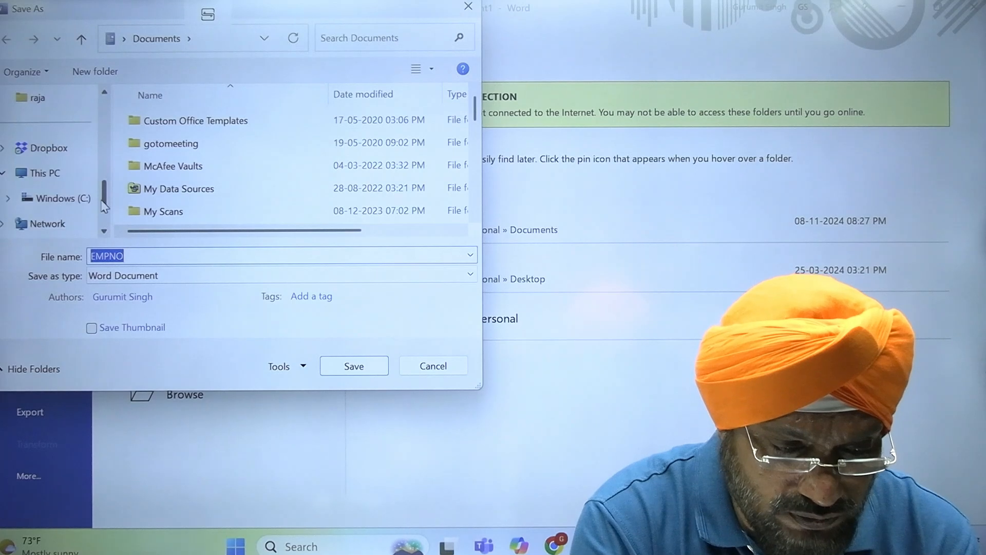
left_click(80, 198)
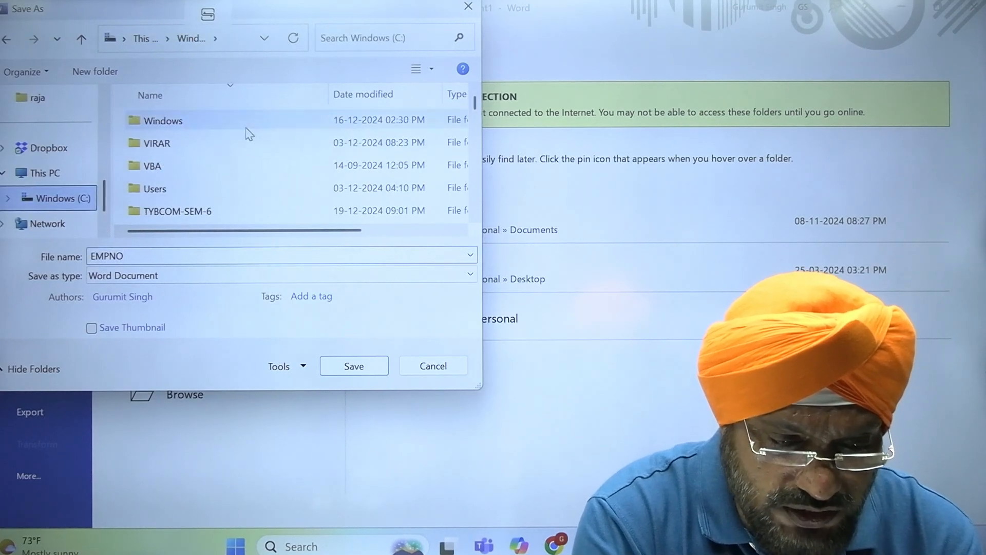
left_click(206, 189)
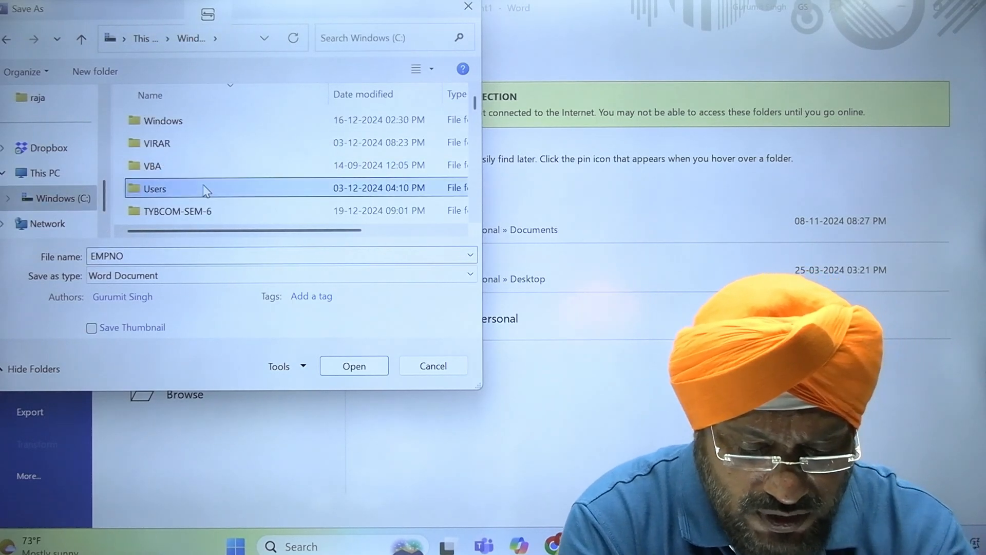
- Open the rani folder and replace the suggested file name EMPNO with emp_data
key("r")
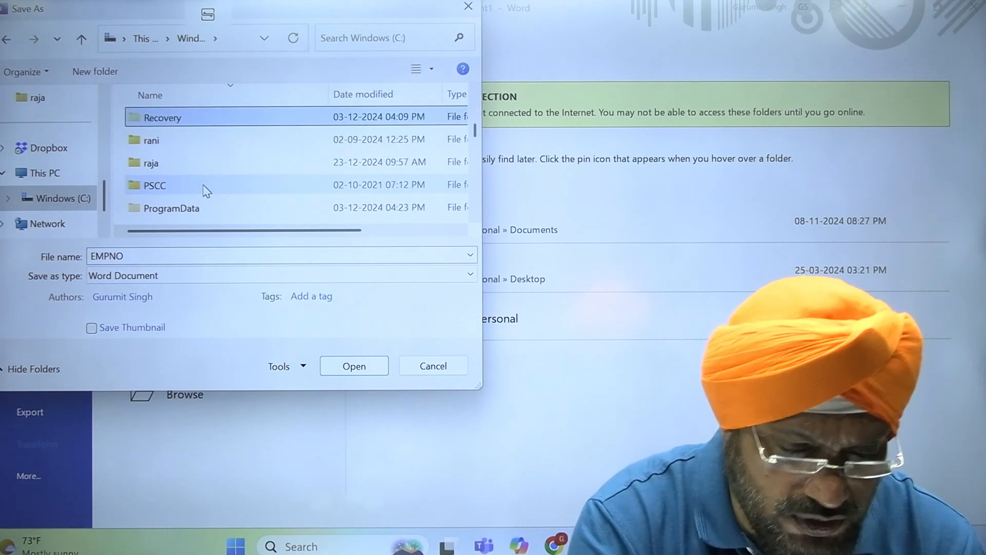
key("Down")
key("Down")
key("Down")
key("Up")
key("Up")
key("Up")
key("Down")
key("Down")
key("Down")
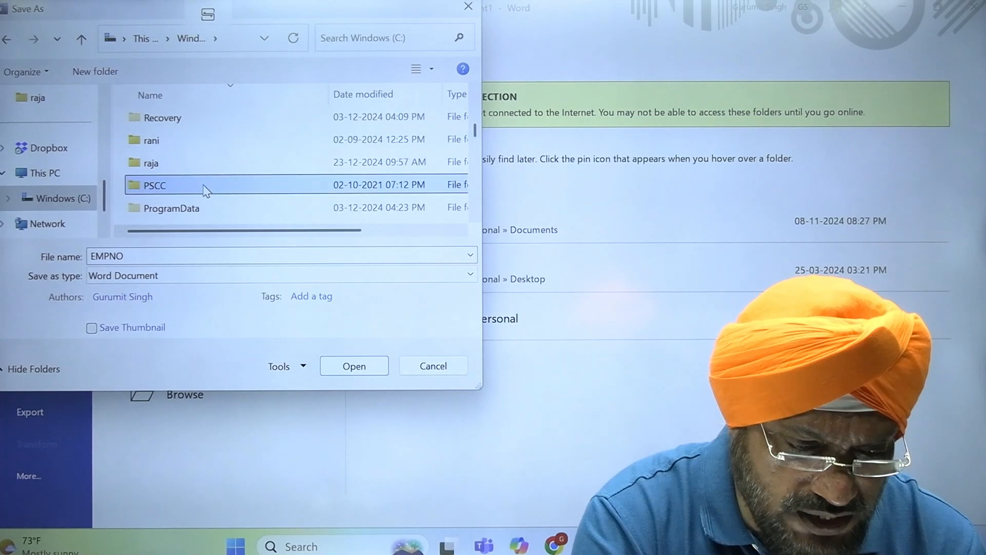
key("Up")
key("Up")
key("Down")
key("Up")
key("Down")
key("Down")
key("Up")
key("Up")
key("Return")
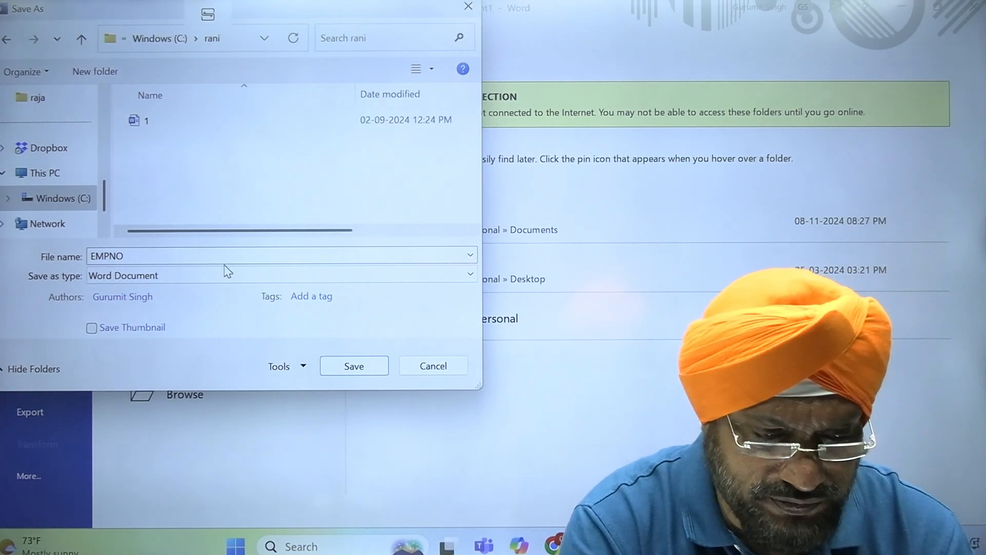
double_click(166, 260)
key("BackSpace")
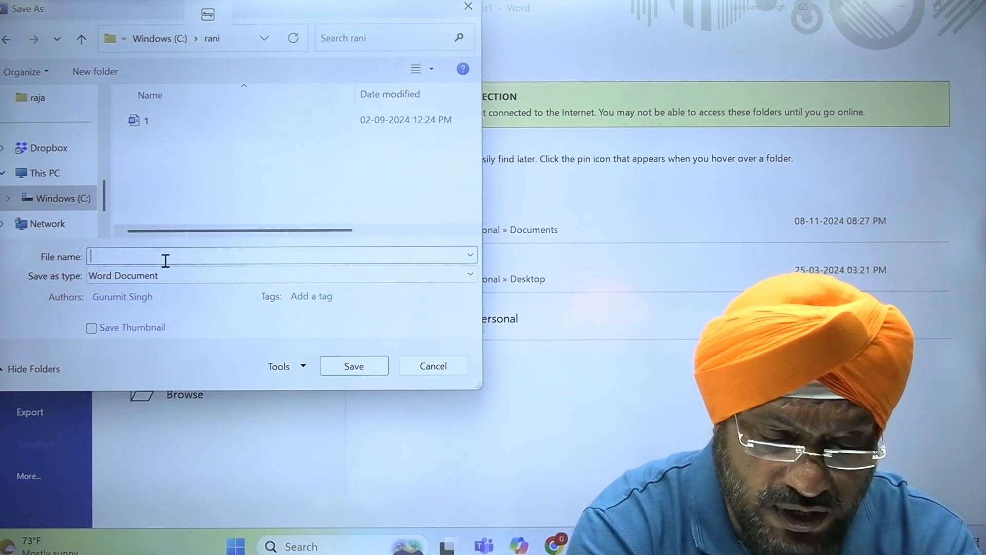
type("emp_data")
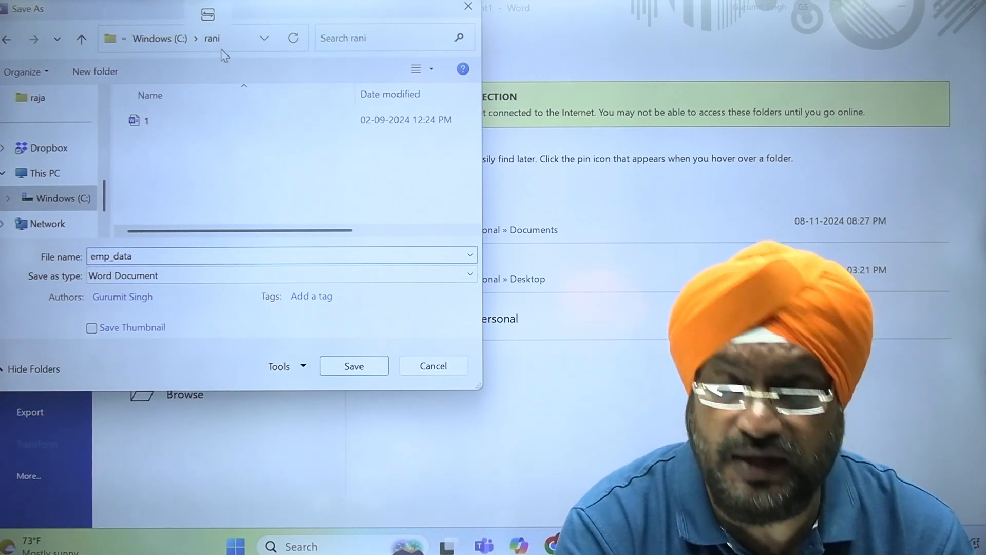
- Save the employee table as emp_data and close its Word window
left_click(355, 369)
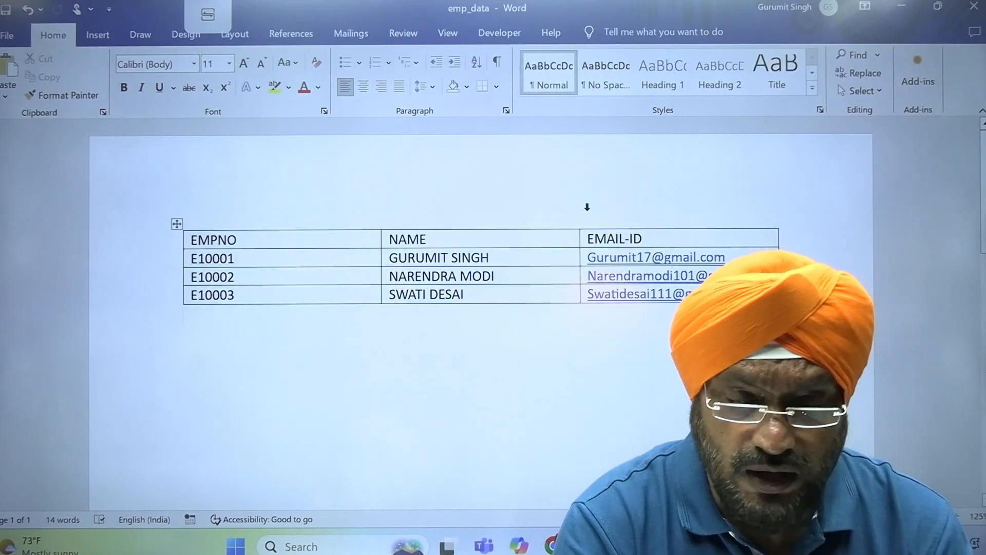
double_click(679, 7)
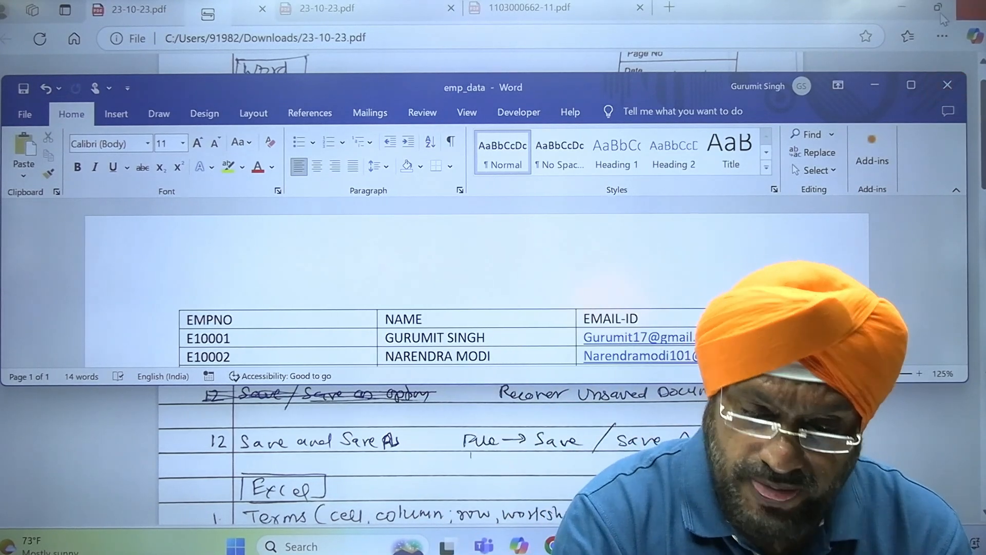
left_click(948, 86)
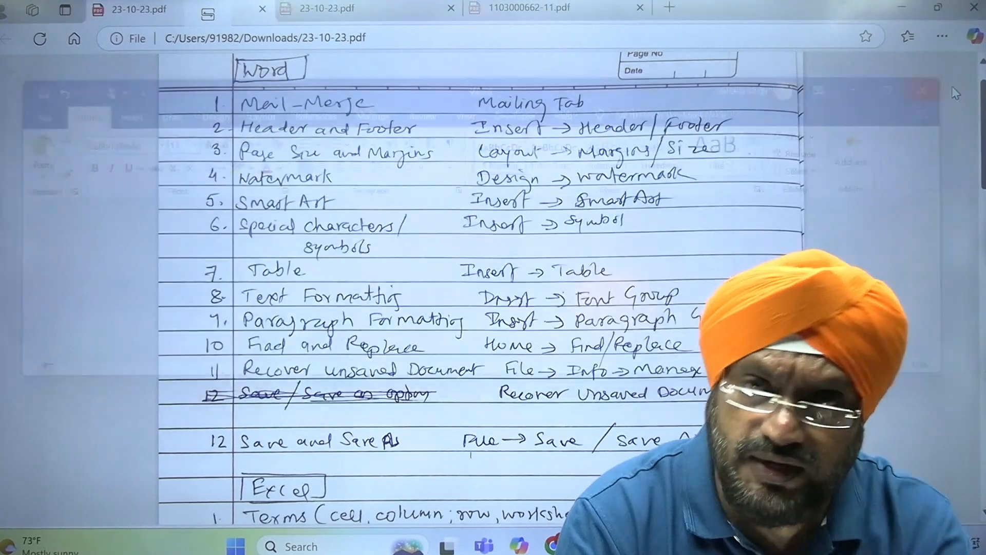
left_click(377, 546)
- Start a new blank Word document, type 'To,' plus two blank lines, and maximize it
type("word")
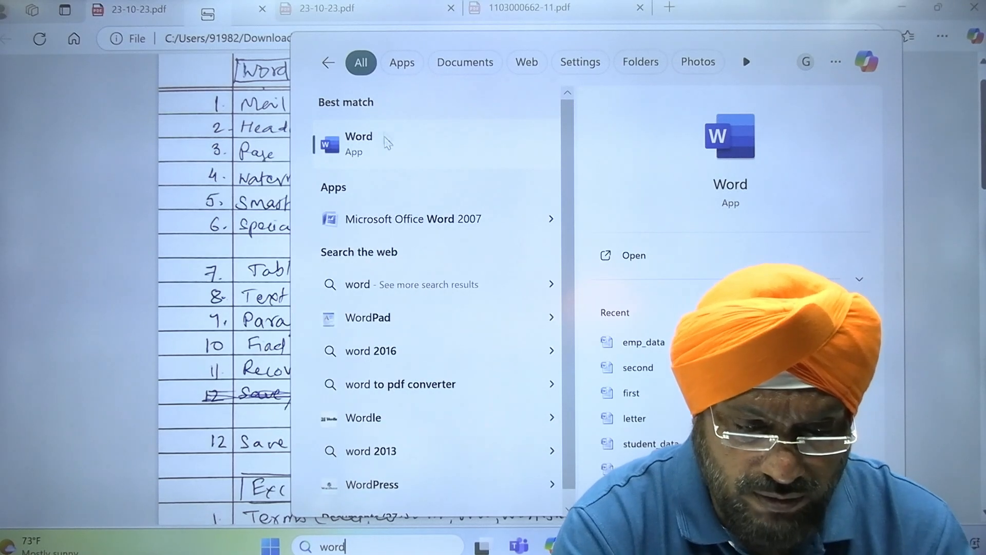
left_click(386, 146)
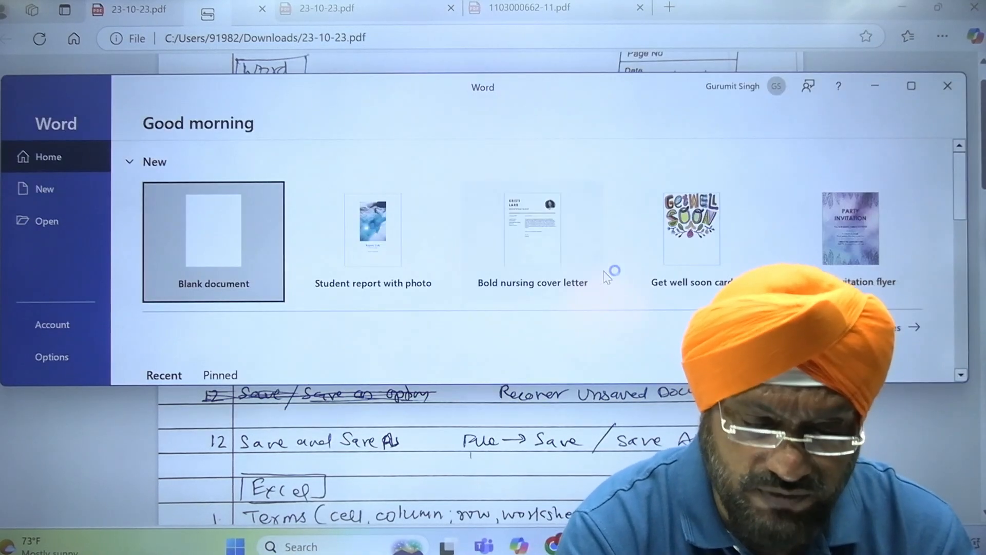
left_click(261, 254)
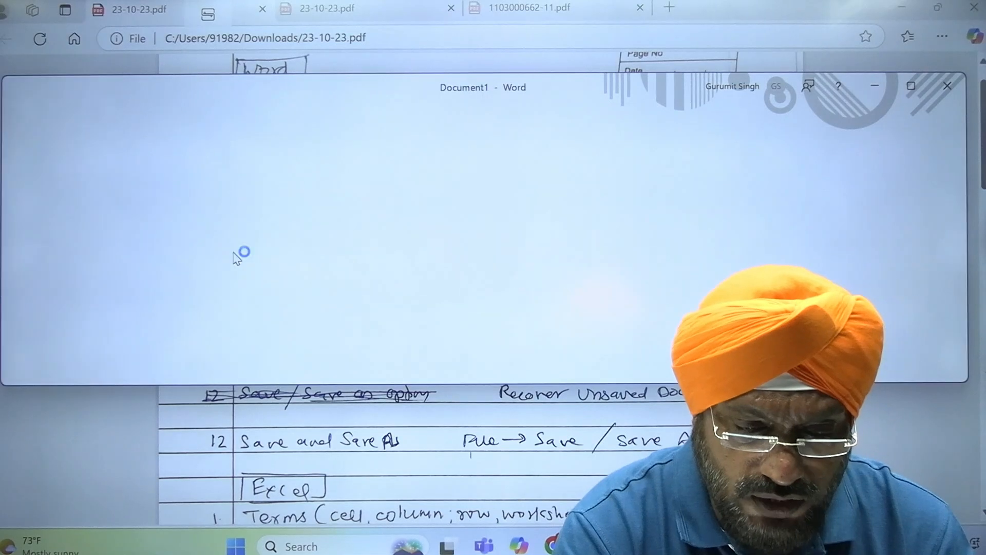
type("to,")
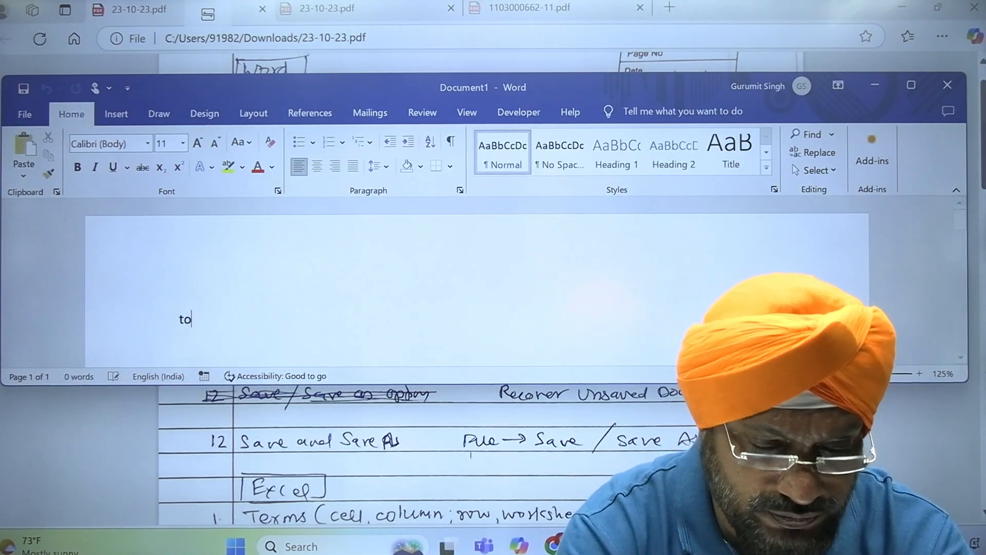
key("Return")
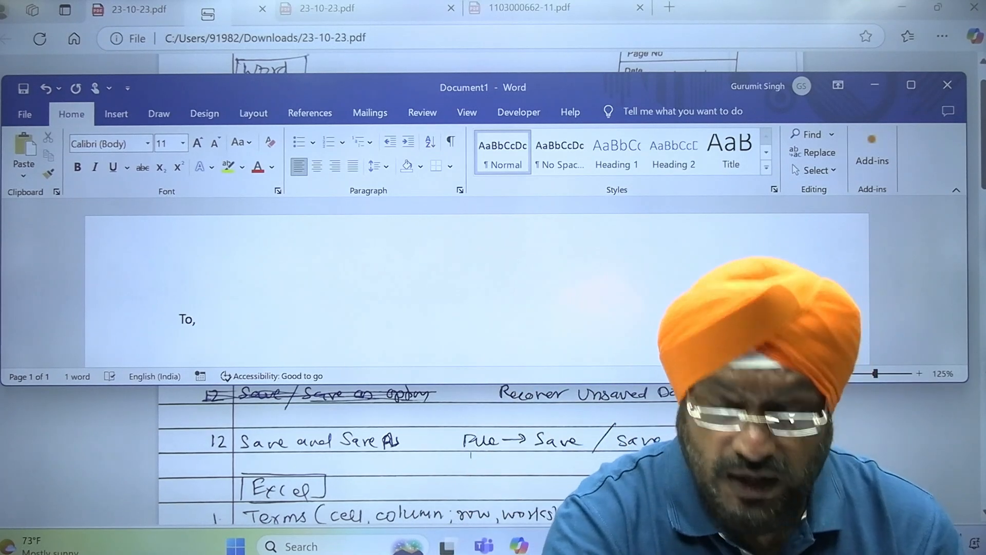
key("Return")
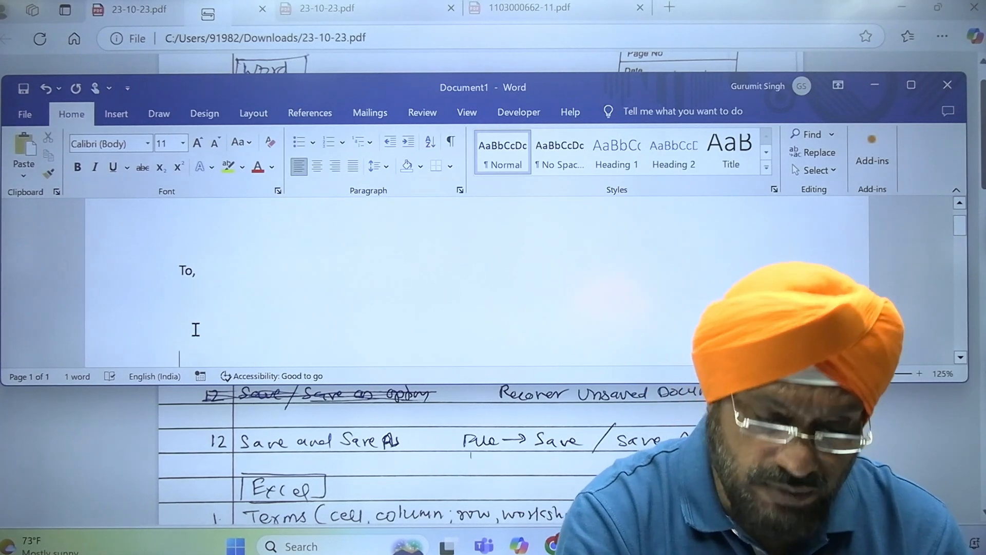
left_click(910, 82)
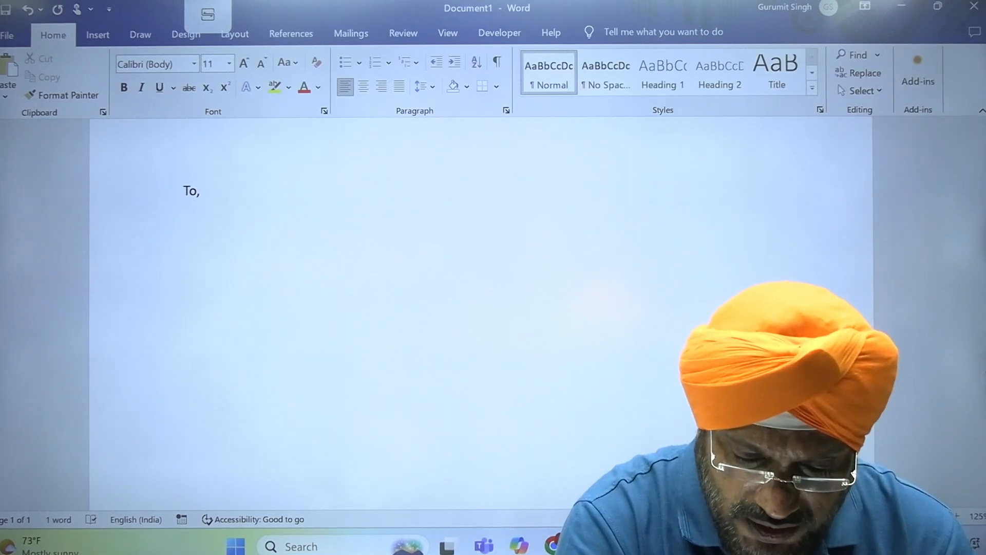
- Copy the Control Unit paragraph from the textbook PDF and paste it below 'To,'
left_click(659, 546)
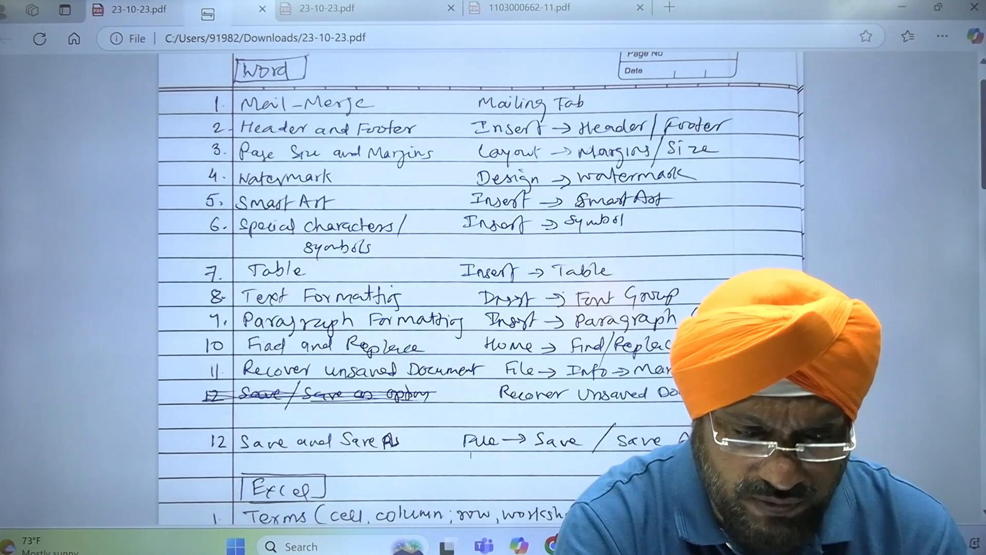
left_click(549, 7)
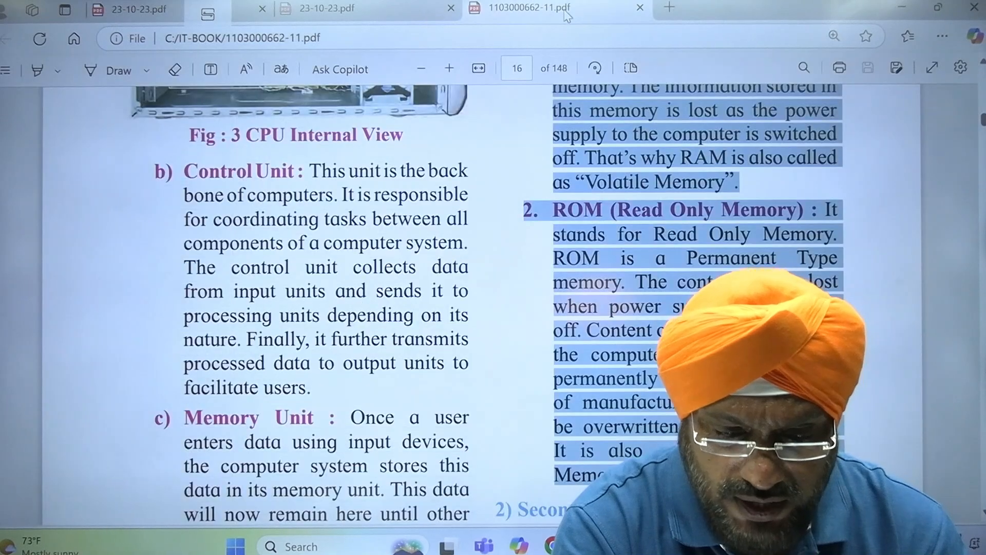
left_click(347, 284)
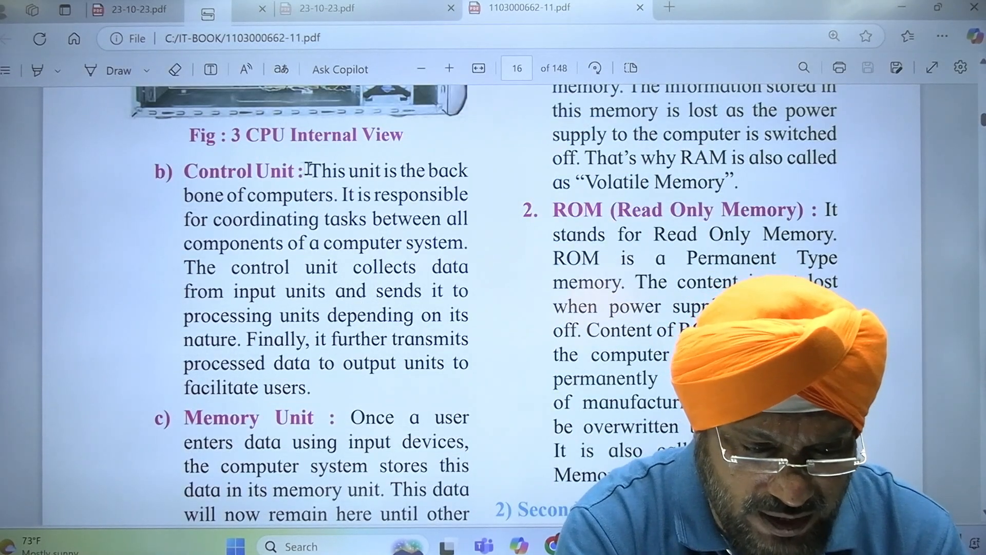
left_click_drag(314, 170, 321, 395)
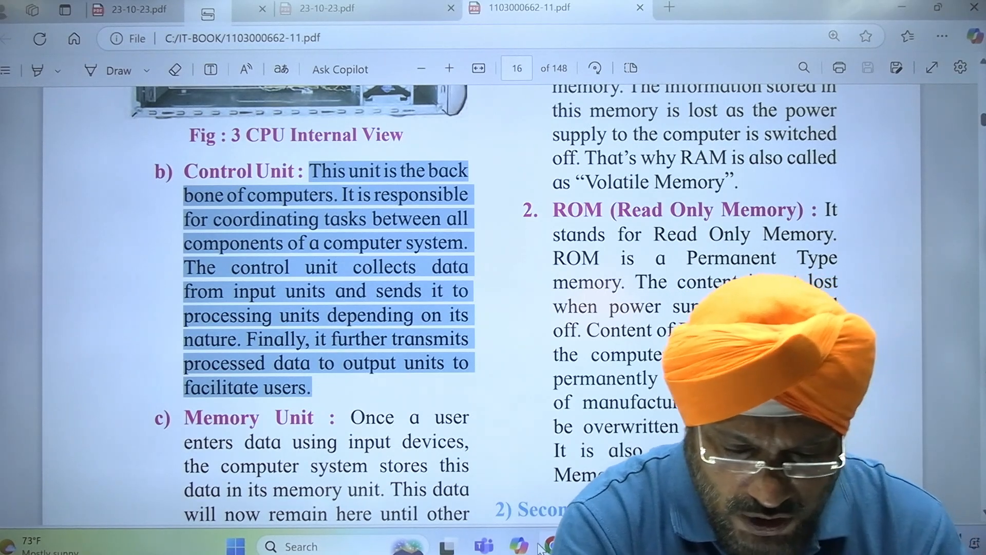
key("alt+Tab")
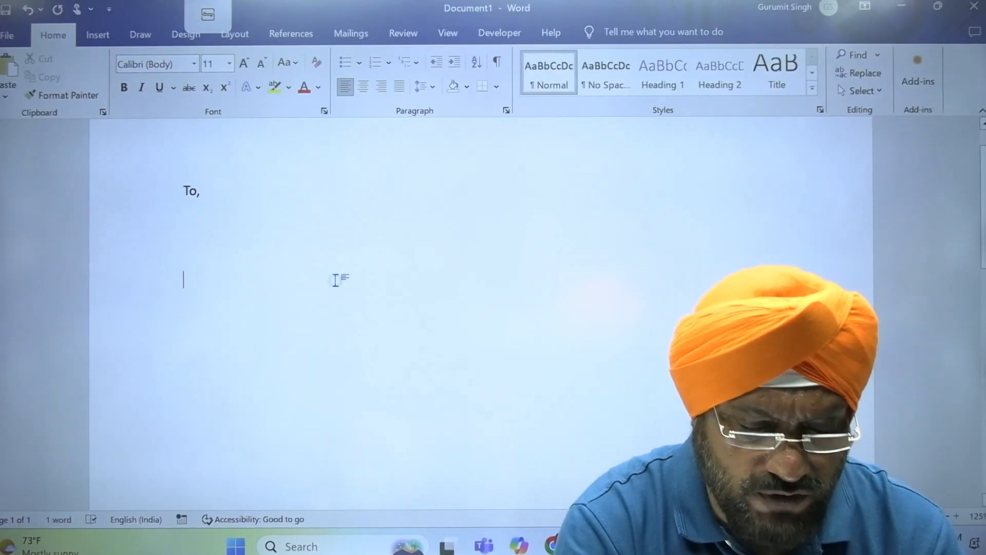
key("ctrl+v")
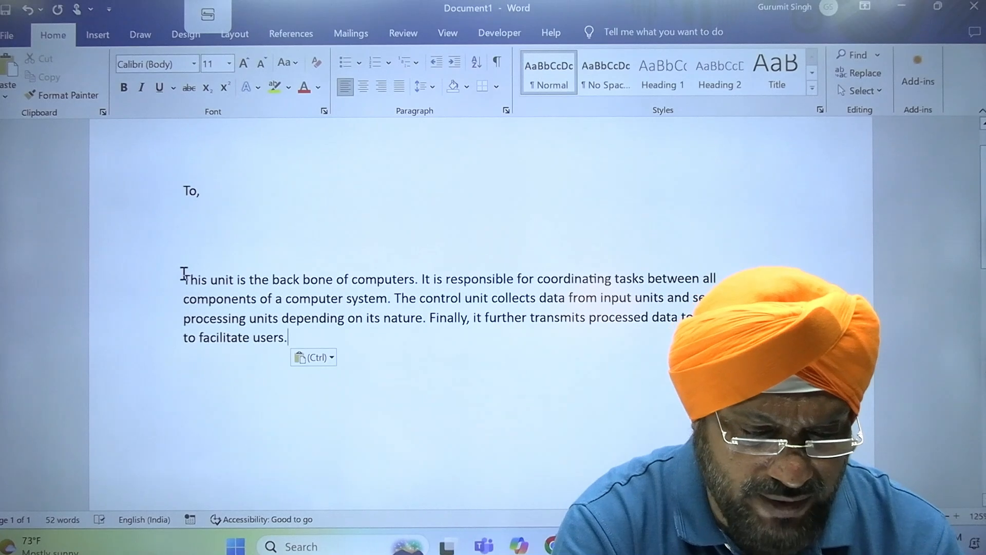
- Indent the pasted paragraph, add a 'Yours faithfully' closing, and insert a blank line after 'To,'
key("Tab")
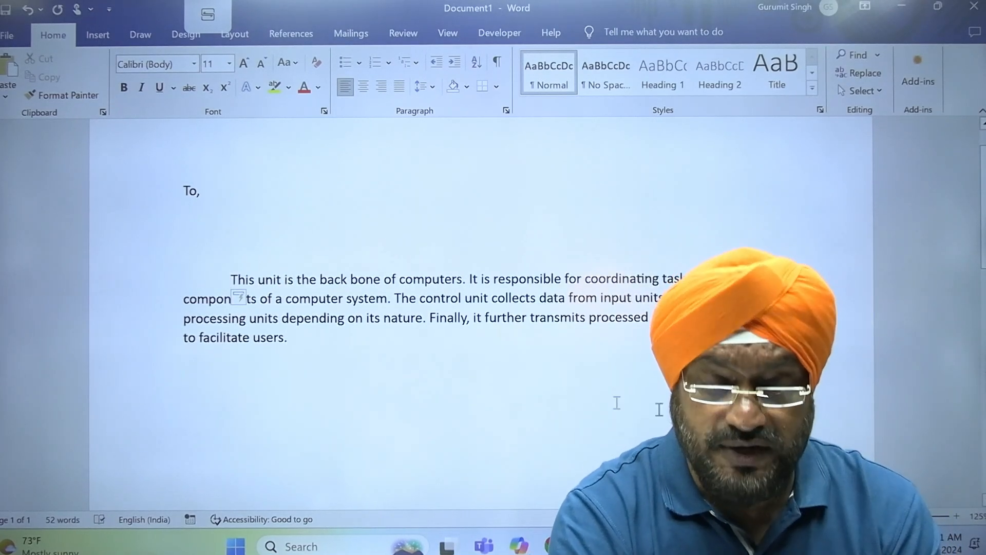
key("Return")
key("Return")
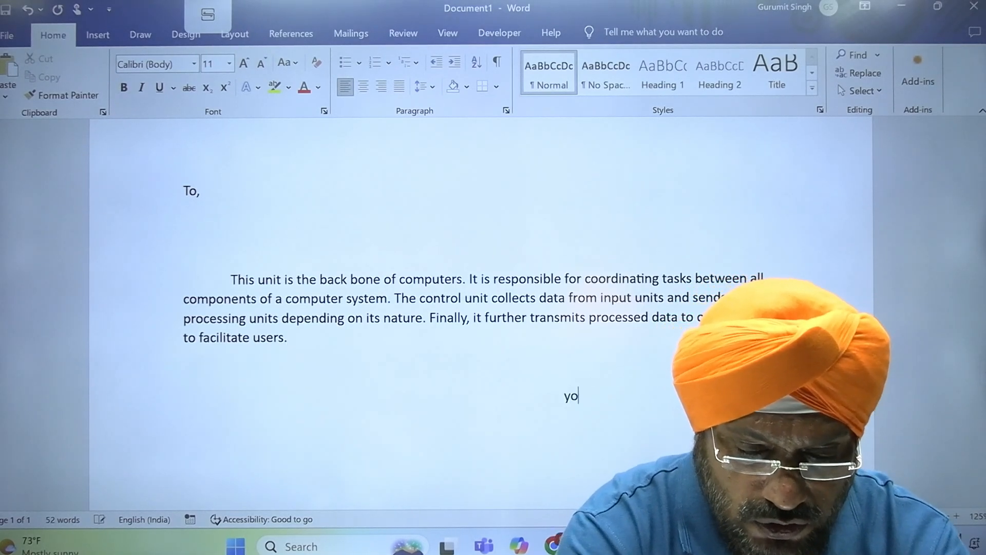
type("yours f")
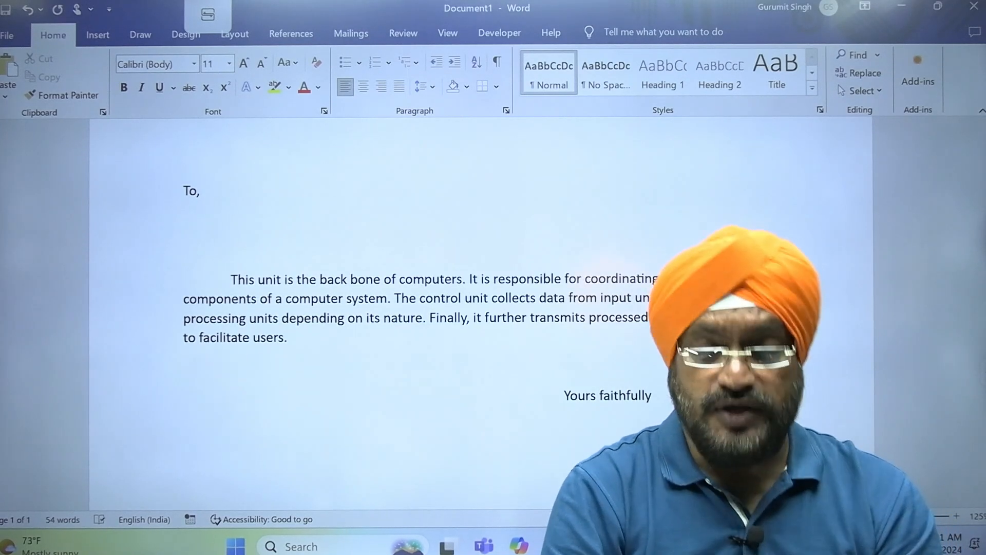
left_click(269, 204)
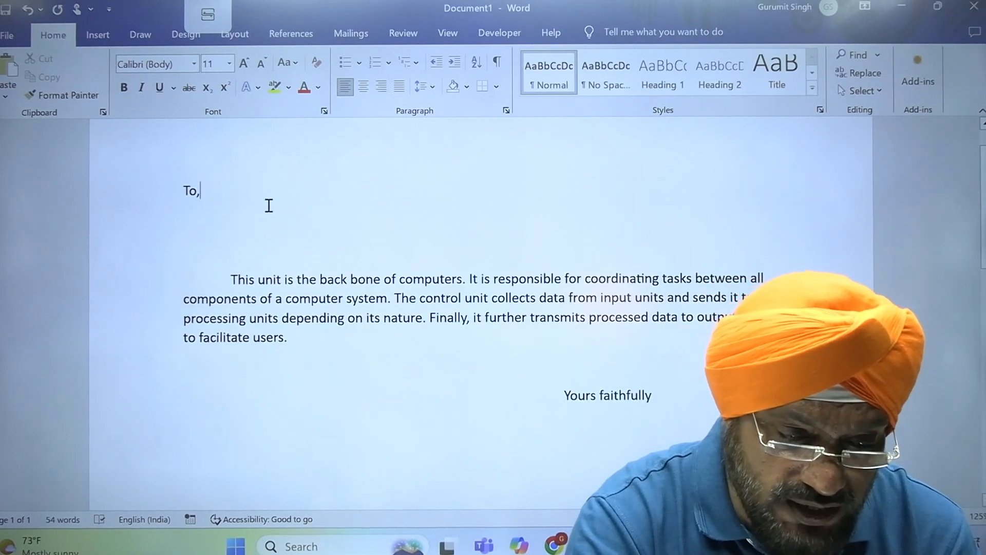
key("Return")
key("Return")
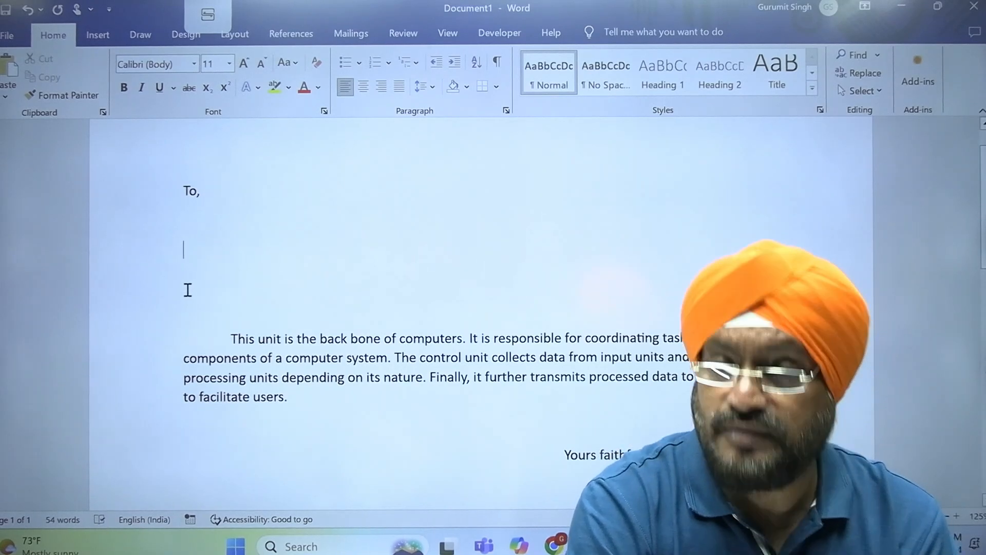
- Save the document as 'letter' in the rani folder on drive C:
left_click(8, 36)
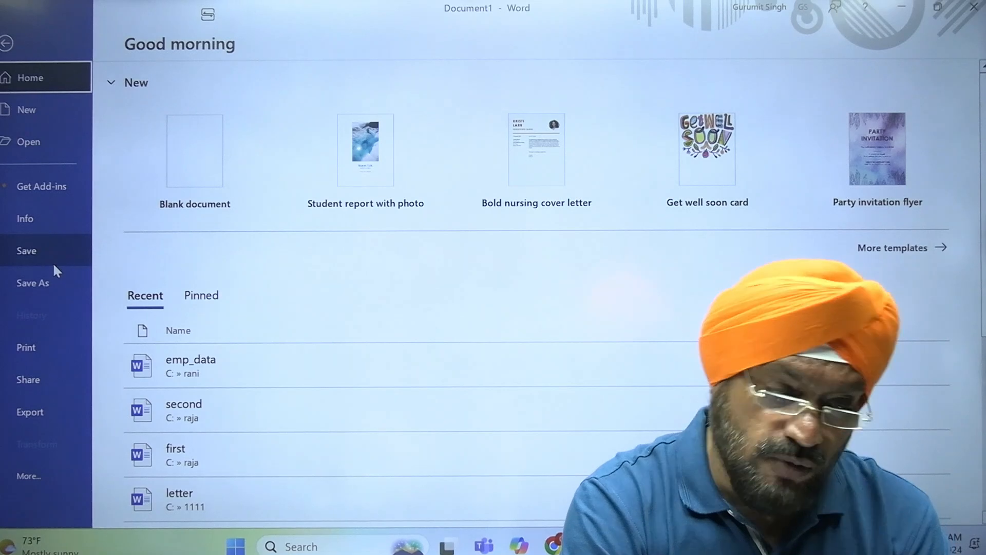
left_click(53, 263)
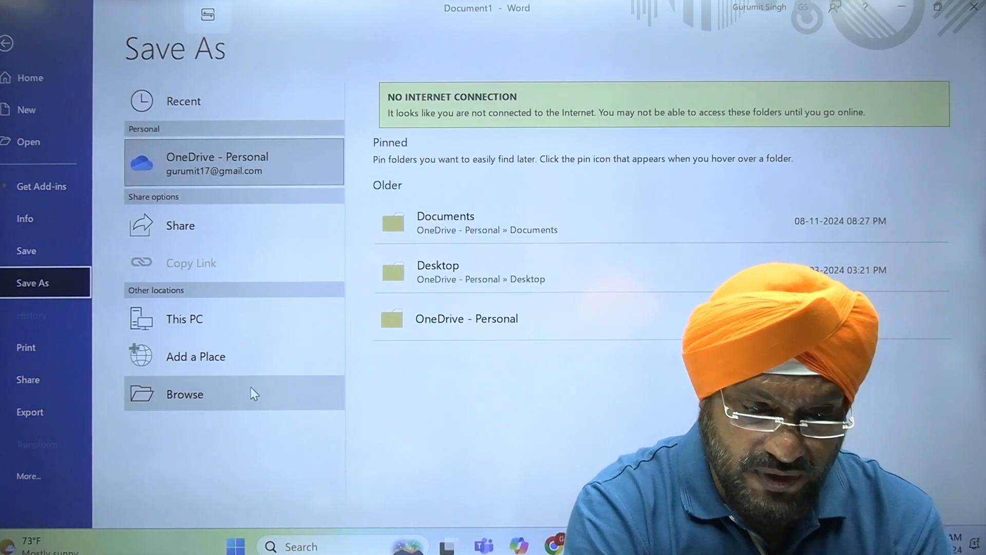
left_click(246, 387)
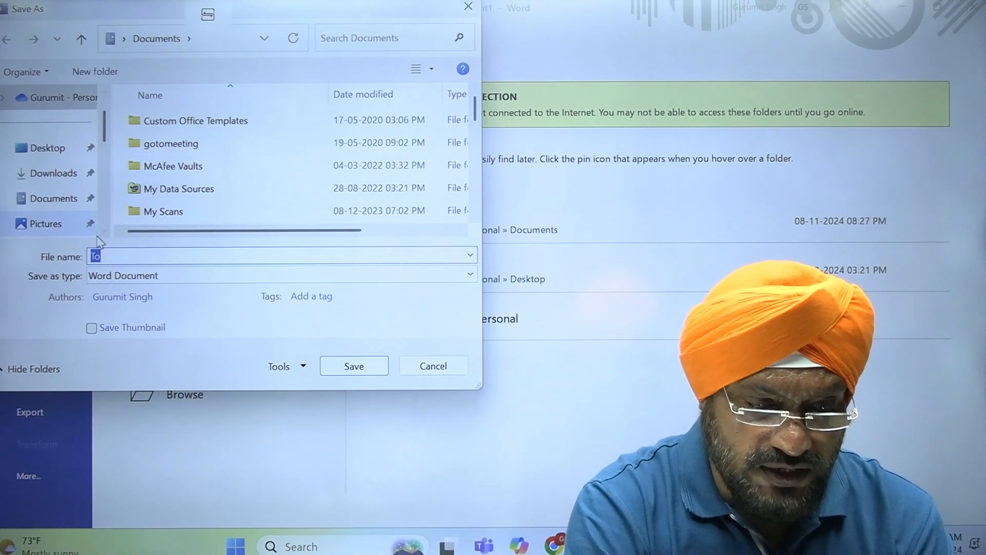
scroll(105, 222, "down", 5)
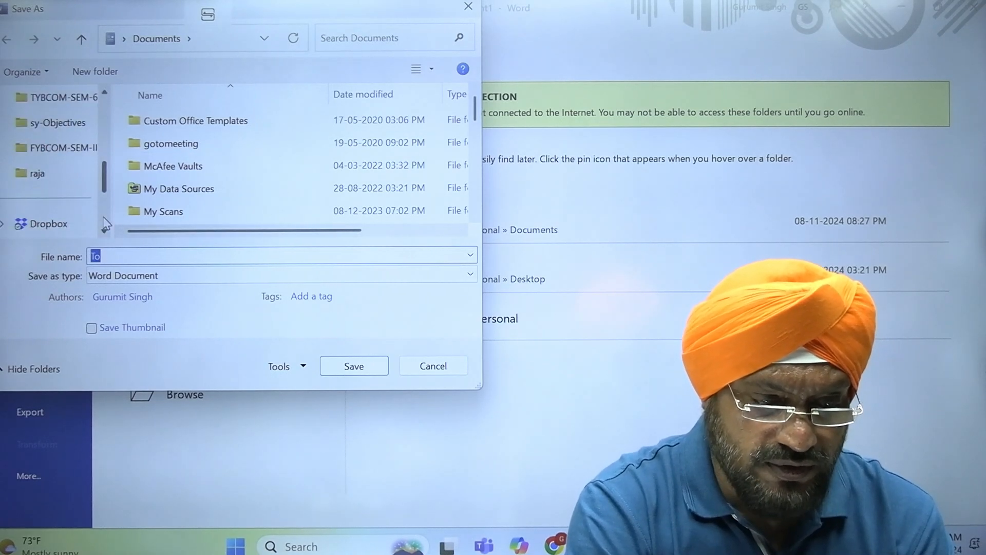
left_click(61, 173)
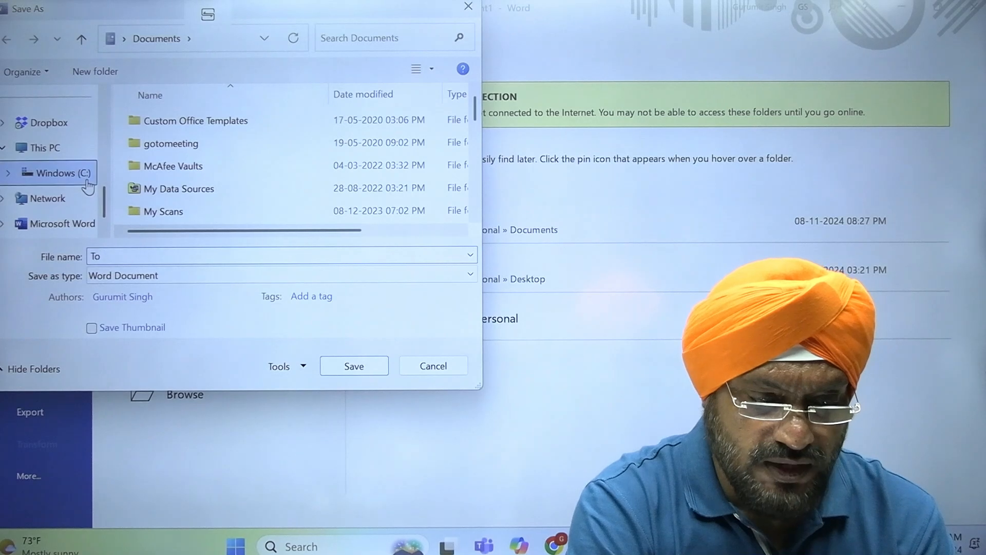
left_click(191, 194)
key("r")
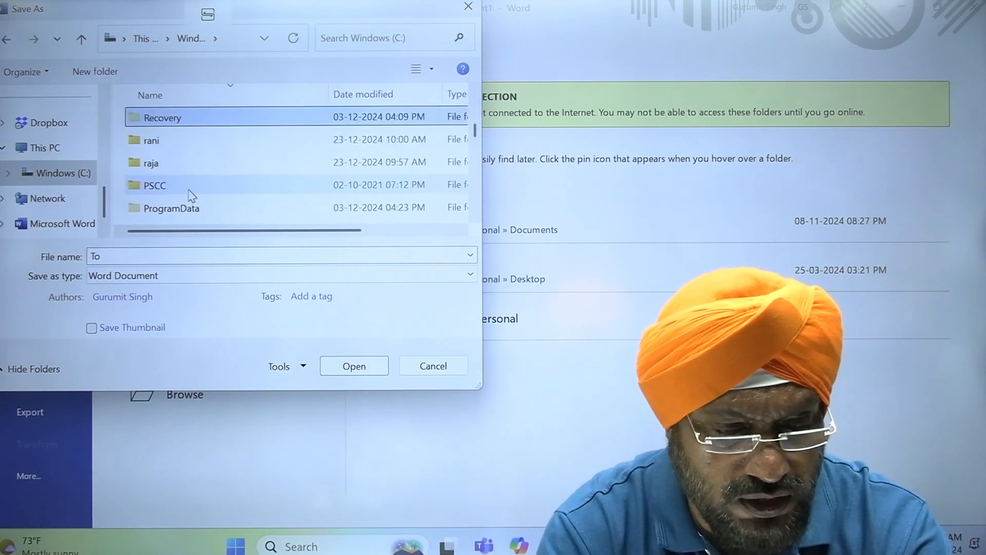
key("r")
key("Return")
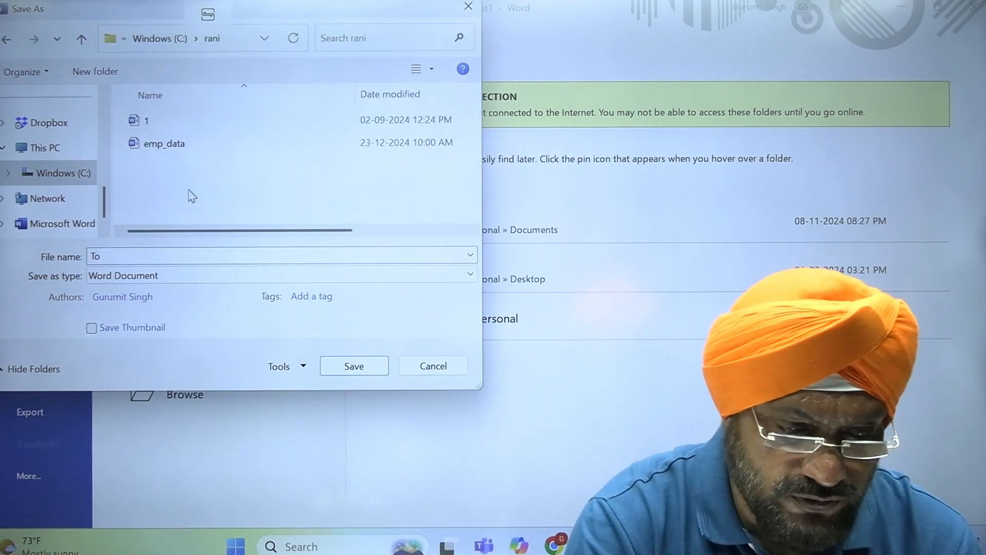
left_click(198, 255)
type("Toe")
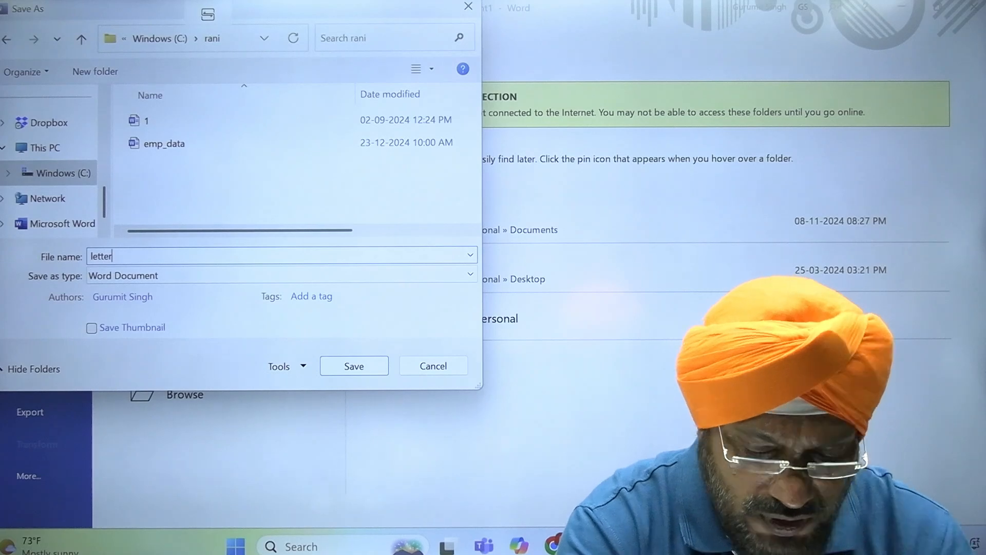
key("Return")
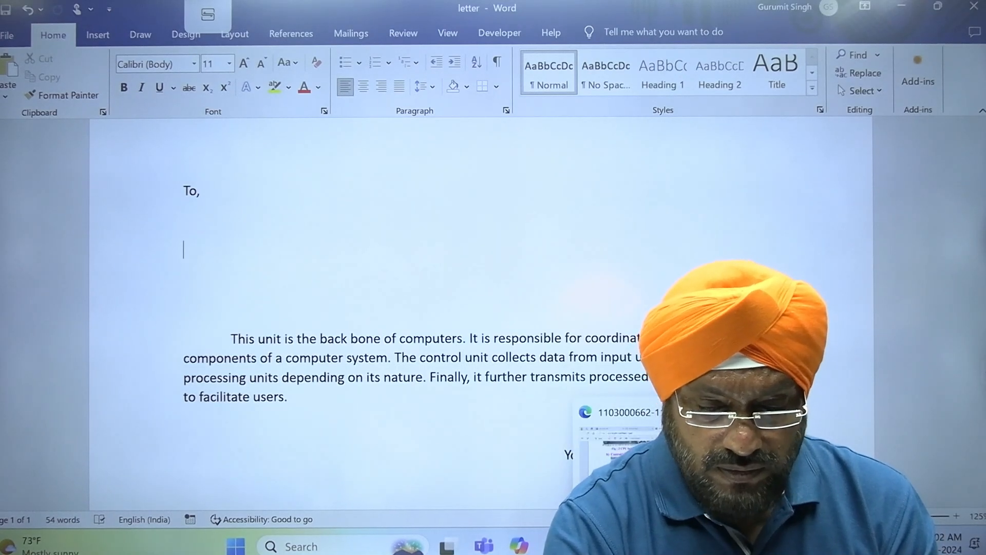
- Check the handwritten notes PDF in Edge, then show Word's Mailings tools
left_click(663, 545)
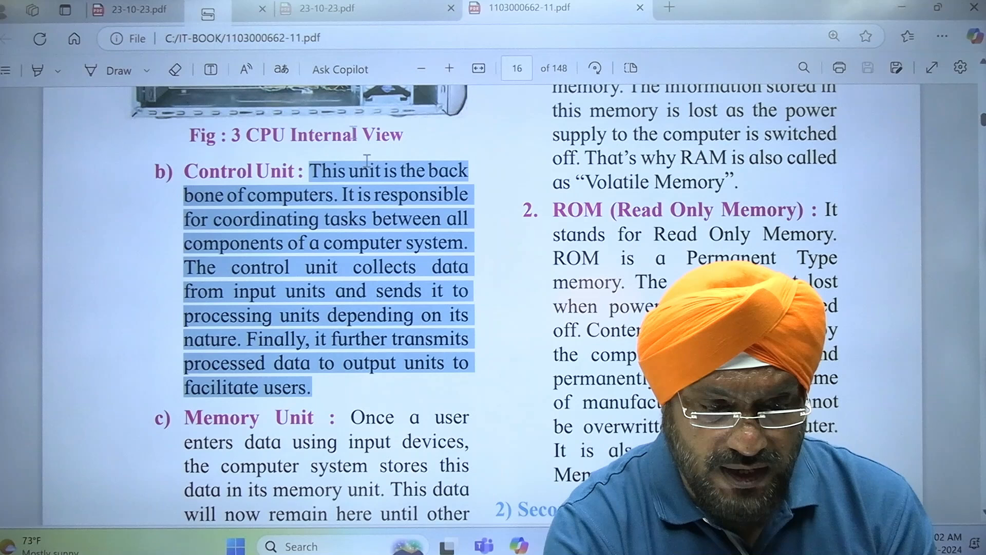
left_click(143, 9)
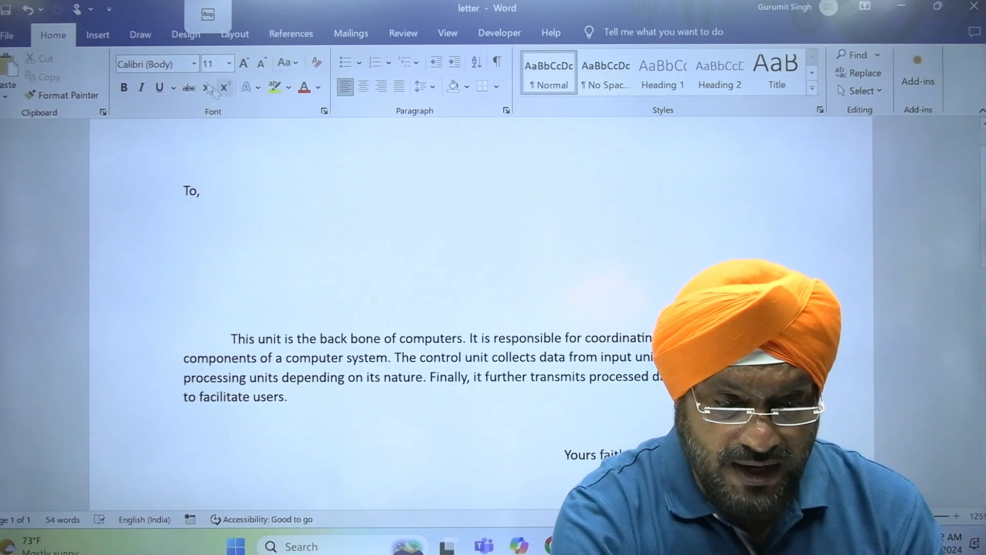
left_click(359, 35)
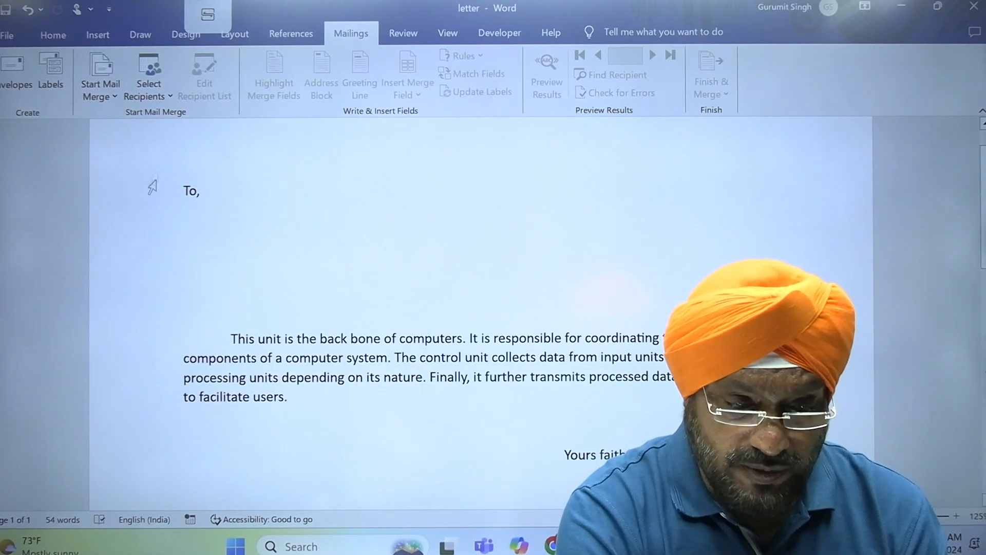
- Use the existing list emp_data from C:\rani as the letter's recipients
left_click(168, 101)
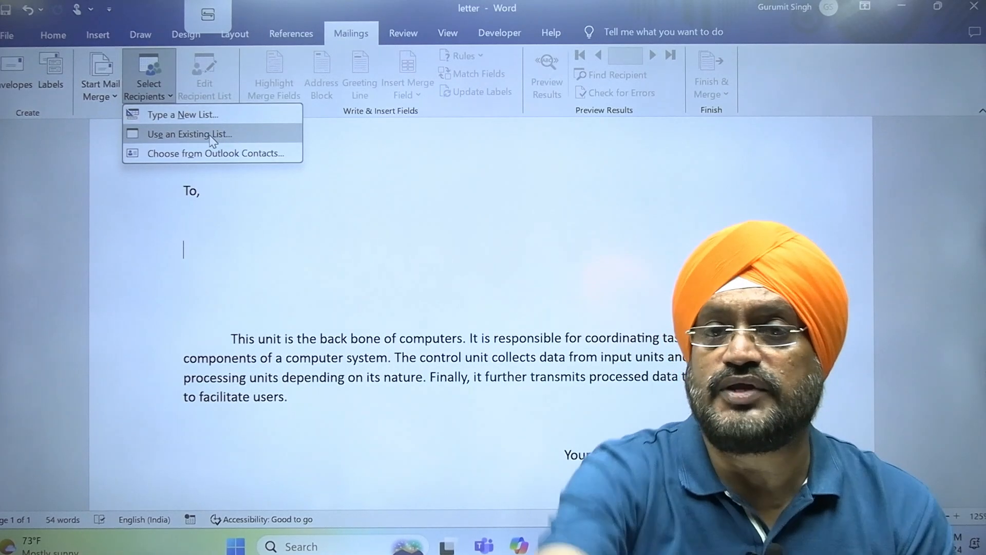
left_click(210, 135)
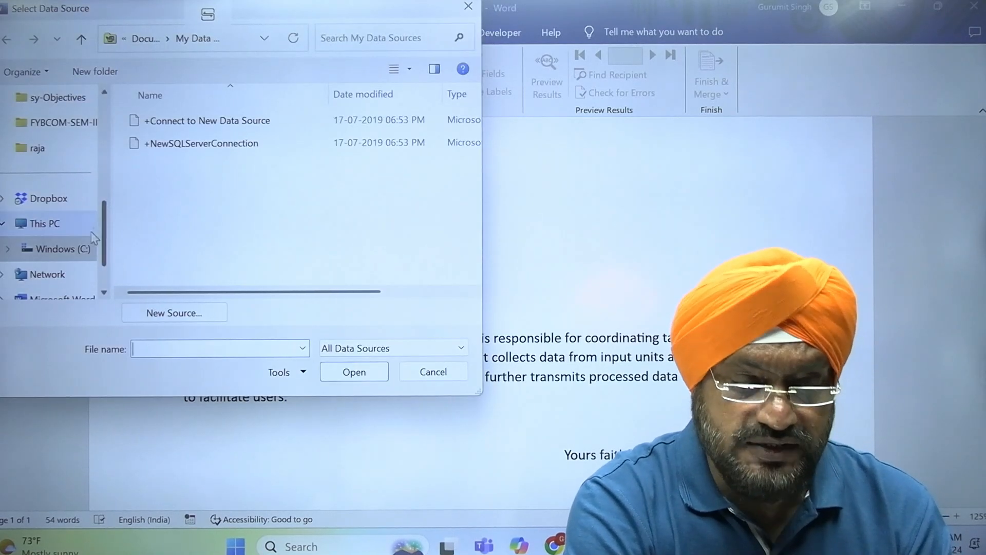
left_click(83, 247)
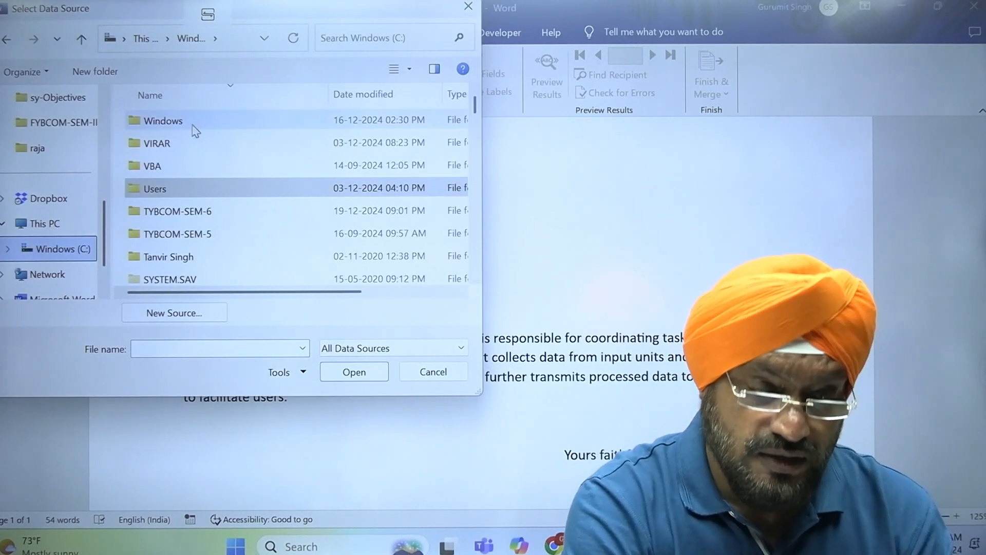
left_click(194, 141)
key("r")
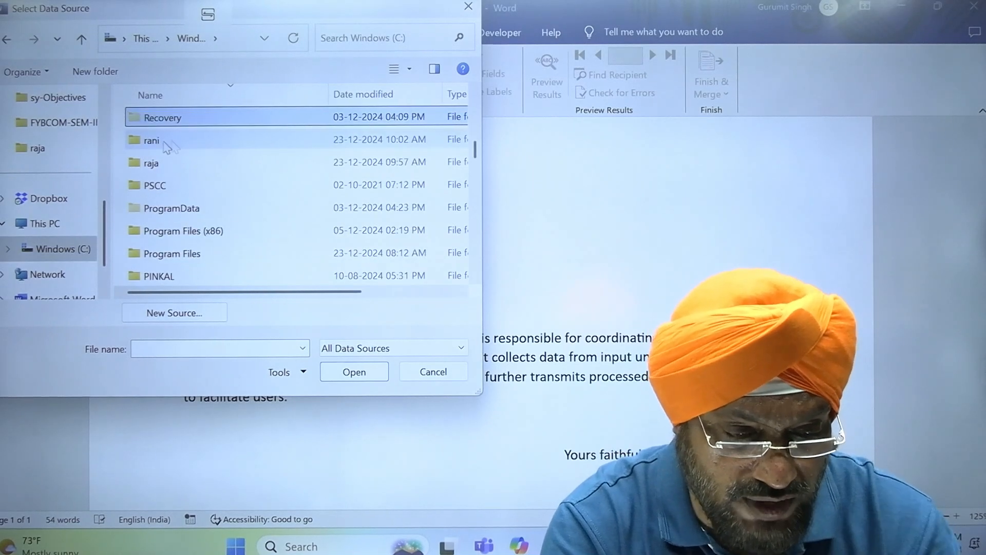
double_click(154, 140)
left_click(177, 148)
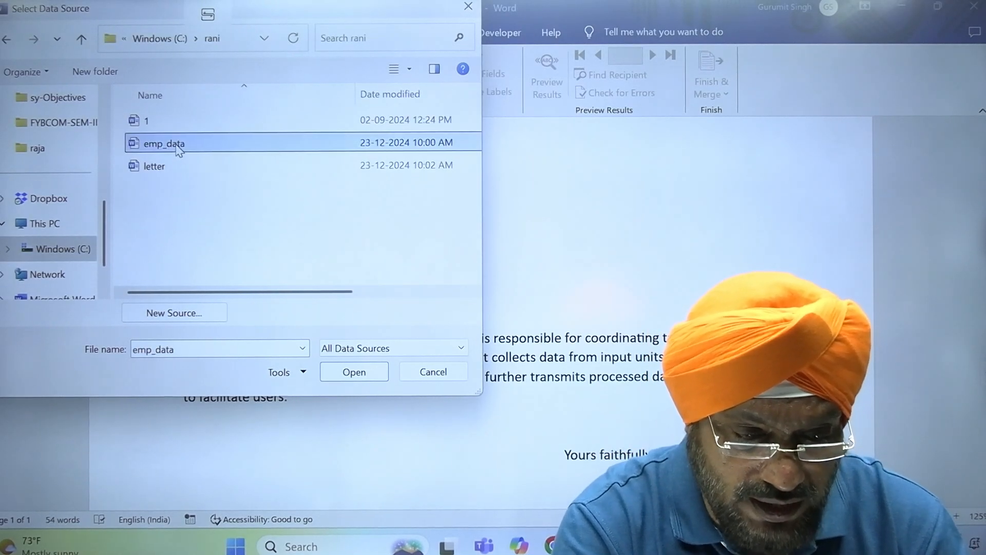
left_click(374, 373)
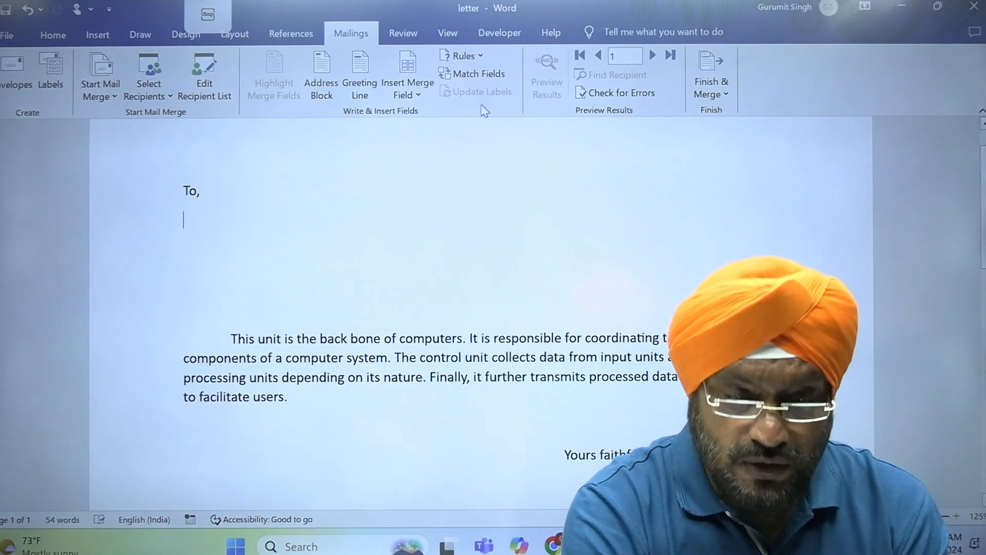
- Insert the EMPNO, NAME and EMAILID merge fields on separate lines under 'To,'
left_click(420, 97)
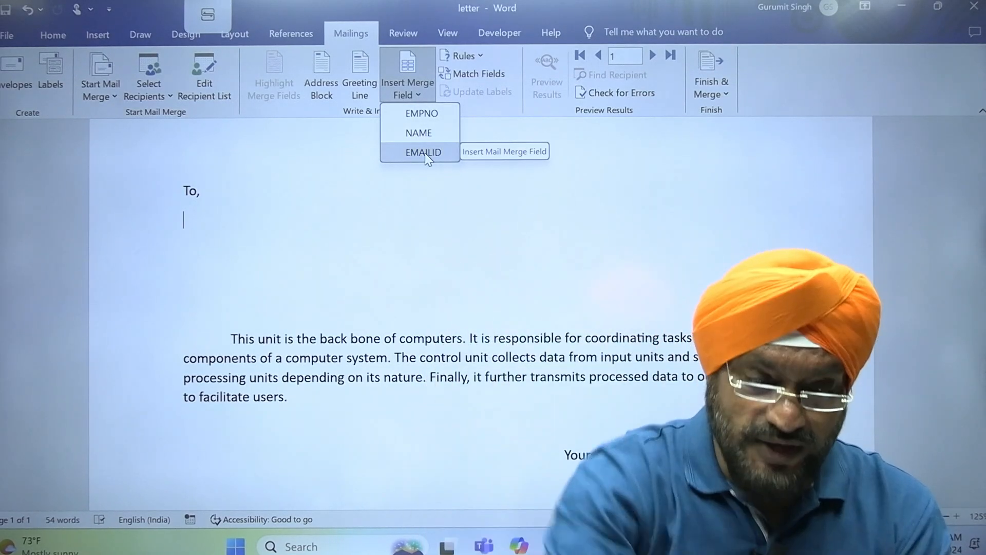
left_click(422, 113)
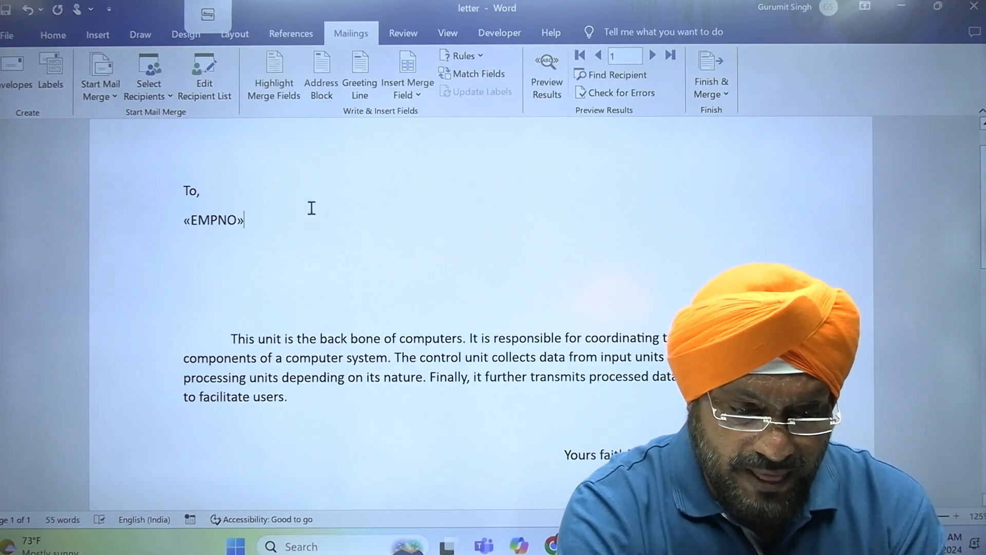
key("Return")
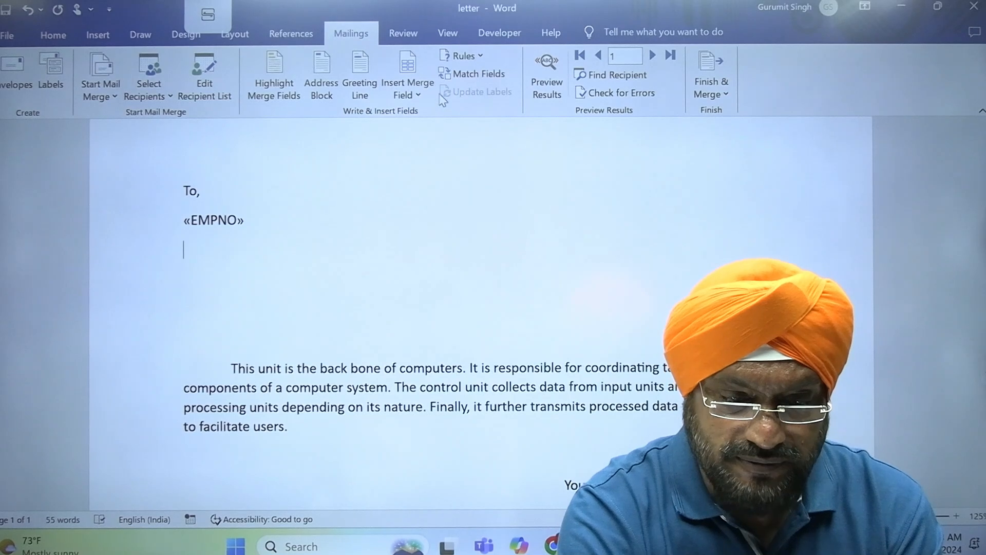
left_click(426, 100)
left_click(420, 132)
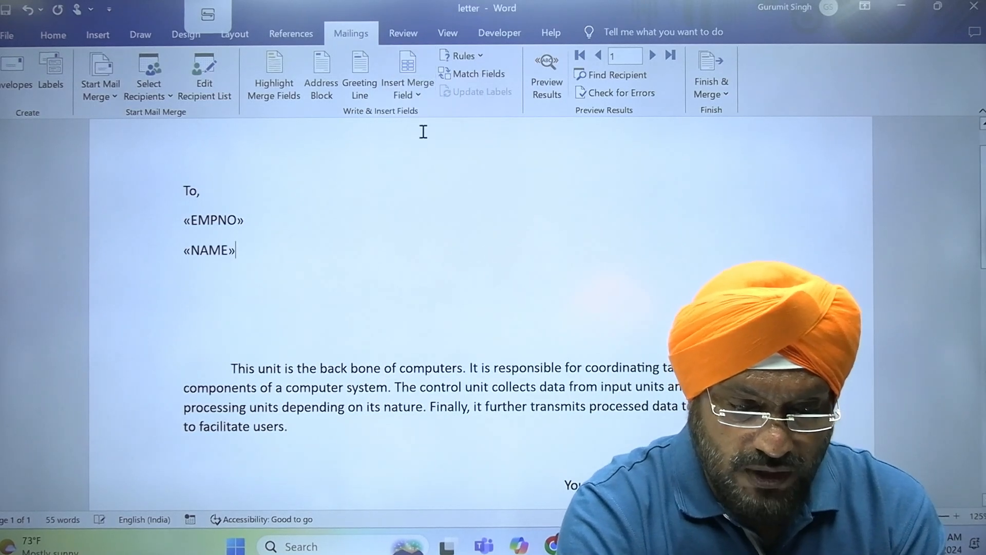
key("Return")
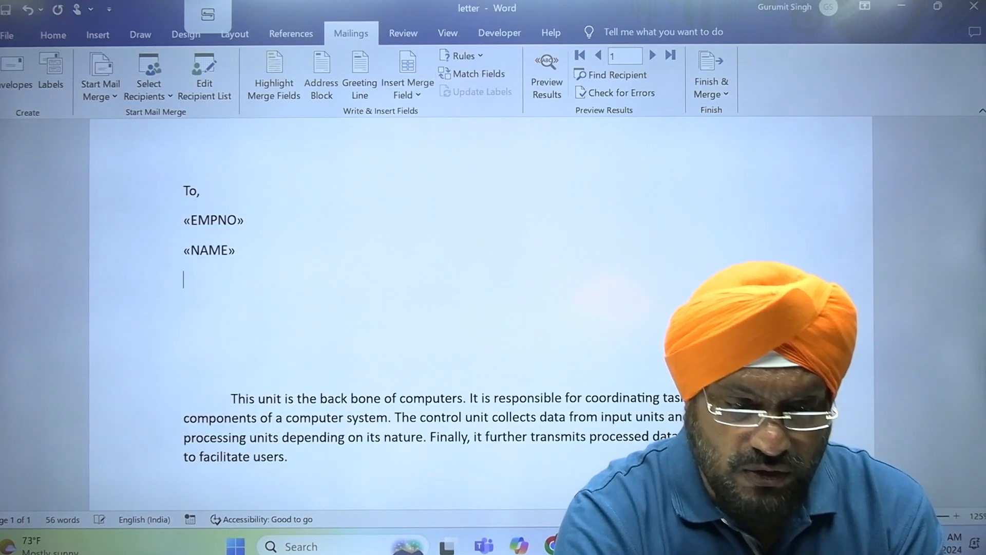
left_click(411, 97)
left_click(419, 151)
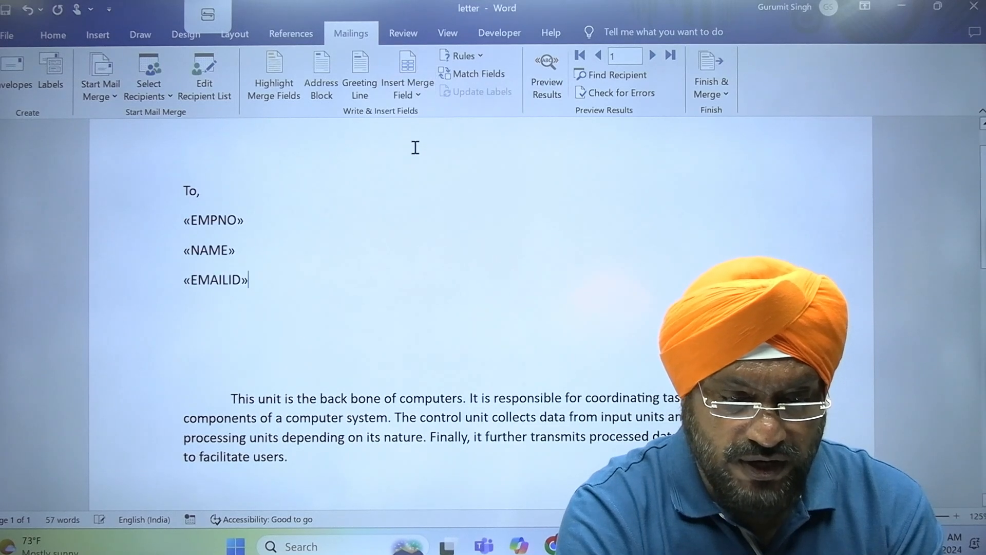
- Enlarge the three merge field lines to 20-point text
left_click_drag(149, 222, 150, 282)
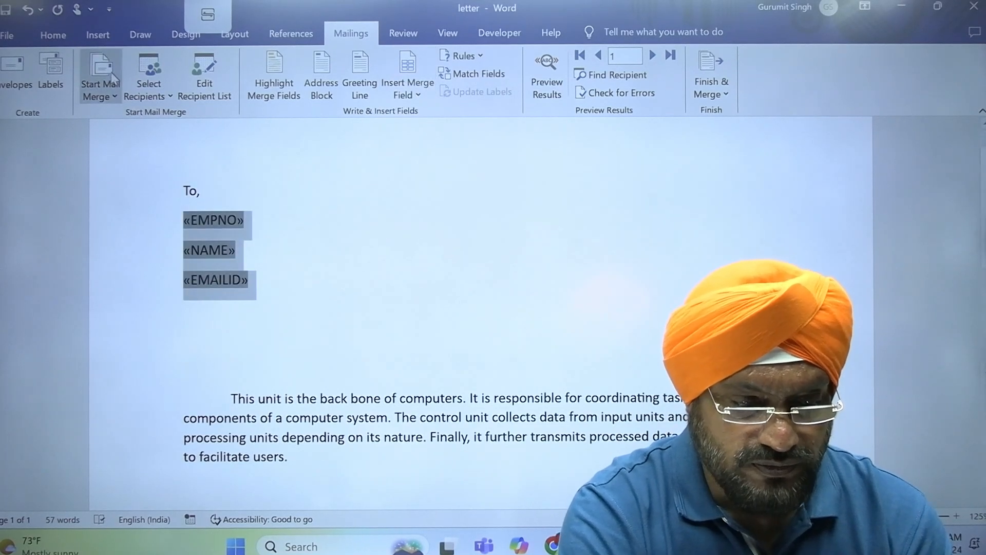
left_click(52, 41)
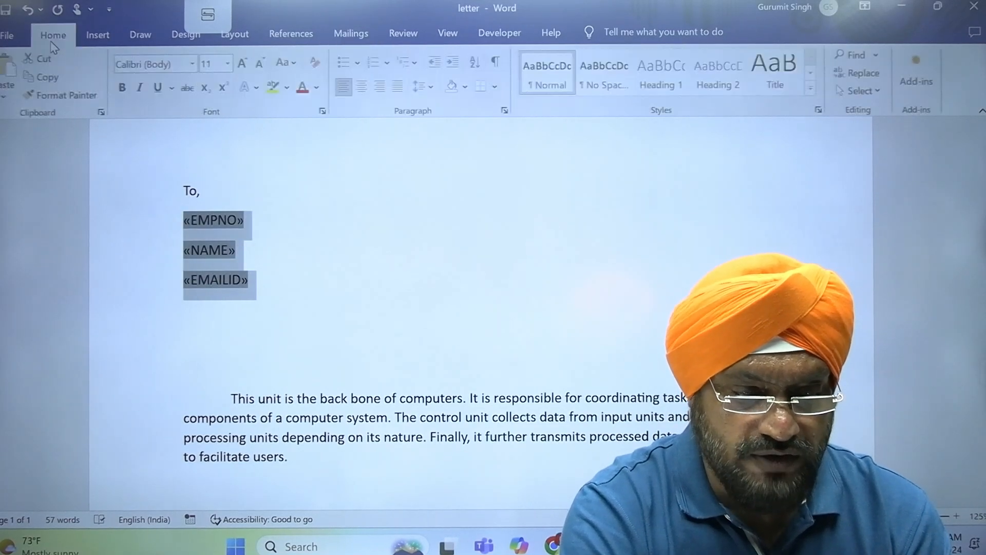
left_click(245, 64)
left_click(245, 64)
left_click(244, 64)
left_click(245, 64)
left_click(244, 64)
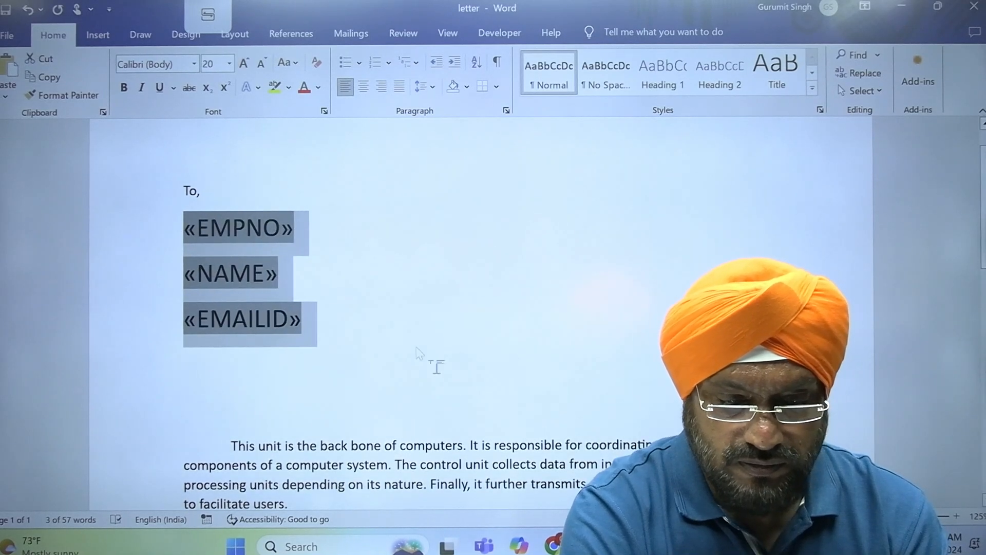
left_click(447, 379)
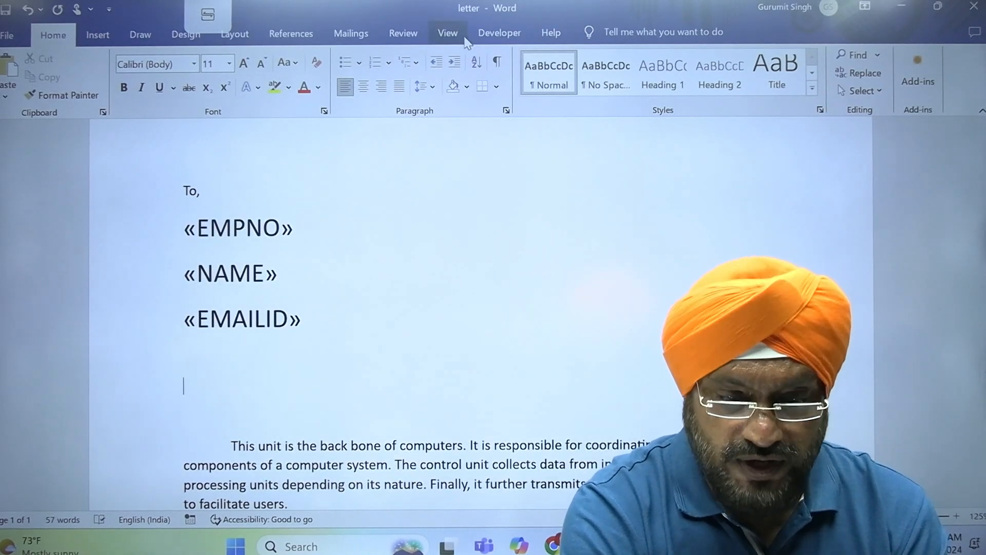
left_click(360, 36)
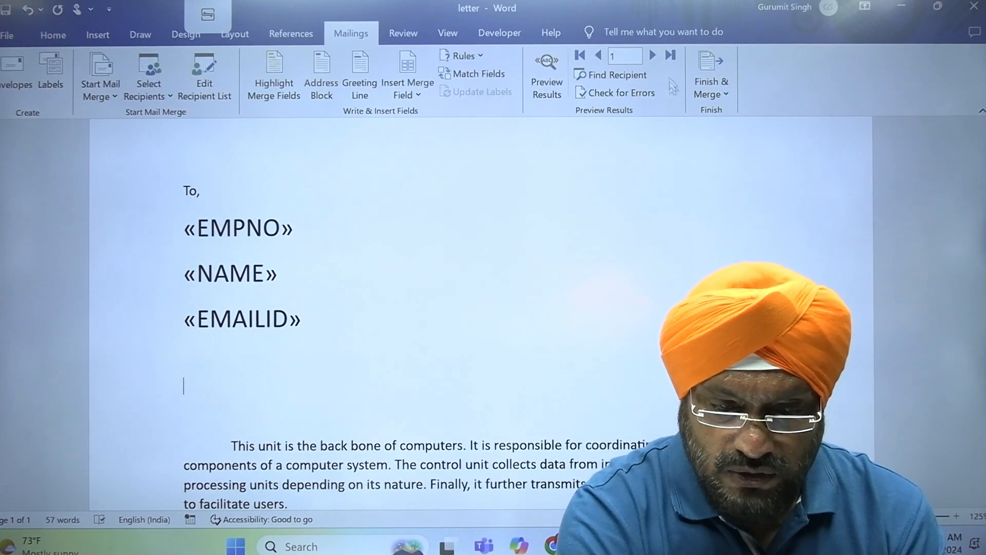
- Preview the letter with records 1, 2 and 3, then switch back to field codes
left_click(540, 69)
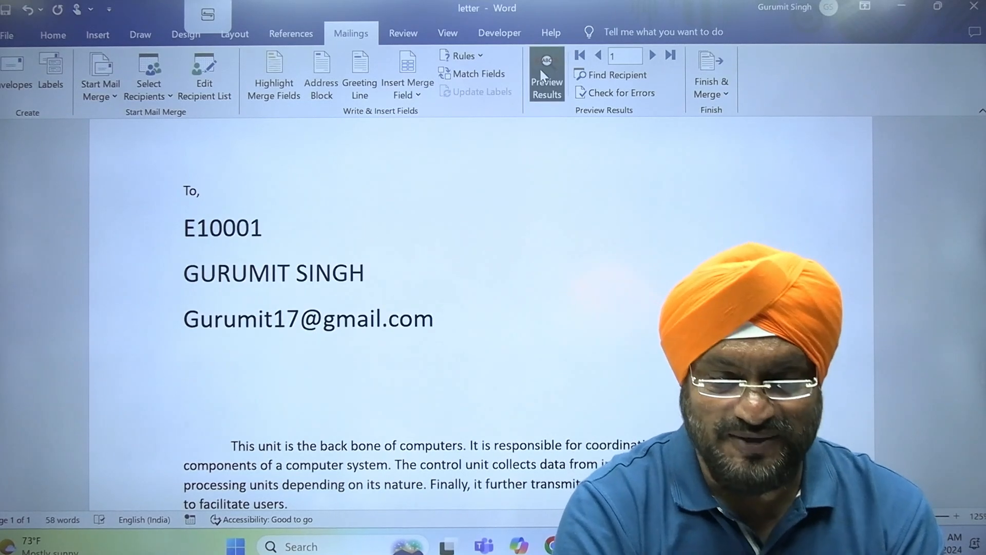
left_click(654, 57)
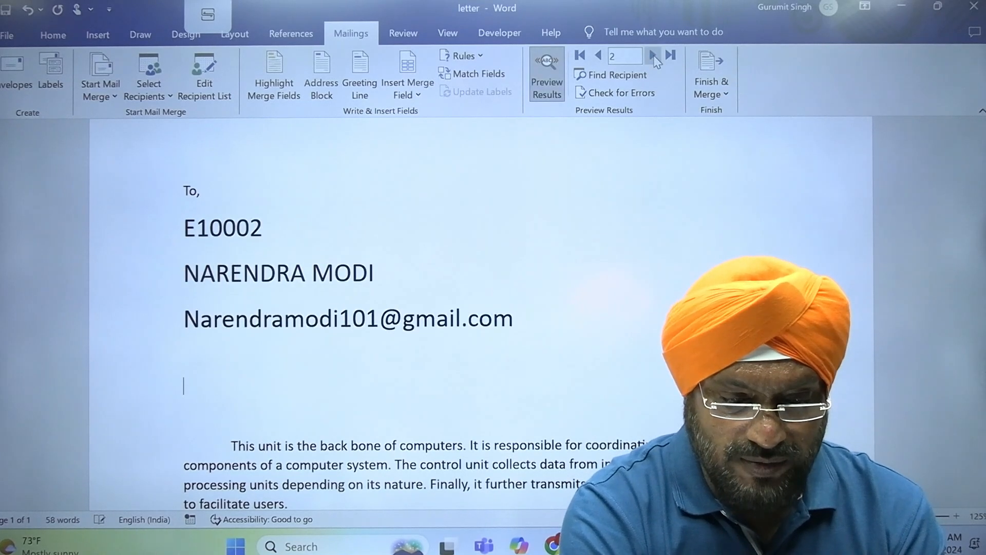
left_click(654, 56)
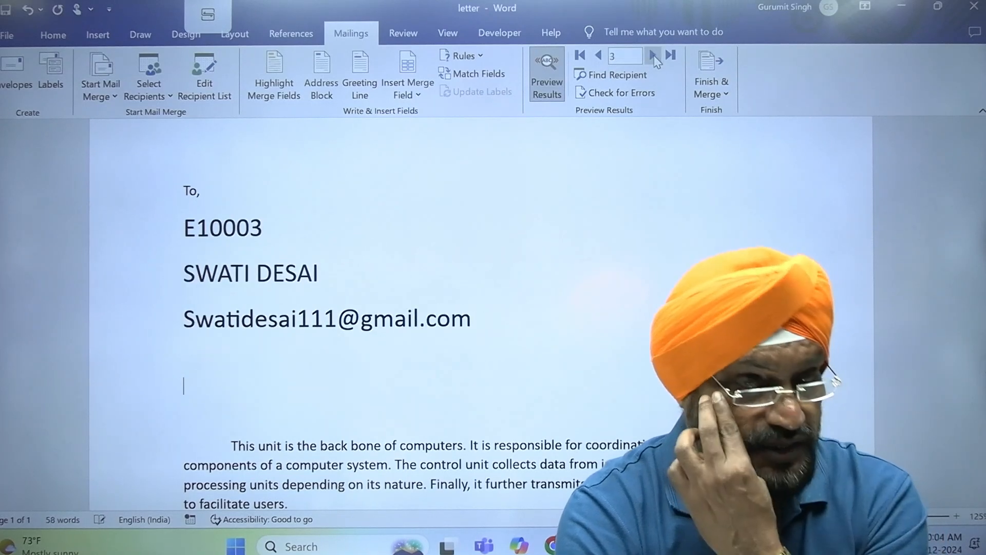
left_click(547, 92)
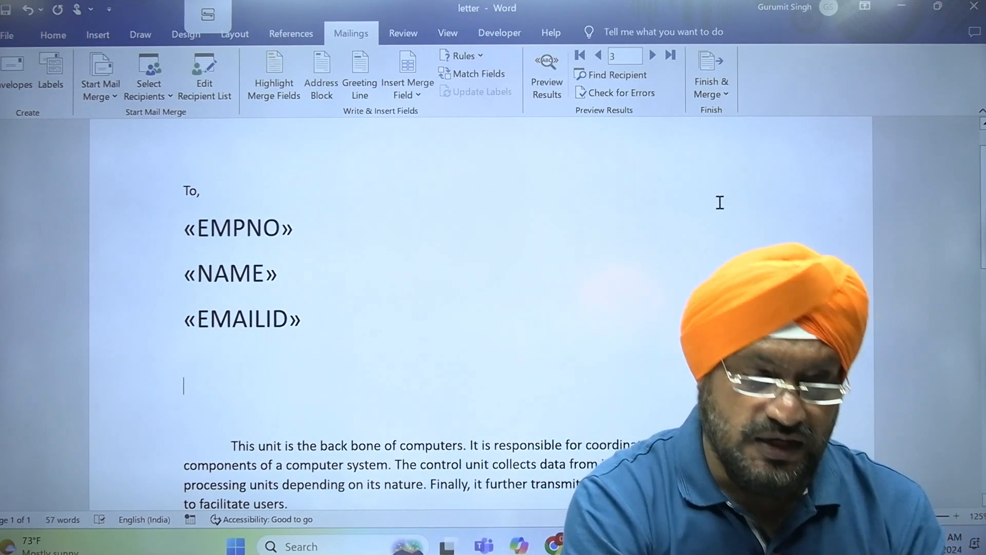
left_click(170, 97)
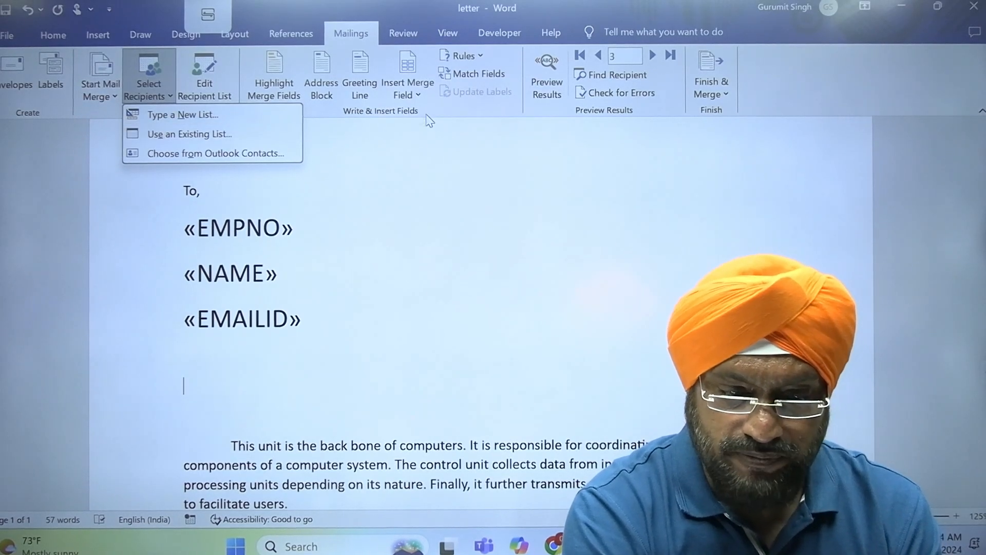
left_click(424, 94)
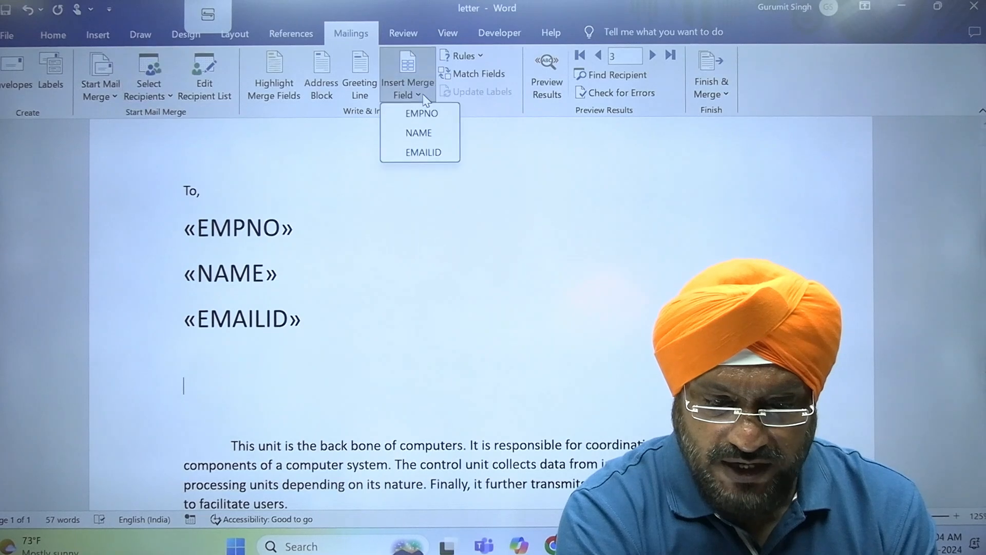
- Merge all records via Edit Individual Documents into Letters1 and scroll through the three letters
left_click(711, 85)
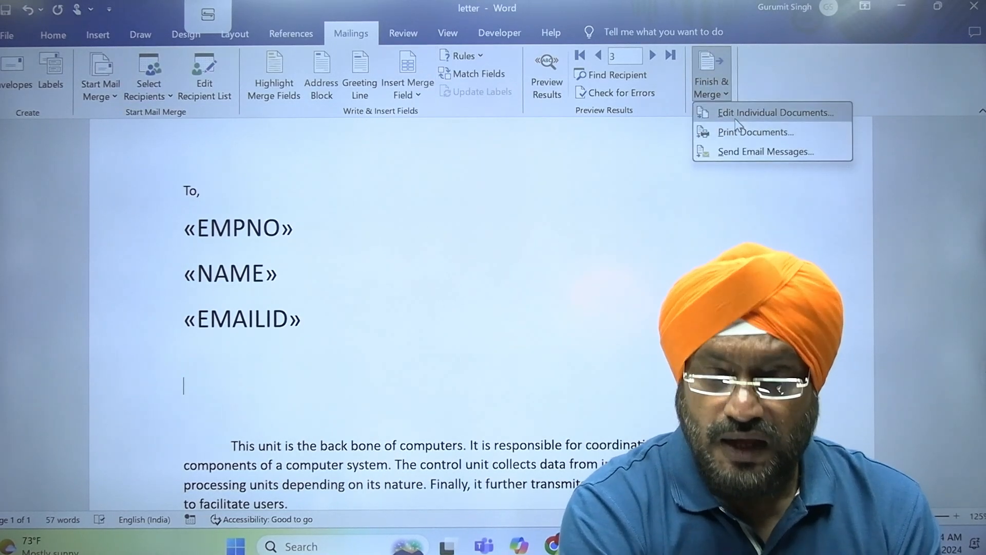
left_click(737, 122)
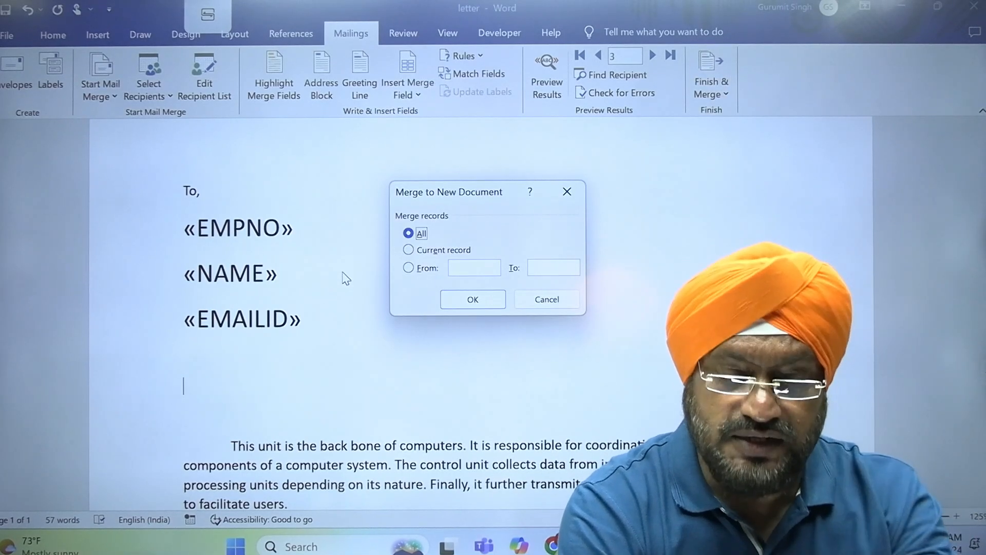
left_click(475, 300)
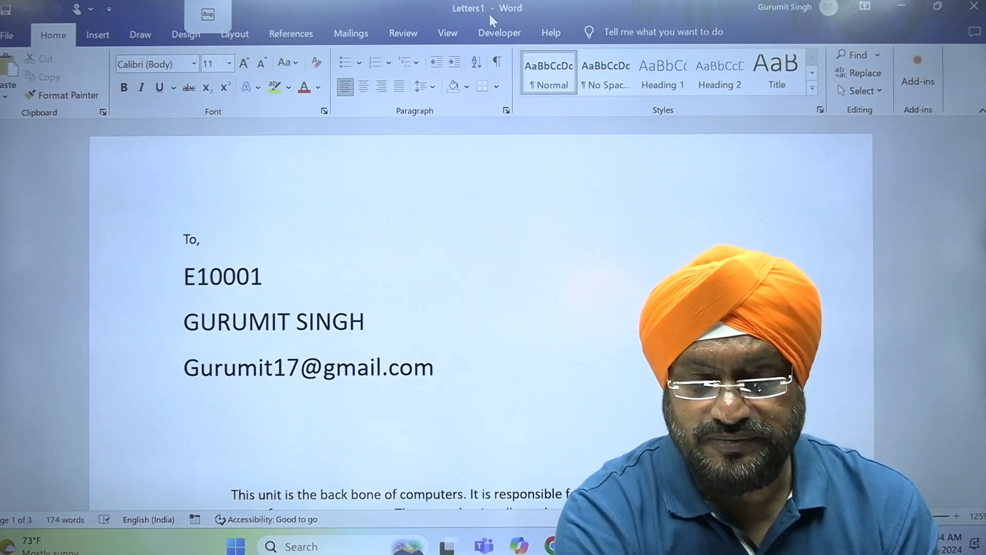
key("Down")
key("Down")
key("Down")
key("Down")
key("Down")
key("Down")
key("Down")
key("Down")
key("Down")
key("Down")
key("Down")
key("Down")
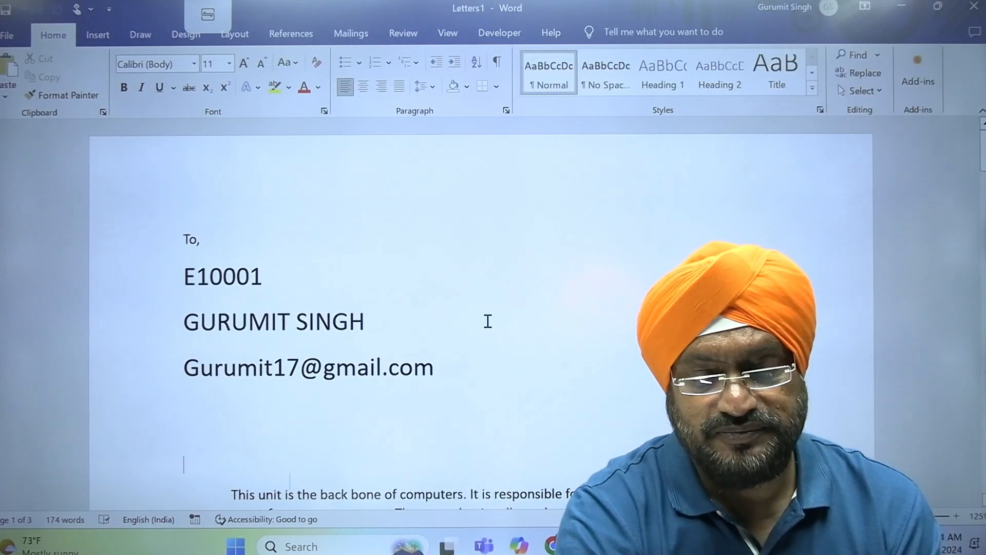
key("Down")
key("Down")
key("Down")
key("Down")
key("Down")
key("Down")
key("Down")
key("Down")
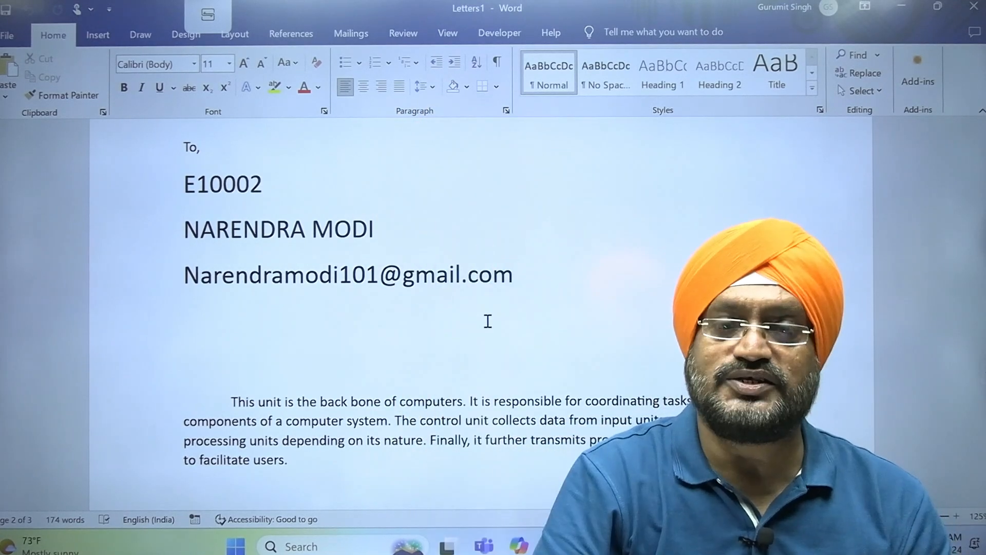
key("Page_Down")
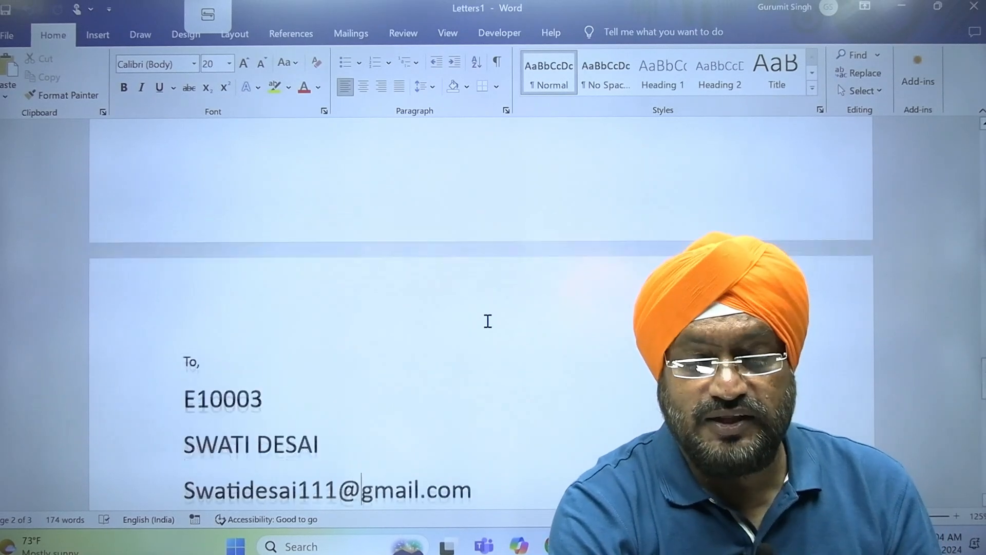
key("Page_Down")
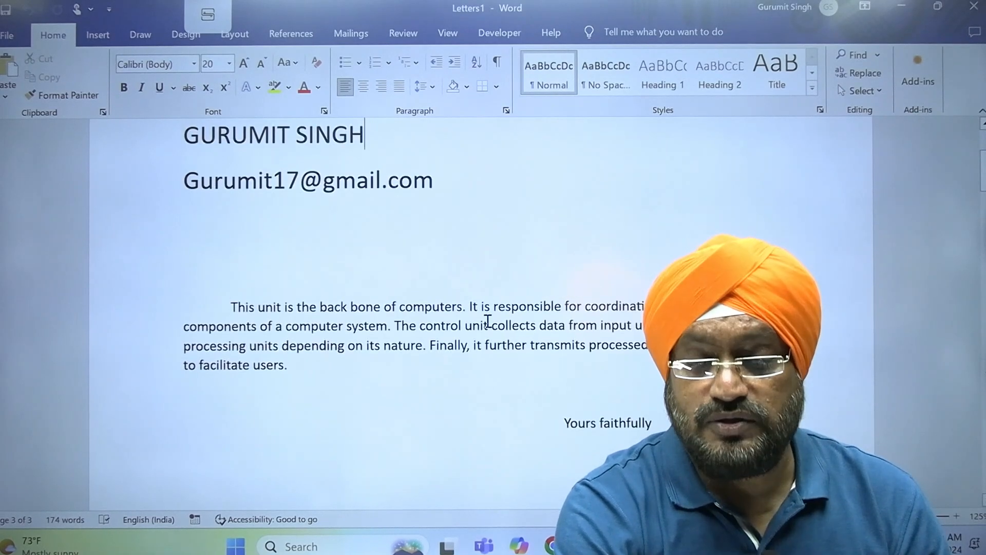
key("Up")
key("Up")
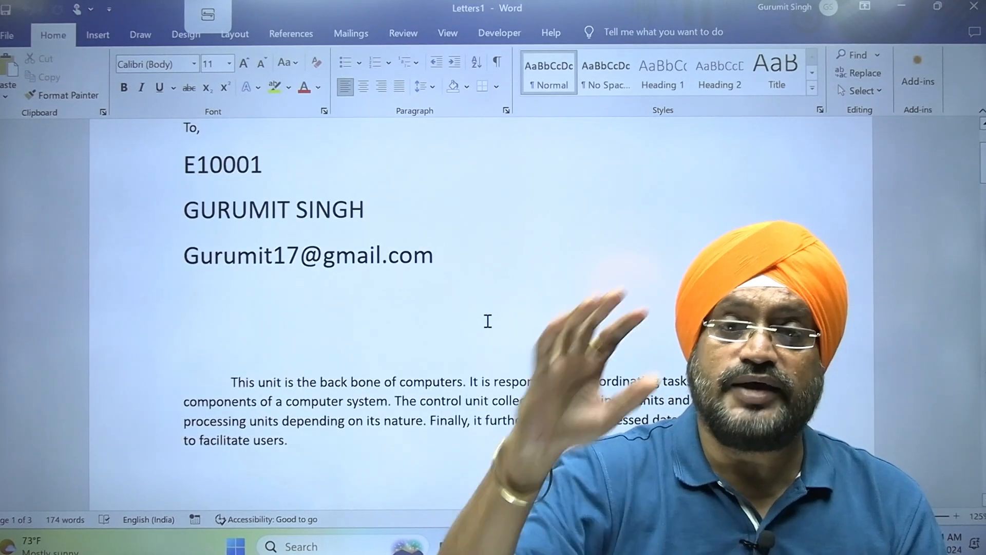